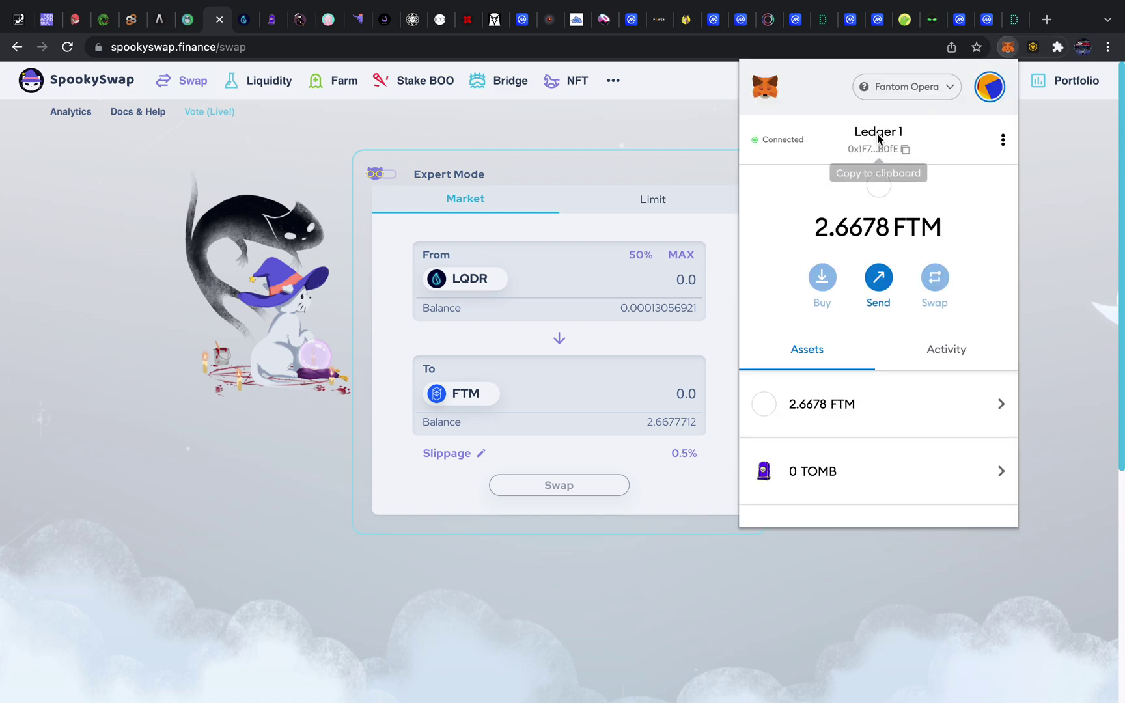
Set up a swap of the maximum USDC balance into FTM on SpookySwap
{"action": "left_click", "coordinate": [550, 125]}
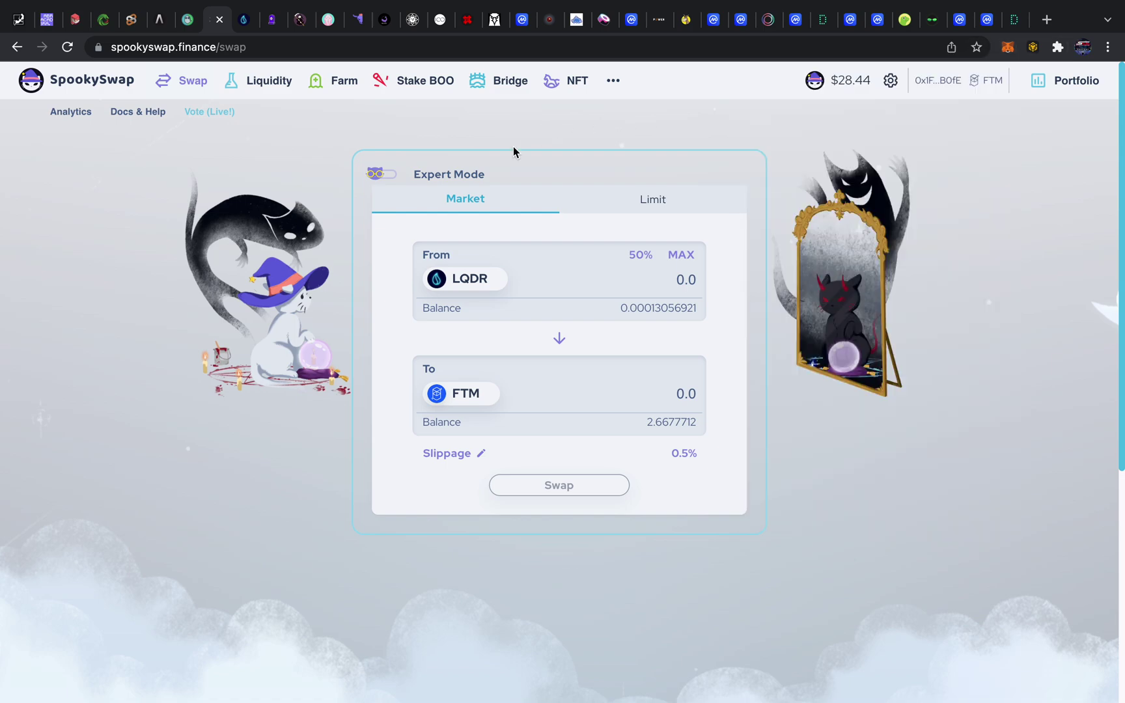
{"action": "left_click", "coordinate": [484, 284]}
{"action": "type", "text": "usdc"}
{"action": "left_click", "coordinate": [480, 267]}
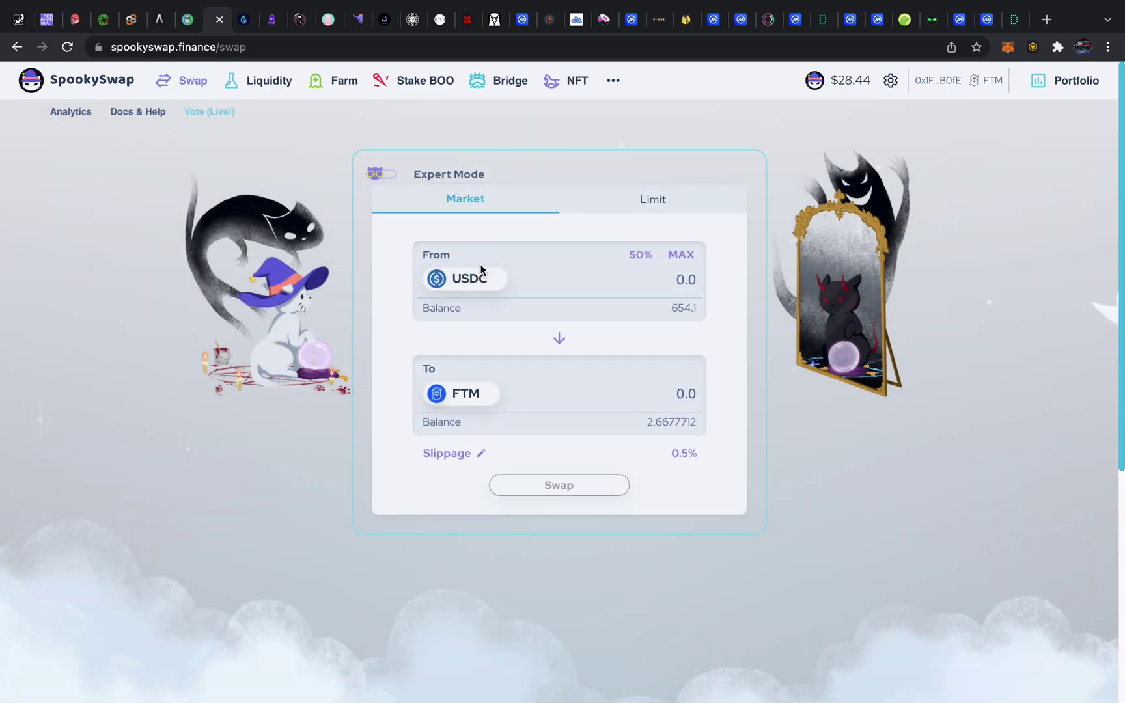
{"action": "left_click", "coordinate": [680, 254]}
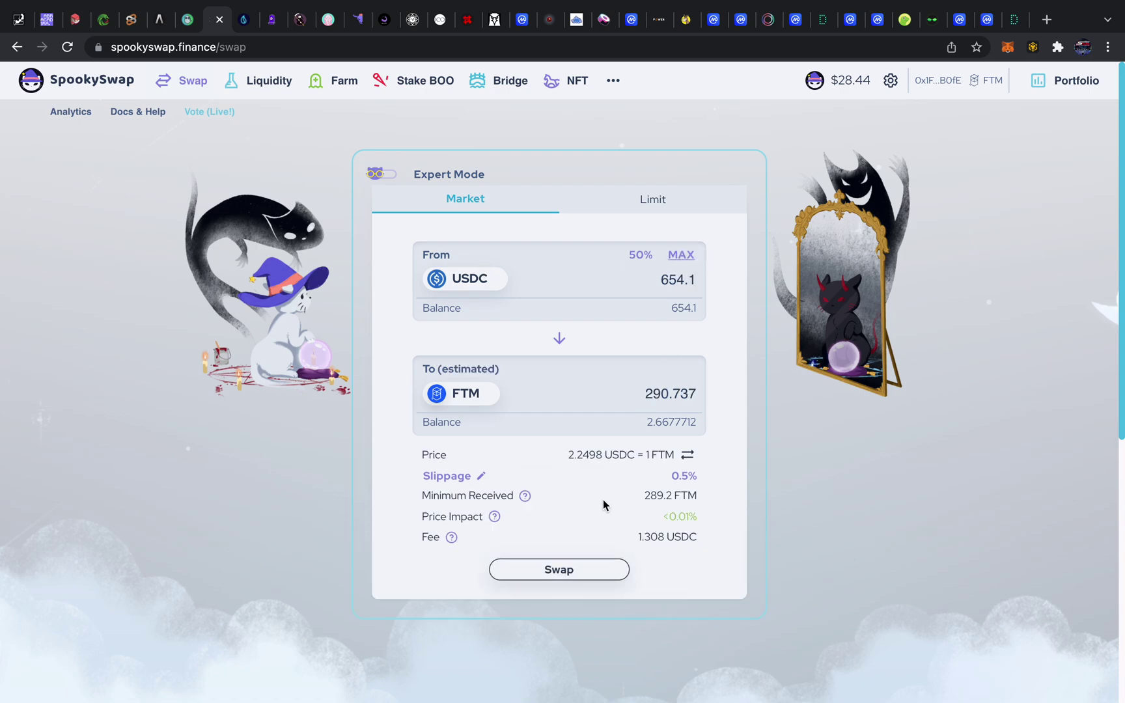
{"action": "left_click", "coordinate": [594, 573]}
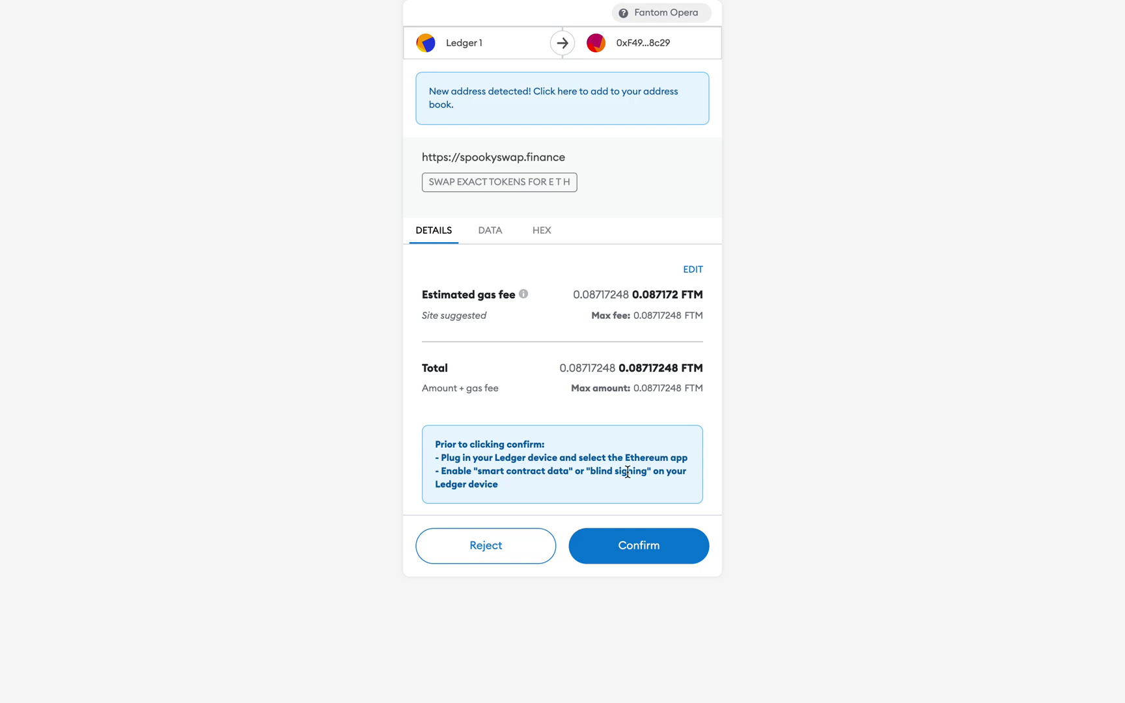
{"action": "left_click", "coordinate": [500, 541]}
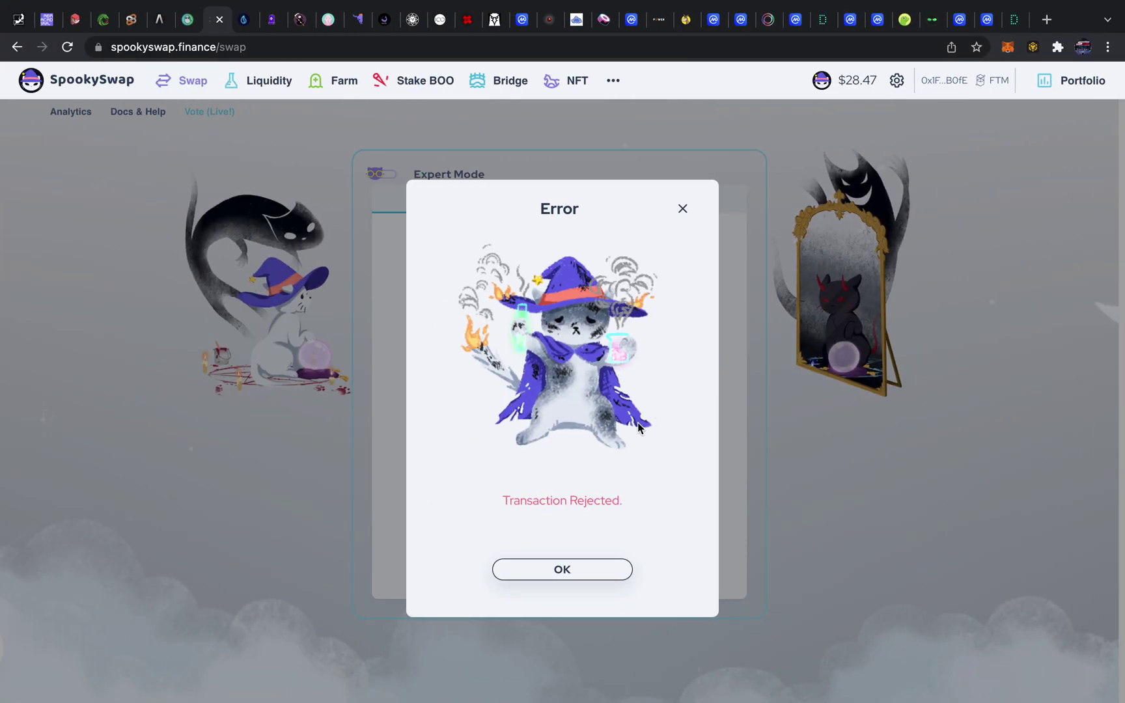
{"action": "left_click", "coordinate": [660, 209]}
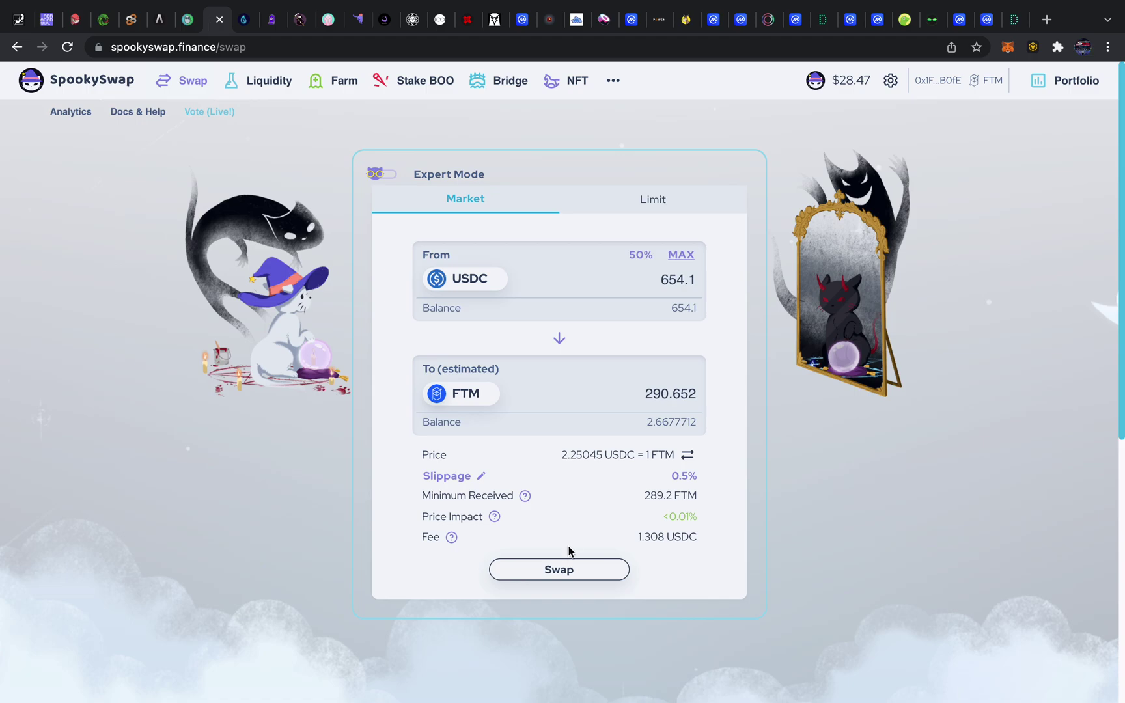
Submit the USDC to FTM swap, confirm it in the wallet, and dismiss the submitted-transaction notice
{"action": "left_click", "coordinate": [574, 570]}
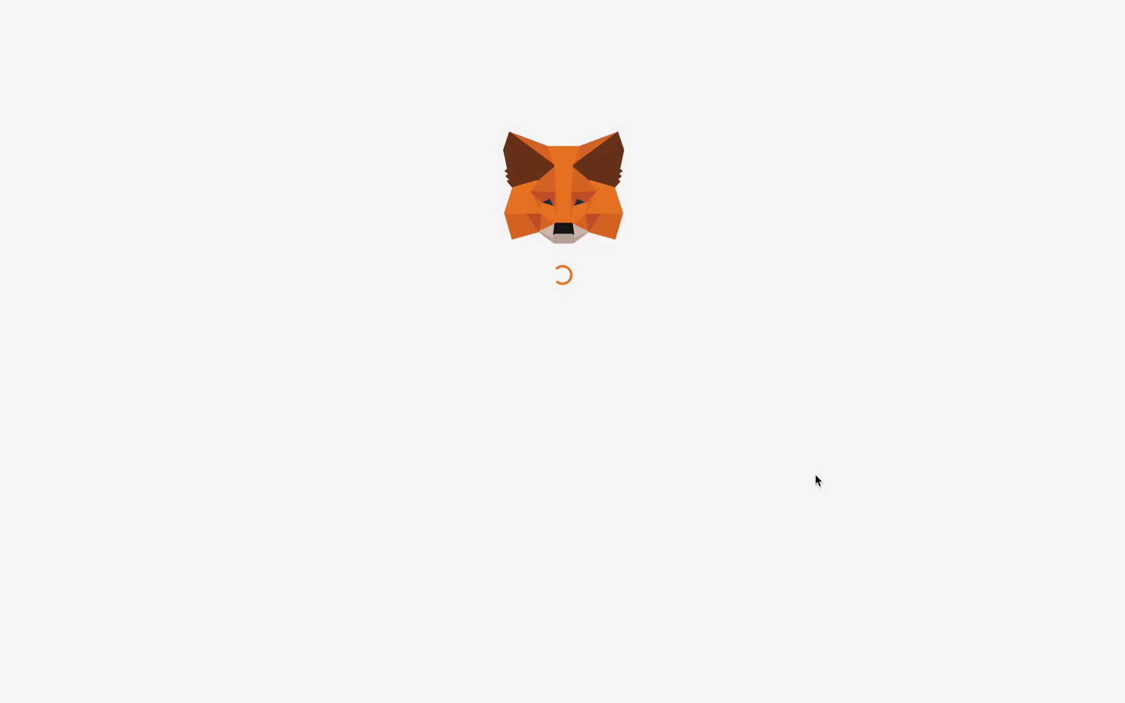
{"action": "left_click", "coordinate": [680, 554]}
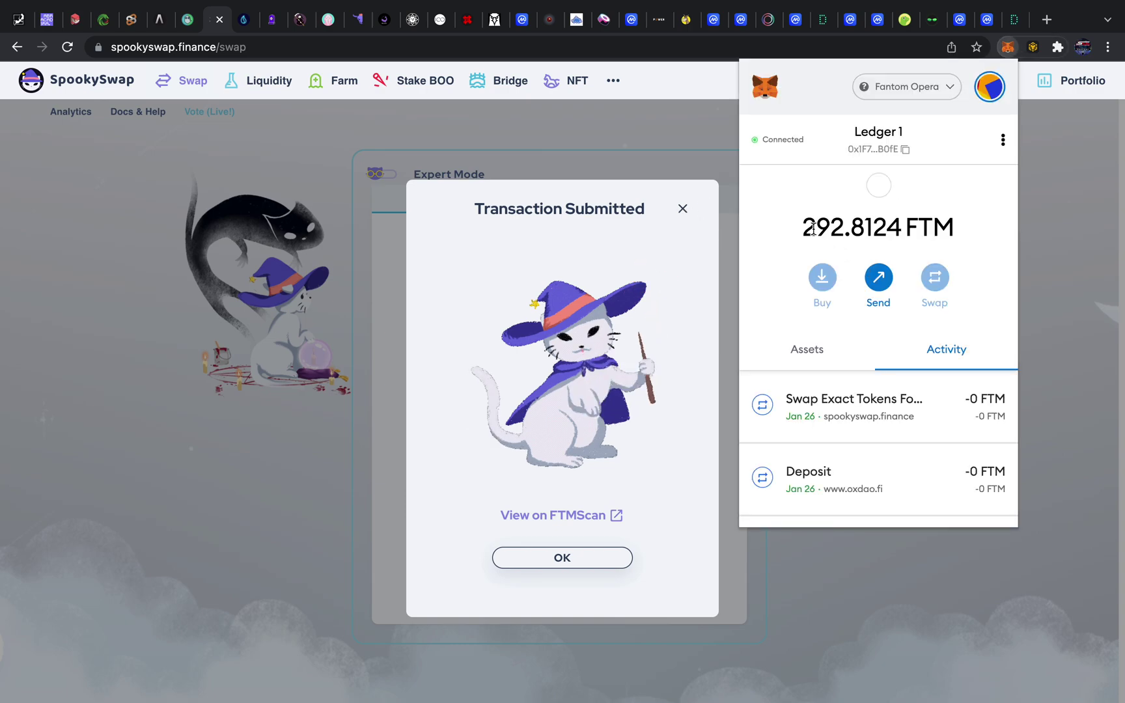
{"action": "left_click", "coordinate": [697, 151]}
{"action": "left_click", "coordinate": [682, 208]}
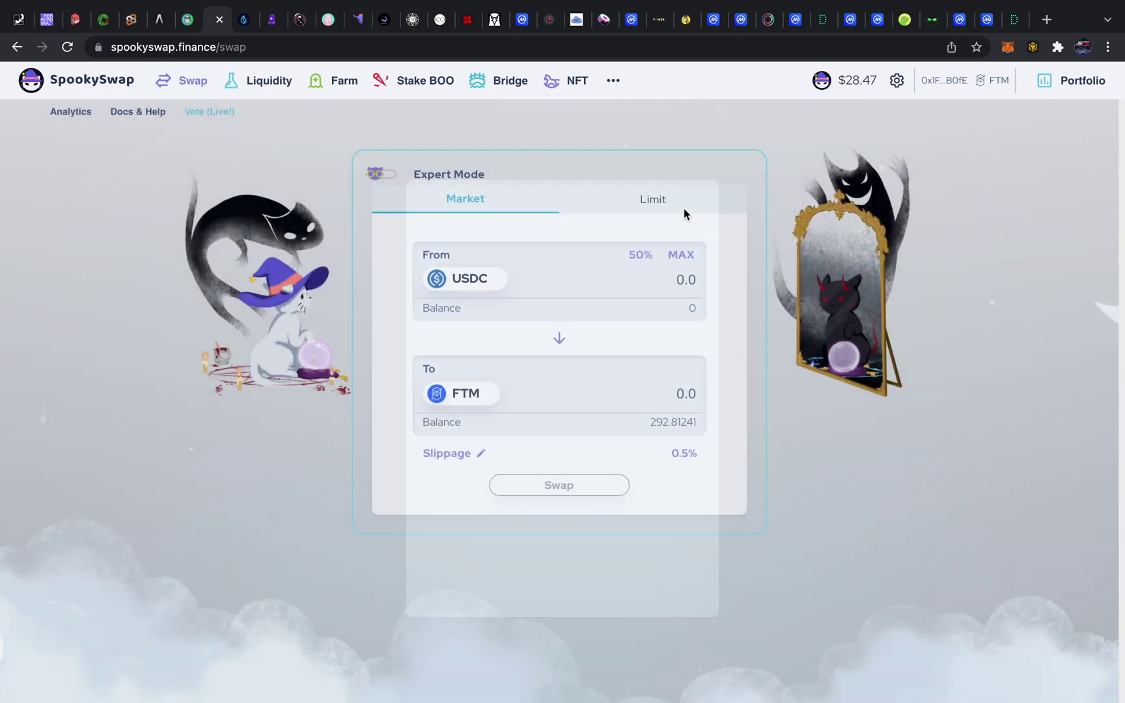
Switch to the Liquid Driver farms page and examine the LQDR/FTM farm in the SpiritSwap section
{"action": "left_click", "coordinate": [244, 21]}
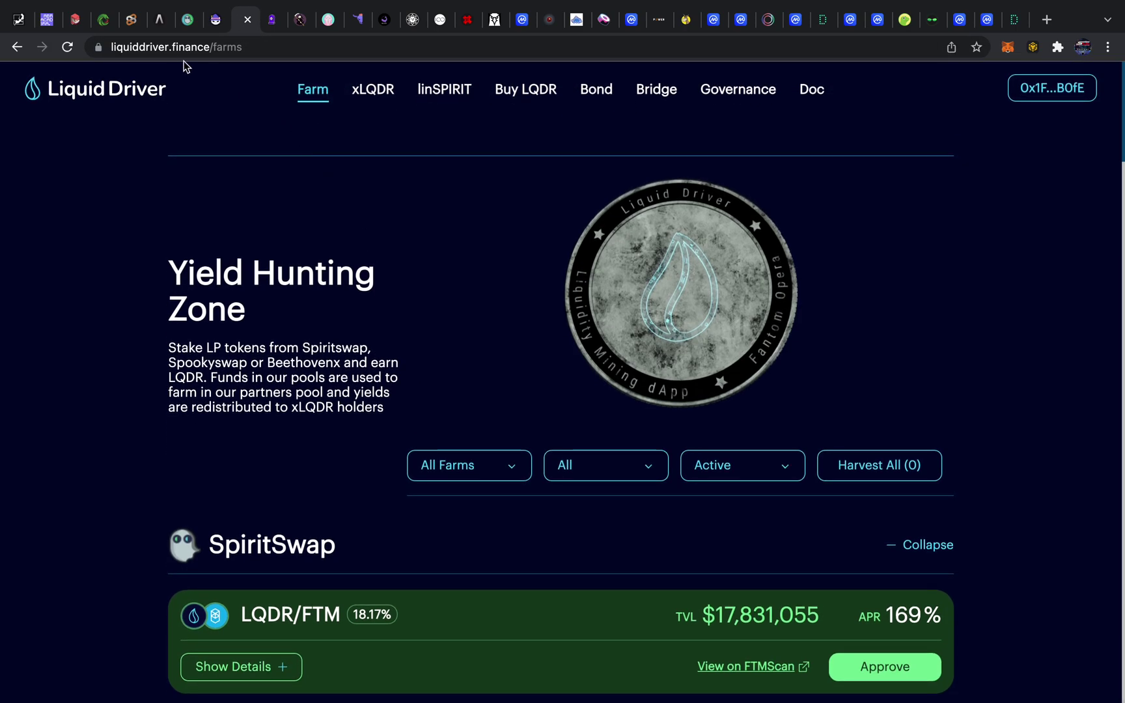
{"action": "scroll", "coordinate": [431, 334], "scroll_direction": "down", "scroll_amount": 3}
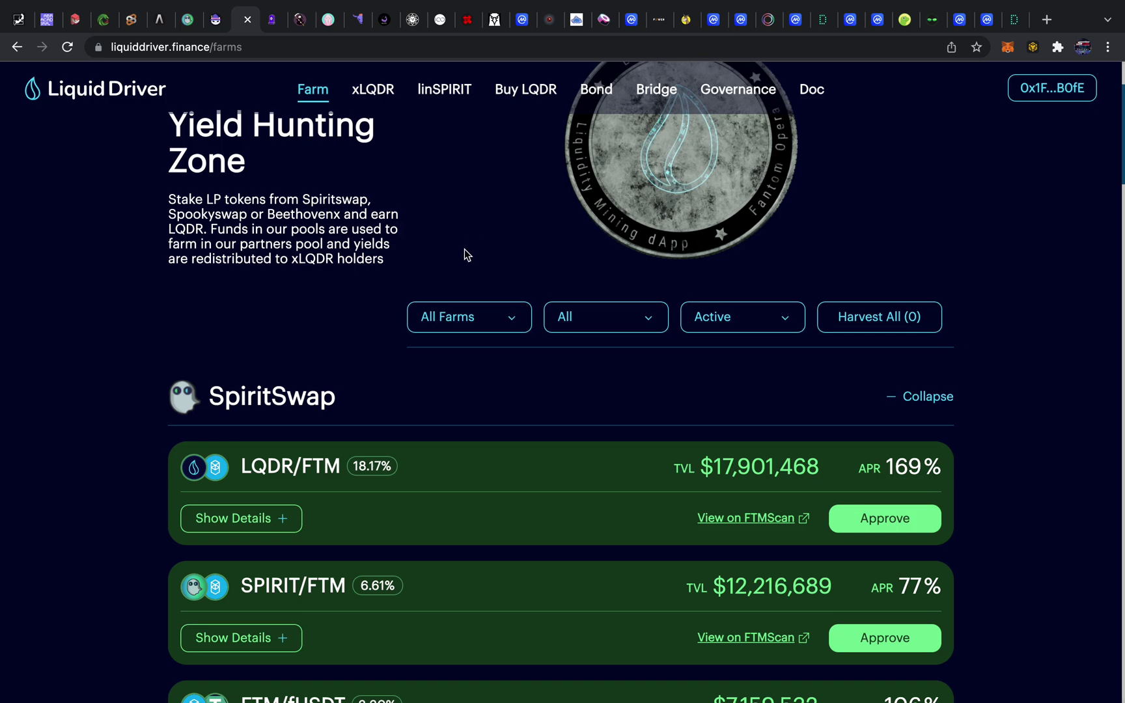
{"action": "scroll", "coordinate": [459, 258], "scroll_direction": "up", "scroll_amount": 1}
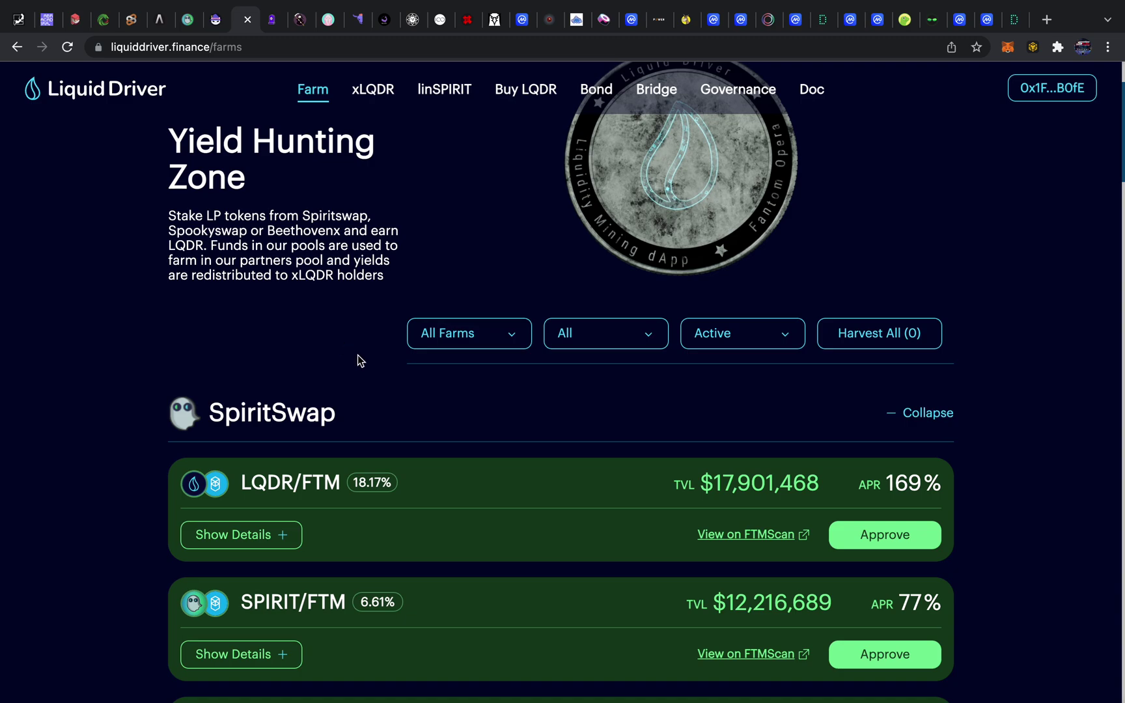
{"action": "scroll", "coordinate": [492, 412], "scroll_direction": "down", "scroll_amount": 3}
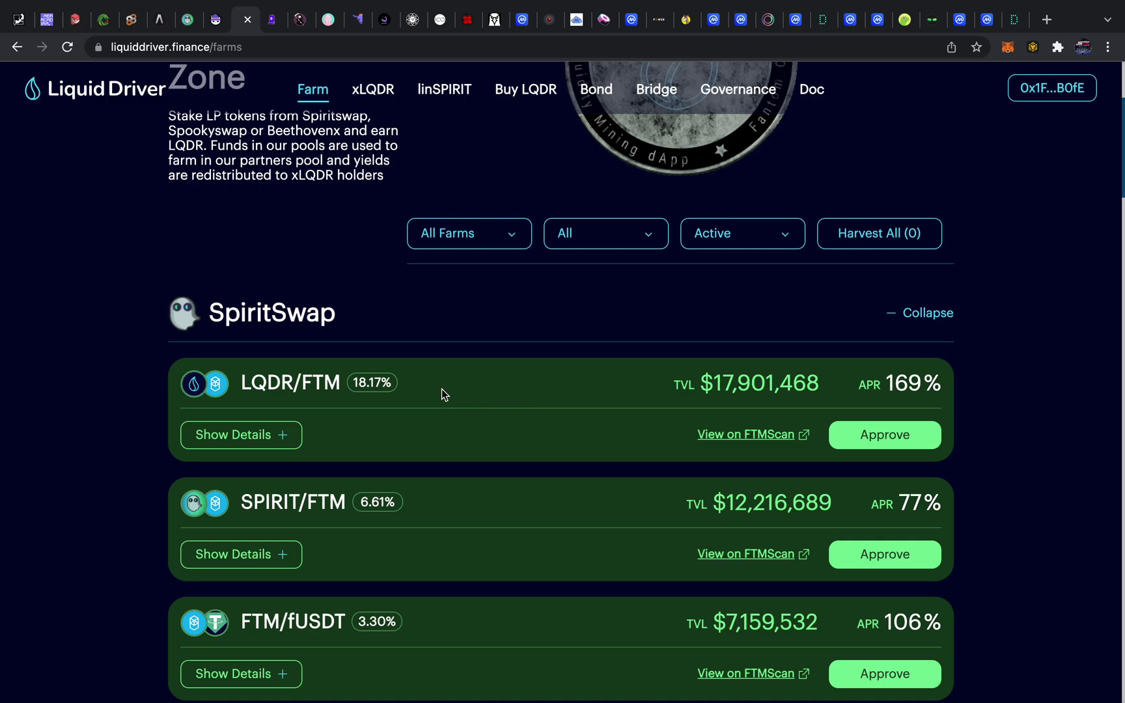
Go to the SpookySwap farms, sort them by APR, and examine the LQDR-FTM farm's APR and earnings
{"action": "left_click", "coordinate": [215, 24]}
{"action": "left_click", "coordinate": [330, 87]}
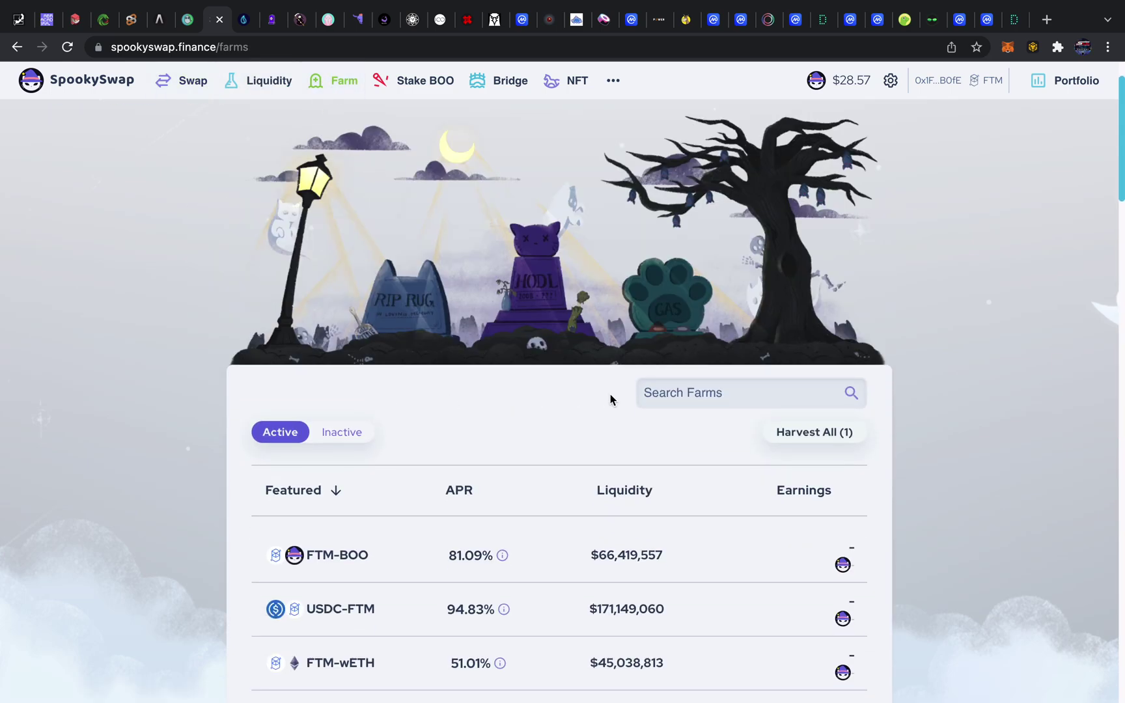
{"action": "left_click", "coordinate": [461, 498]}
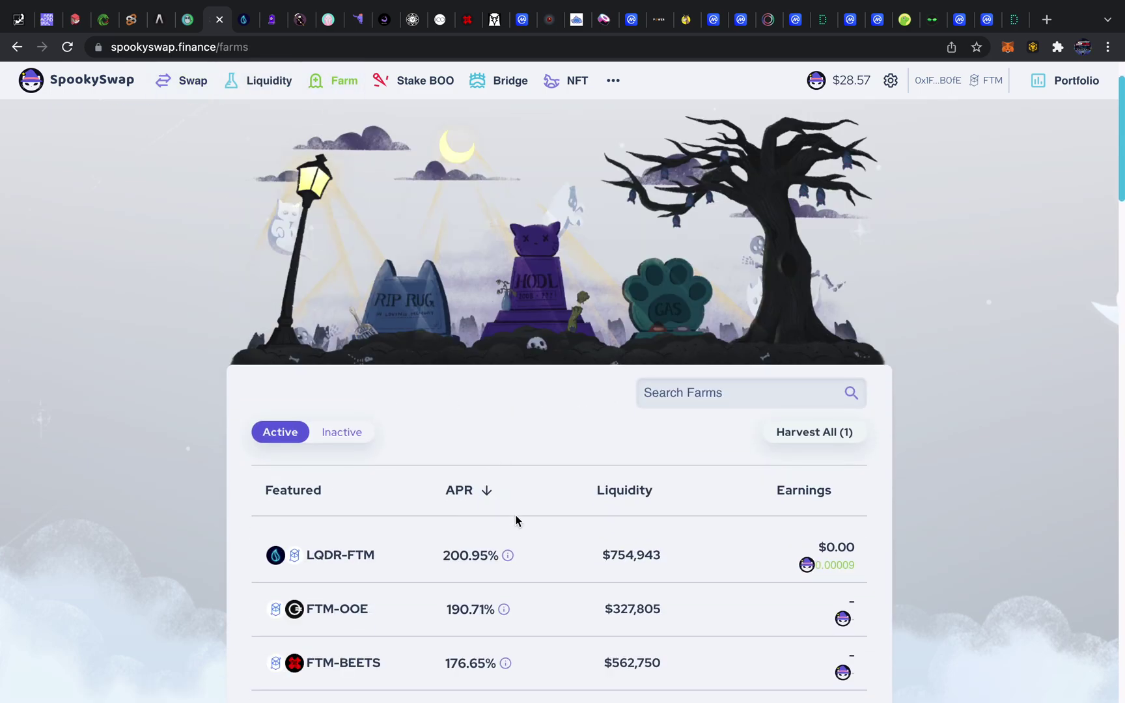
{"action": "mouse_move", "coordinate": [470, 575]}
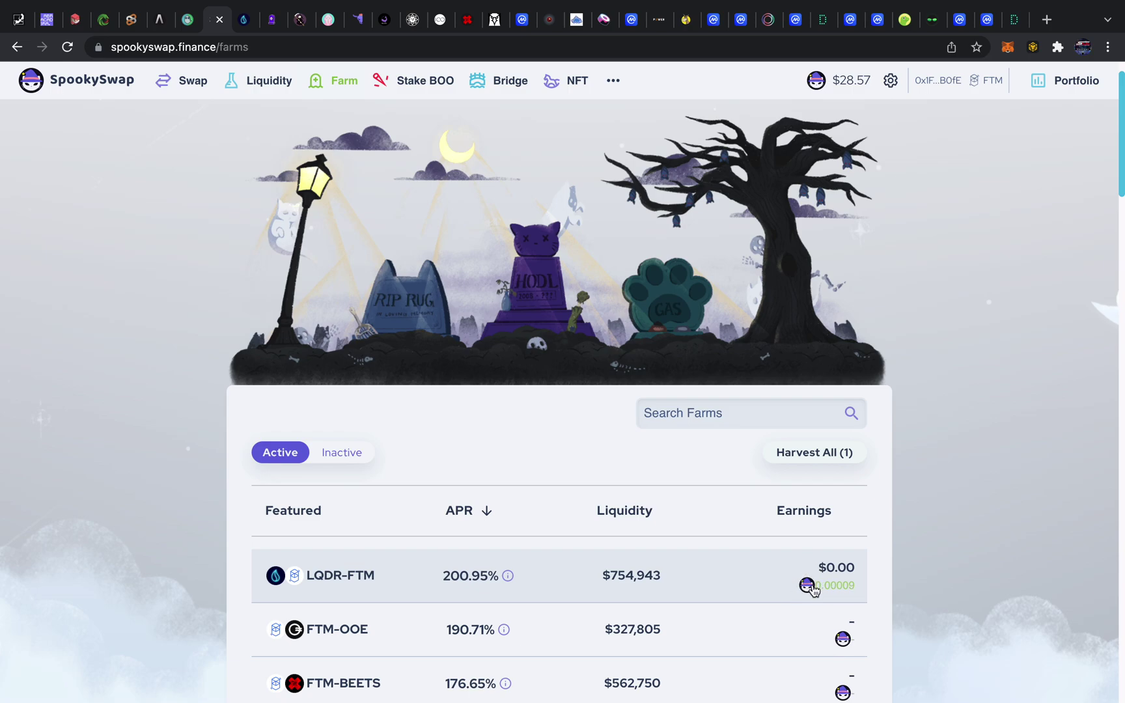
Return to the Liquid Driver farms and examine the MIM/FTM farm's TVL and APR
{"action": "left_click", "coordinate": [242, 26]}
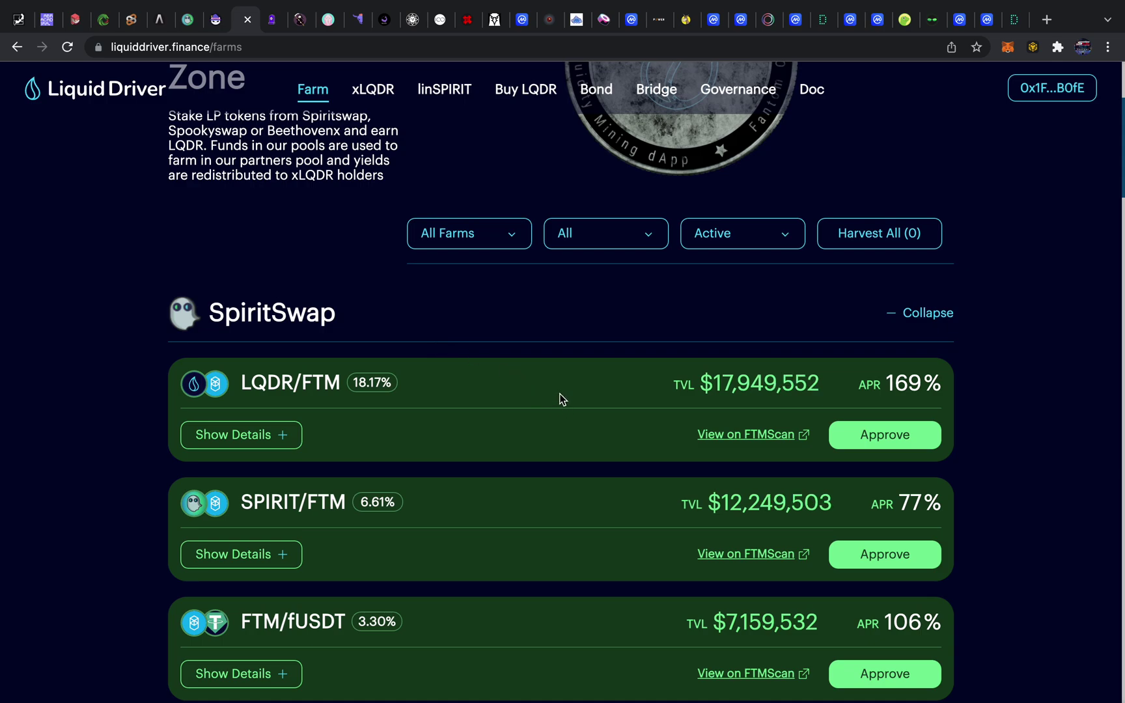
{"action": "scroll", "coordinate": [559, 393], "scroll_direction": "down", "scroll_amount": 5}
{"action": "scroll", "coordinate": [559, 393], "scroll_direction": "down", "scroll_amount": 7}
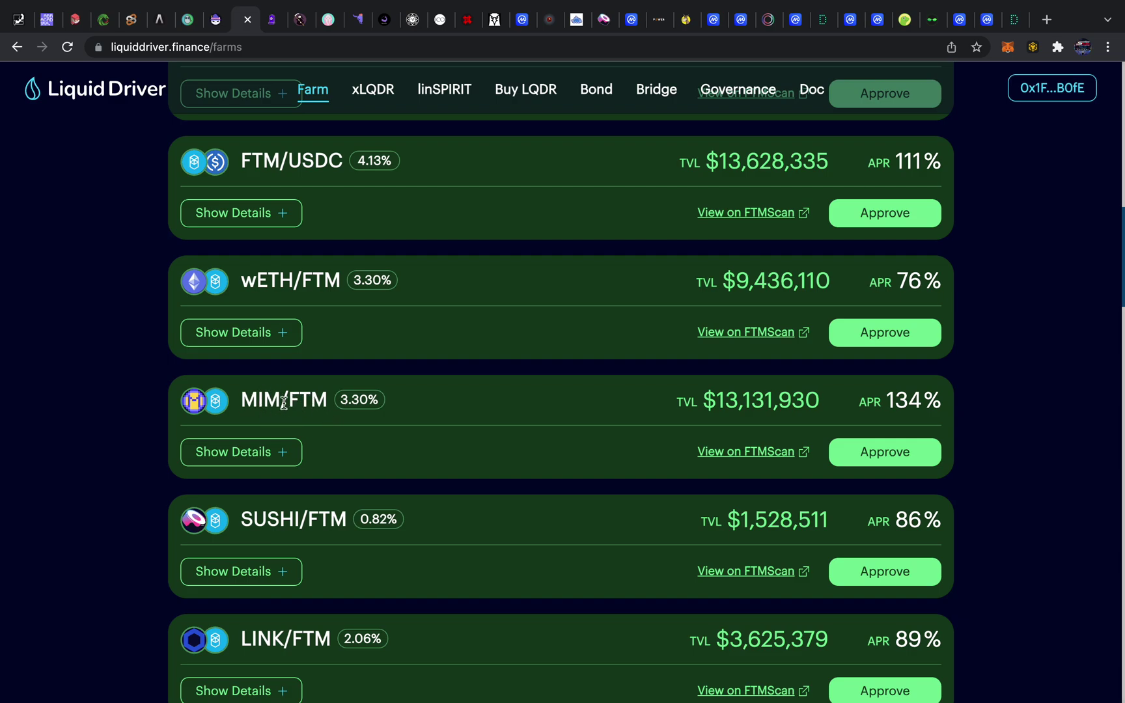
Switch to the dailydefi.org Impermanent Loss Calculator and compare its results for holding tokens versus providing liquidity
{"action": "left_click", "coordinate": [1013, 29]}
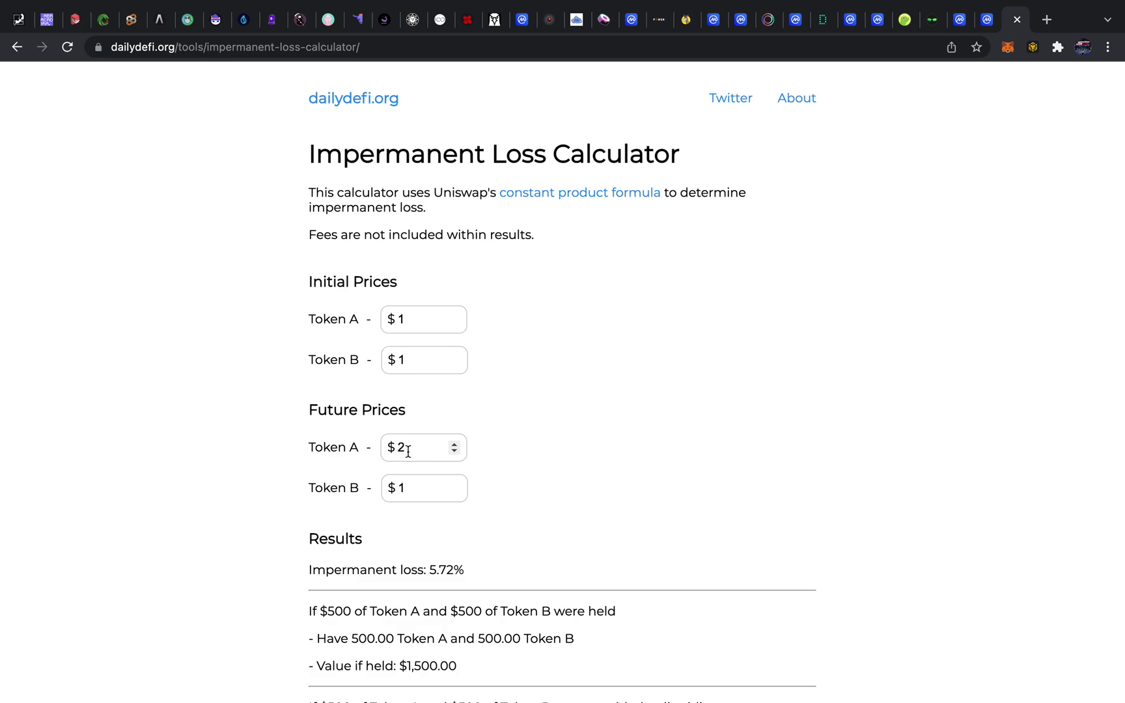
{"action": "scroll", "coordinate": [409, 452], "scroll_direction": "down", "scroll_amount": 1}
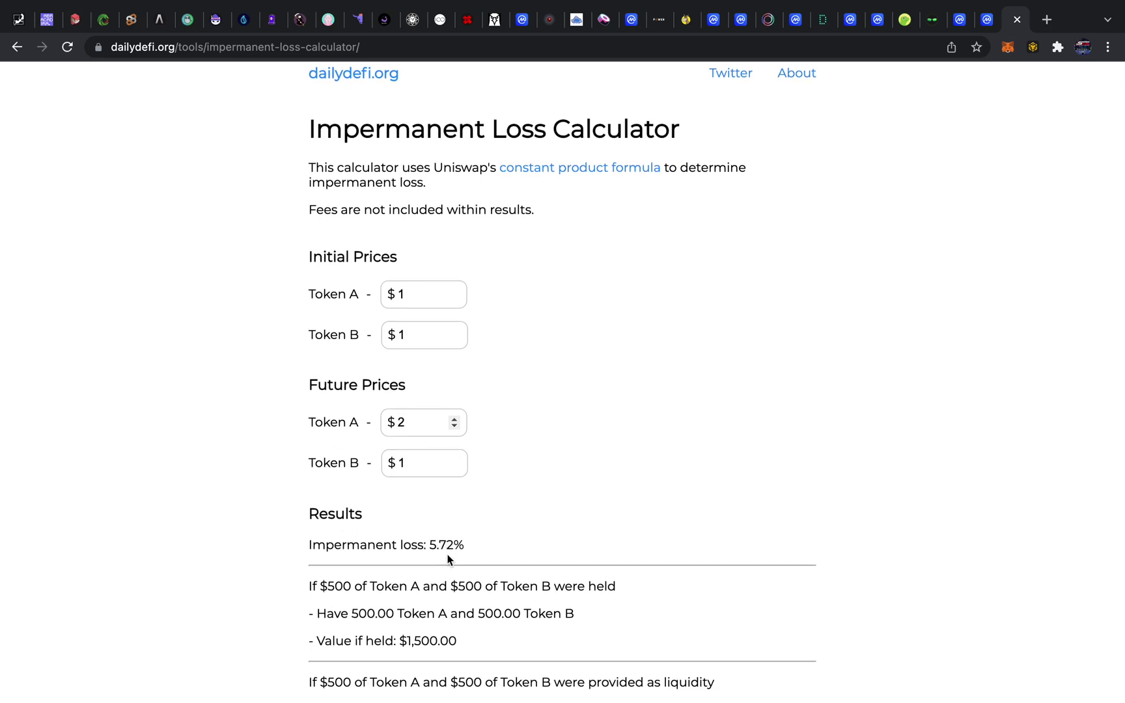
{"action": "scroll", "coordinate": [448, 559], "scroll_direction": "down", "scroll_amount": 3}
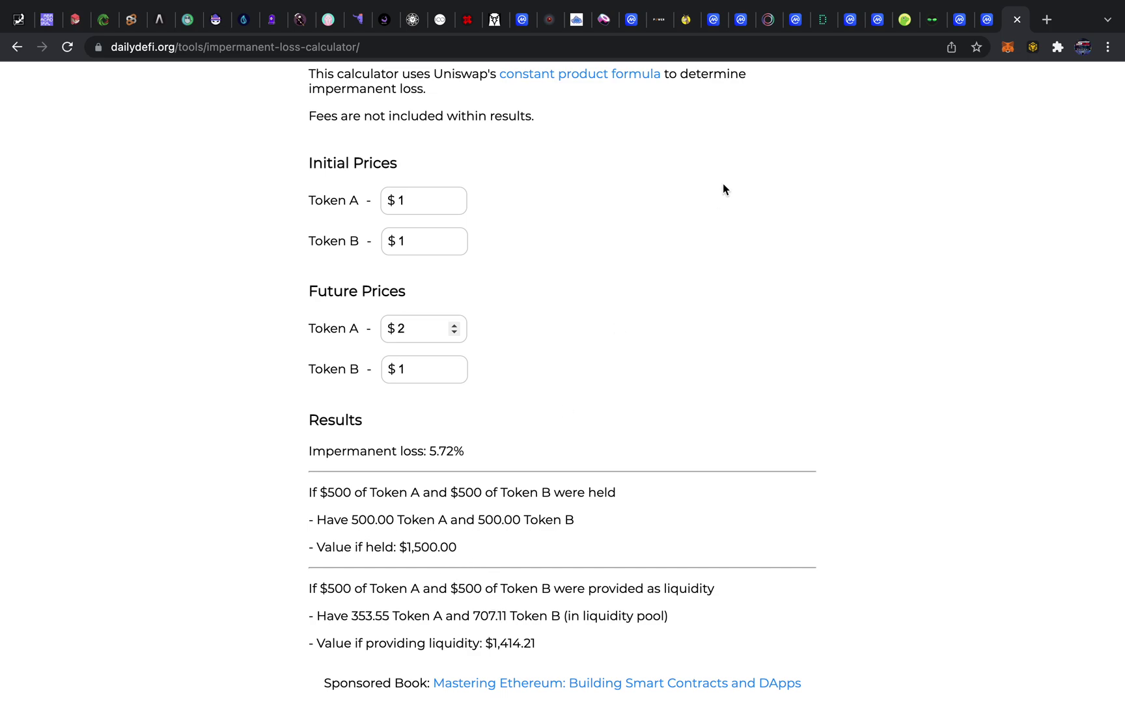
Set Token A's future price to $.5 in the Impermanent Loss Calculator and review the results
{"action": "left_click", "coordinate": [240, 26]}
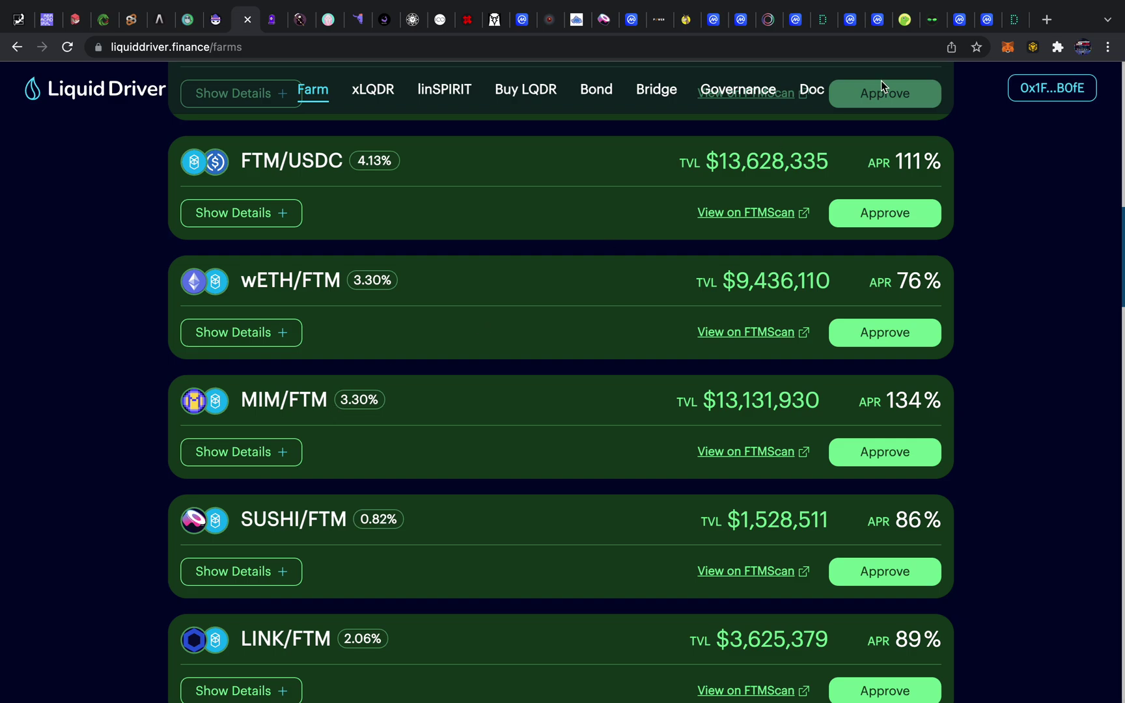
{"action": "left_click", "coordinate": [1008, 26]}
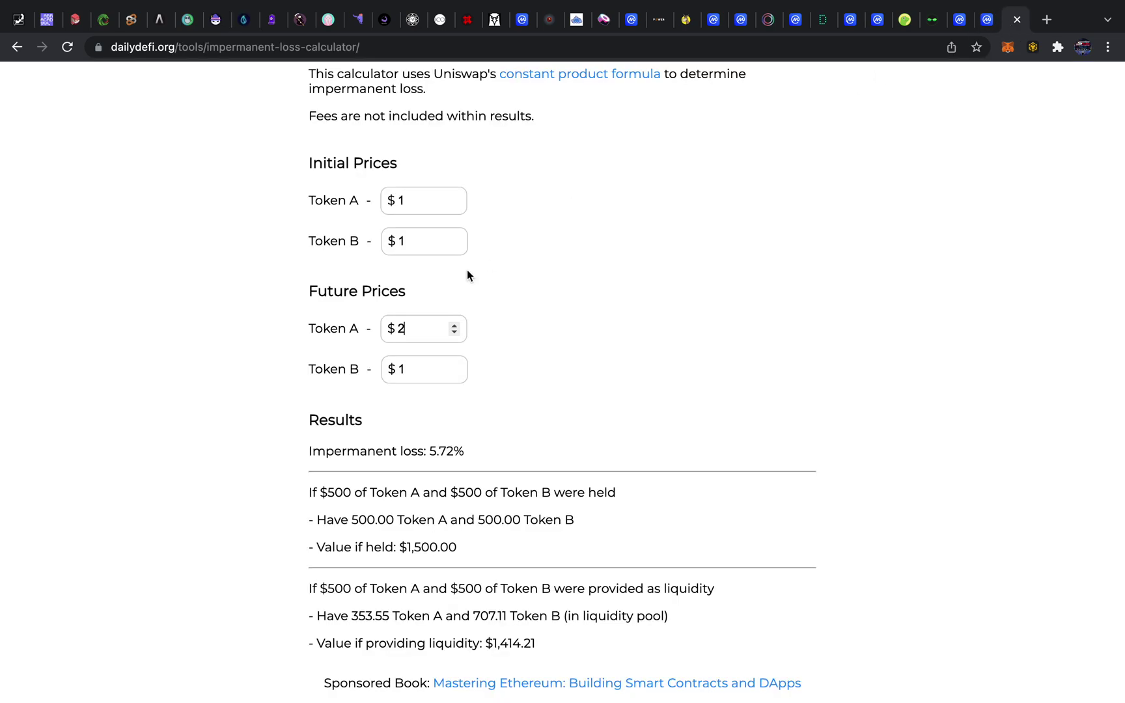
{"action": "left_click", "coordinate": [410, 327]}
{"action": "key", "text": "BackSpace"}
{"action": "type", "text": ".5"}
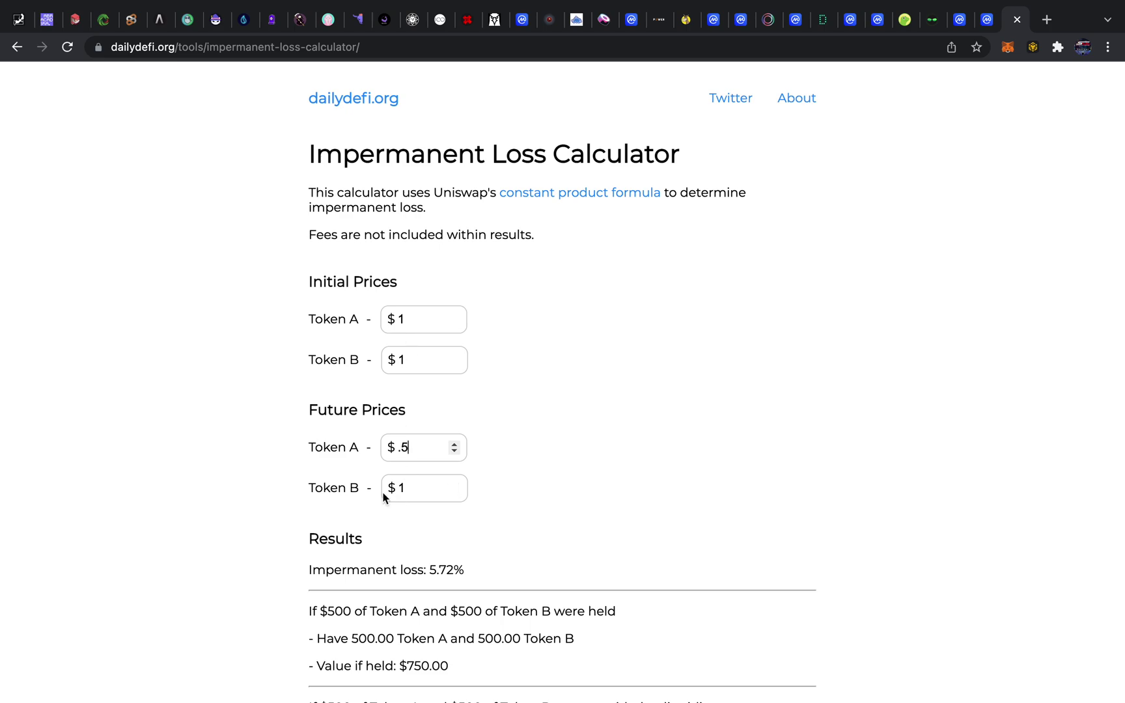
{"action": "scroll", "coordinate": [520, 504], "scroll_direction": "down", "scroll_amount": 2}
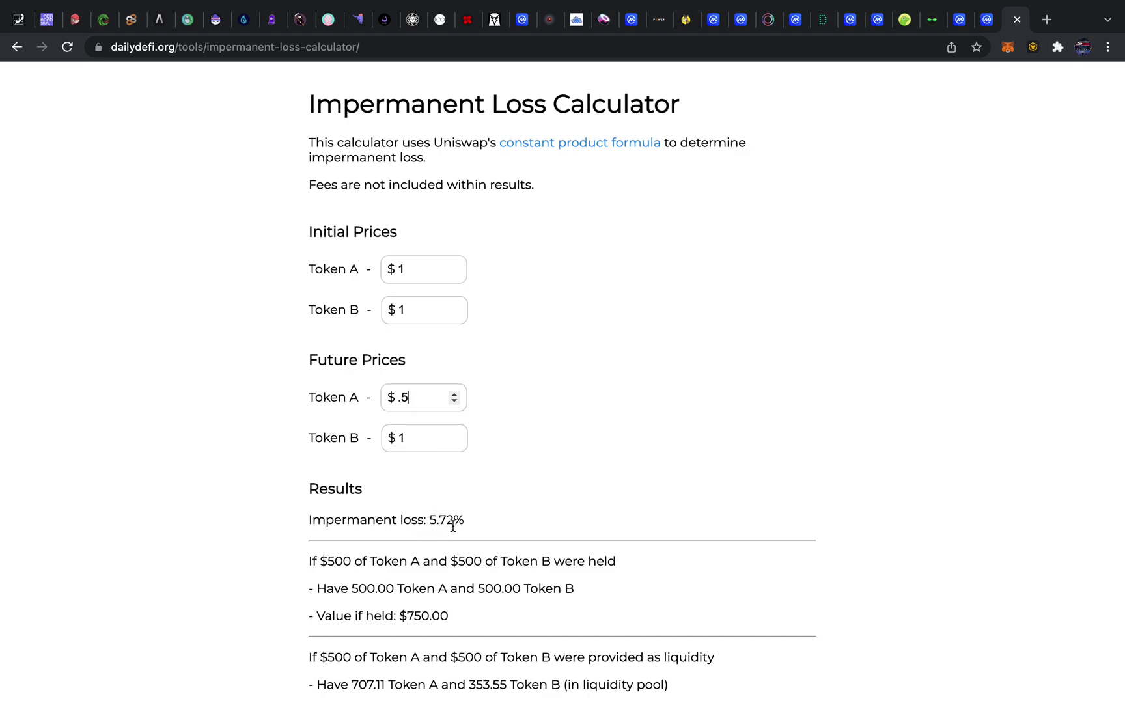
{"action": "scroll", "coordinate": [456, 527], "scroll_direction": "down", "scroll_amount": 1}
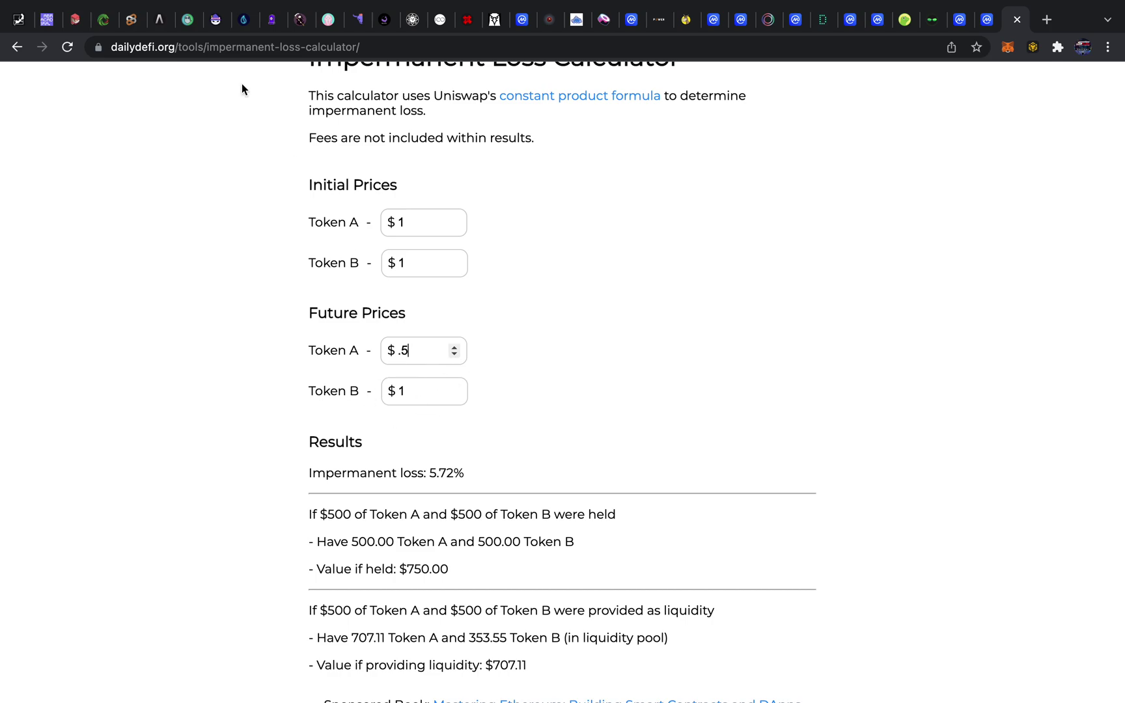
Check the MIM/FTM farm on Liquid Driver and re-enter $.5 as Token A's future price in the calculator
{"action": "left_click", "coordinate": [241, 26]}
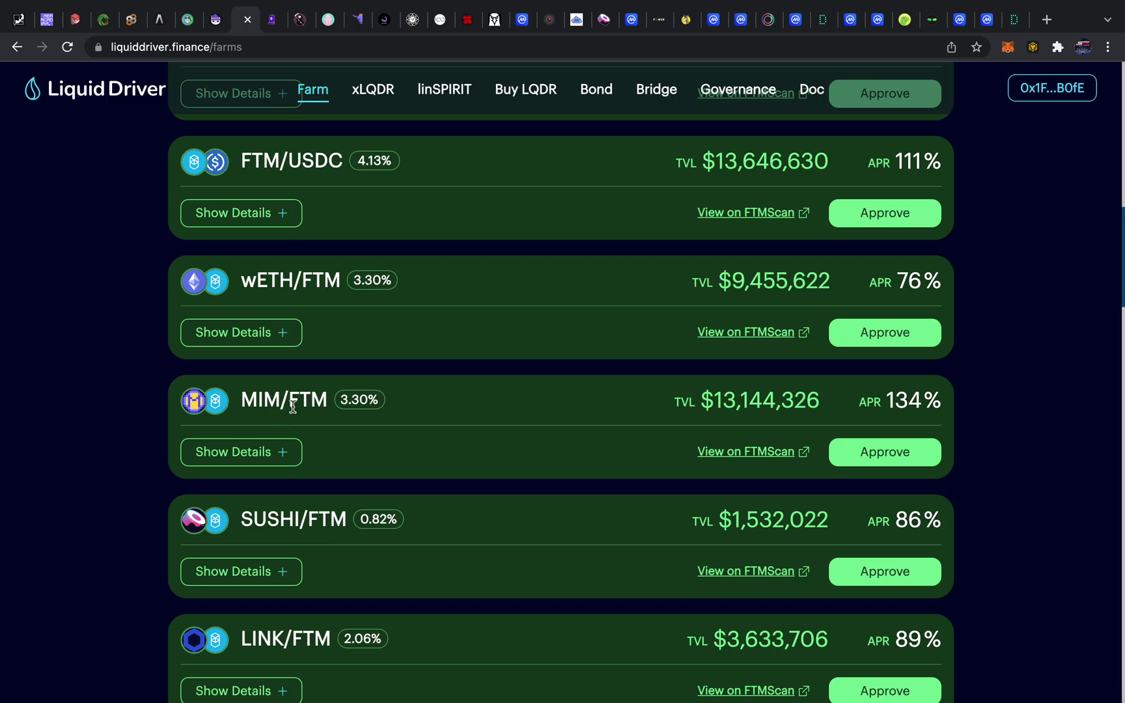
{"action": "left_click", "coordinate": [1017, 20]}
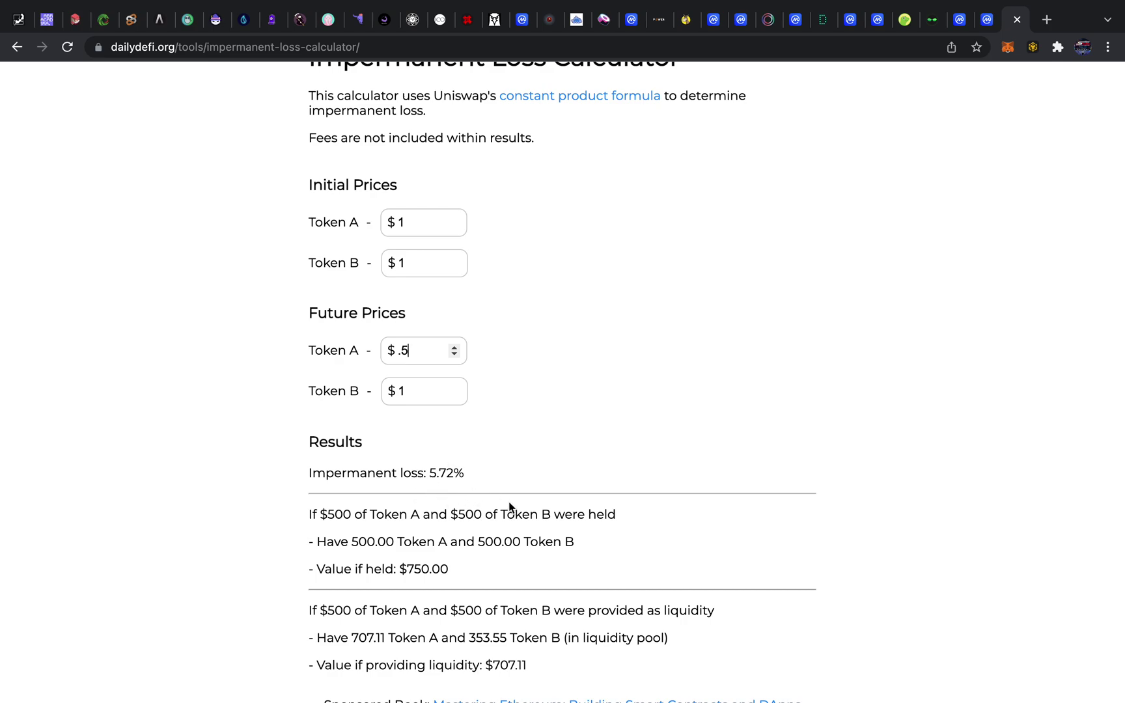
{"action": "scroll", "coordinate": [527, 509], "scroll_direction": "down", "scroll_amount": 1}
{"action": "scroll", "coordinate": [530, 514], "scroll_direction": "up", "scroll_amount": 1}
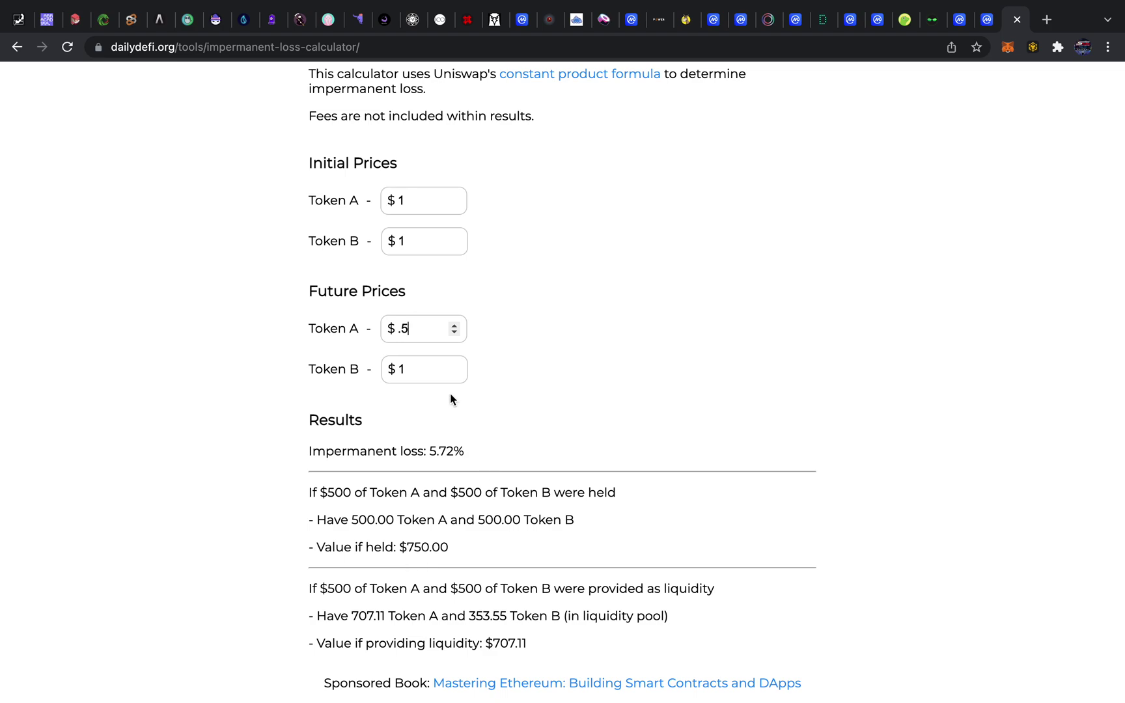
{"action": "key", "text": "BackSpace"}
{"action": "key", "text": "BackSpace"}
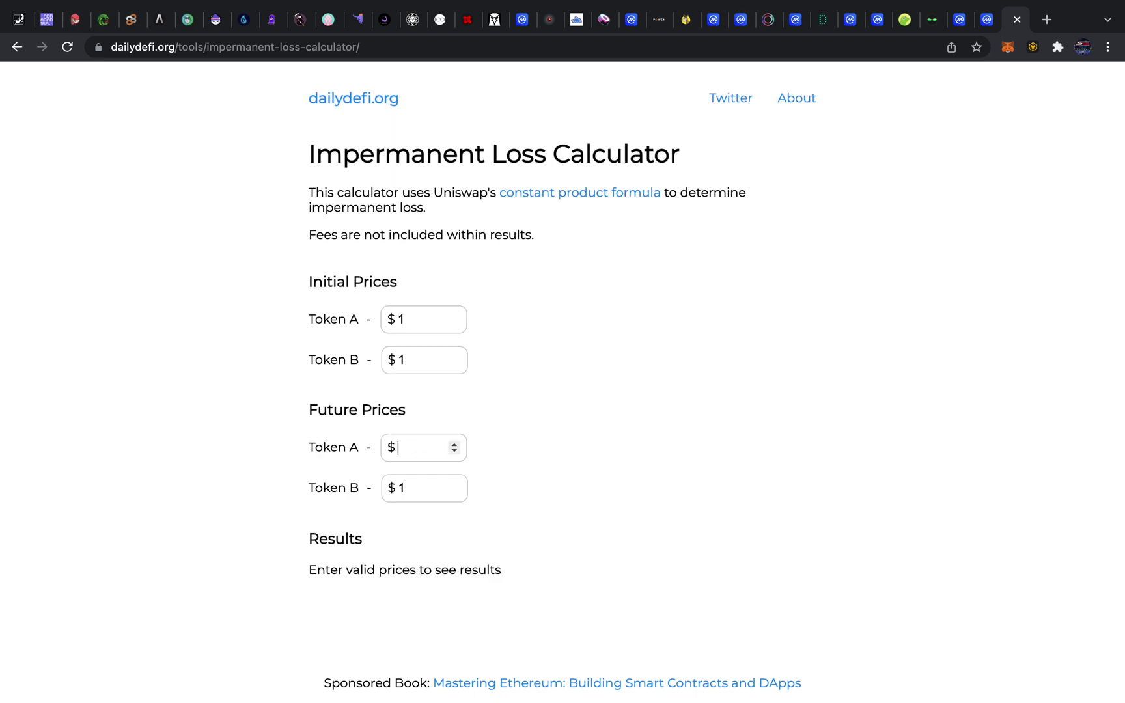
{"action": "type", "text": ".5"}
{"action": "scroll", "coordinate": [530, 410], "scroll_direction": "down", "scroll_amount": 2}
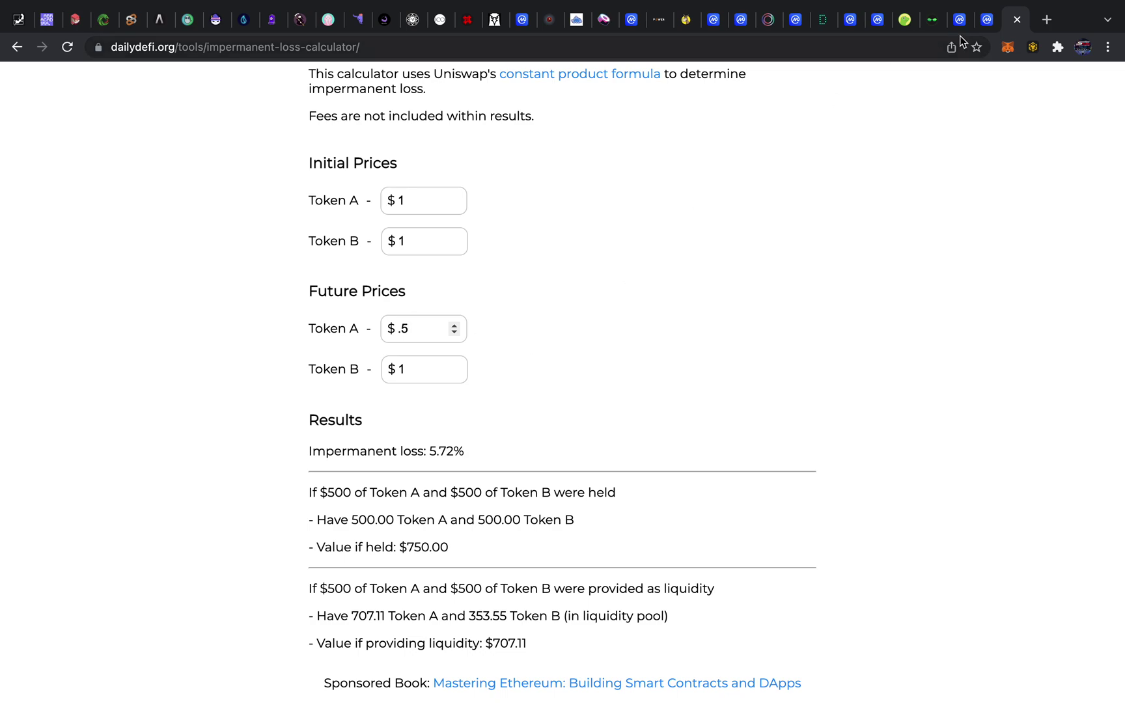
Compare the calculator's results for a Token A future price of $2 with those for $.5, leaving $.5 entered
{"action": "double_click", "coordinate": [416, 327]}
{"action": "type", "text": "2"}
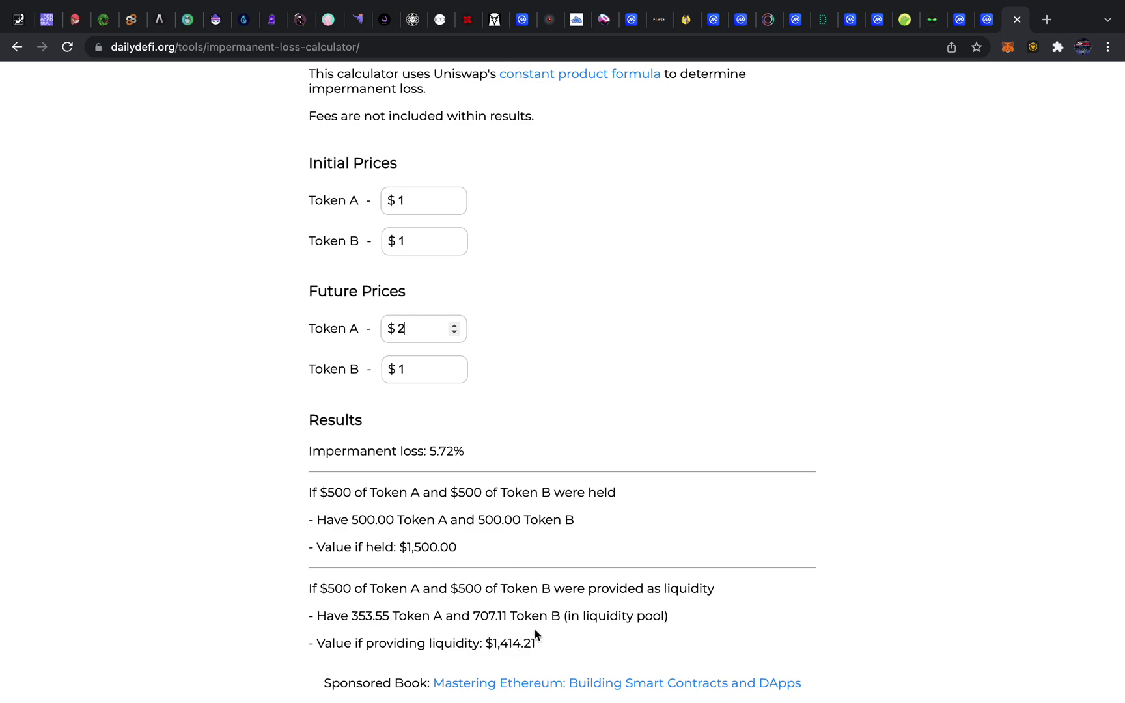
{"action": "key", "text": "BackSpace"}
{"action": "type", "text": ".5"}
{"action": "scroll", "coordinate": [572, 442], "scroll_direction": "down", "scroll_amount": 3}
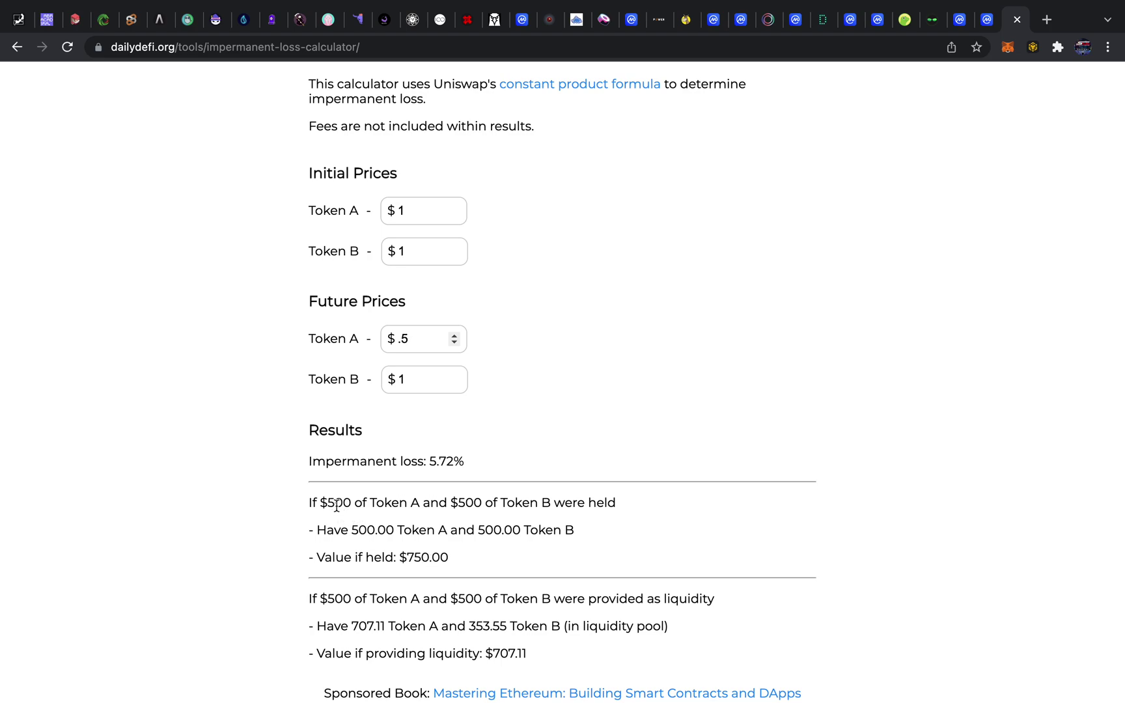
{"action": "scroll", "coordinate": [444, 553], "scroll_direction": "down", "scroll_amount": 1}
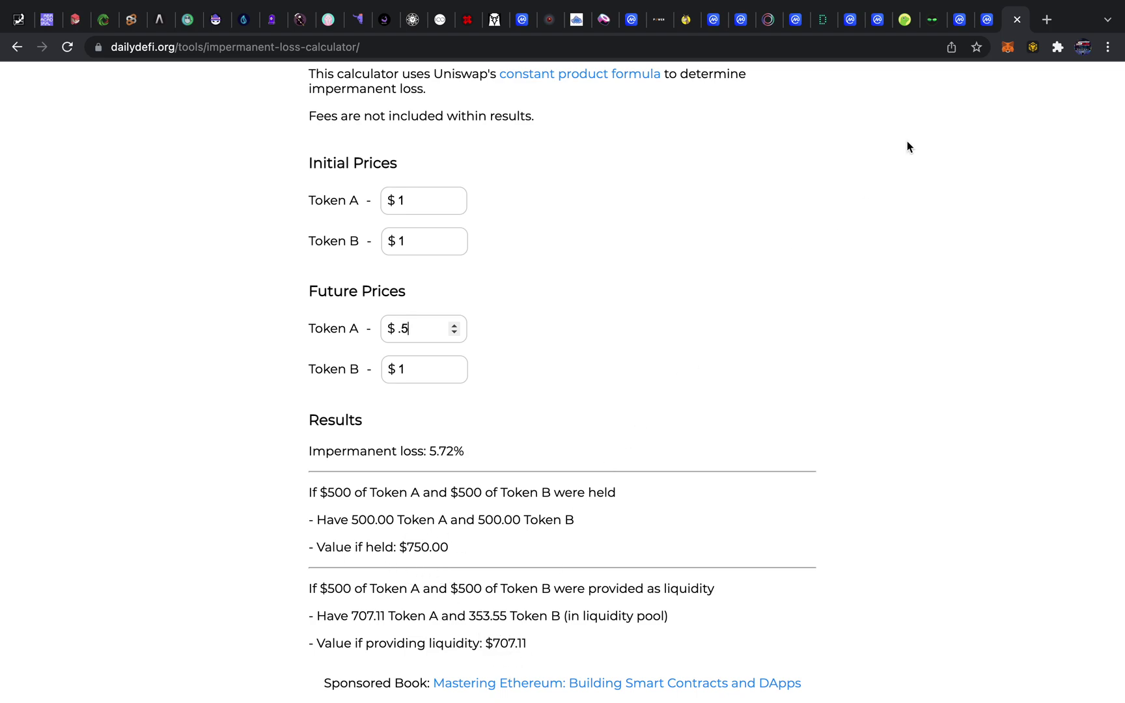
Switch back to the MIM/FTM farm on the Liquid Driver farms page
{"action": "left_click", "coordinate": [246, 23]}
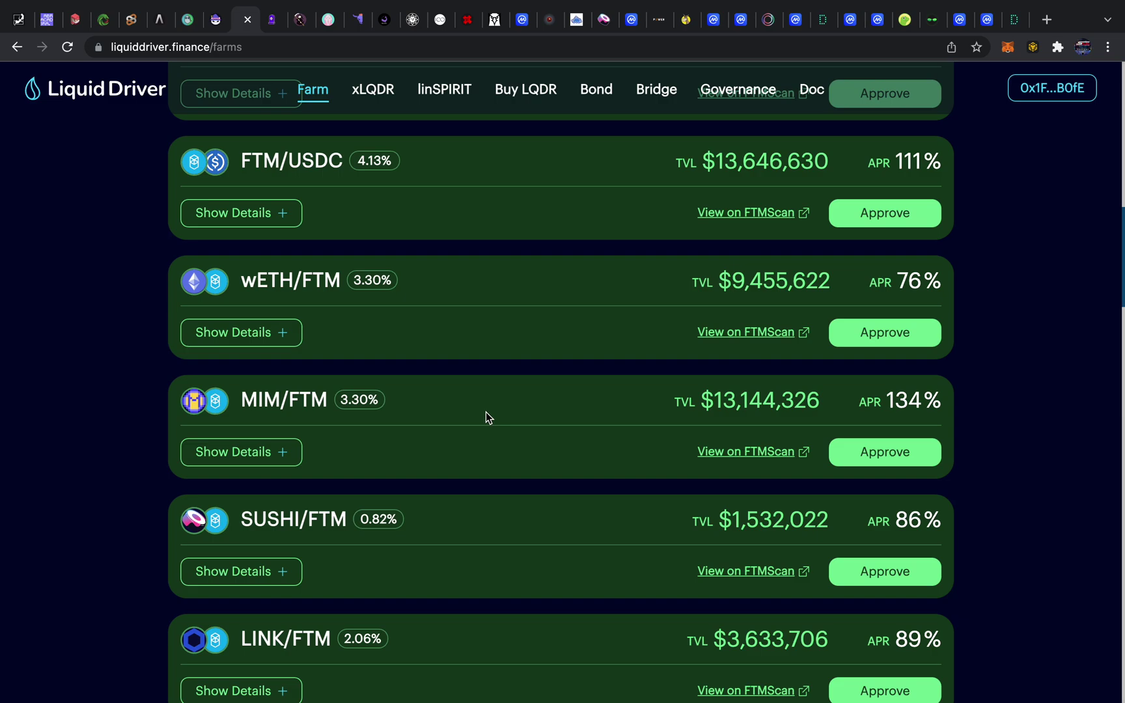
Switch to SpookySwap and set up a market swap from FTM to MIM
{"action": "left_click", "coordinate": [216, 21]}
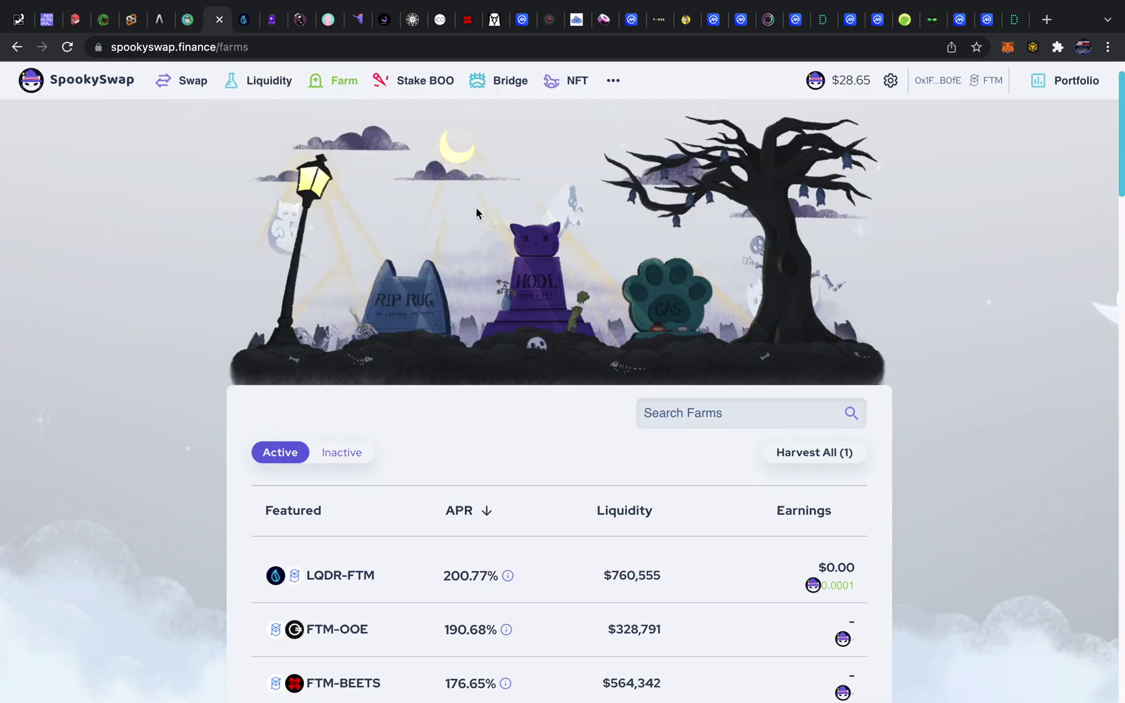
{"action": "left_click", "coordinate": [186, 81]}
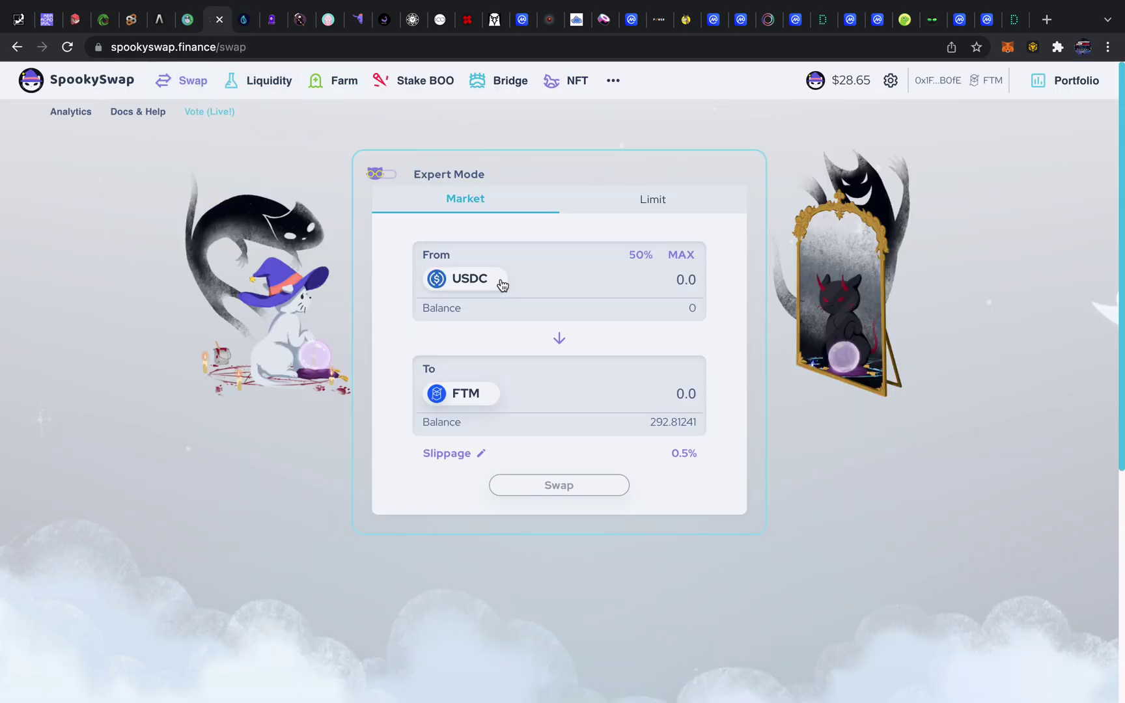
{"action": "left_click", "coordinate": [558, 339]}
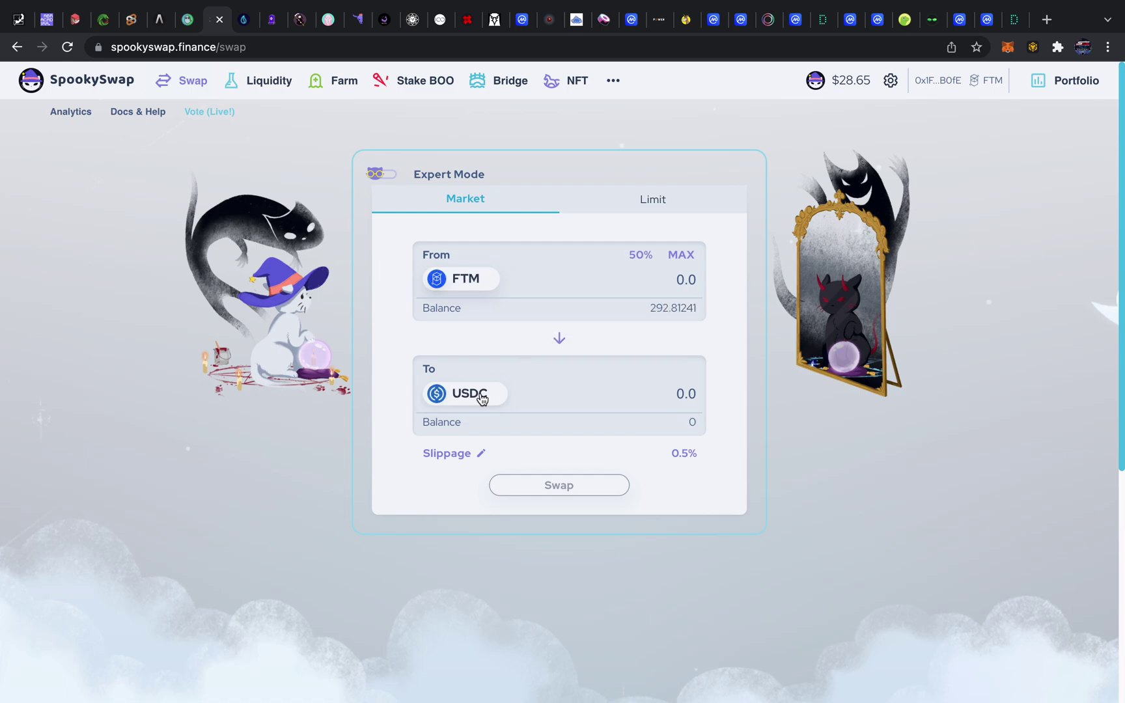
{"action": "left_click", "coordinate": [480, 395]}
{"action": "type", "text": "mim"}
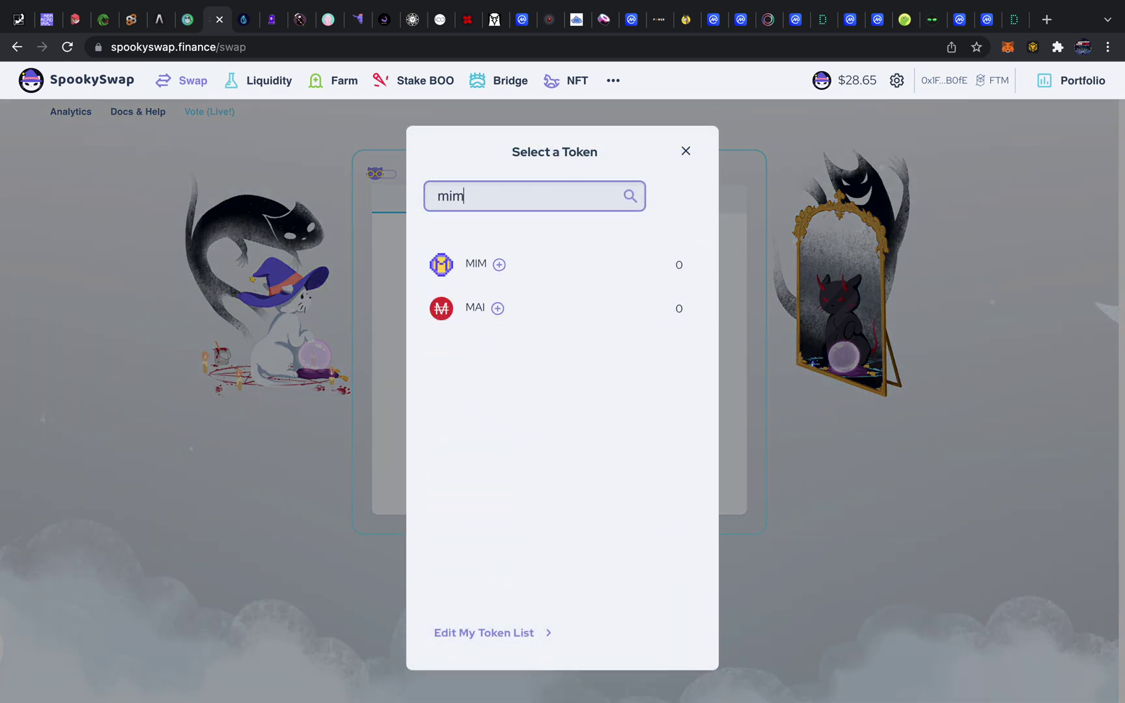
{"action": "left_click", "coordinate": [540, 272]}
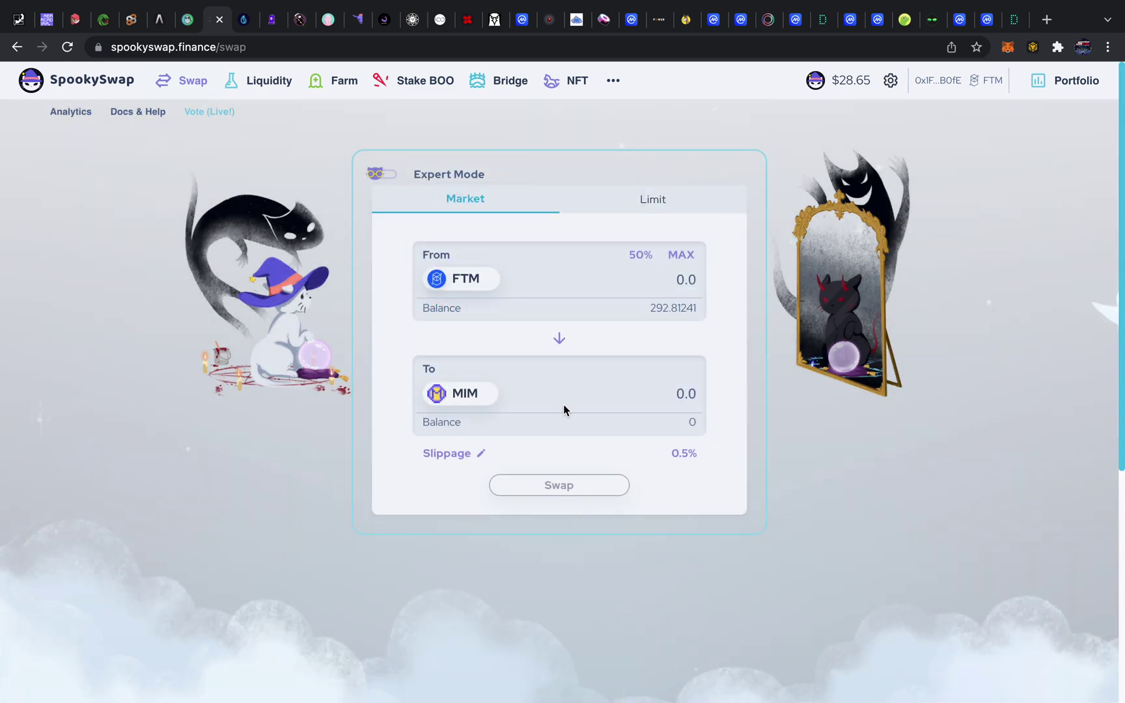
Set the amount of FTM to swap for MIM to 90
{"action": "left_click", "coordinate": [640, 255]}
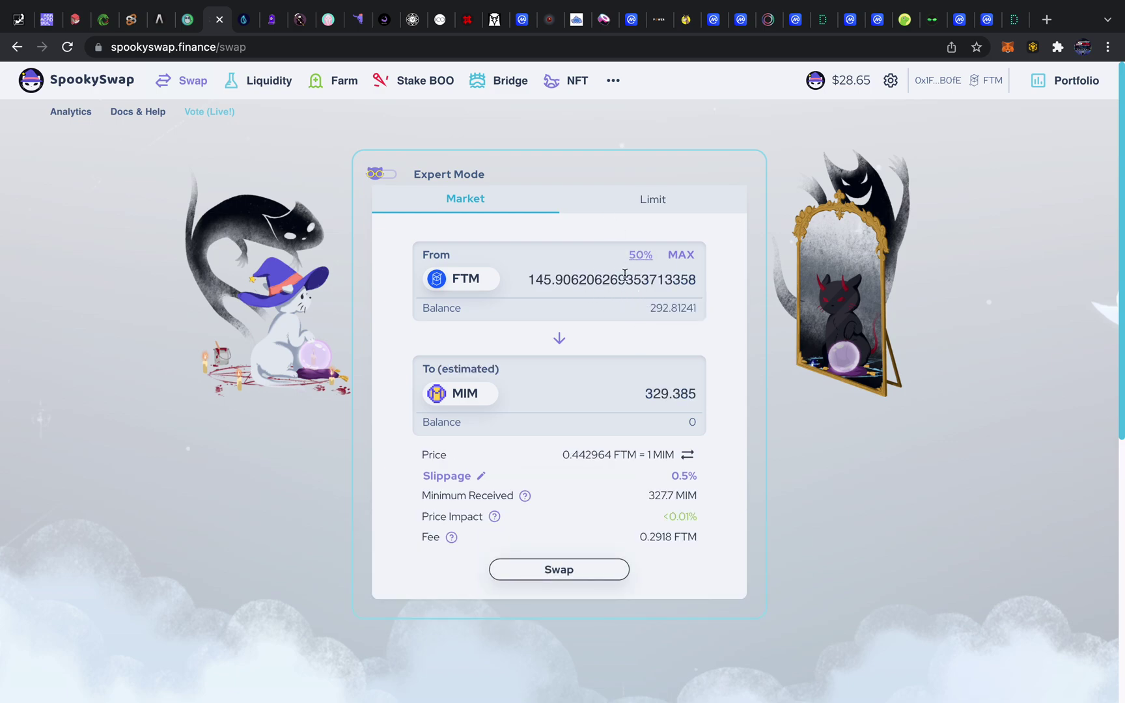
{"action": "double_click", "coordinate": [620, 280]}
{"action": "key", "text": "BackSpace"}
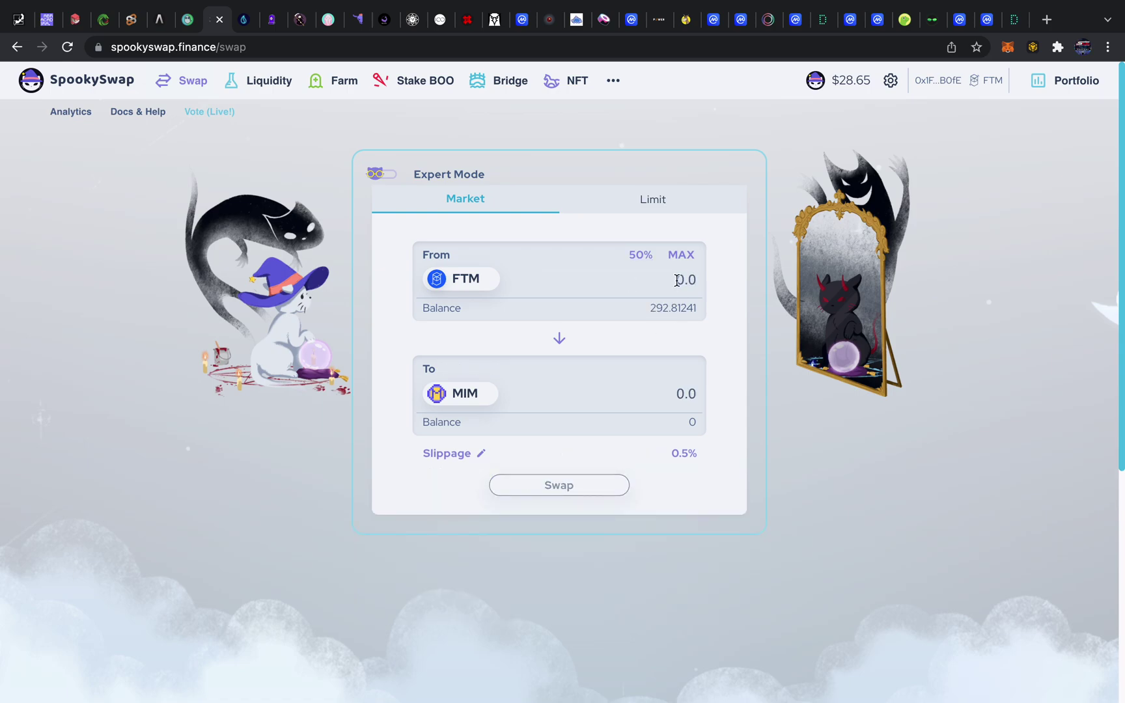
{"action": "type", "text": "95"}
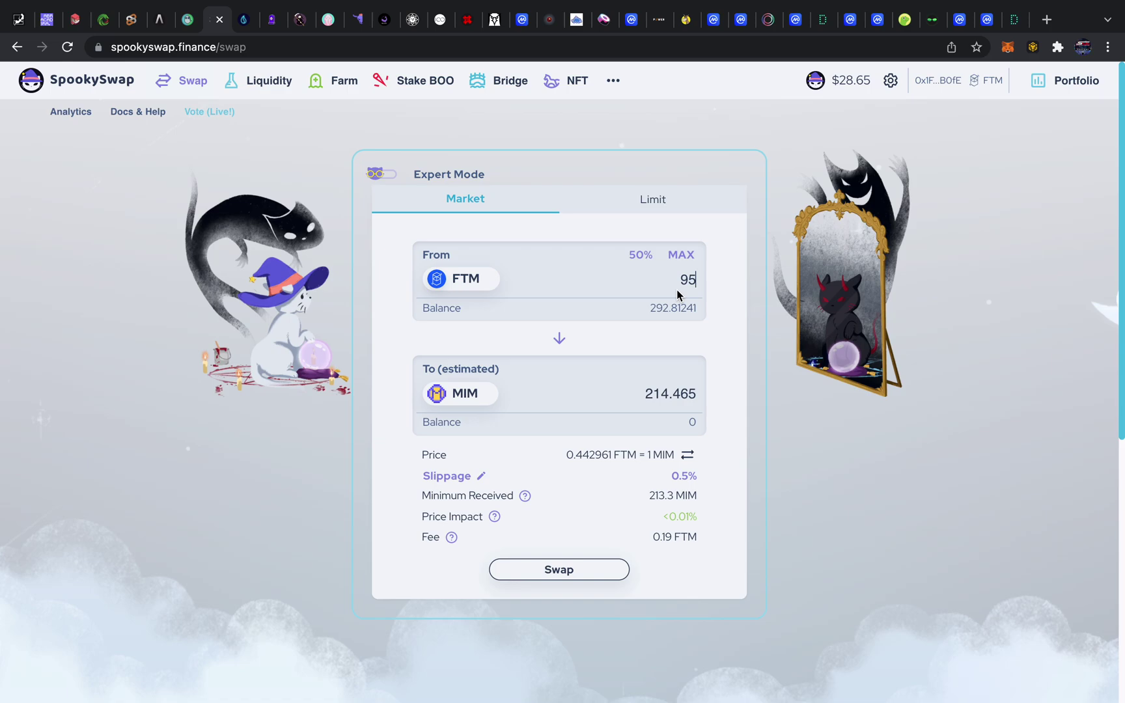
{"action": "key", "text": "BackSpace"}
{"action": "type", "text": "0"}
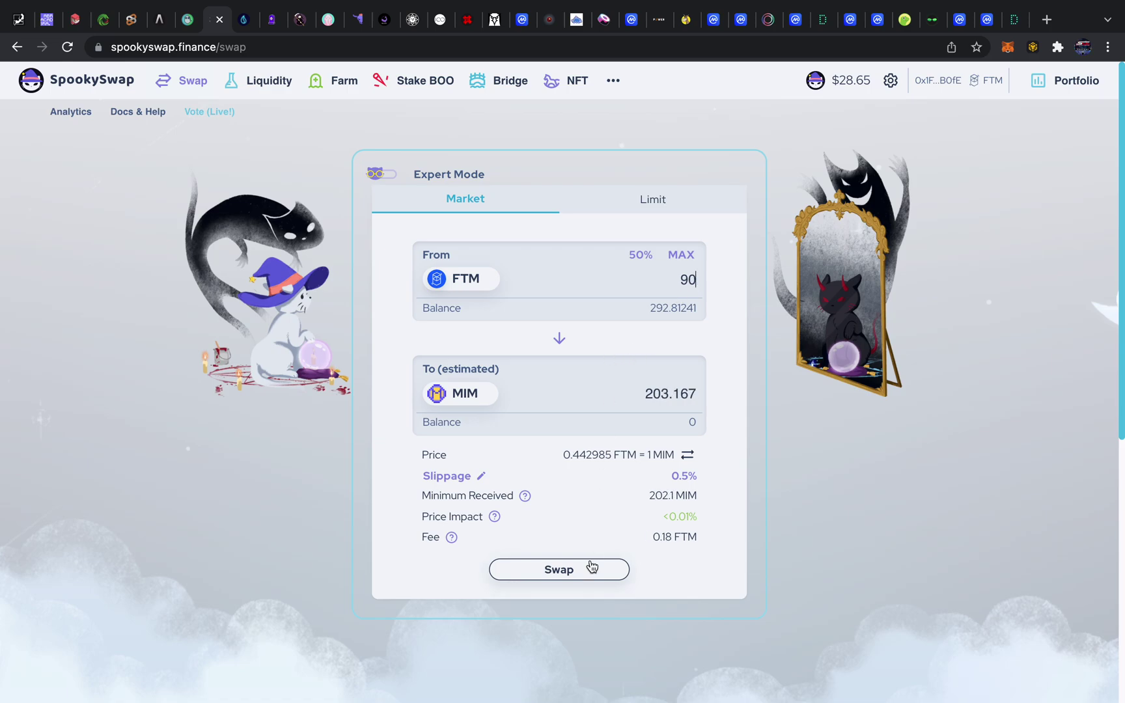
Try to swap the 90 FTM for MIM, confirming the transaction in the wallet
{"action": "left_click", "coordinate": [589, 570]}
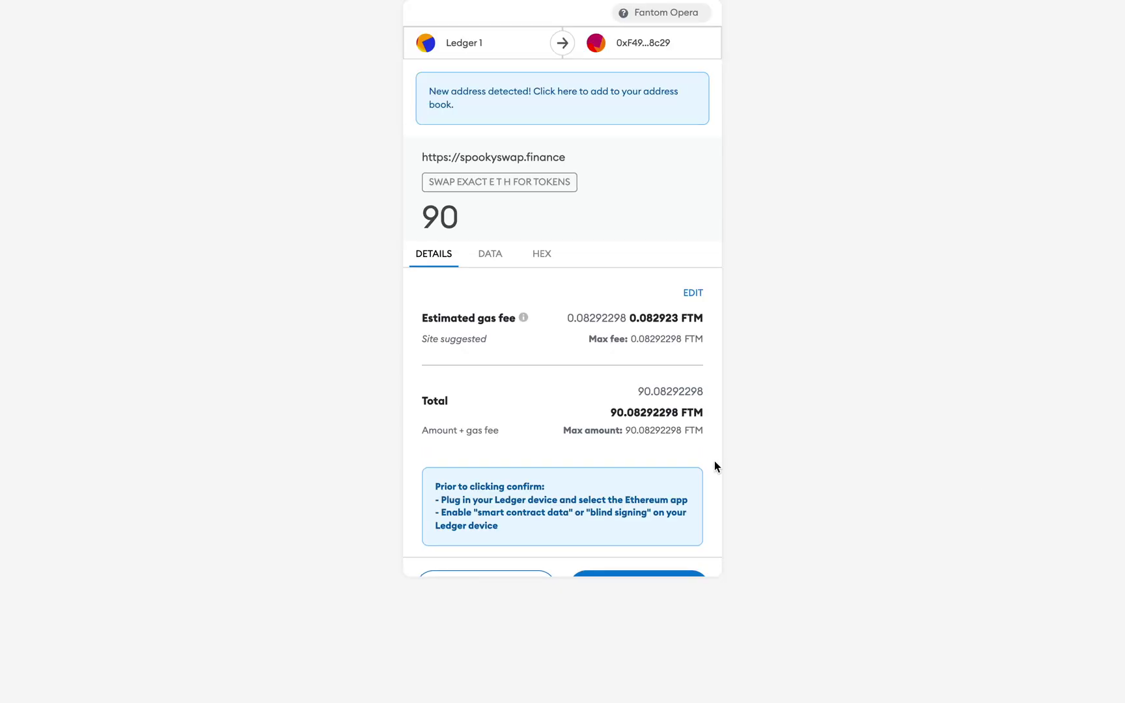
{"action": "scroll", "coordinate": [715, 466], "scroll_direction": "down", "scroll_amount": 2}
{"action": "left_click", "coordinate": [675, 542]}
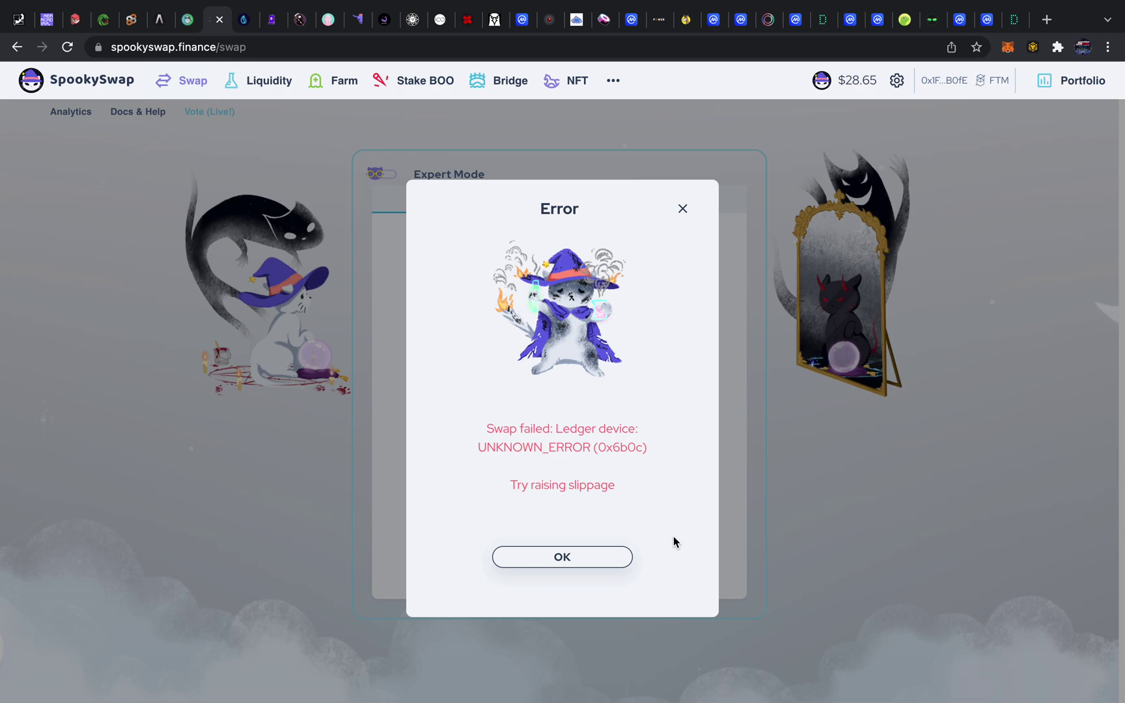
{"action": "left_click", "coordinate": [608, 561]}
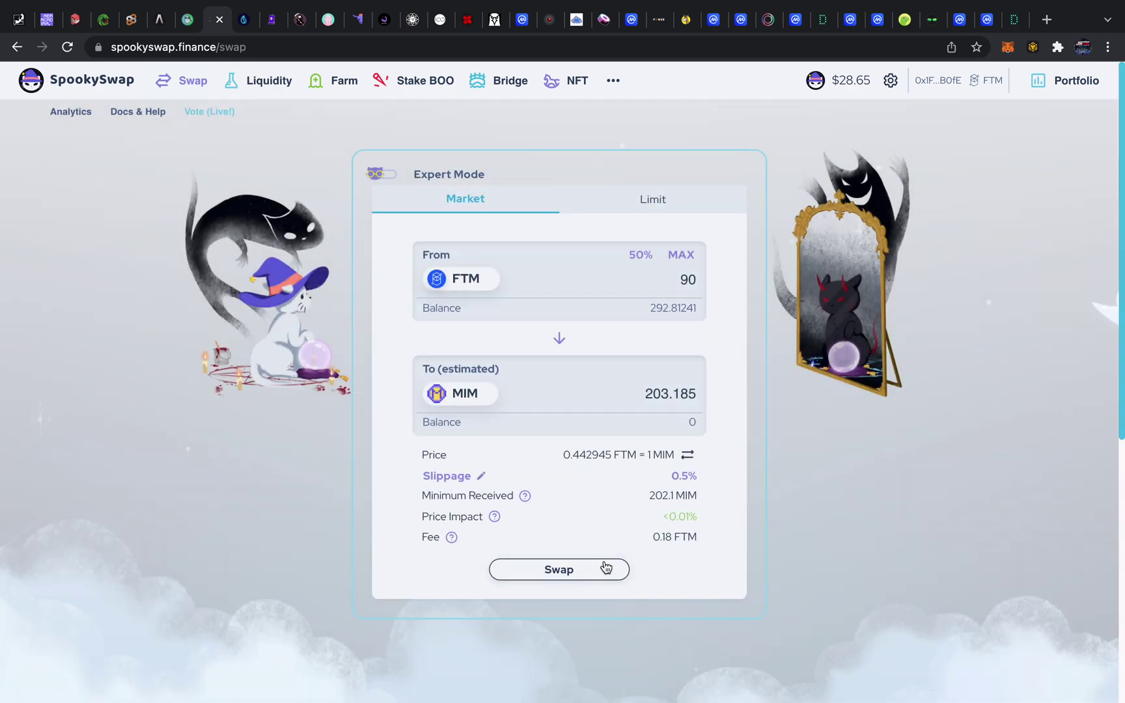
Resubmit the swap of 90 FTM for MIM, confirm it in the wallet, and dismiss the submission notice
{"action": "left_click", "coordinate": [604, 572]}
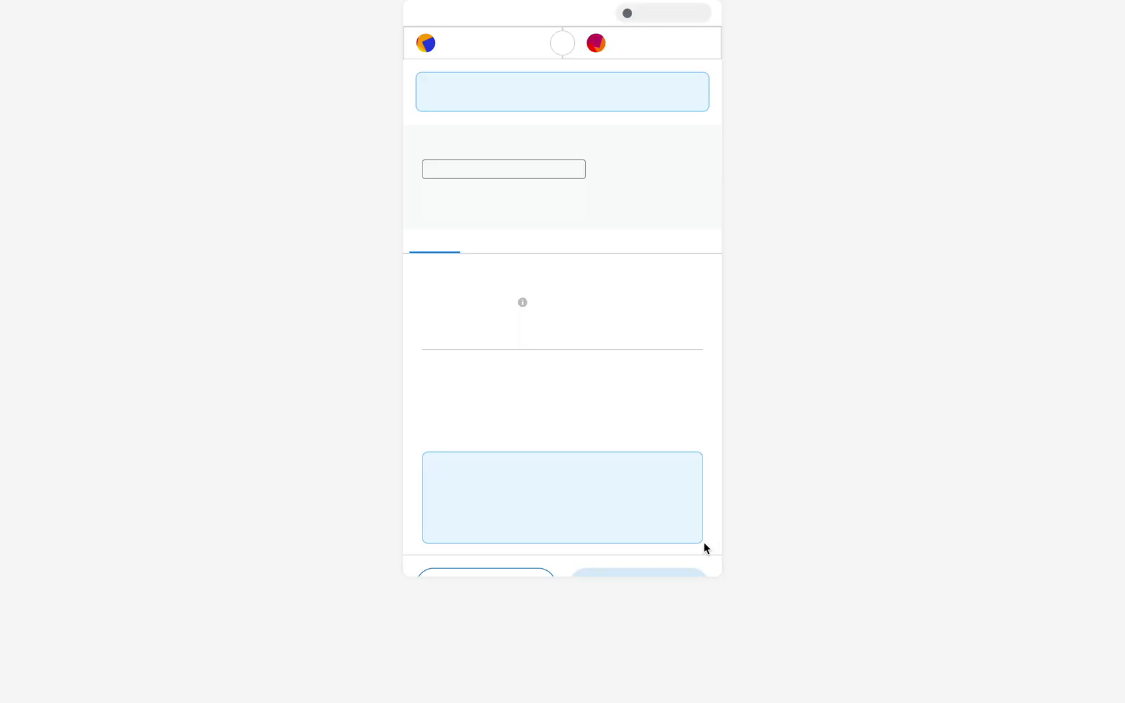
{"action": "left_click", "coordinate": [660, 563]}
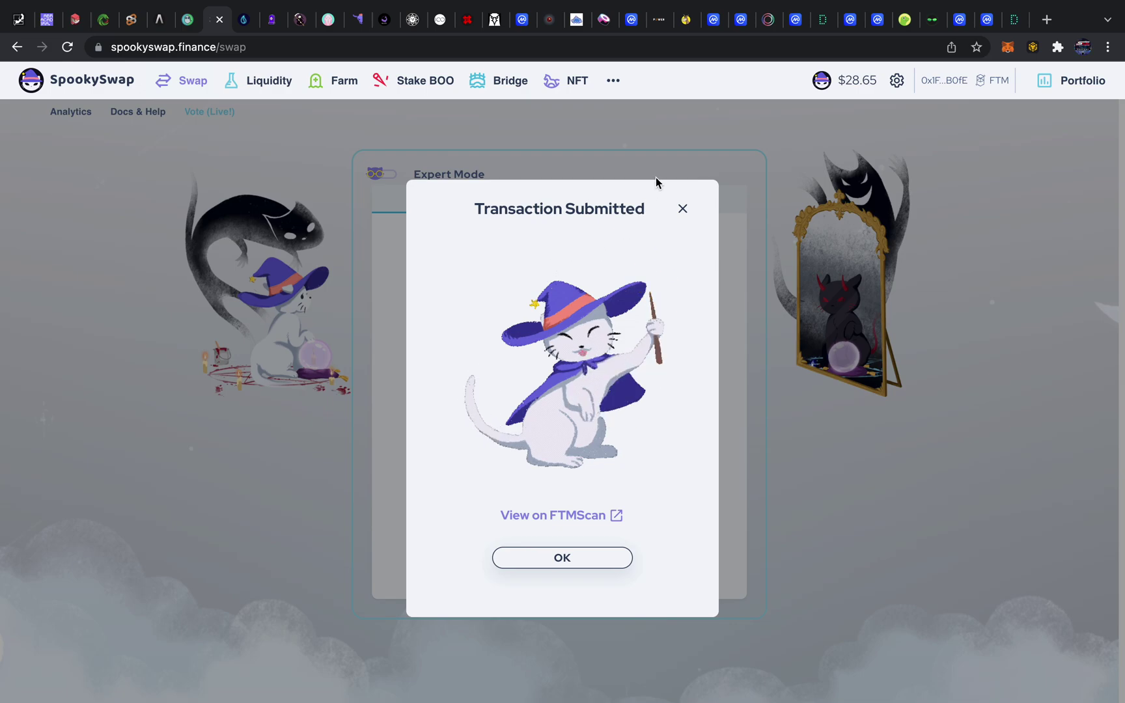
{"action": "left_click", "coordinate": [607, 143]}
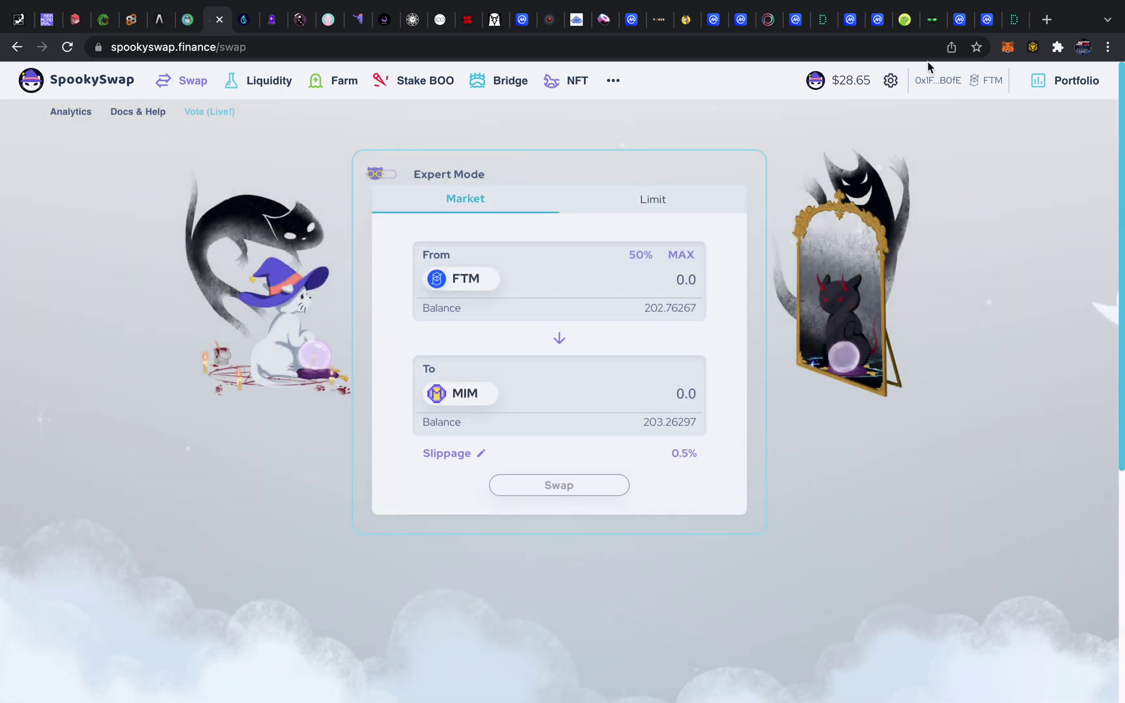
Check the MetaMask wallet's assets and activity for the swapped MIM and the remaining FTM
{"action": "left_click", "coordinate": [1008, 49]}
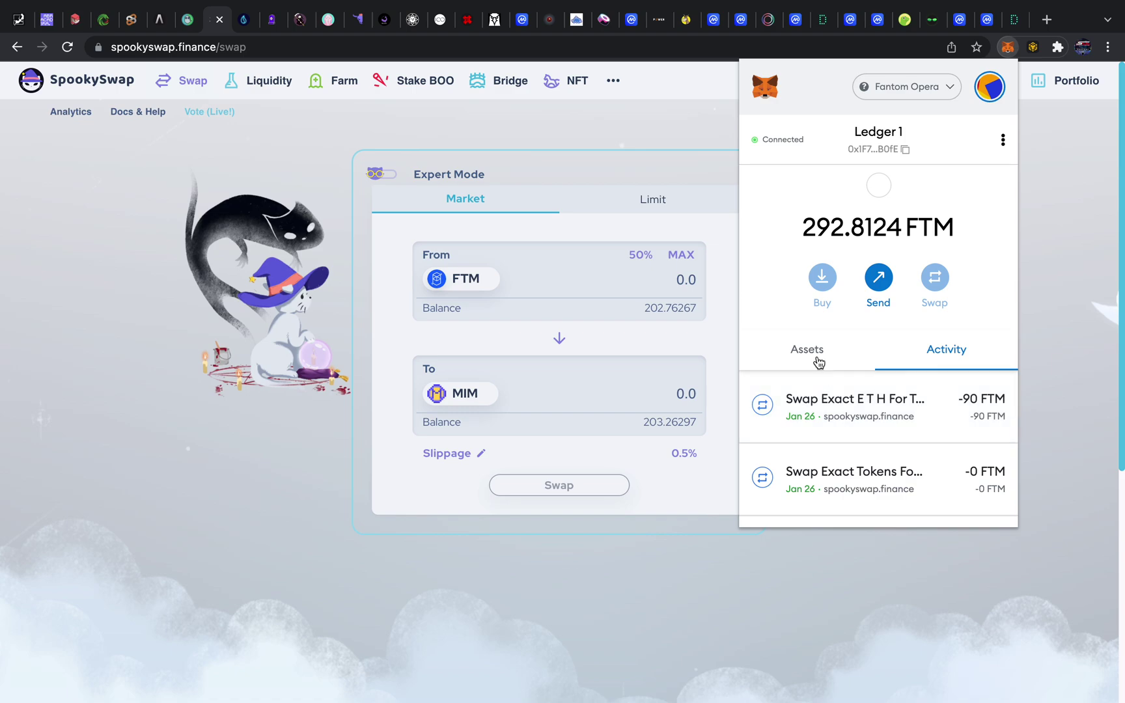
{"action": "left_click", "coordinate": [818, 362]}
{"action": "scroll", "coordinate": [852, 432], "scroll_direction": "down", "scroll_amount": 2}
{"action": "scroll", "coordinate": [856, 433], "scroll_direction": "down", "scroll_amount": 7}
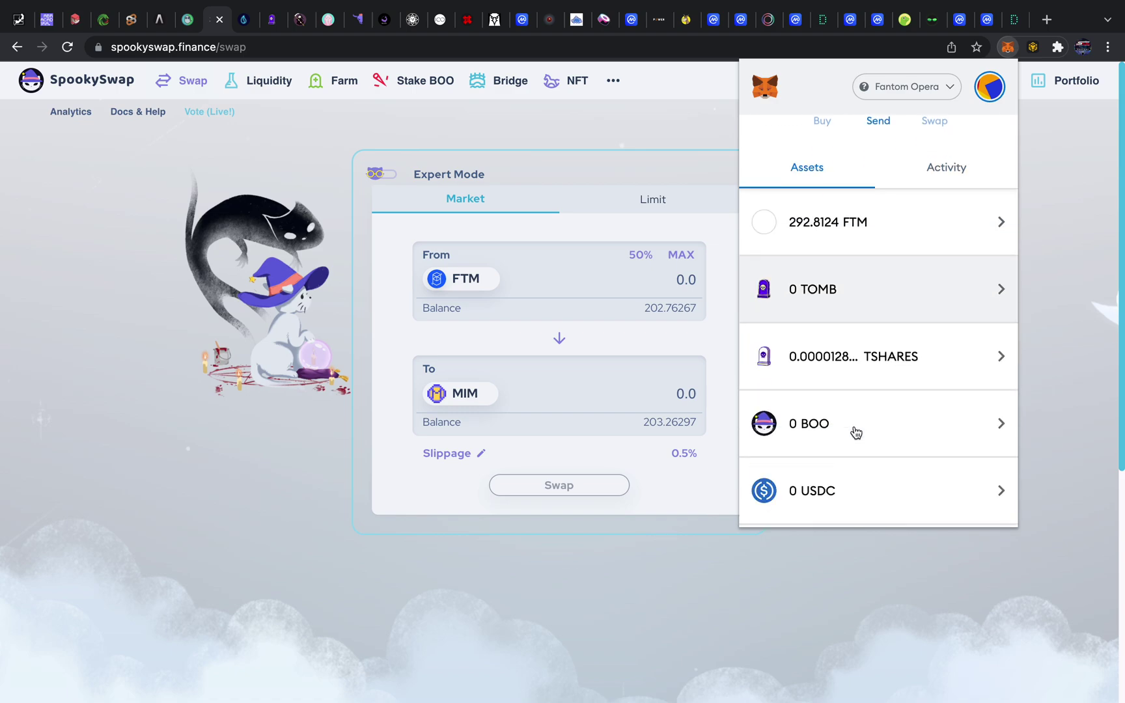
{"action": "scroll", "coordinate": [856, 432], "scroll_direction": "down", "scroll_amount": 4}
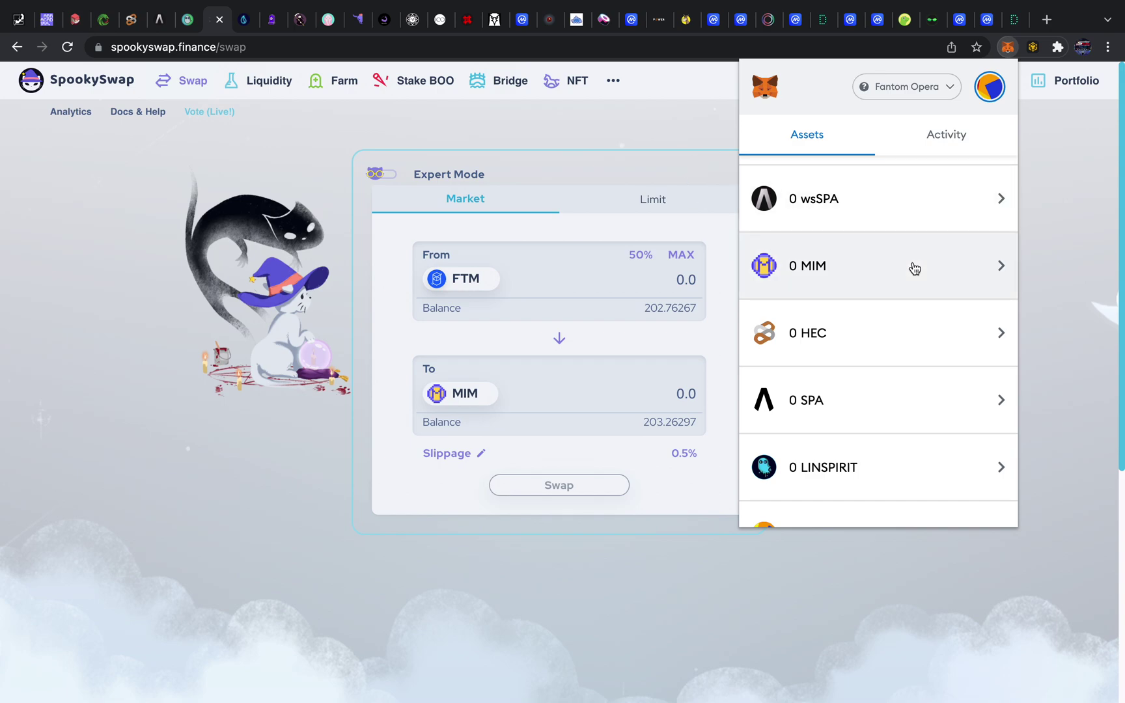
{"action": "left_click", "coordinate": [945, 135]}
{"action": "scroll", "coordinate": [911, 296], "scroll_direction": "up", "scroll_amount": 5}
{"action": "scroll", "coordinate": [882, 296], "scroll_direction": "down", "scroll_amount": 2}
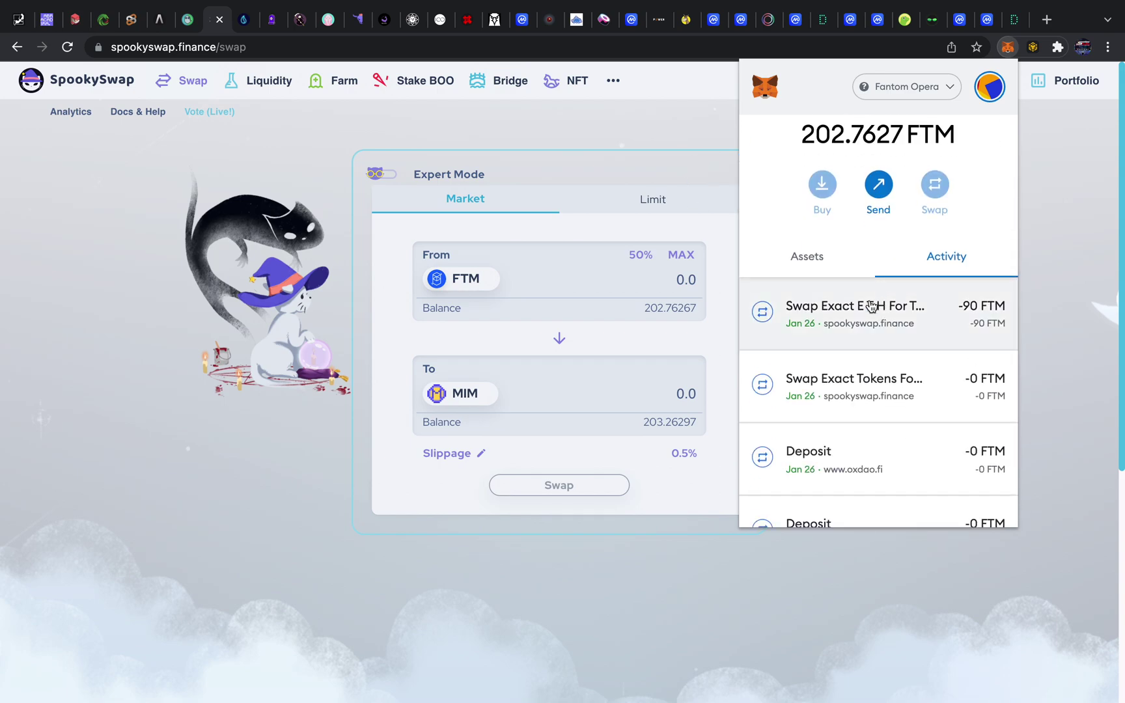
{"action": "left_click", "coordinate": [814, 262]}
{"action": "scroll", "coordinate": [862, 358], "scroll_direction": "down", "scroll_amount": 12}
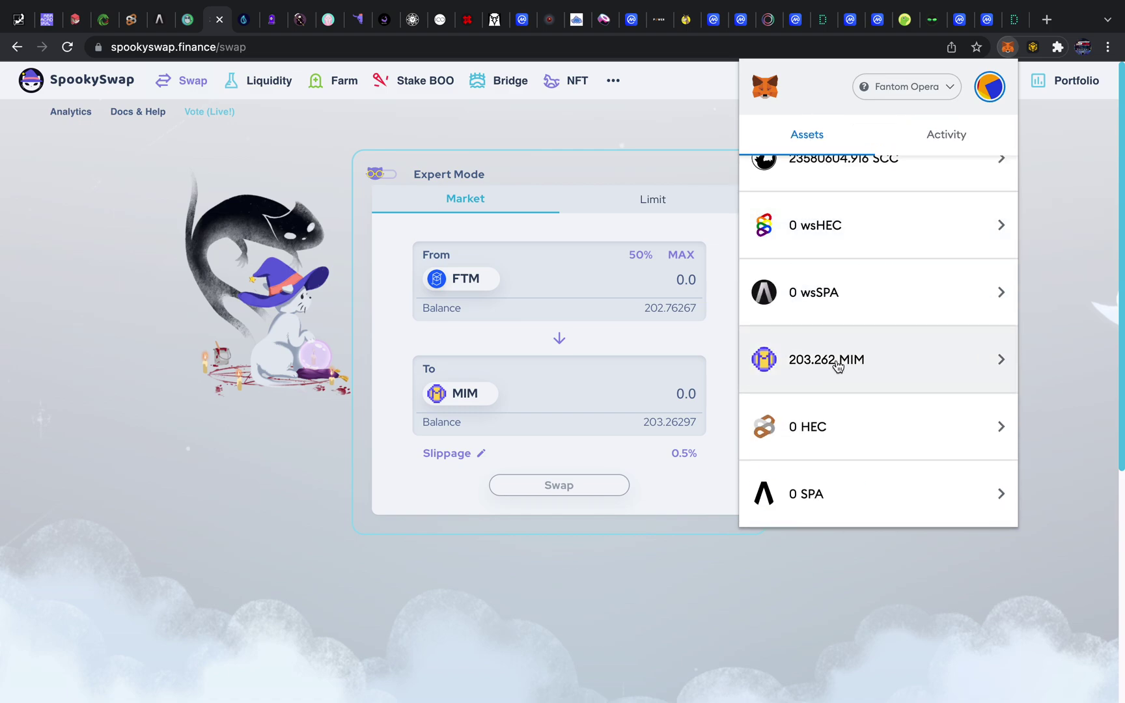
{"action": "left_click", "coordinate": [270, 107]}
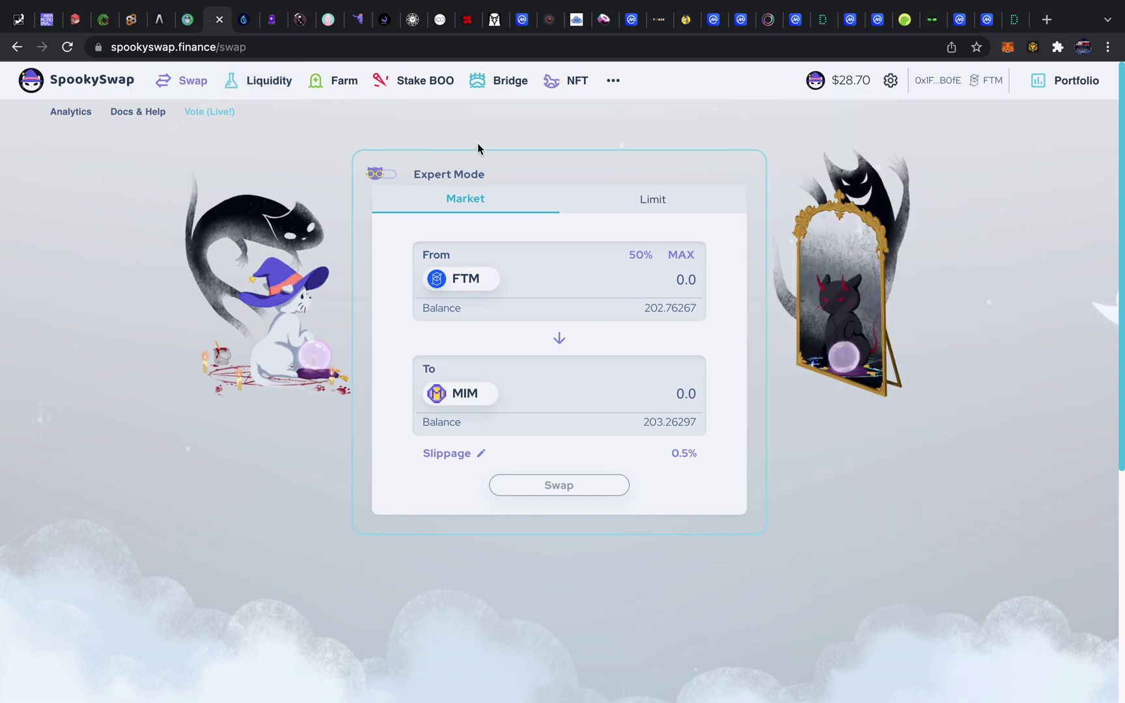
Set up an FTM/MIM liquidity supply with the maximum MIM, and approve SpookySwap's access to MIM in the wallet
{"action": "left_click", "coordinate": [264, 86]}
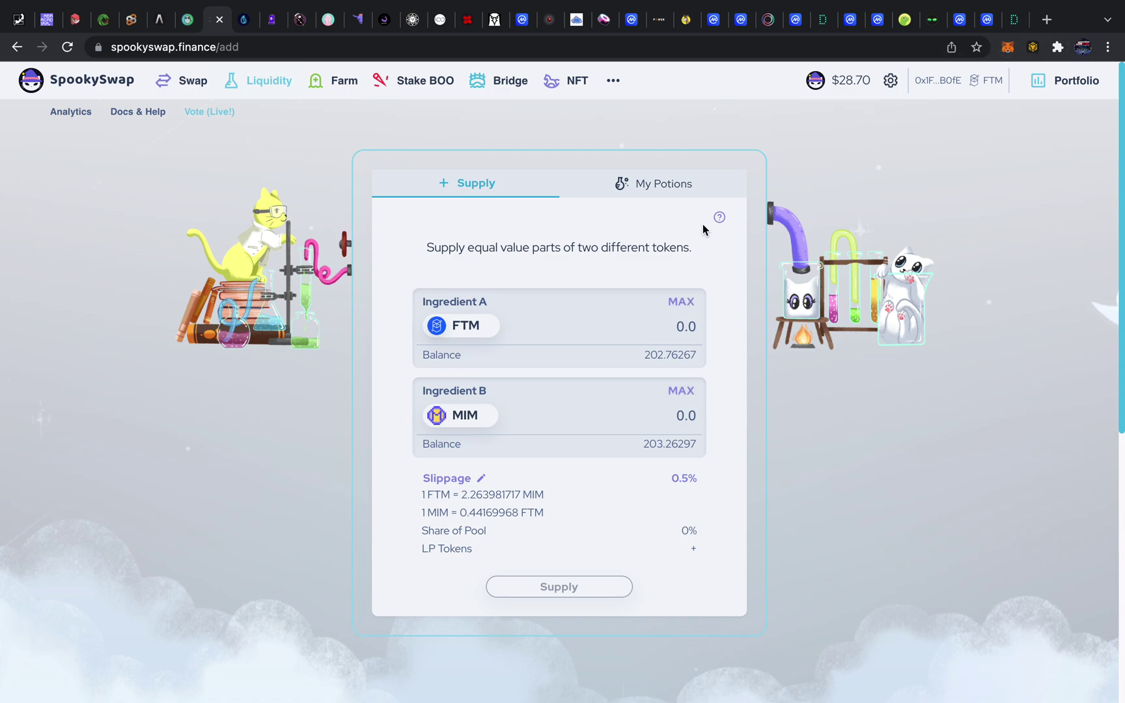
{"action": "left_click", "coordinate": [1007, 52]}
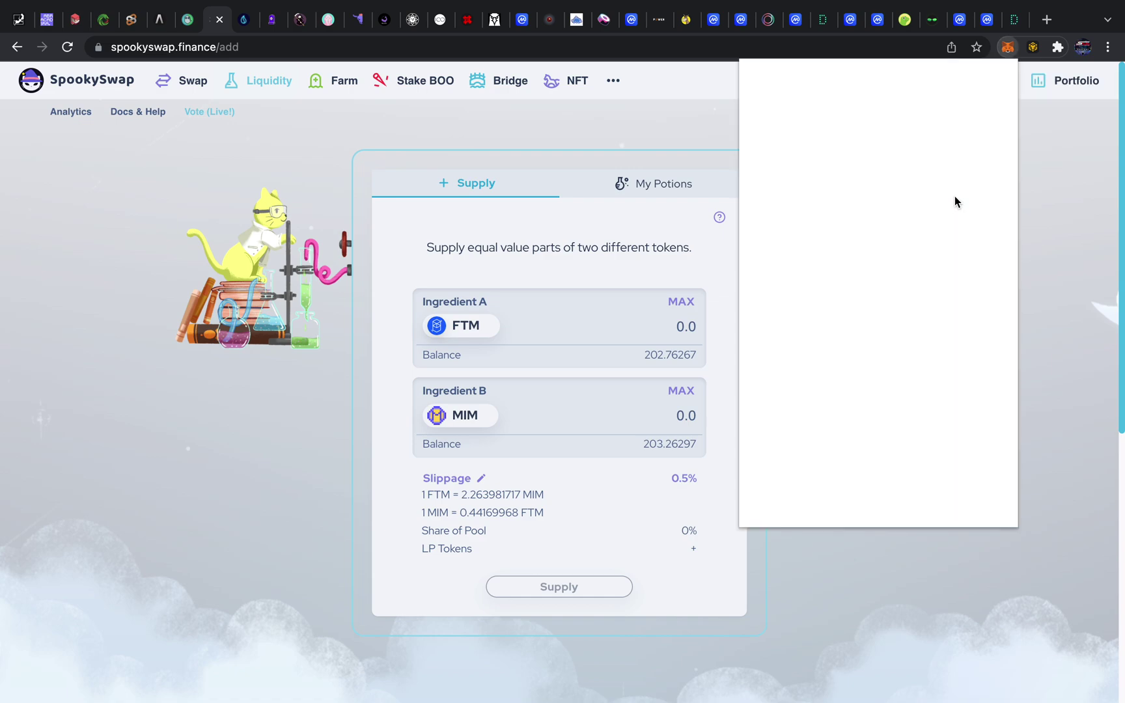
{"action": "left_click", "coordinate": [708, 161]}
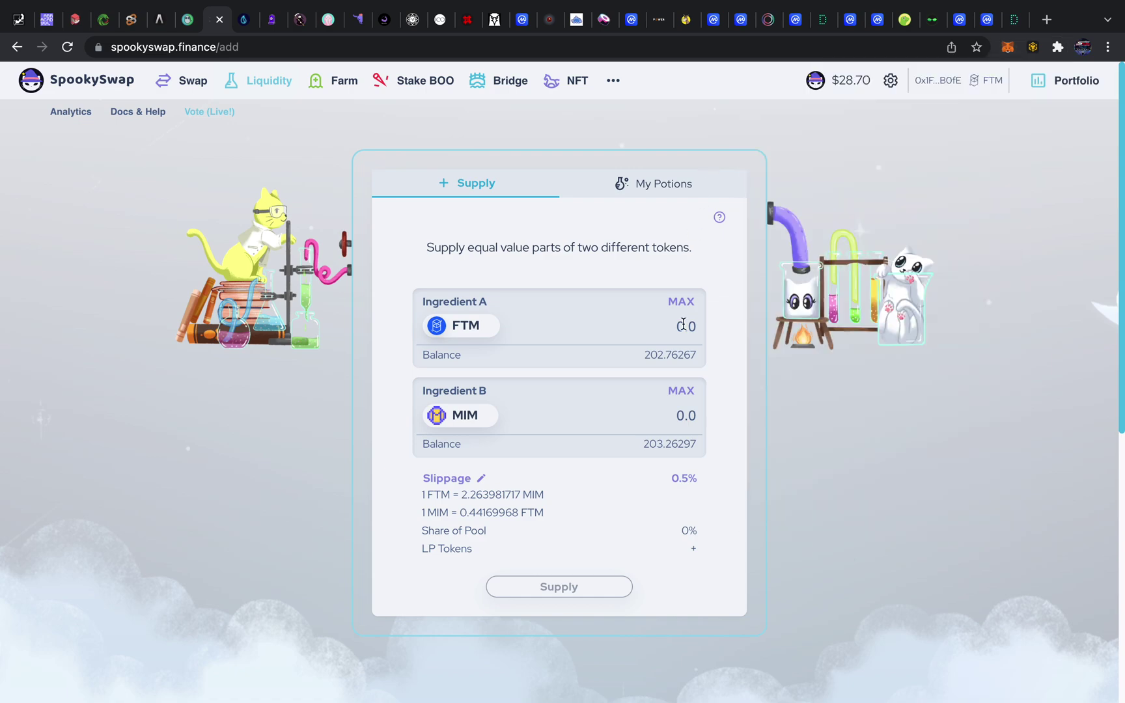
{"action": "left_click", "coordinate": [682, 393]}
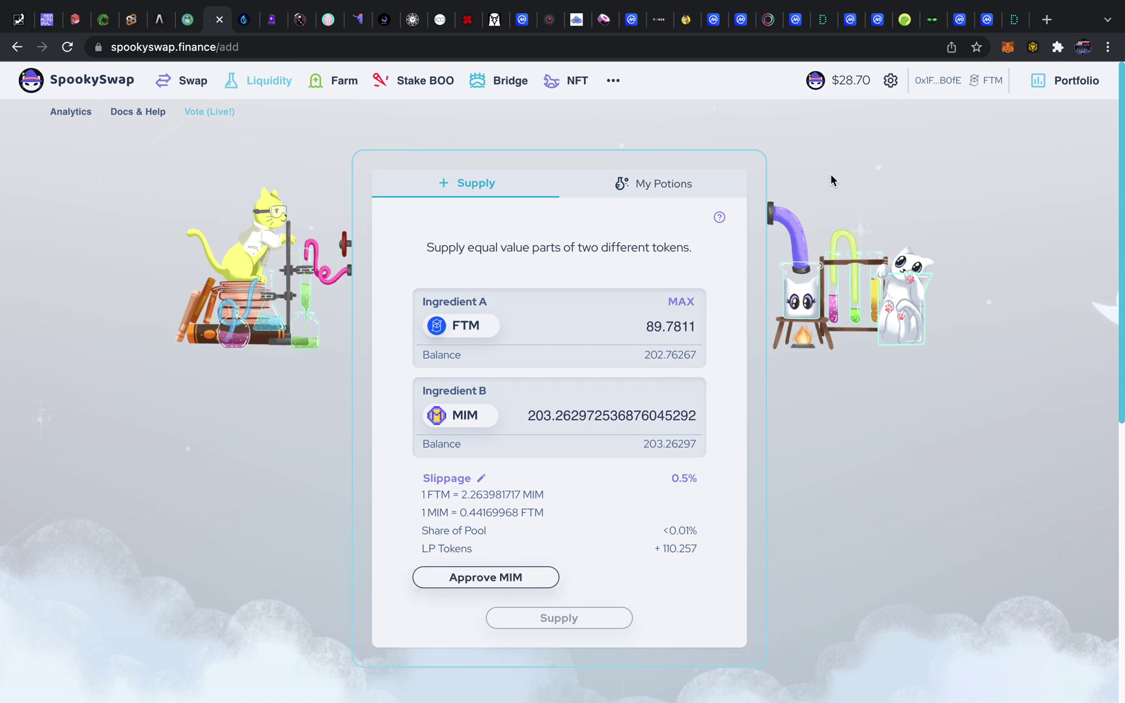
{"action": "left_click", "coordinate": [530, 578]}
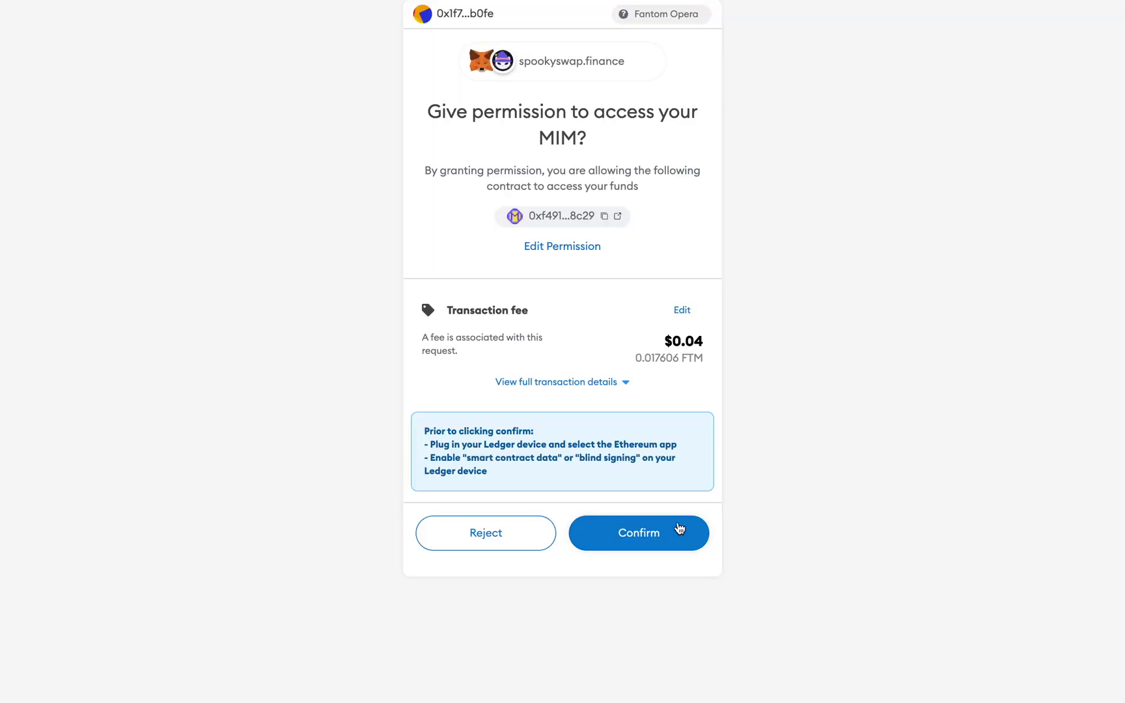
{"action": "left_click", "coordinate": [677, 522]}
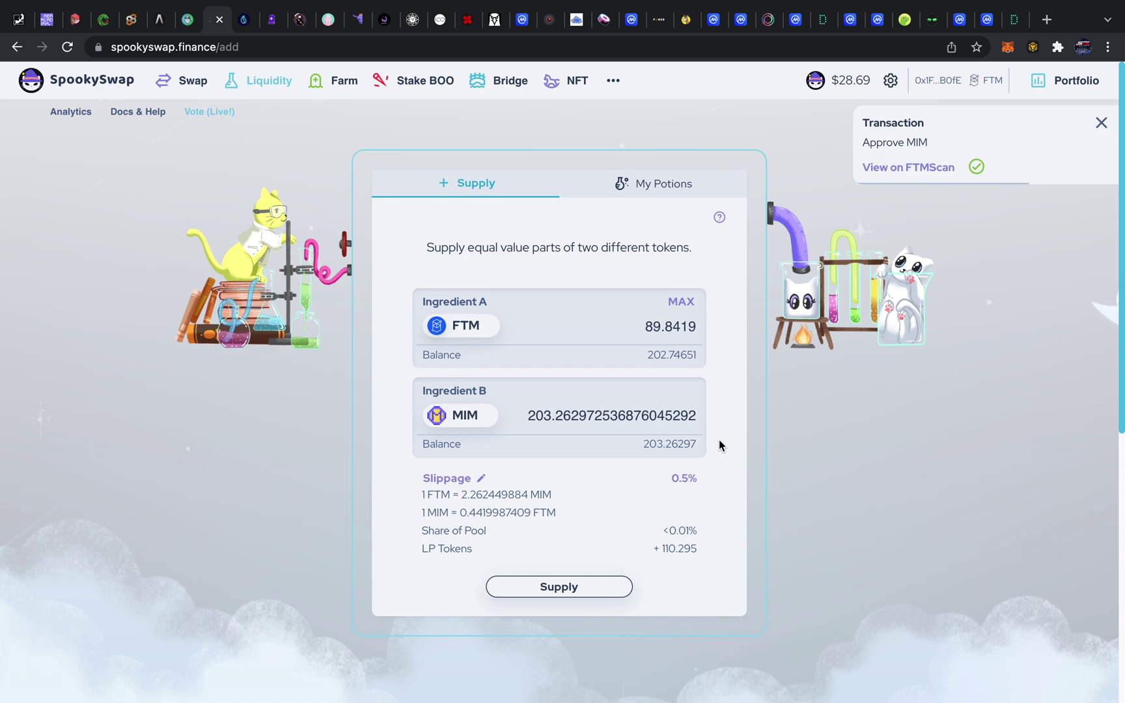
Try twice to supply the FTM/MIM liquidity at 0.5% slippage, dismissing the dialog each time
{"action": "left_click", "coordinate": [577, 591]}
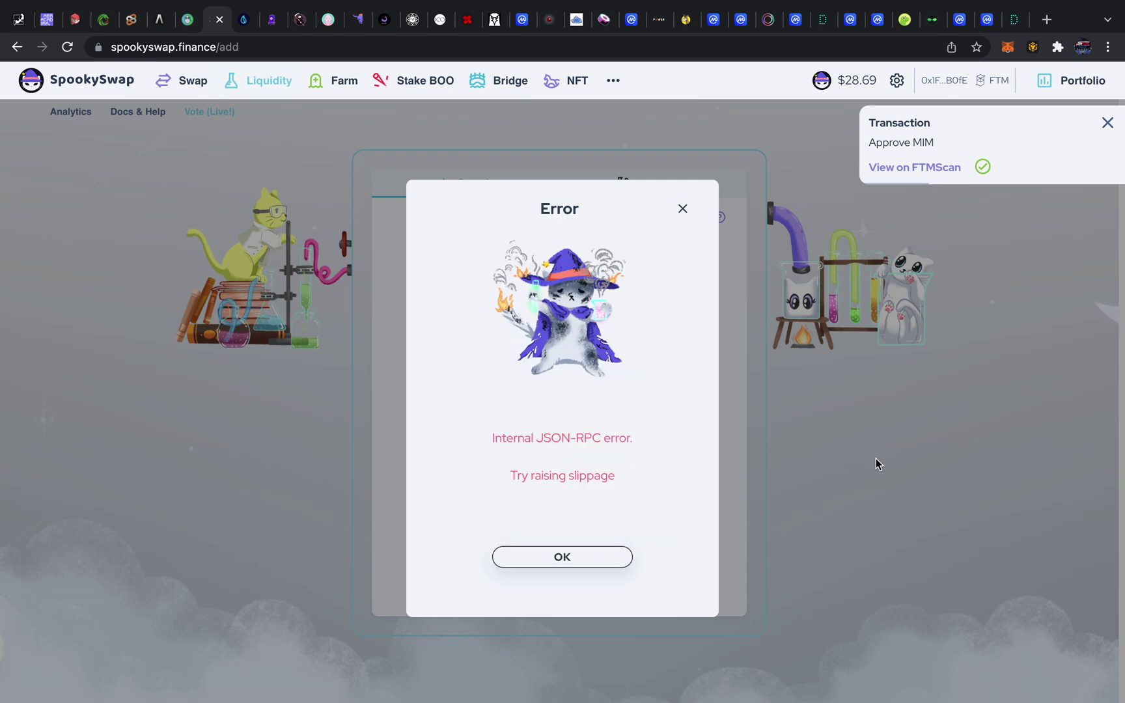
{"action": "left_click", "coordinate": [682, 209]}
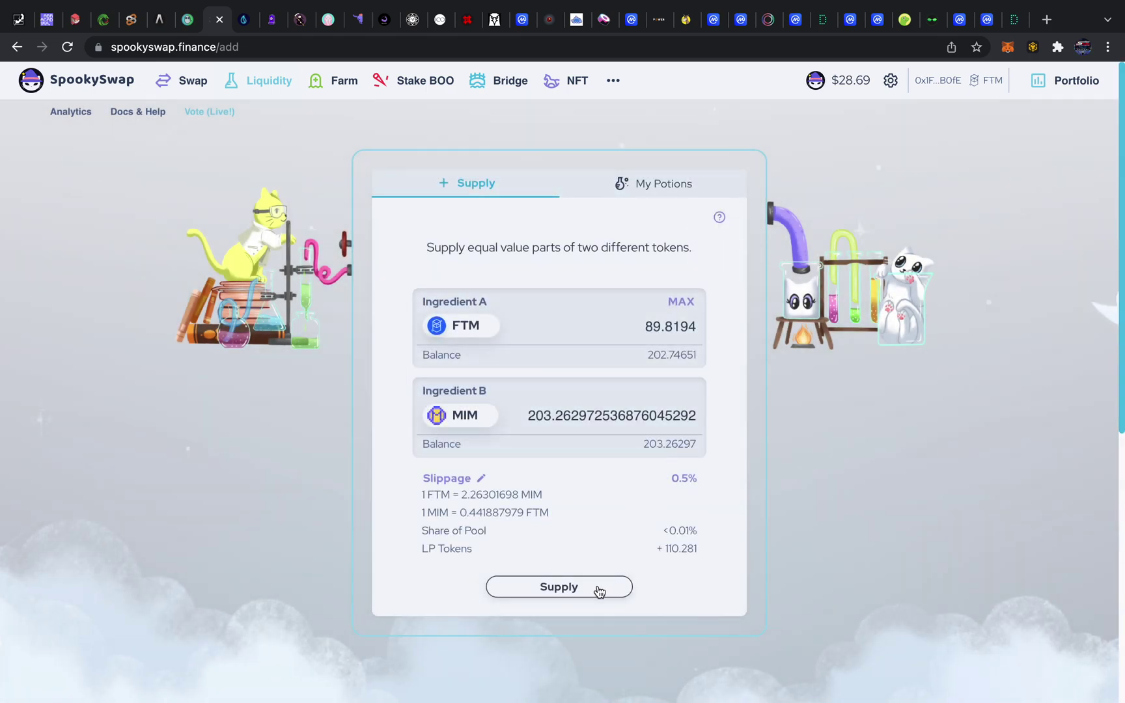
{"action": "left_click", "coordinate": [598, 590]}
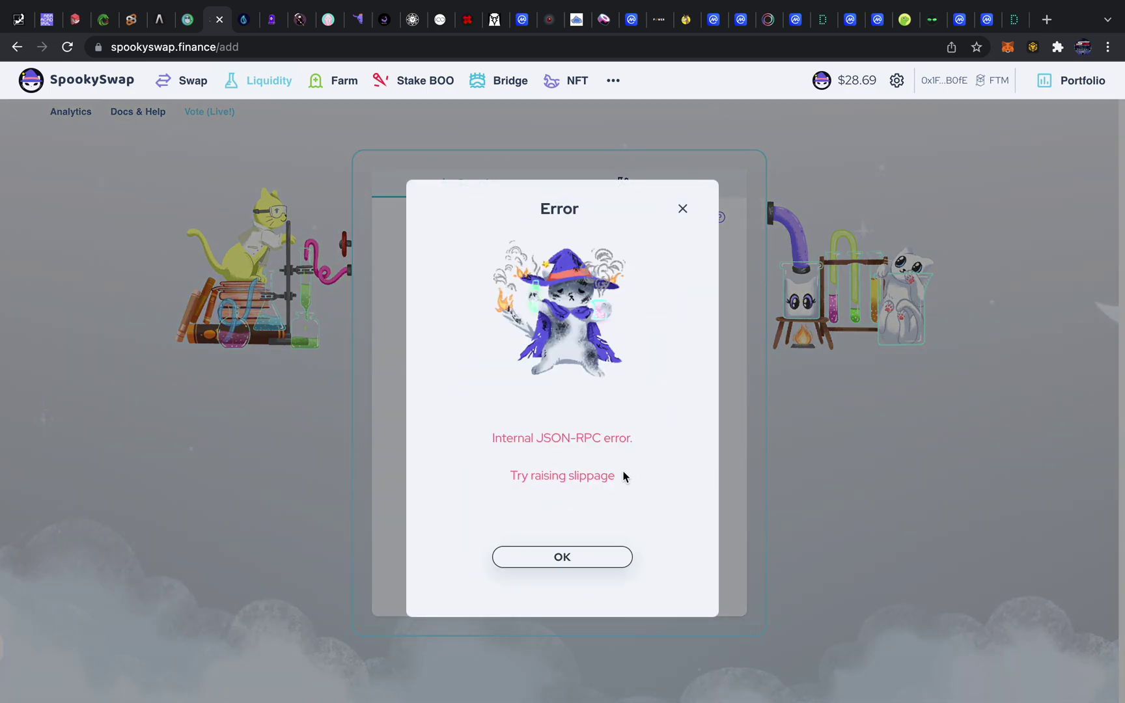
{"action": "left_click", "coordinate": [585, 559]}
Reload the liquidity page, reselect MIM as Ingredient B with its maximum amount, and try supplying the FTM/MIM pair
{"action": "left_click", "coordinate": [68, 46]}
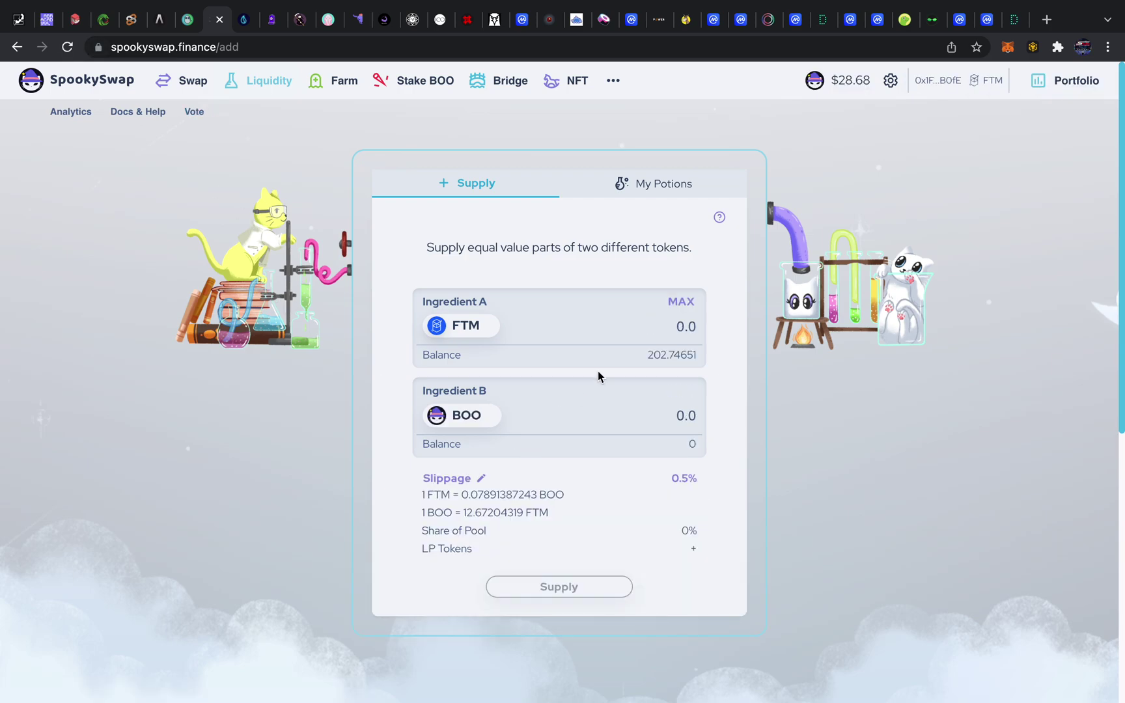
{"action": "left_click", "coordinate": [472, 417]}
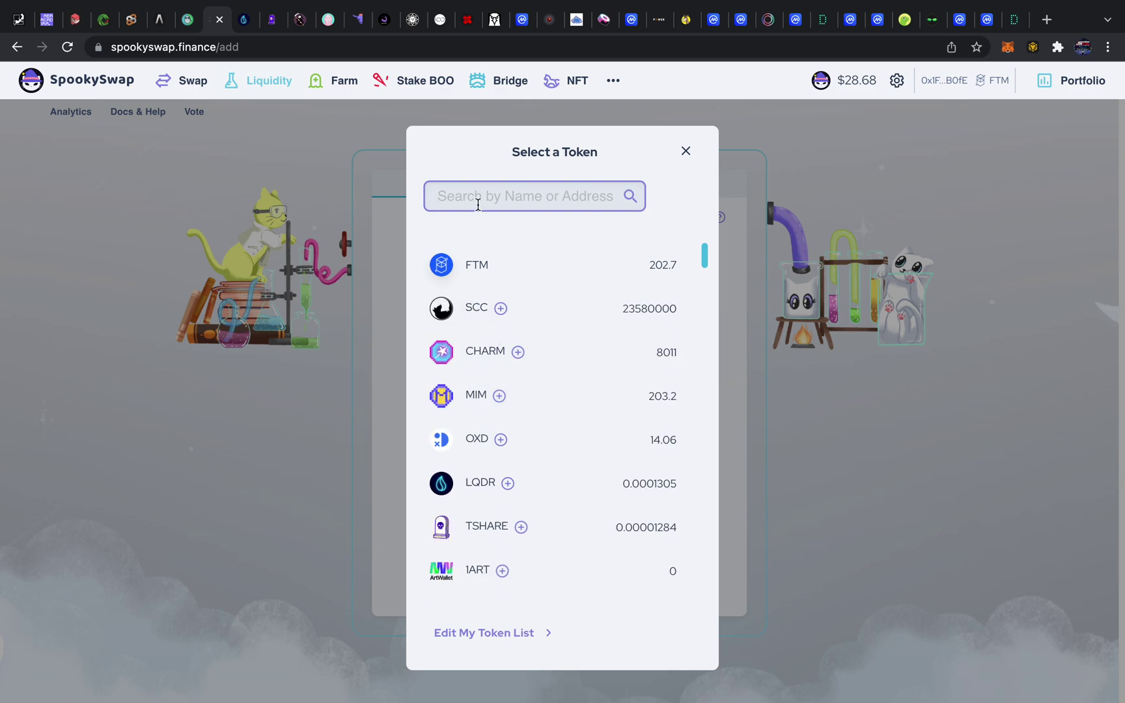
{"action": "type", "text": "mim"}
{"action": "left_click", "coordinate": [470, 269]}
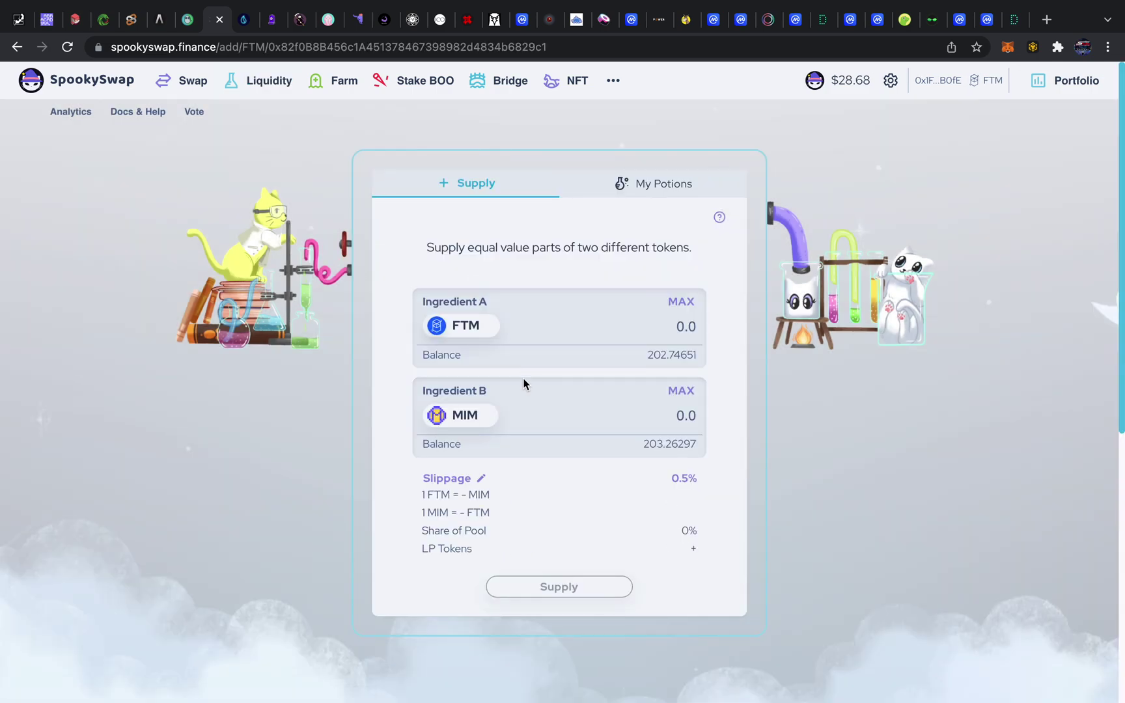
{"action": "left_click", "coordinate": [680, 390]}
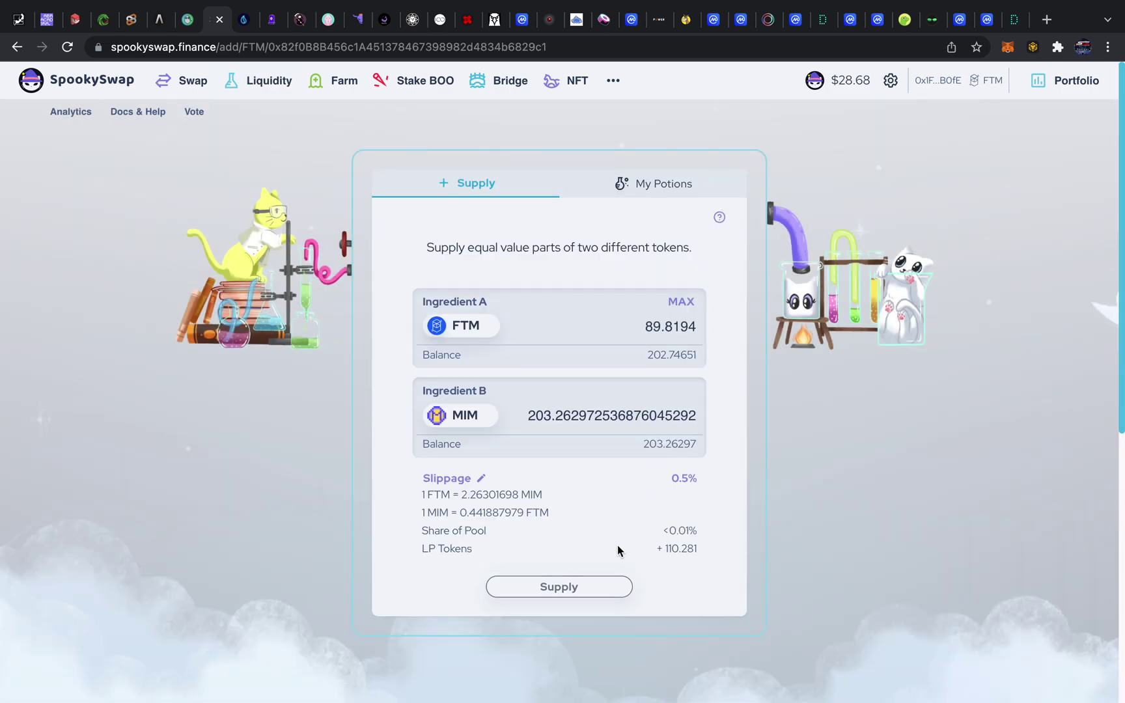
{"action": "left_click", "coordinate": [602, 586]}
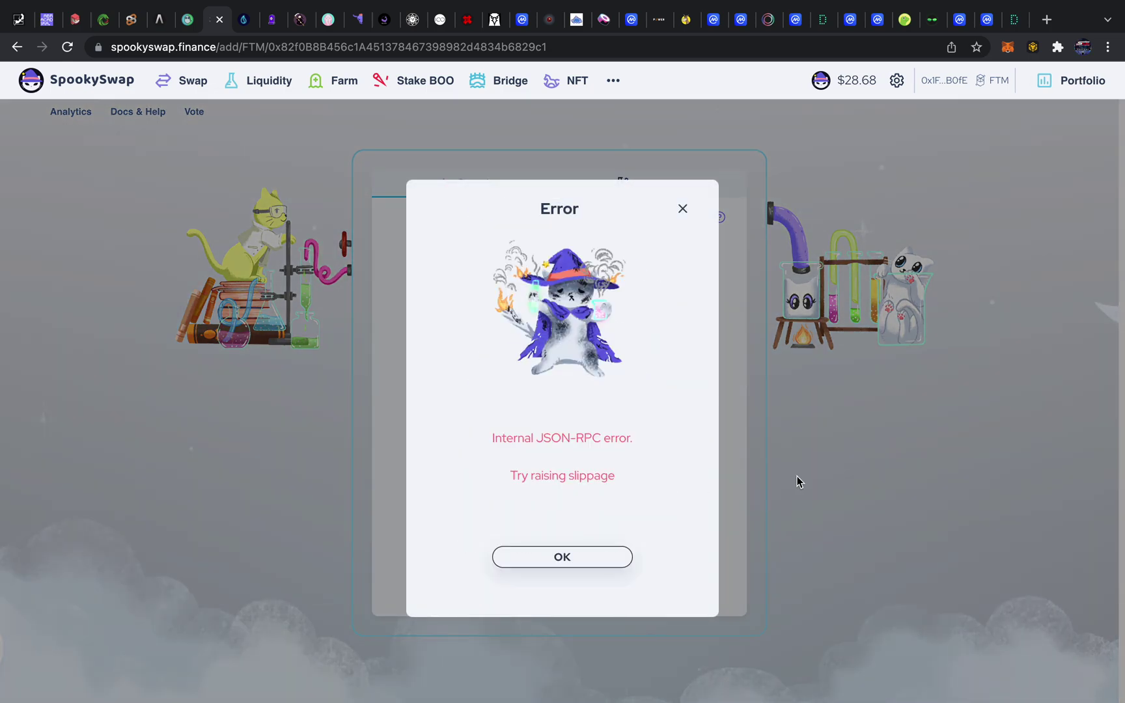
Dismiss the error and wallet windows, and raise the slippage tolerance for the FTM/MIM supply to 1%
{"action": "left_click", "coordinate": [603, 562]}
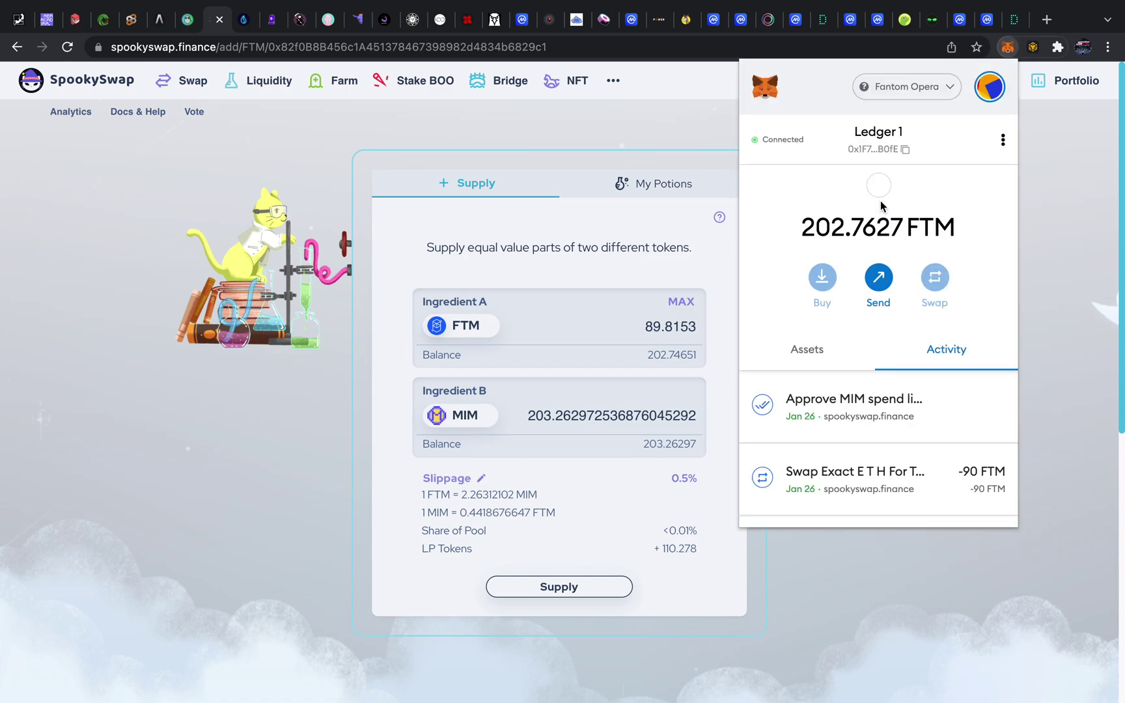
{"action": "left_click", "coordinate": [1047, 297]}
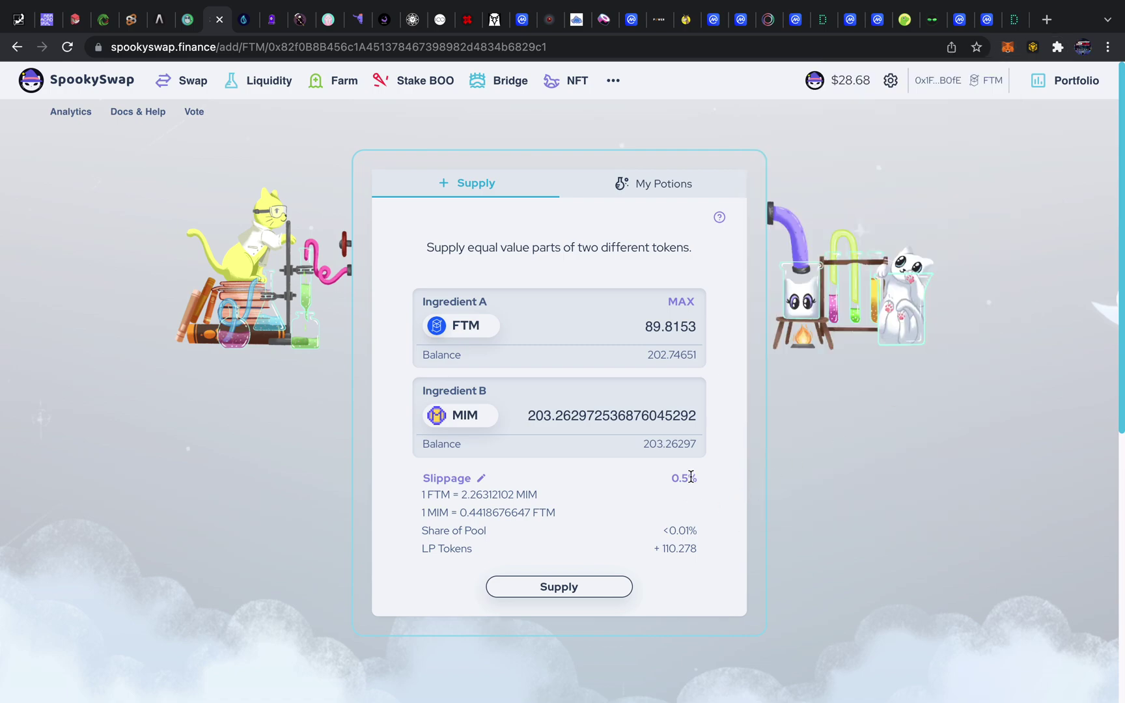
{"action": "left_click", "coordinate": [480, 478]}
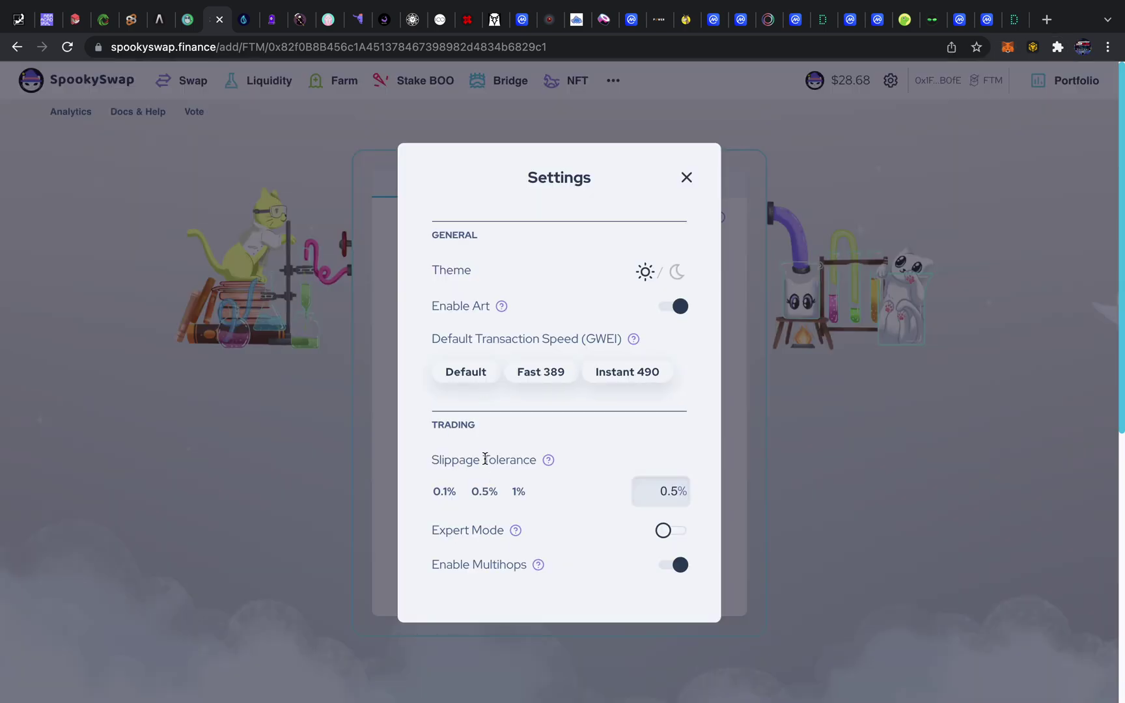
{"action": "left_click", "coordinate": [518, 492]}
{"action": "left_click", "coordinate": [763, 456]}
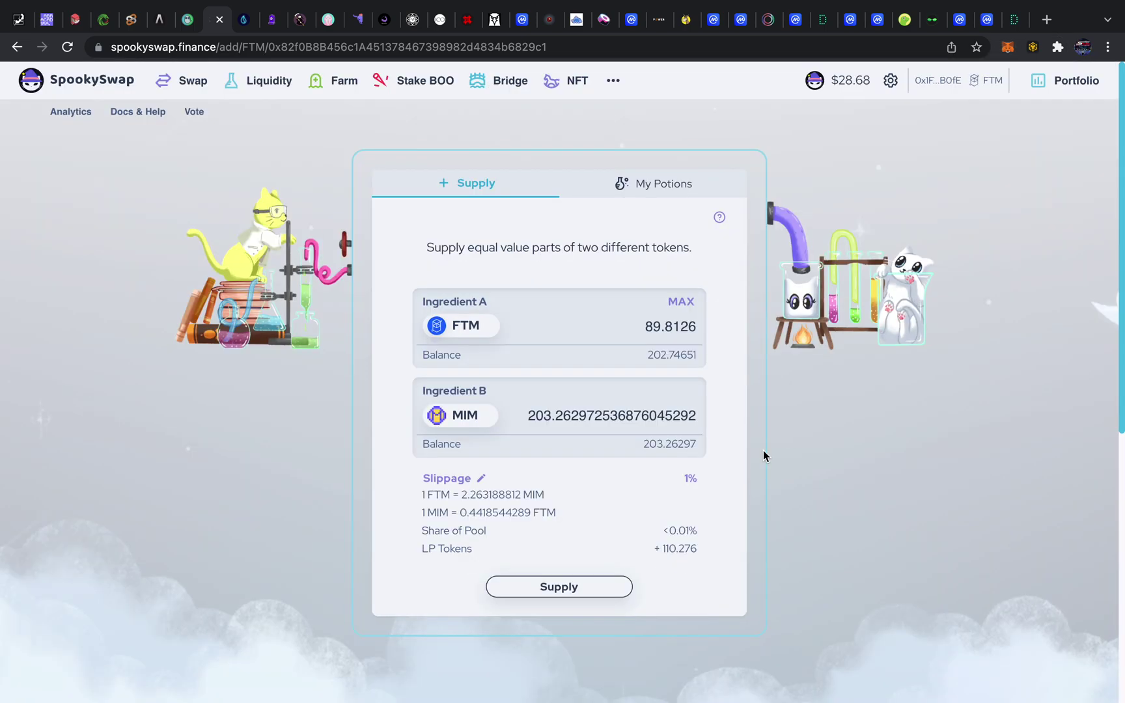
Try to supply the FTM/MIM pair at 1% slippage, confirming the transaction in MetaMask and dismissing the resulting dialog
{"action": "left_click", "coordinate": [593, 586]}
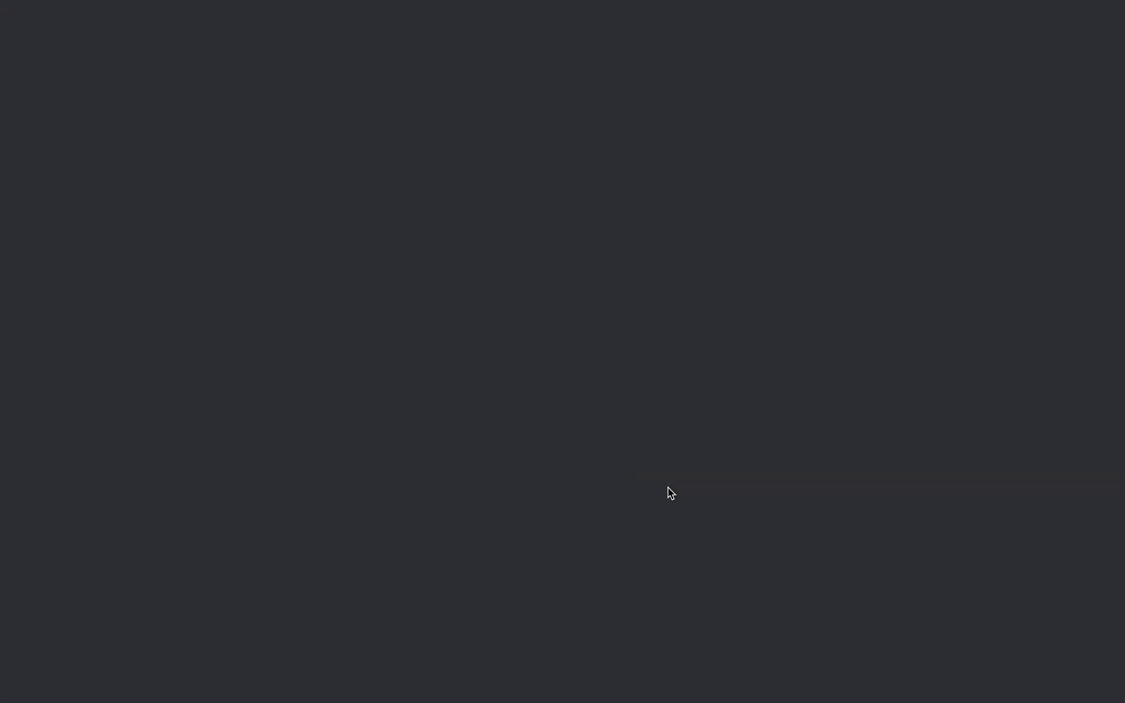
{"action": "scroll", "coordinate": [670, 492], "scroll_direction": "down", "scroll_amount": 2}
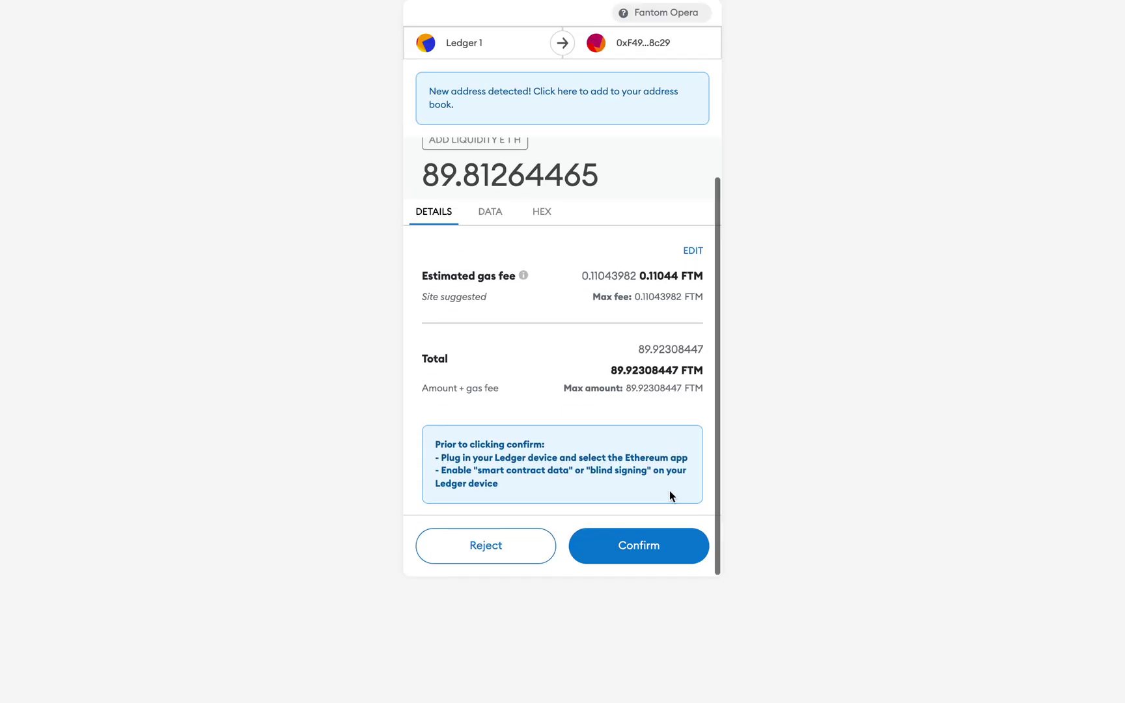
{"action": "left_click", "coordinate": [668, 544]}
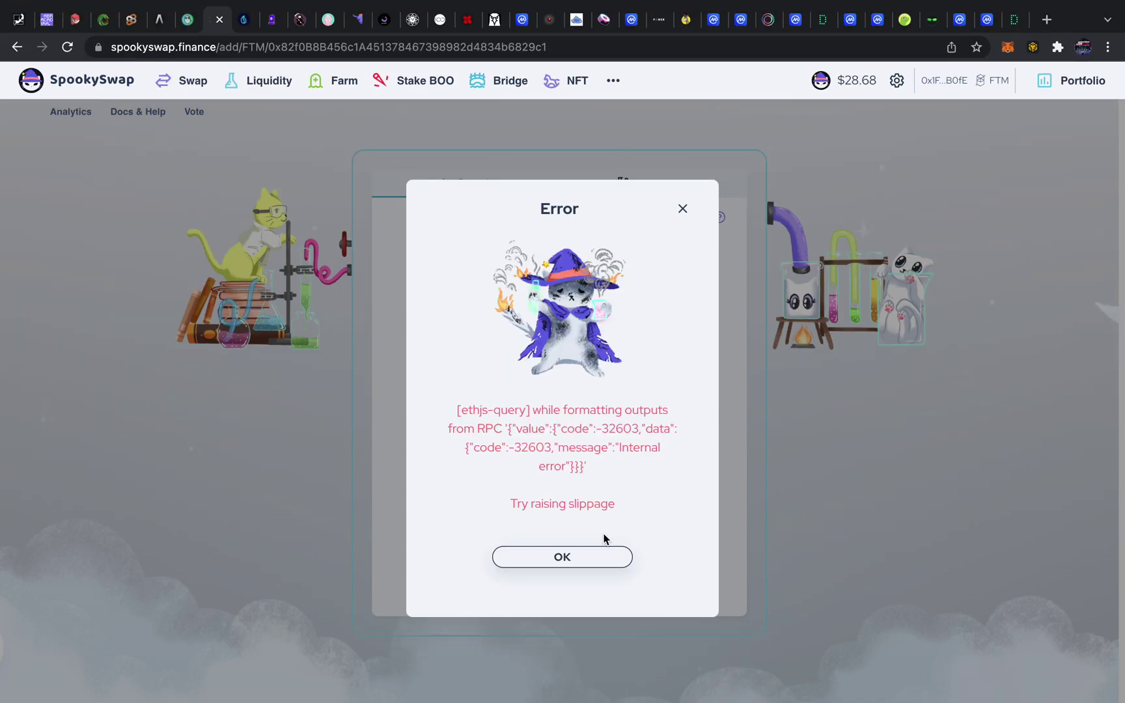
{"action": "left_click", "coordinate": [592, 559]}
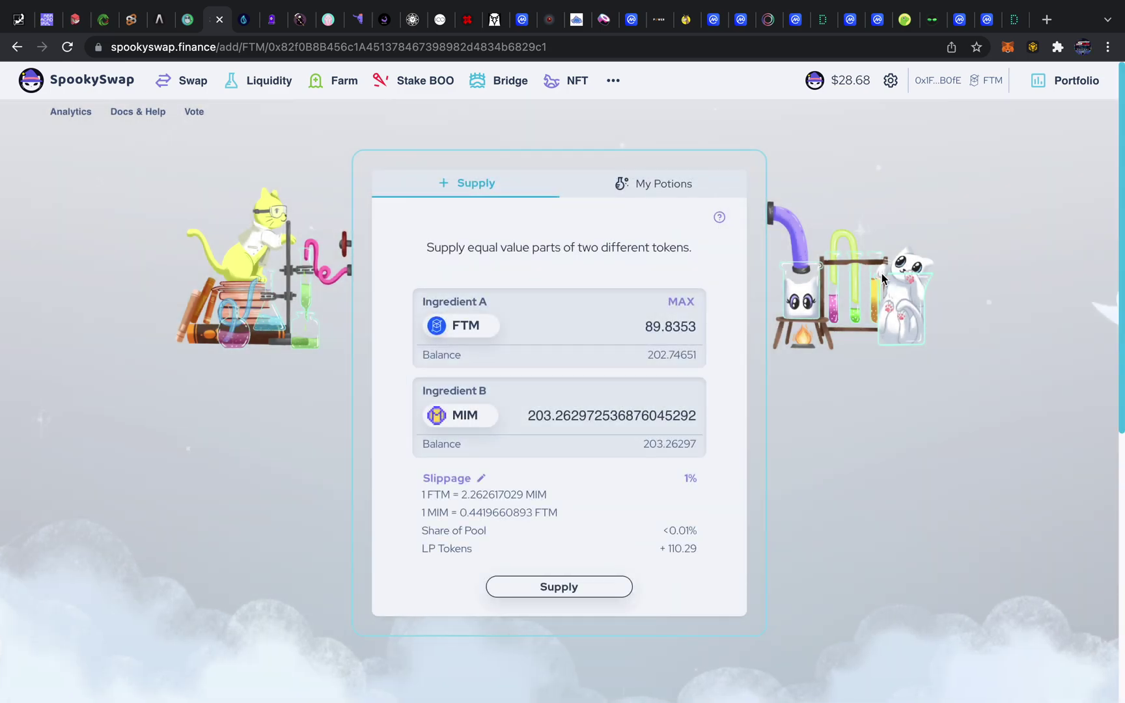
Check the MetaMask activity for the liquidity transaction's status and the assets for the FTM balance
{"action": "left_click", "coordinate": [1007, 46]}
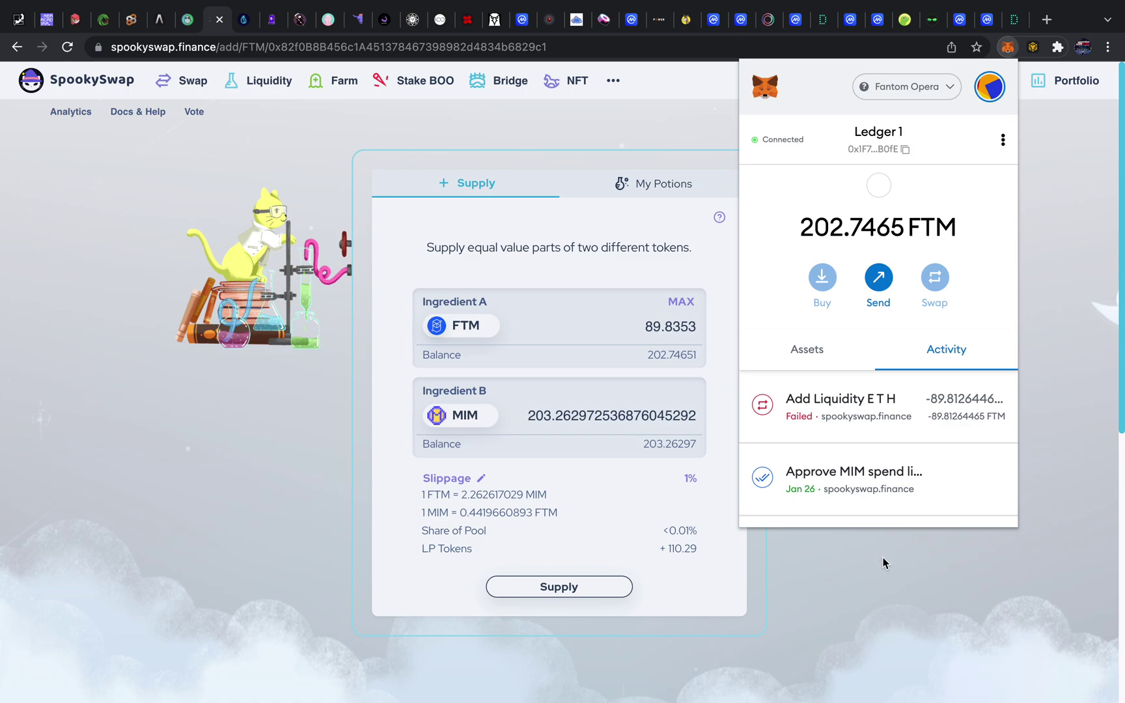
{"action": "left_click", "coordinate": [808, 356]}
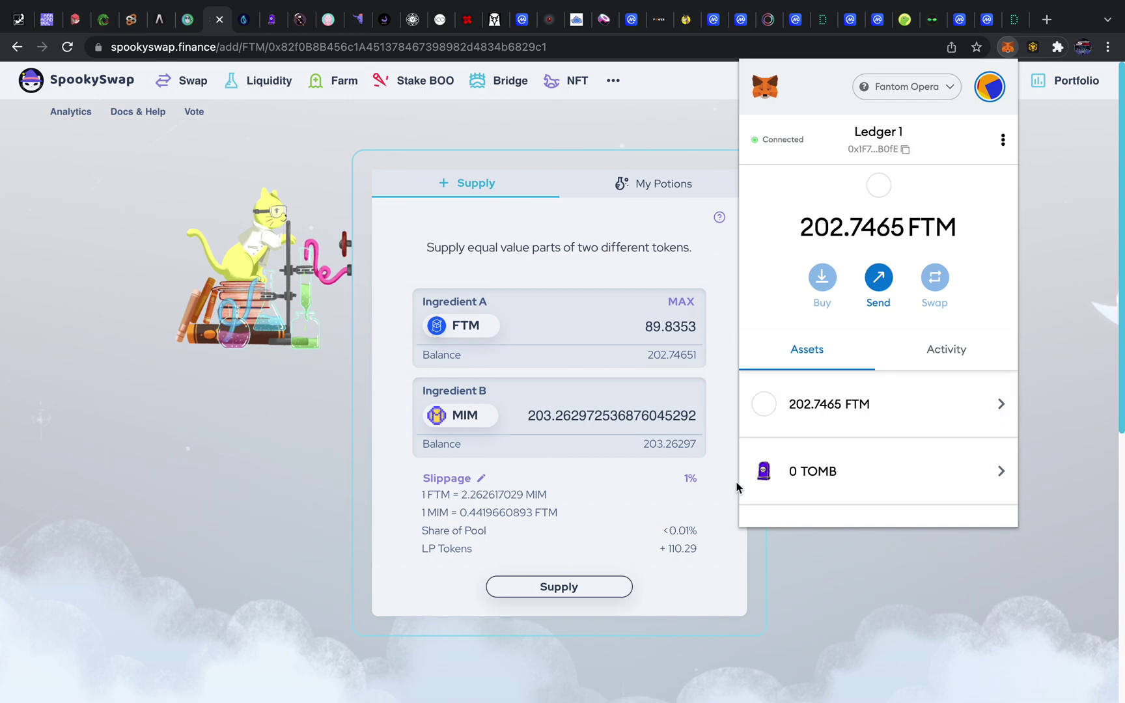
{"action": "left_click", "coordinate": [781, 564]}
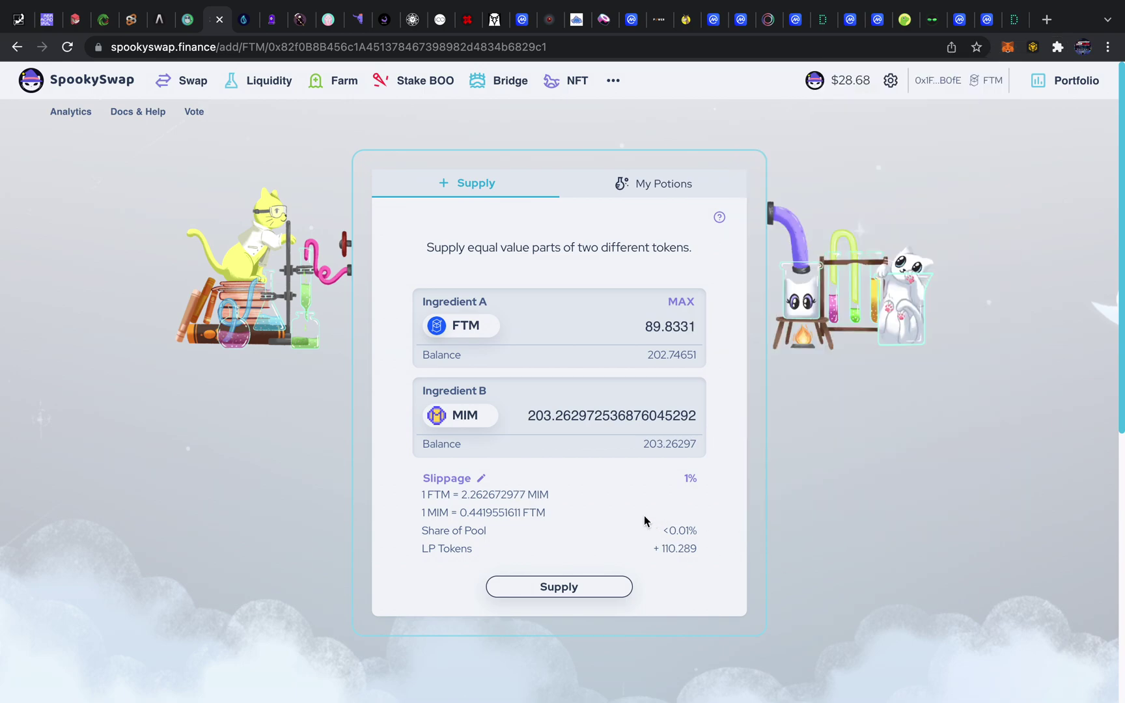
Switch to Liquid Driver's farms and examine the MIM/FTM farm among the neighbouring pairs
{"action": "left_click", "coordinate": [244, 20]}
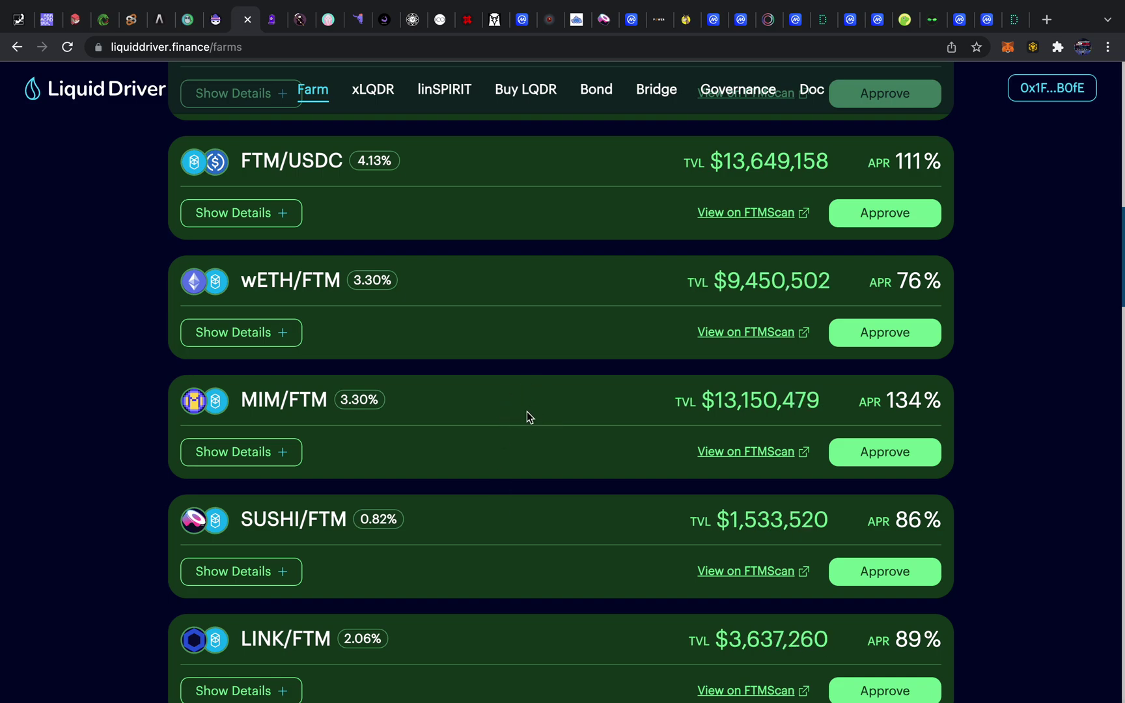
{"action": "scroll", "coordinate": [527, 411], "scroll_direction": "up", "scroll_amount": 1}
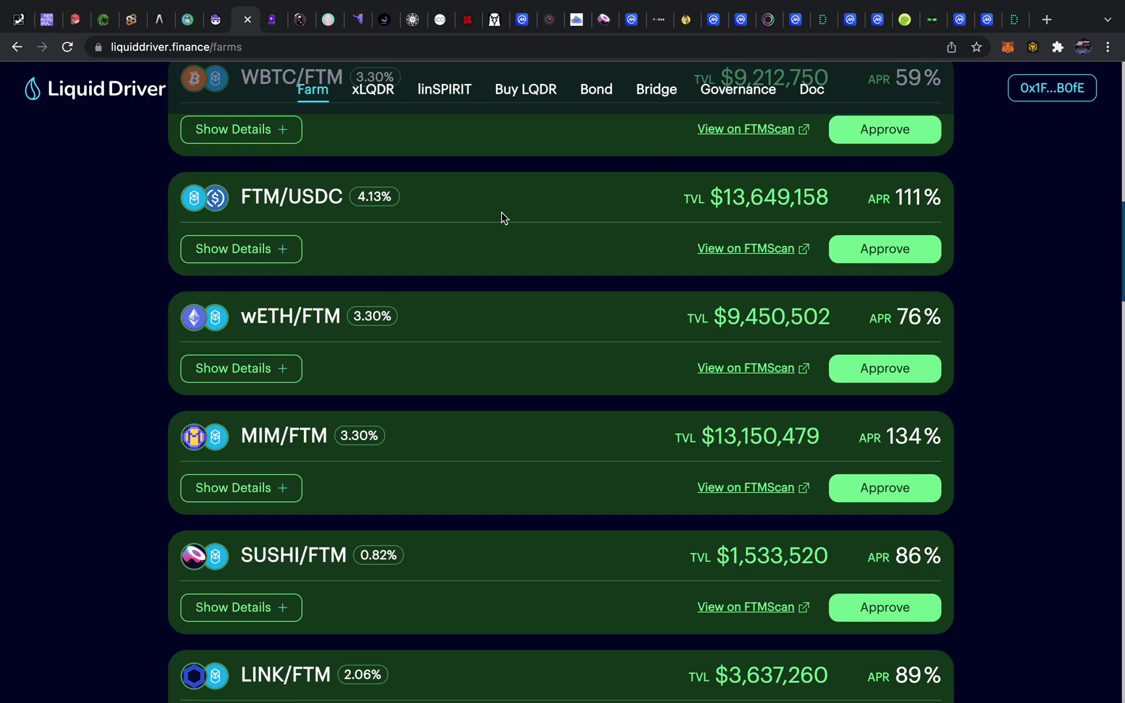
{"action": "scroll", "coordinate": [501, 216], "scroll_direction": "down", "scroll_amount": 1}
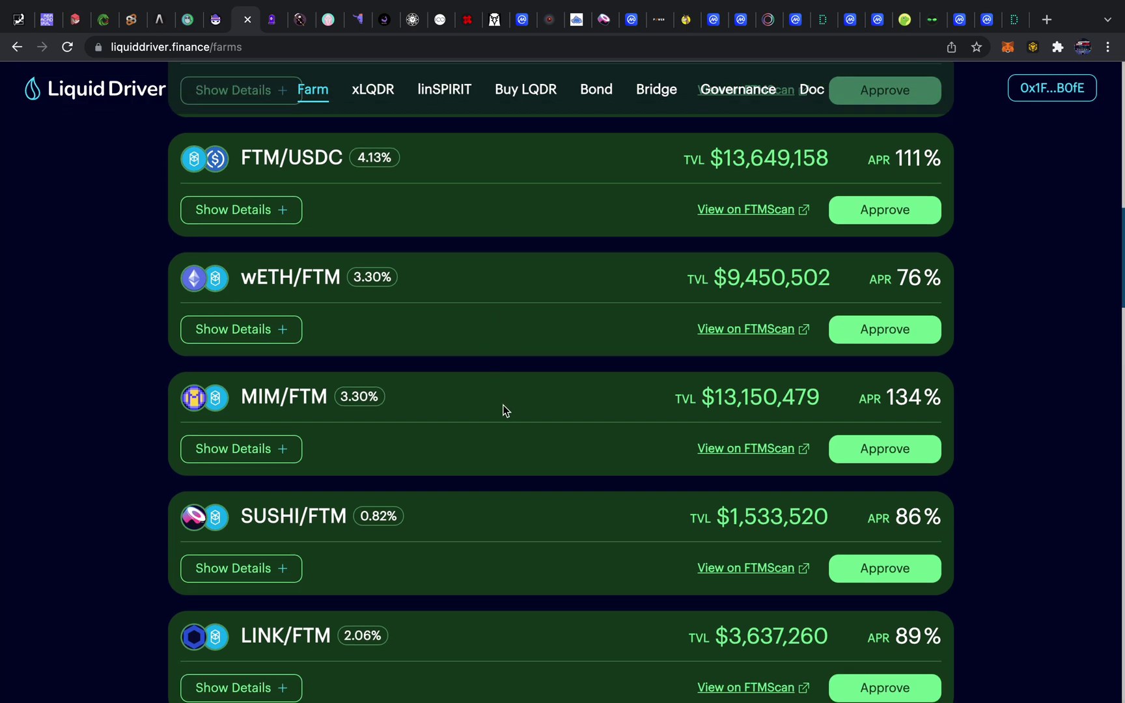
{"action": "scroll", "coordinate": [503, 410], "scroll_direction": "down", "scroll_amount": 4}
{"action": "scroll", "coordinate": [503, 409], "scroll_direction": "up", "scroll_amount": 4}
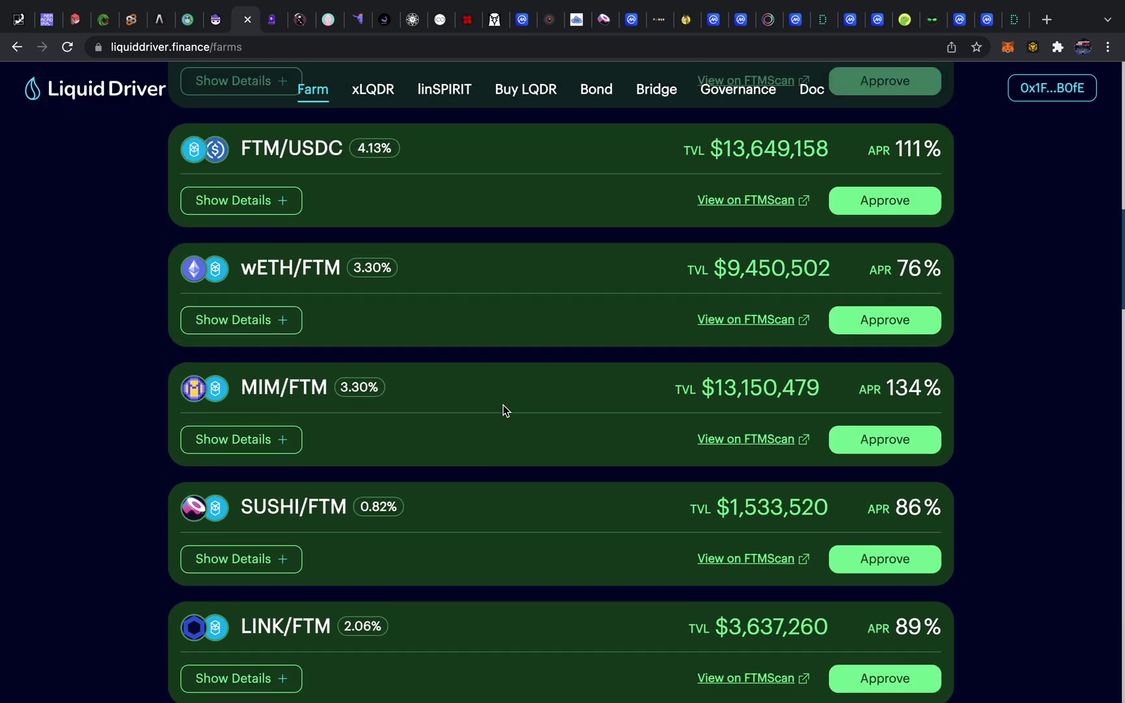
Return to SpookySwap, supply the FTM/MIM pair again at 1% slippage, and confirm the transaction in MetaMask
{"action": "left_click", "coordinate": [216, 21]}
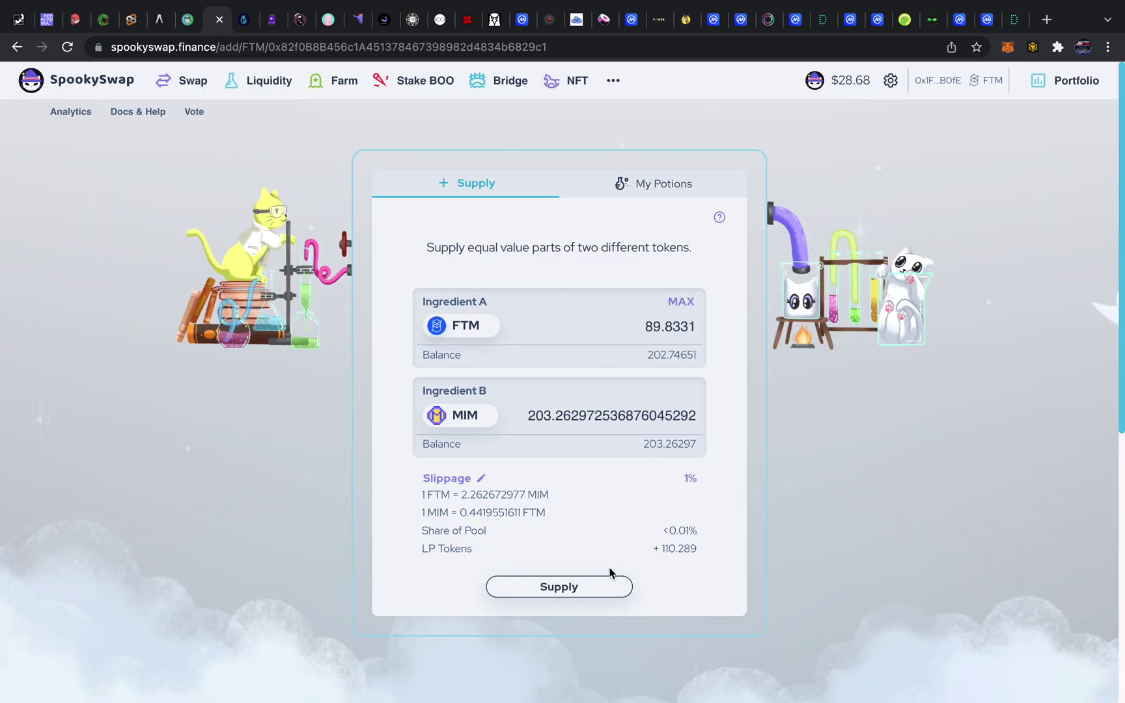
{"action": "left_click", "coordinate": [598, 586]}
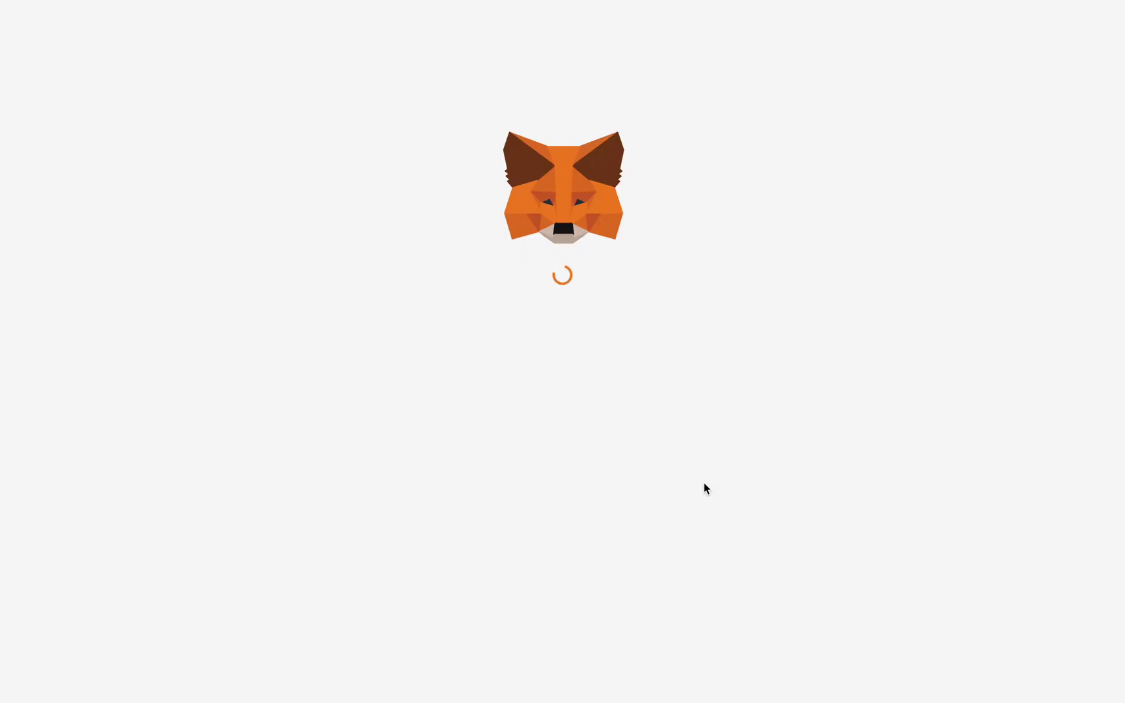
{"action": "scroll", "coordinate": [672, 496], "scroll_direction": "down", "scroll_amount": 1}
{"action": "left_click", "coordinate": [661, 542]}
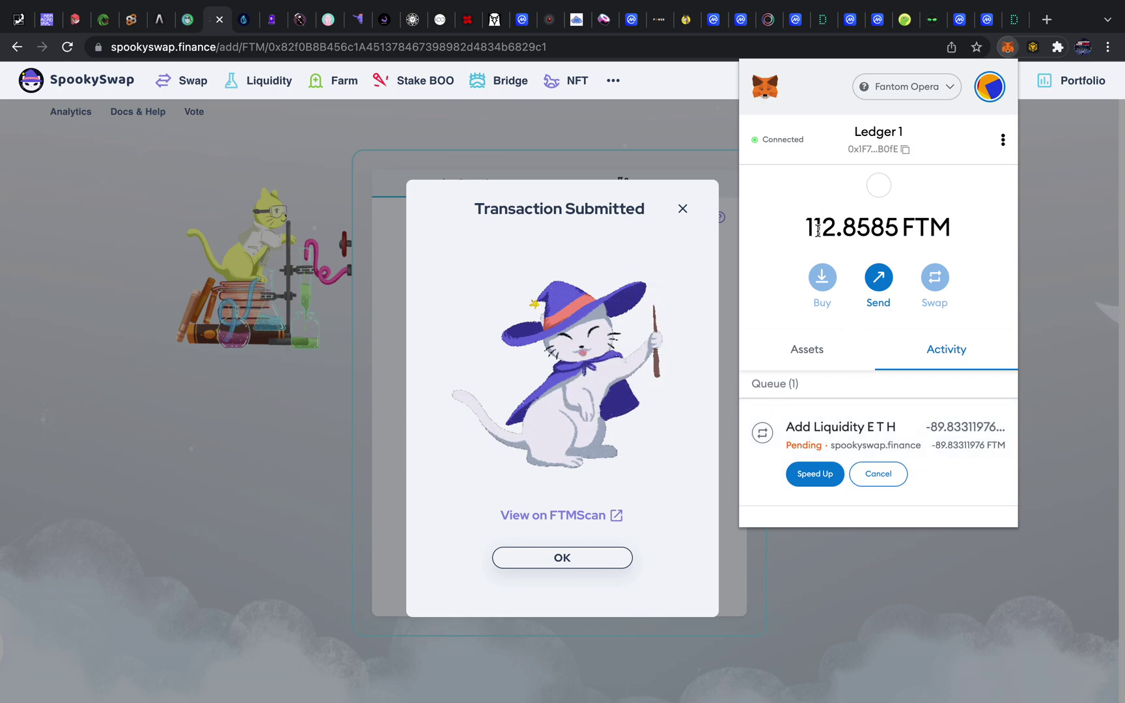
Look through the wallet's asset list for the spLP liquidity tokens
{"action": "left_click", "coordinate": [812, 354]}
{"action": "scroll", "coordinate": [826, 419], "scroll_direction": "down", "scroll_amount": 4}
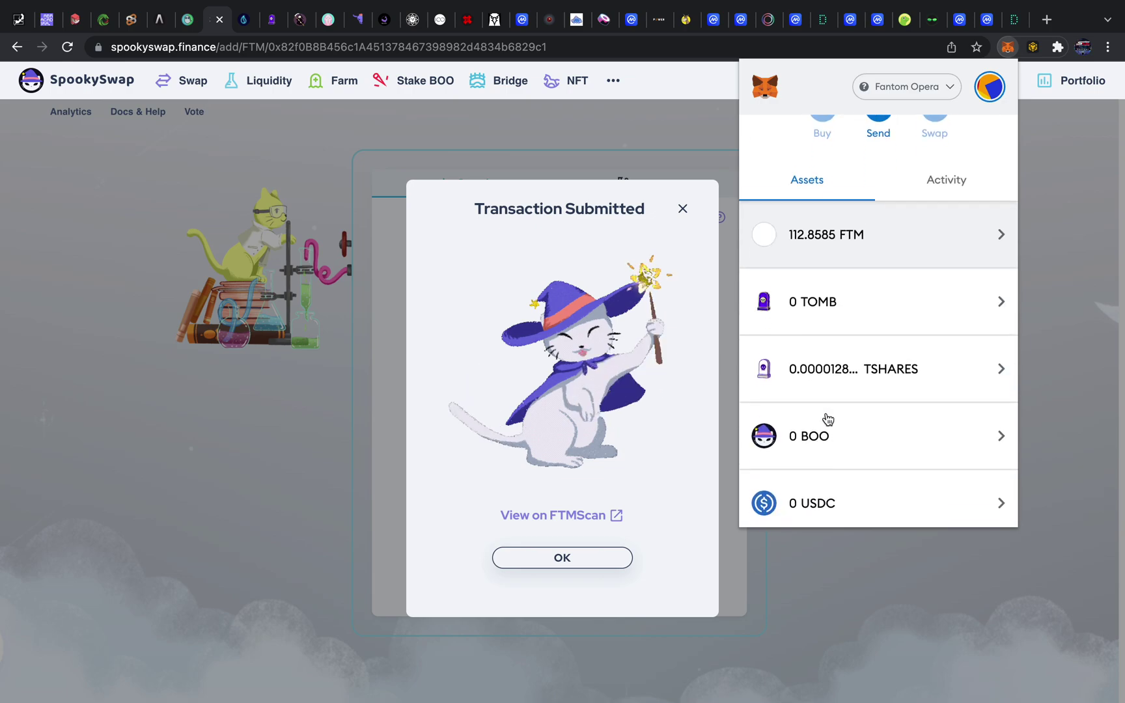
{"action": "scroll", "coordinate": [827, 419], "scroll_direction": "down", "scroll_amount": 5}
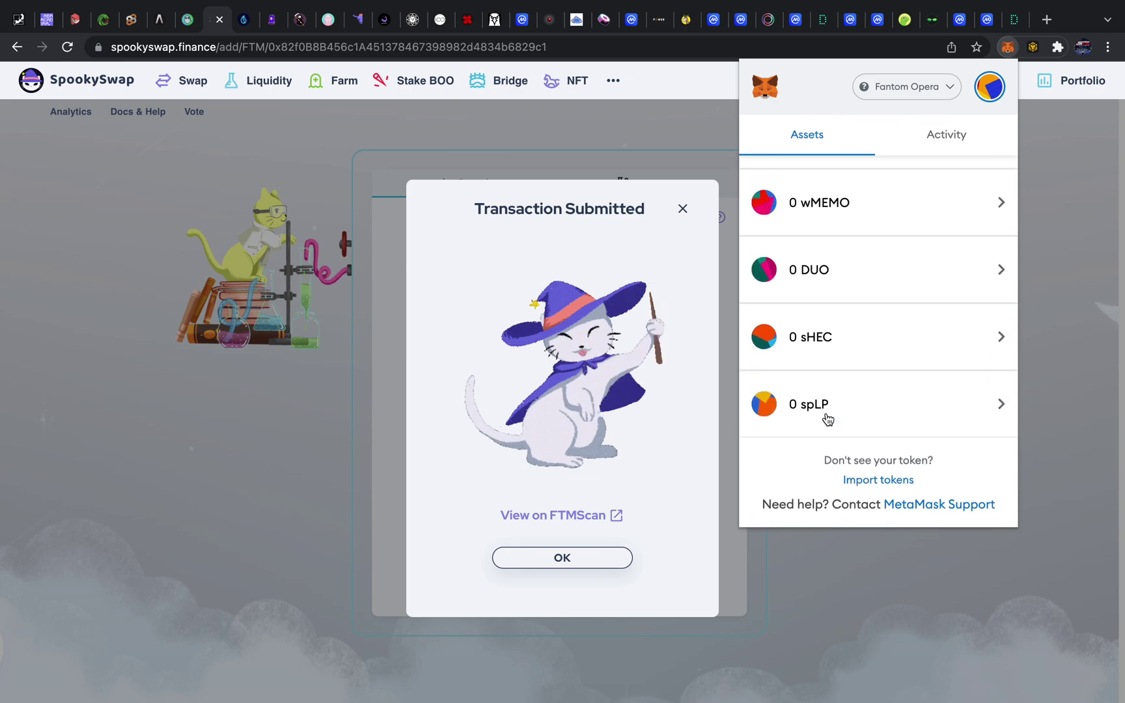
{"action": "scroll", "coordinate": [827, 419], "scroll_direction": "up", "scroll_amount": 1}
{"action": "scroll", "coordinate": [828, 418], "scroll_direction": "down", "scroll_amount": 1}
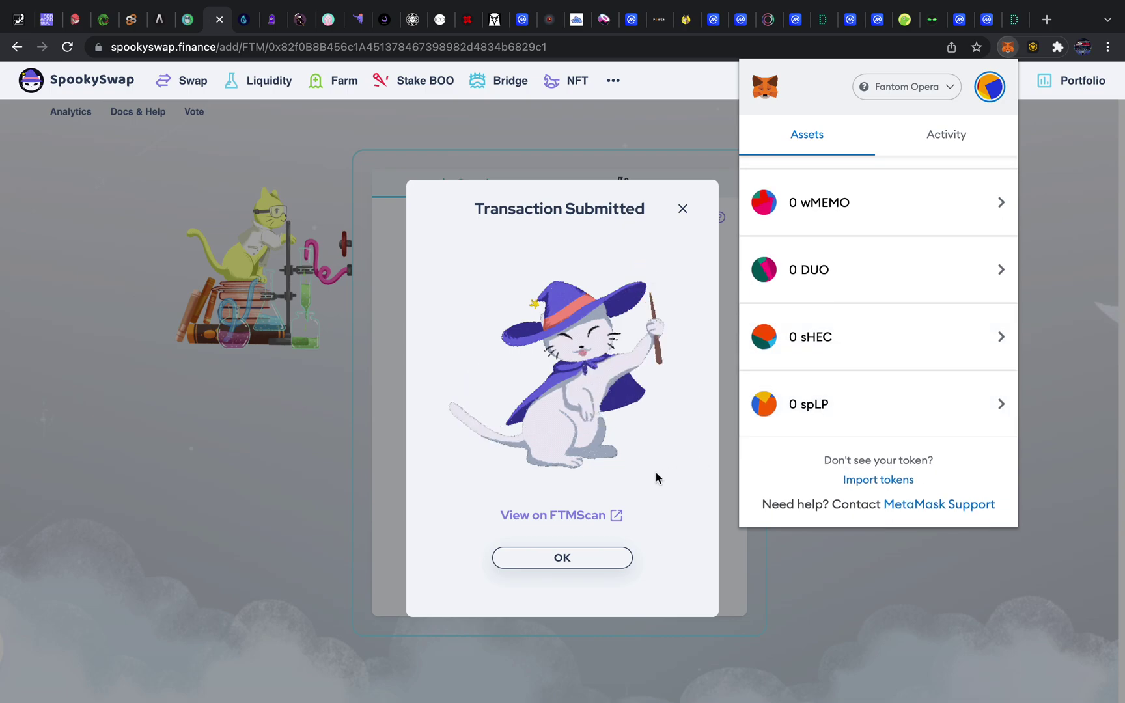
Look up the submitted liquidity transaction on FTMScan repeatedly, closing the explorer page after each check
{"action": "left_click", "coordinate": [588, 516]}
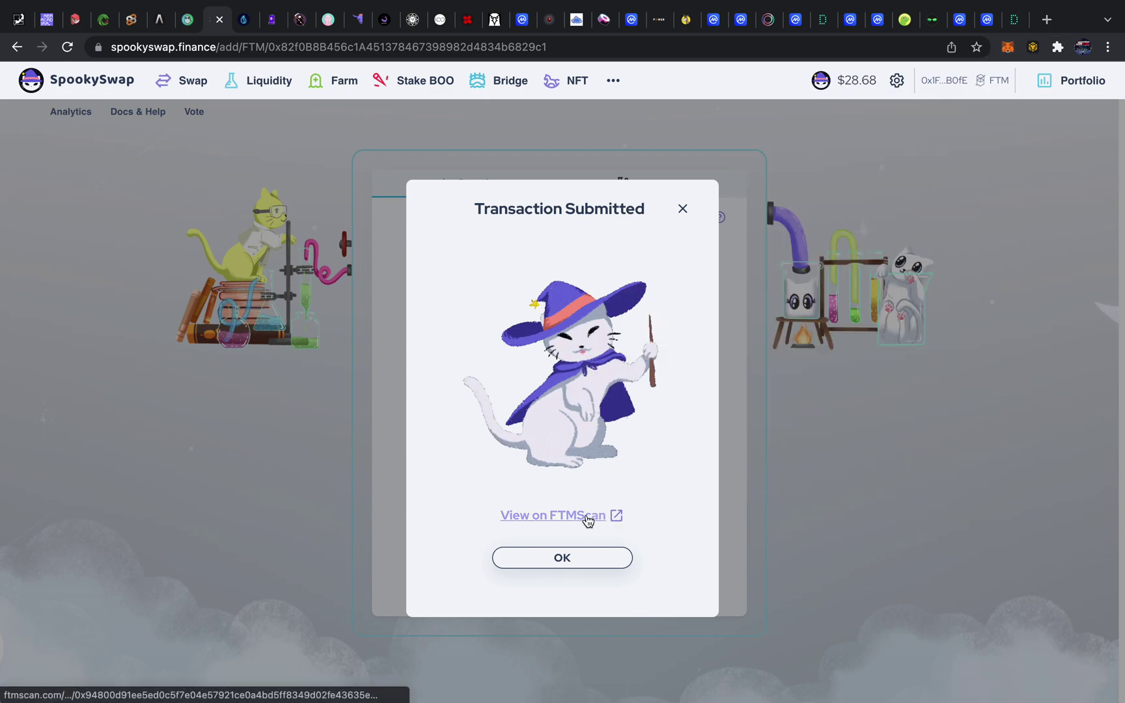
{"action": "left_click", "coordinate": [588, 516]}
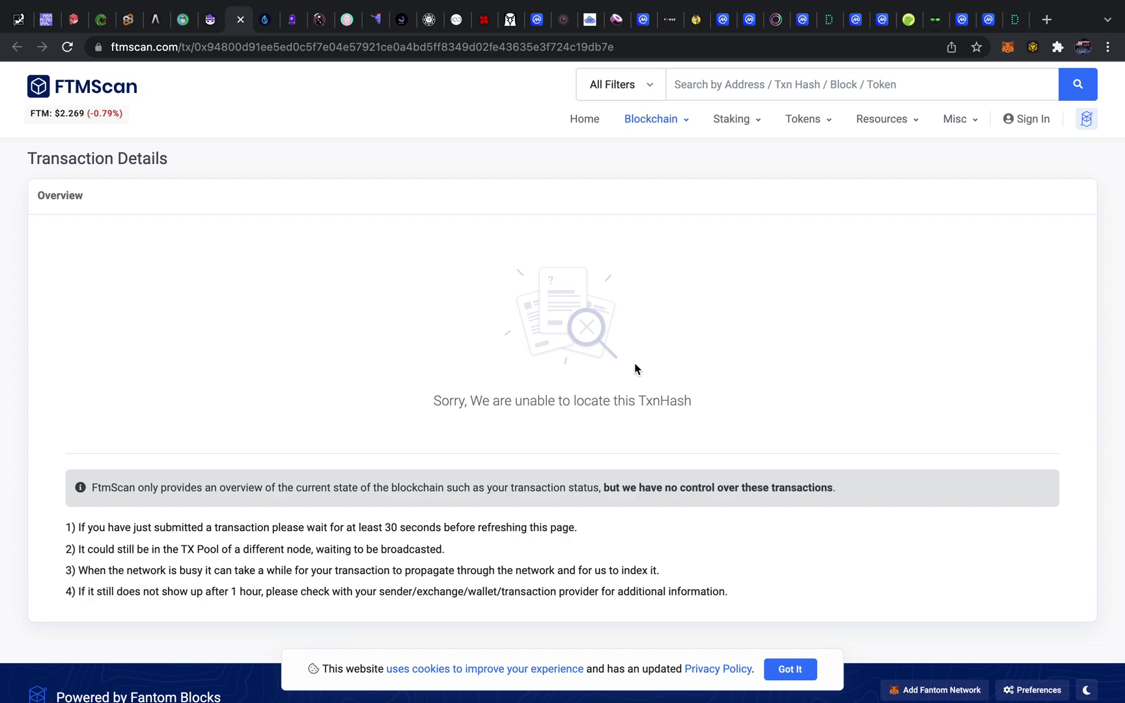
{"action": "left_click", "coordinate": [240, 20]}
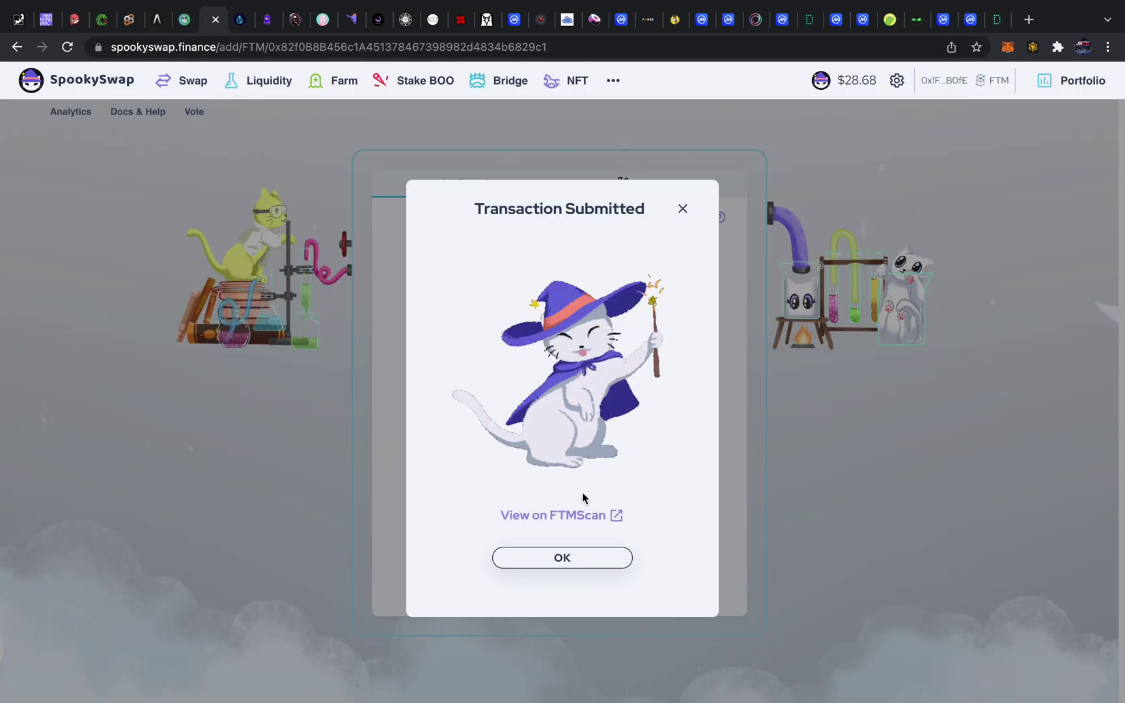
{"action": "left_click", "coordinate": [582, 516]}
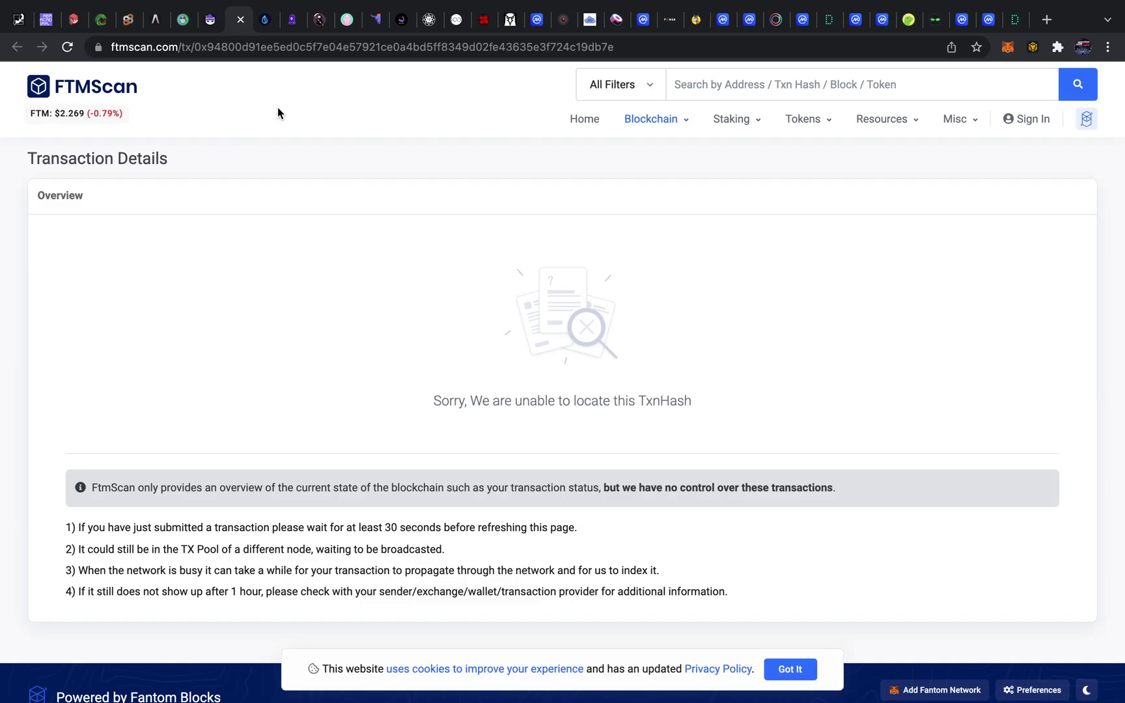
{"action": "left_click", "coordinate": [241, 20]}
{"action": "left_click", "coordinate": [583, 514]}
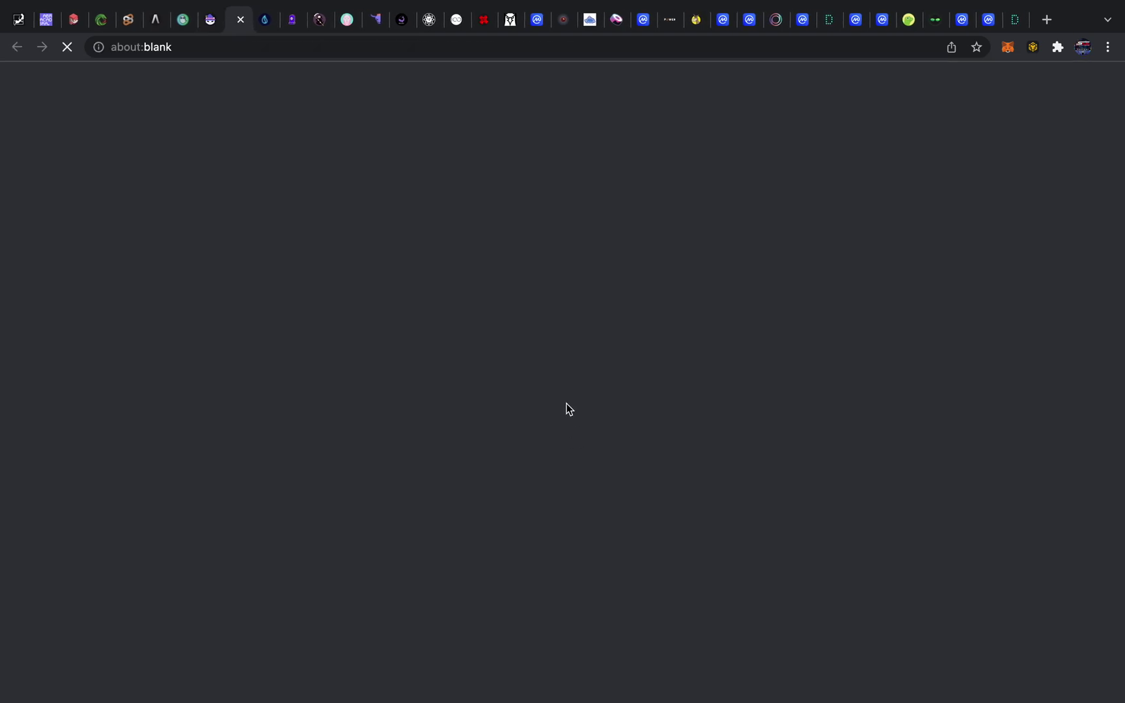
{"action": "left_click", "coordinate": [240, 19]}
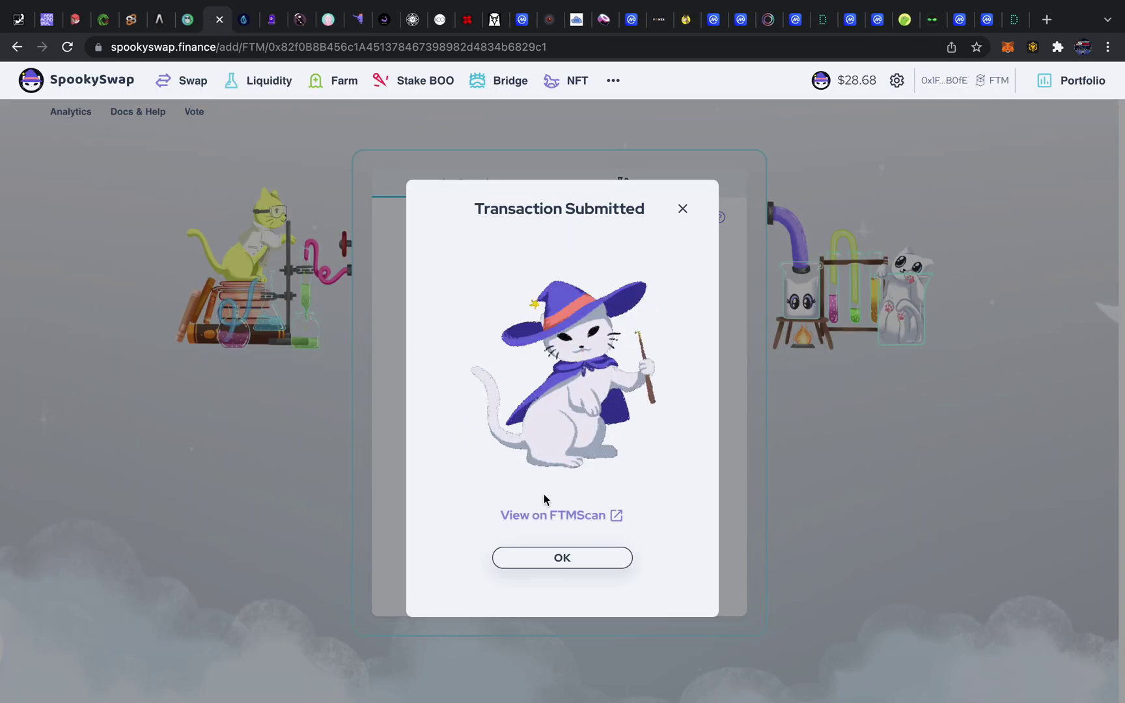
{"action": "left_click", "coordinate": [584, 515]}
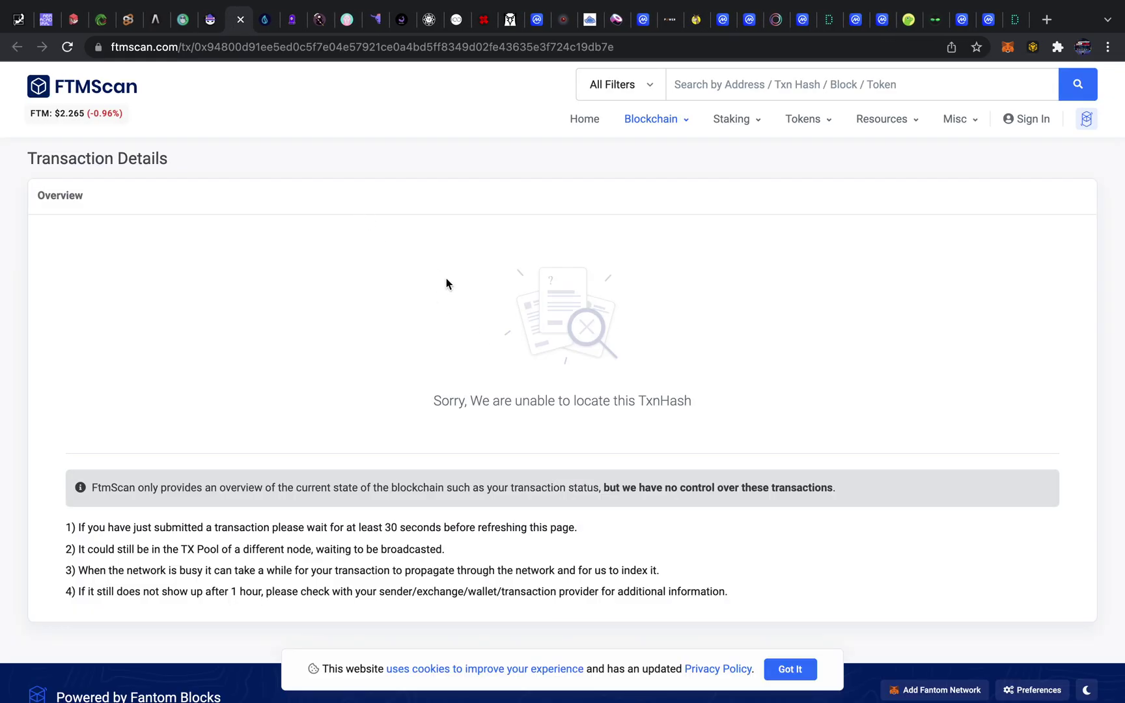
{"action": "scroll", "coordinate": [450, 280], "scroll_direction": "down", "scroll_amount": 2}
{"action": "left_click", "coordinate": [241, 19]}
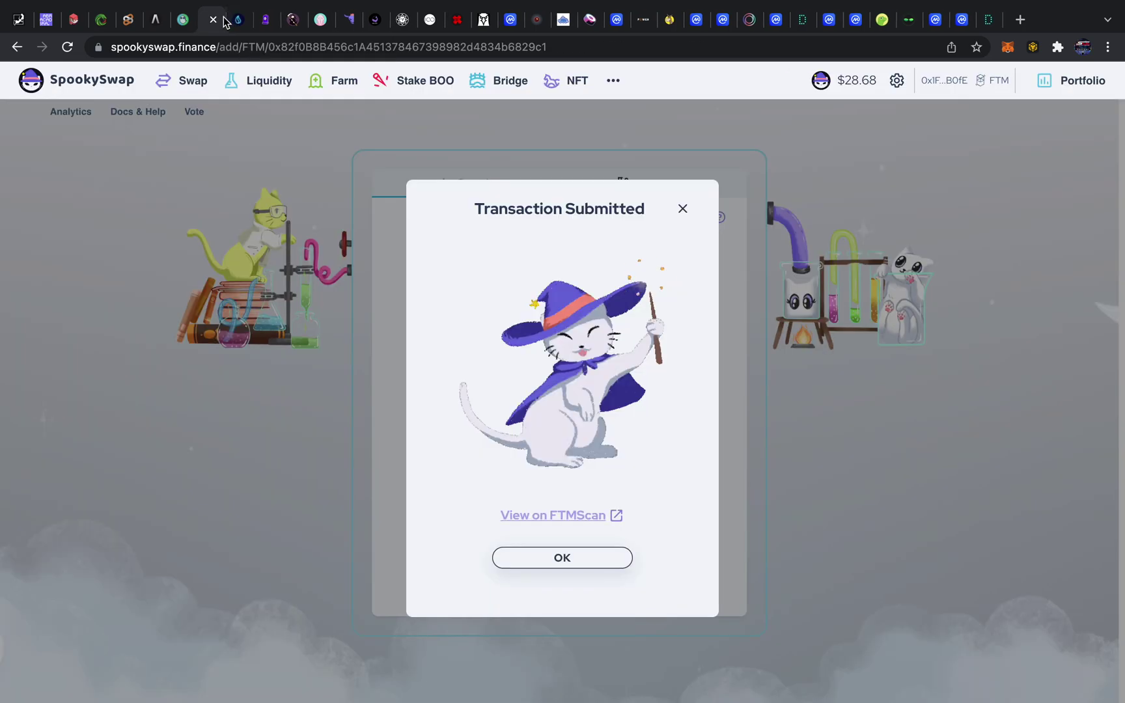
{"action": "left_click", "coordinate": [590, 519]}
{"action": "left_click", "coordinate": [246, 22]}
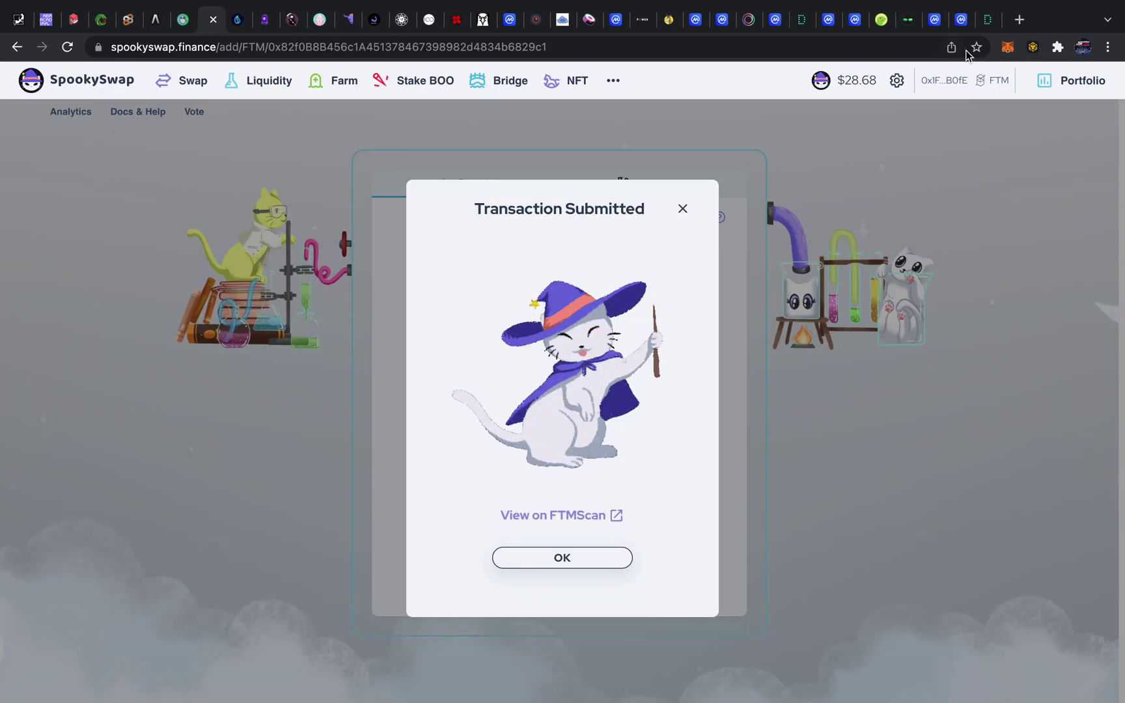
Check the pending Add Liquidity transaction in MetaMask's activity, and recheck the assets for spLP tokens
{"action": "left_click", "coordinate": [1007, 47]}
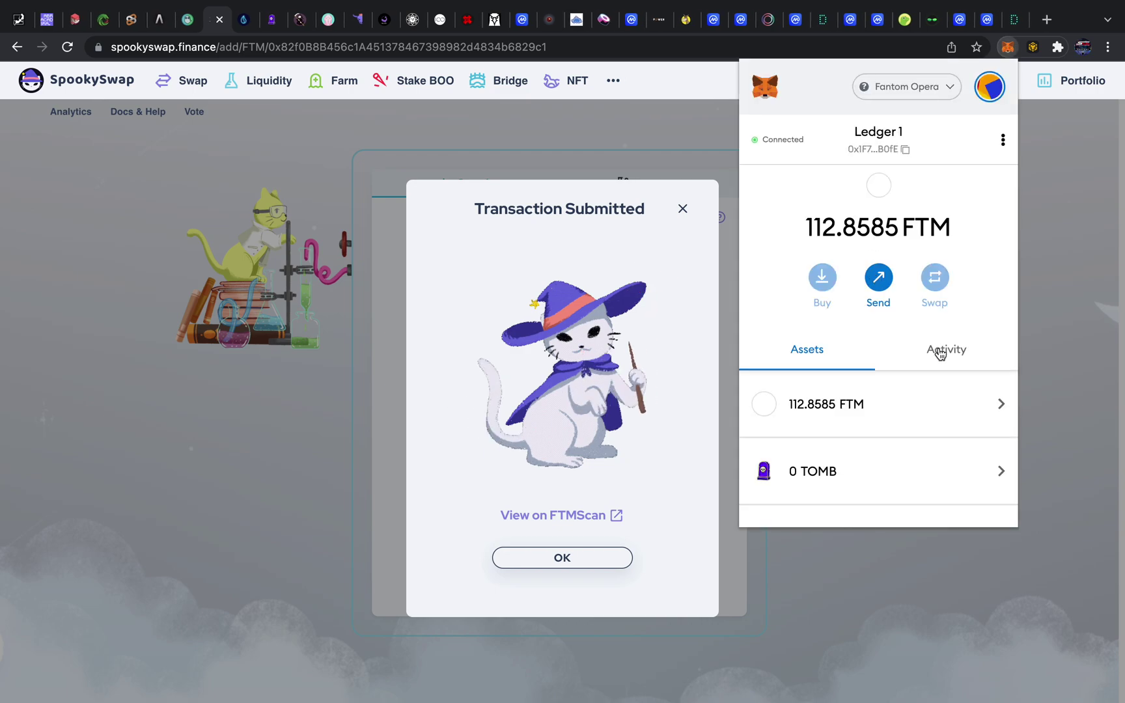
{"action": "left_click", "coordinate": [939, 352]}
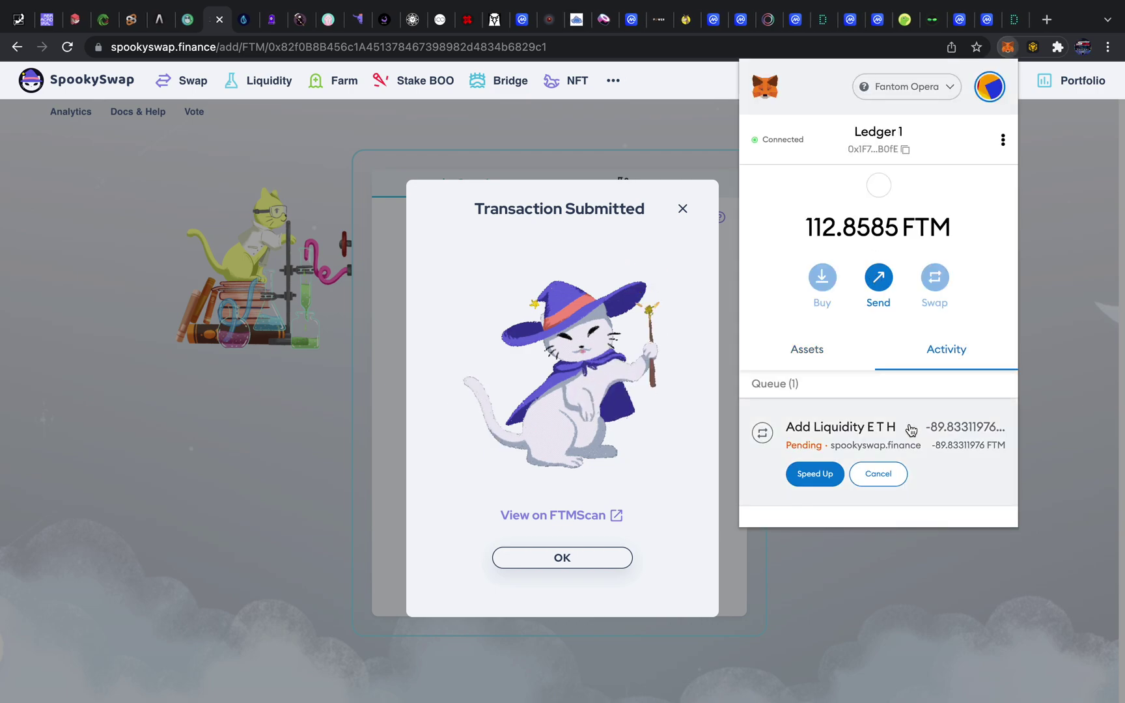
{"action": "scroll", "coordinate": [910, 429], "scroll_direction": "down", "scroll_amount": 1}
{"action": "scroll", "coordinate": [909, 430], "scroll_direction": "down", "scroll_amount": 2}
{"action": "scroll", "coordinate": [911, 430], "scroll_direction": "up", "scroll_amount": 2}
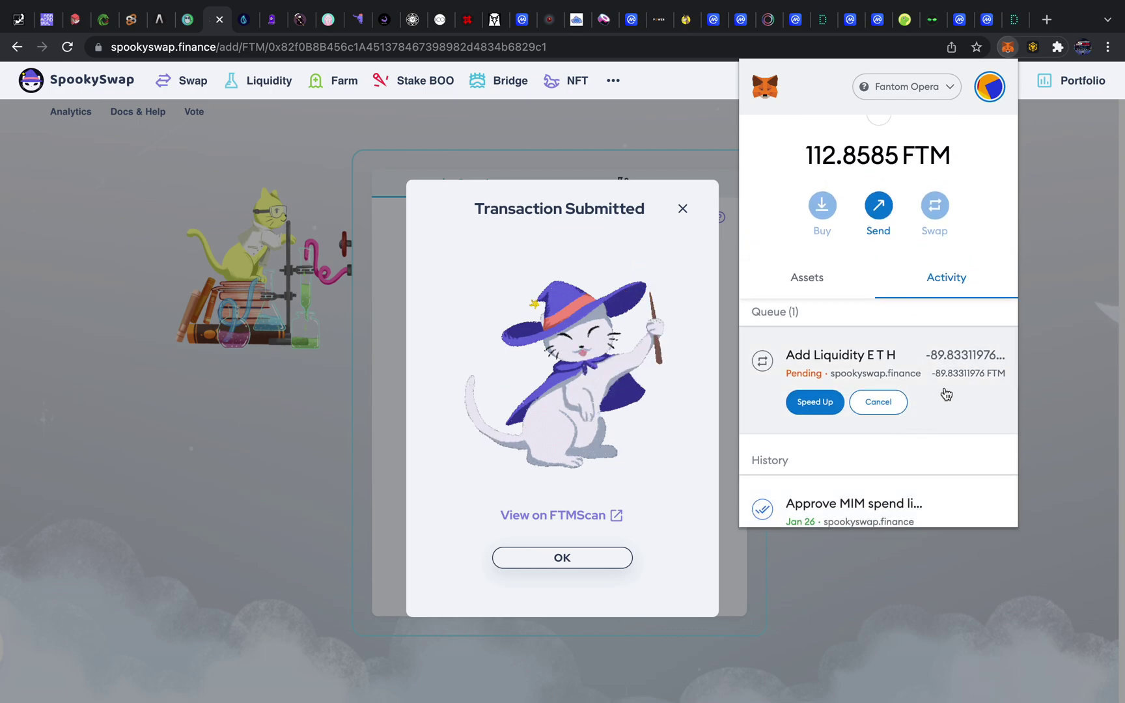
{"action": "left_click", "coordinate": [811, 280]}
{"action": "scroll", "coordinate": [866, 404], "scroll_direction": "down", "scroll_amount": 10}
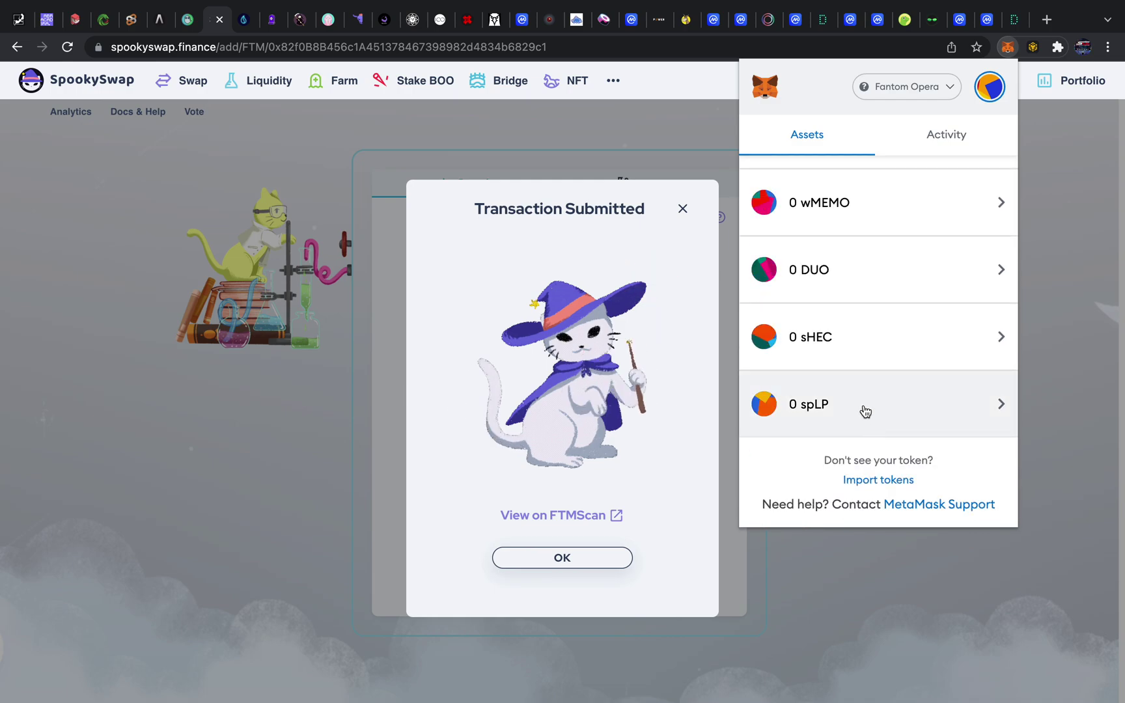
{"action": "scroll", "coordinate": [864, 410], "scroll_direction": "up", "scroll_amount": 15}
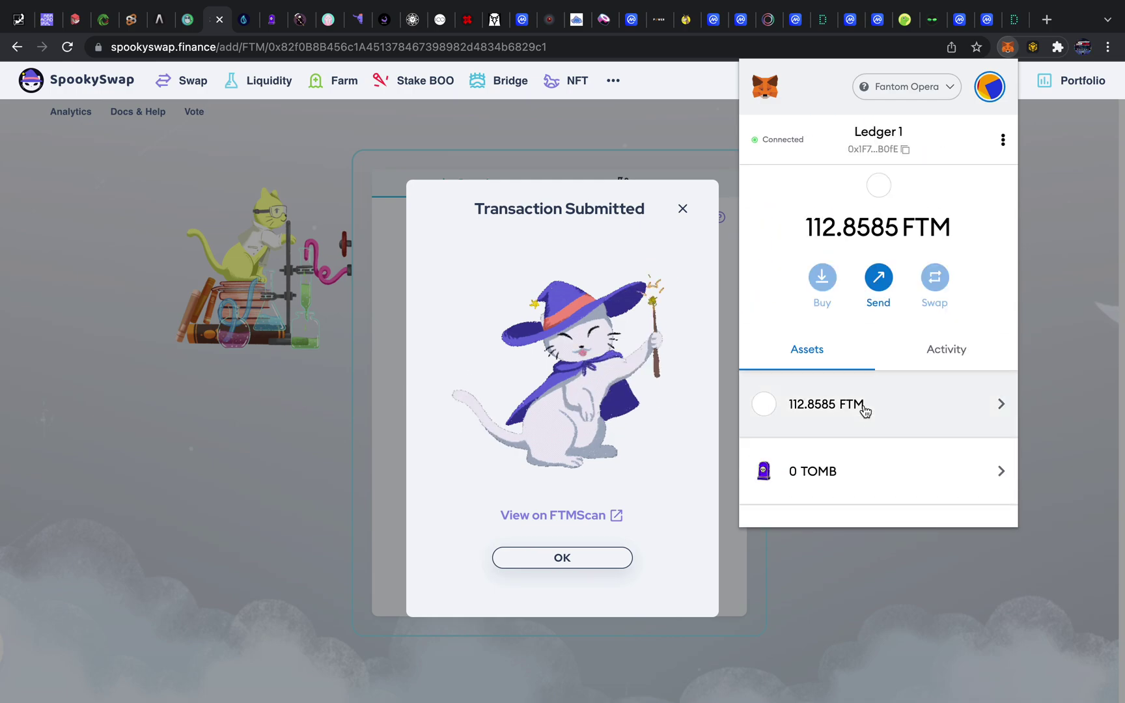
Open the pending Add Liquidity transaction from MetaMask's activity, look it up on the block explorer, and return to SpookySwap
{"action": "left_click", "coordinate": [948, 353]}
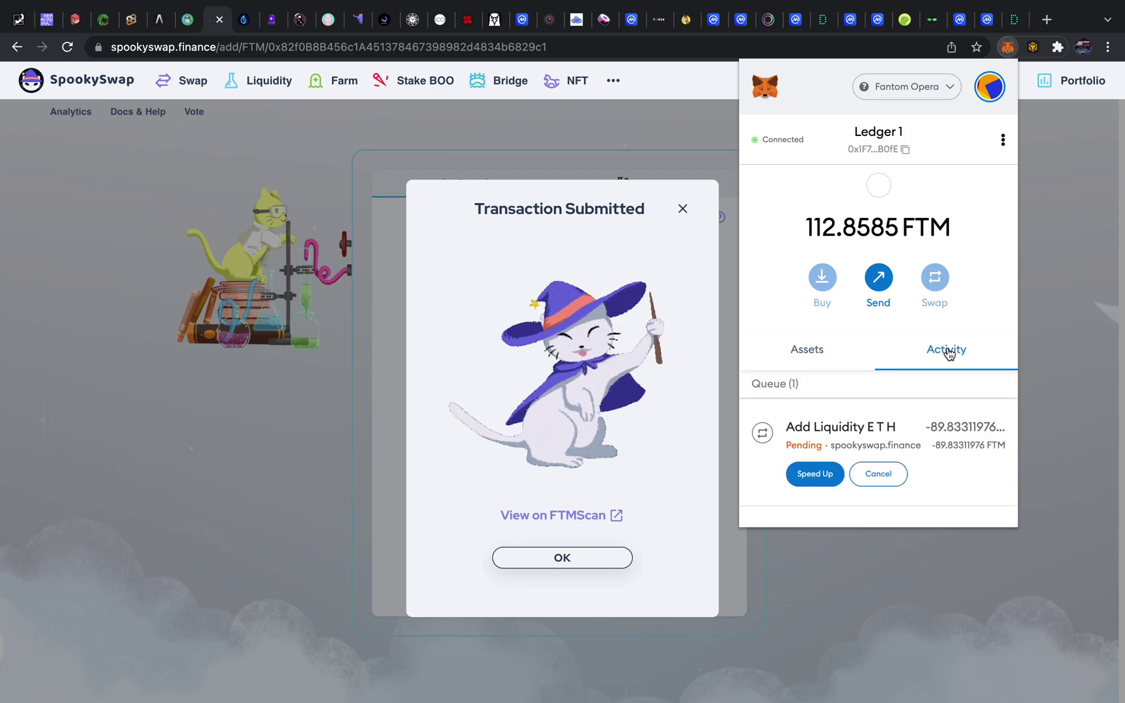
{"action": "left_click", "coordinate": [966, 445]}
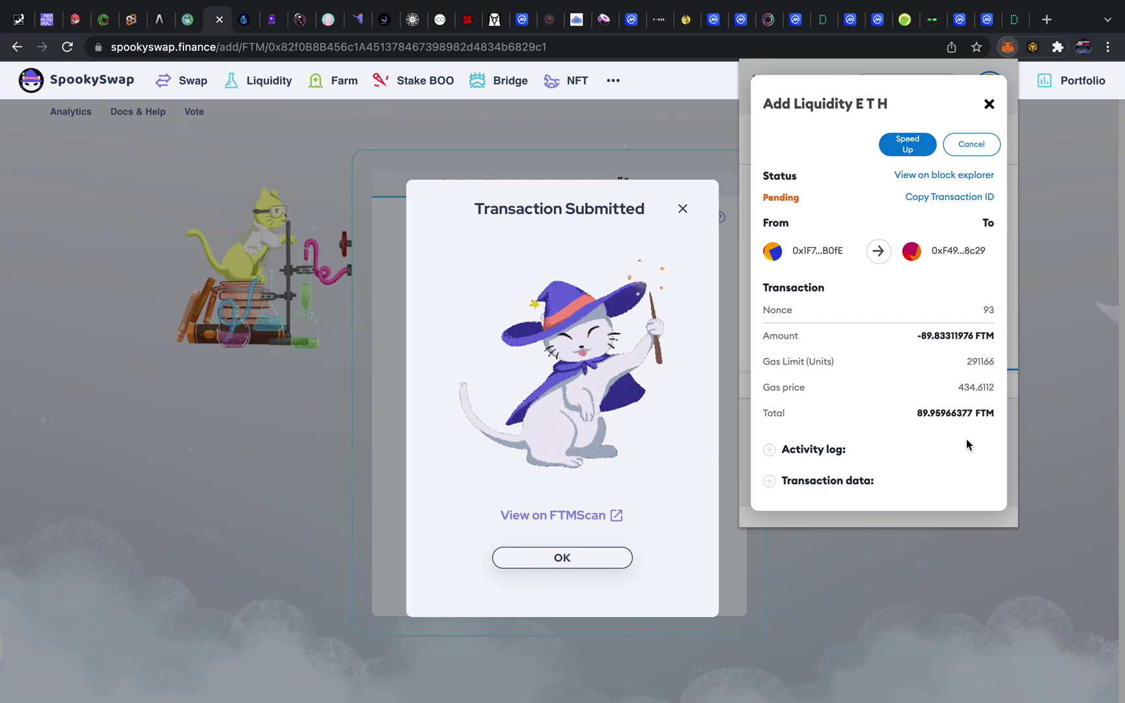
{"action": "left_click", "coordinate": [963, 177]}
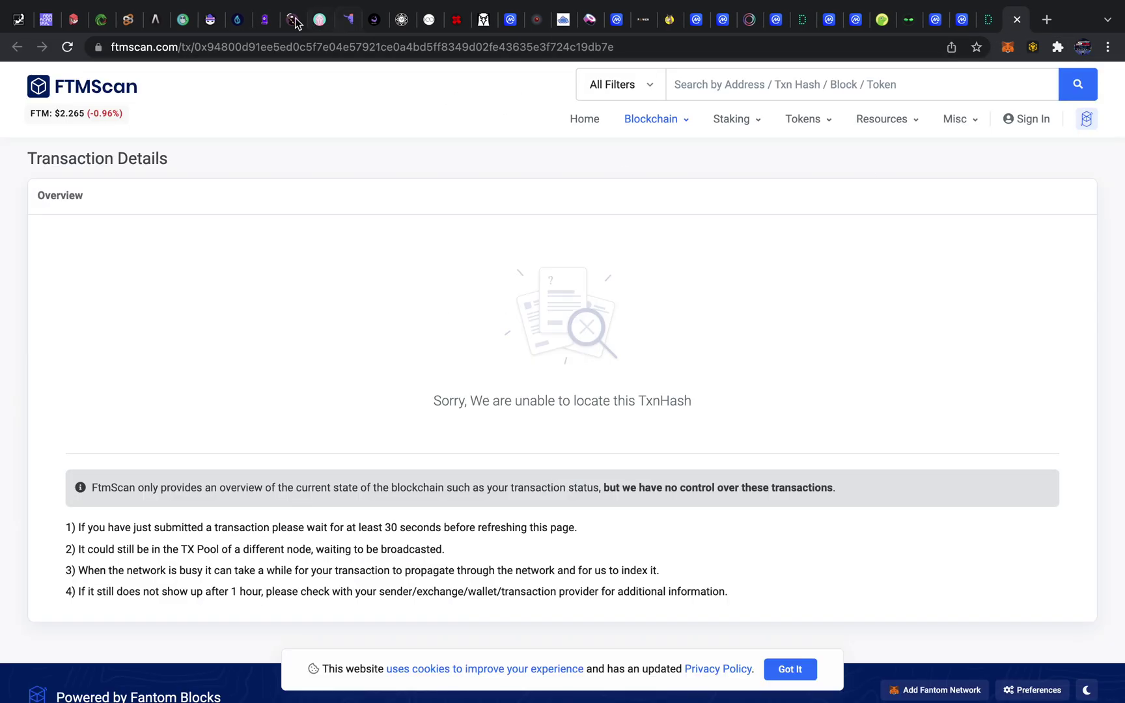
{"action": "left_click", "coordinate": [1016, 19]}
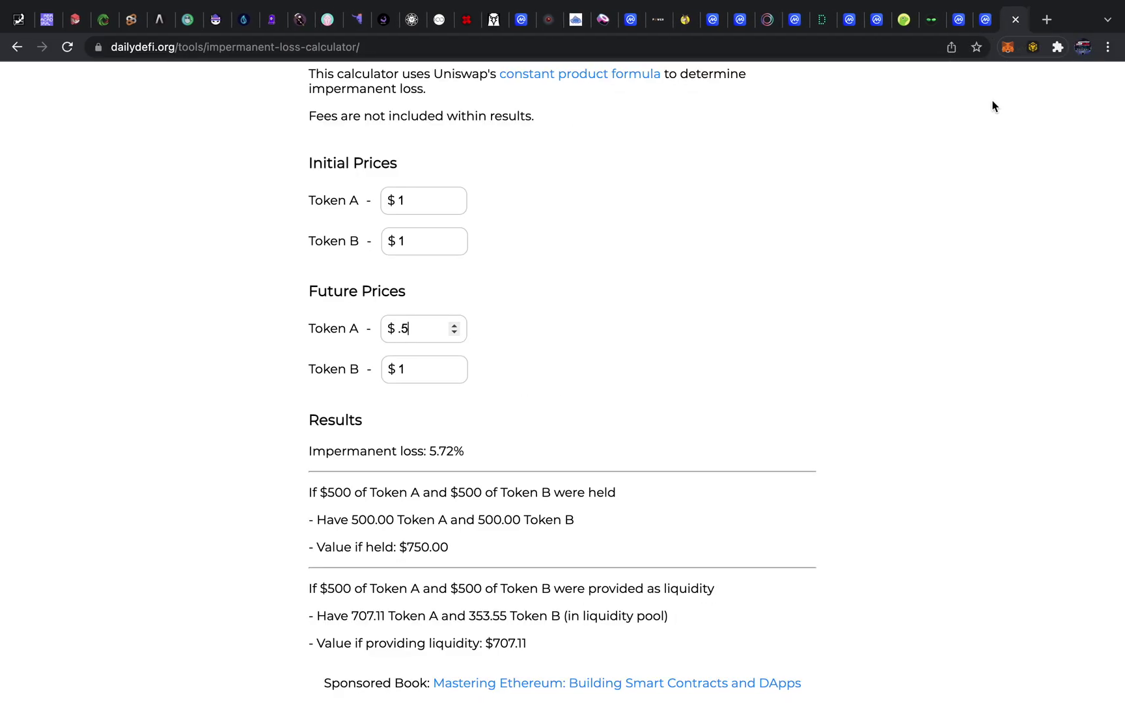
{"action": "left_click", "coordinate": [219, 26]}
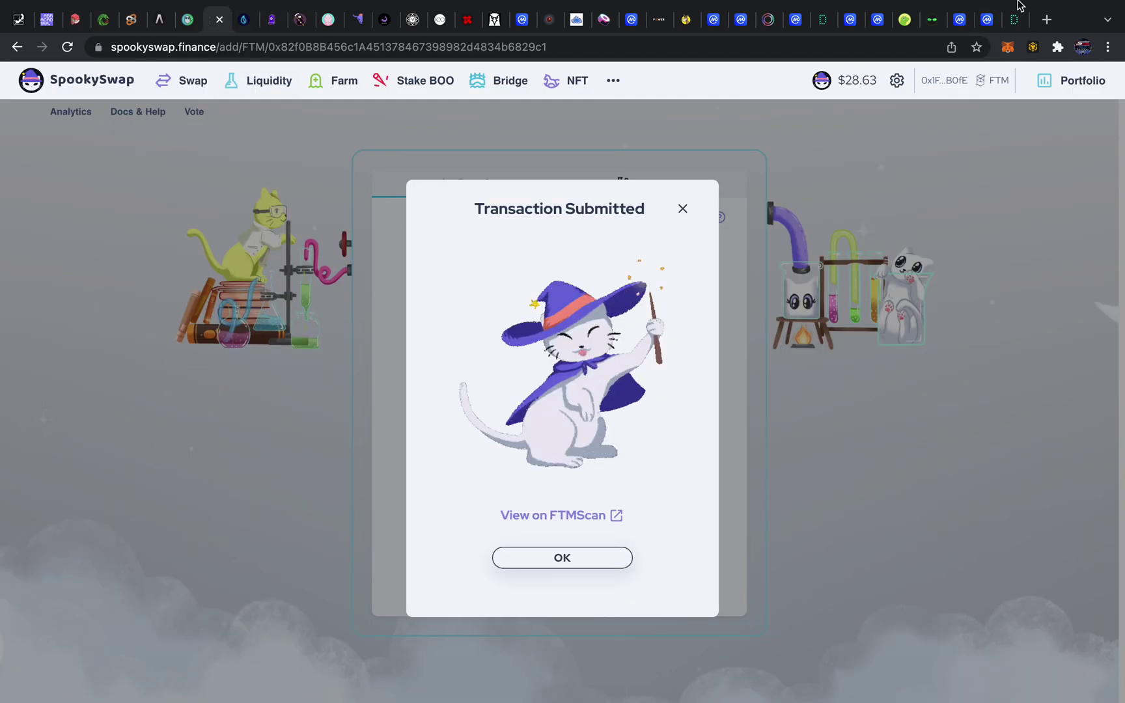
Reopen the Add Liquidity transaction details in MetaMask, check it on FTMScan again, and return to SpookySwap
{"action": "left_click", "coordinate": [1007, 47]}
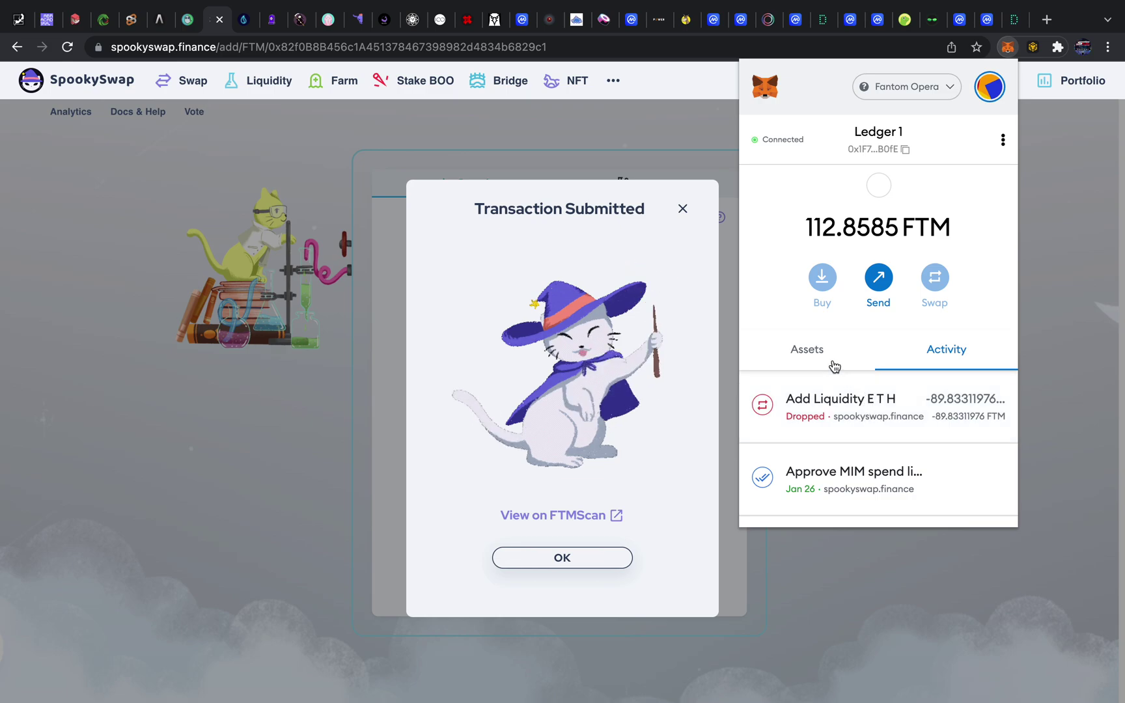
{"action": "left_click", "coordinate": [845, 410]}
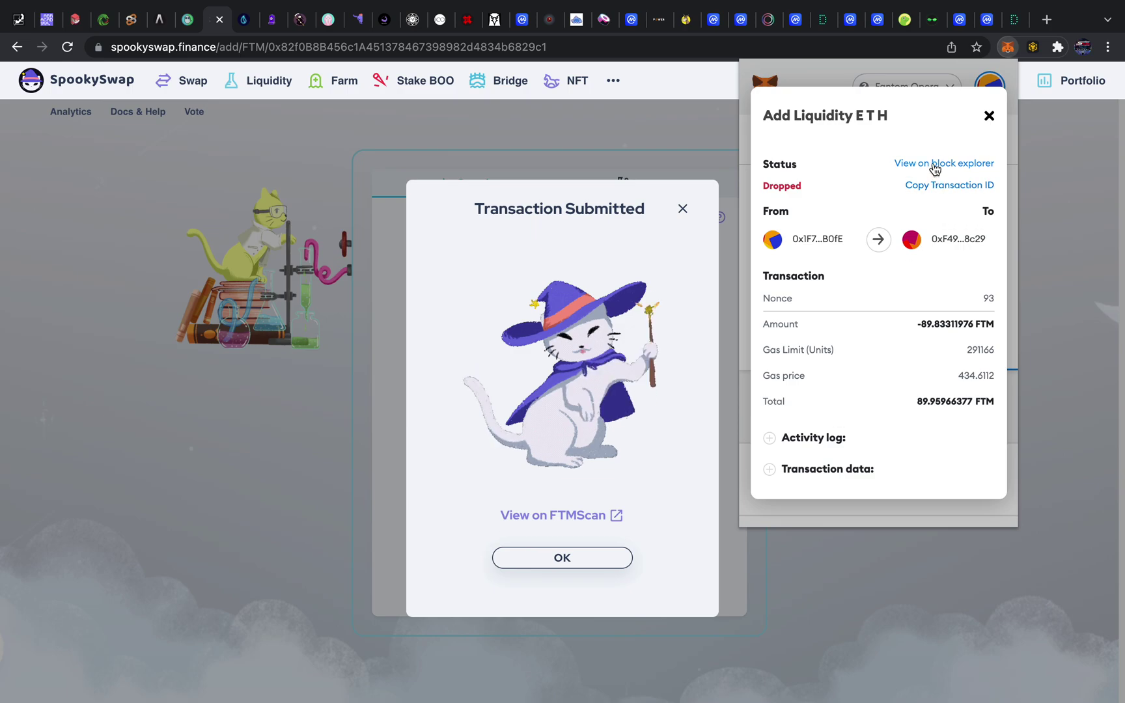
{"action": "left_click", "coordinate": [935, 164]}
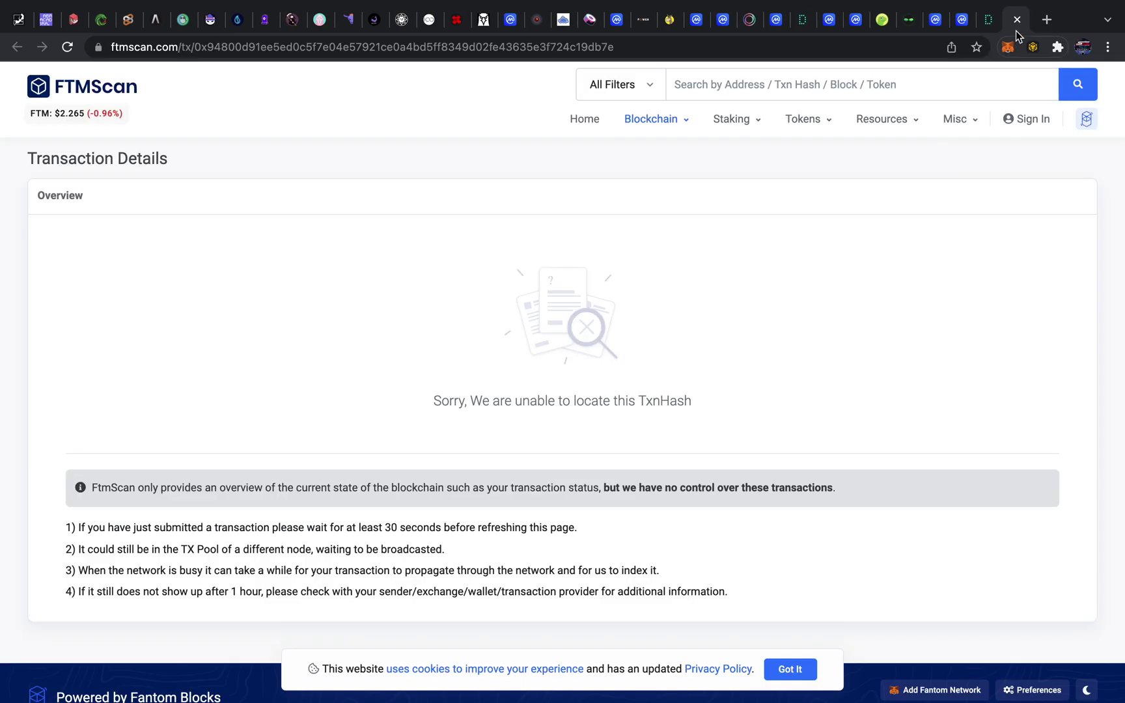
{"action": "left_click", "coordinate": [1017, 21]}
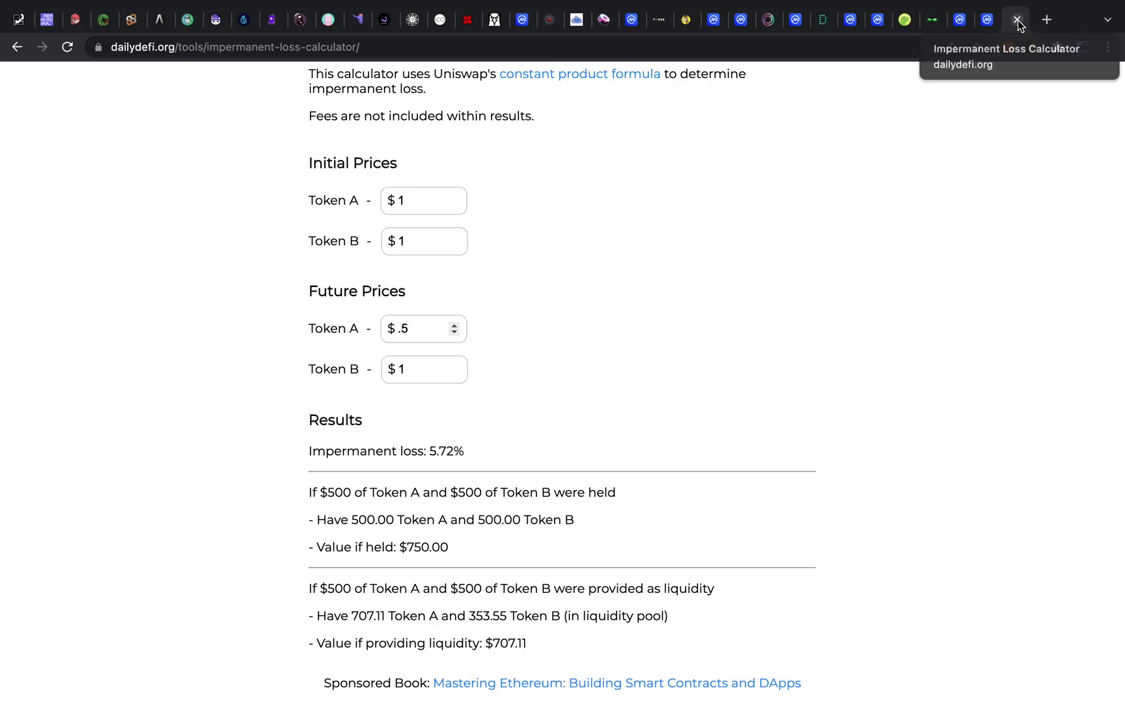
{"action": "left_click", "coordinate": [214, 24]}
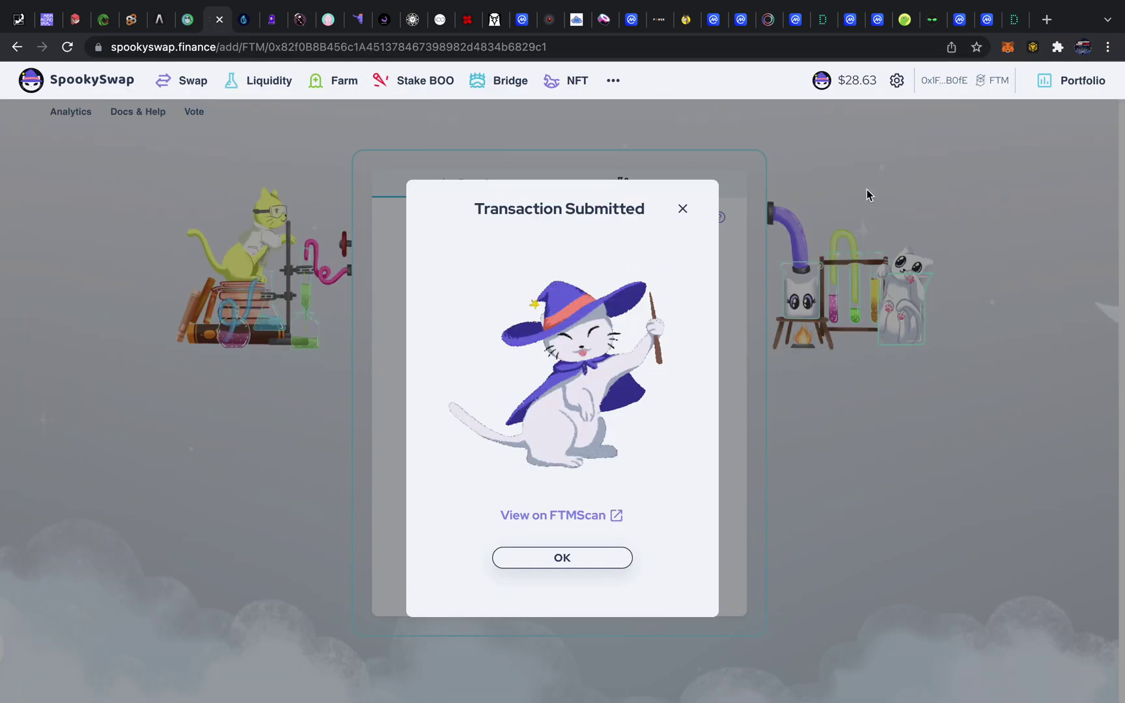
Look through the wallet's asset list in MetaMask for the spLP and MIM balances
{"action": "left_click", "coordinate": [1007, 47]}
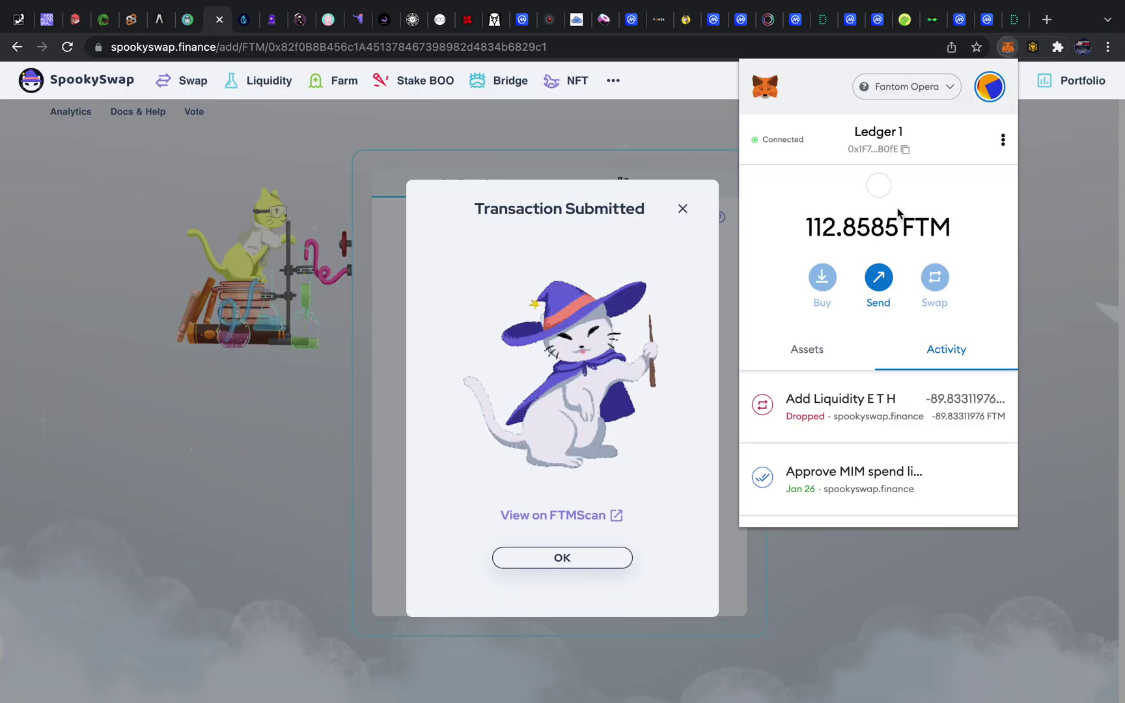
{"action": "left_click", "coordinate": [814, 351]}
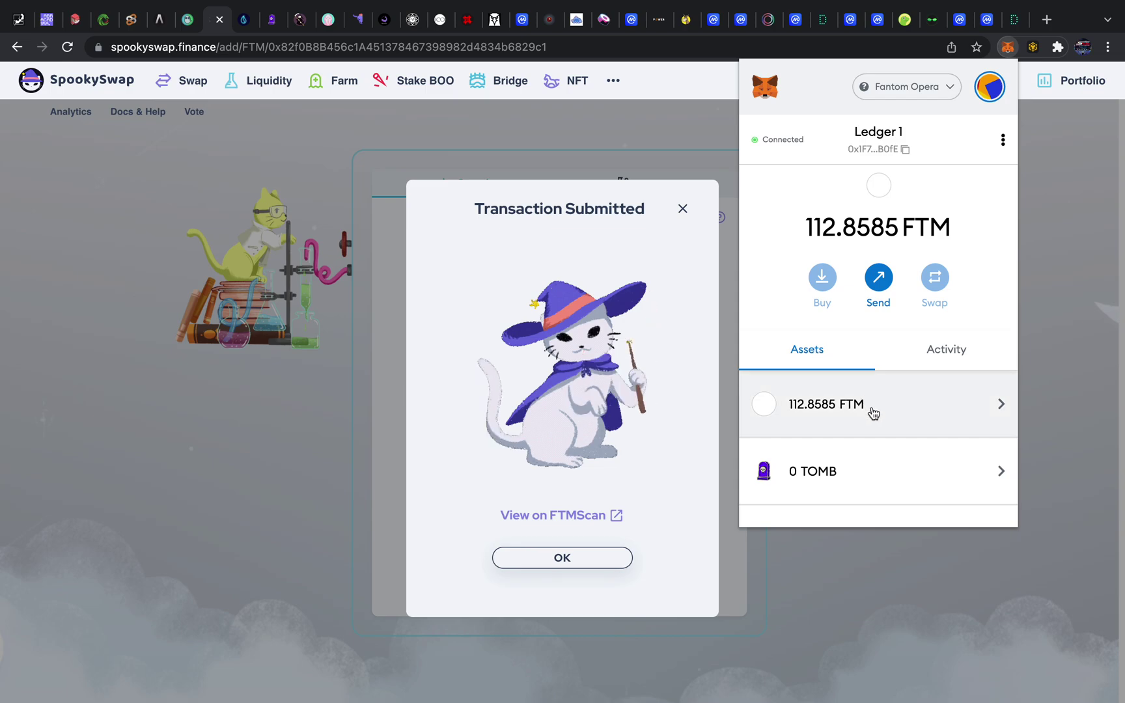
{"action": "scroll", "coordinate": [873, 412], "scroll_direction": "down", "scroll_amount": 10}
{"action": "scroll", "coordinate": [874, 412], "scroll_direction": "down", "scroll_amount": 9}
{"action": "scroll", "coordinate": [873, 412], "scroll_direction": "up", "scroll_amount": 7}
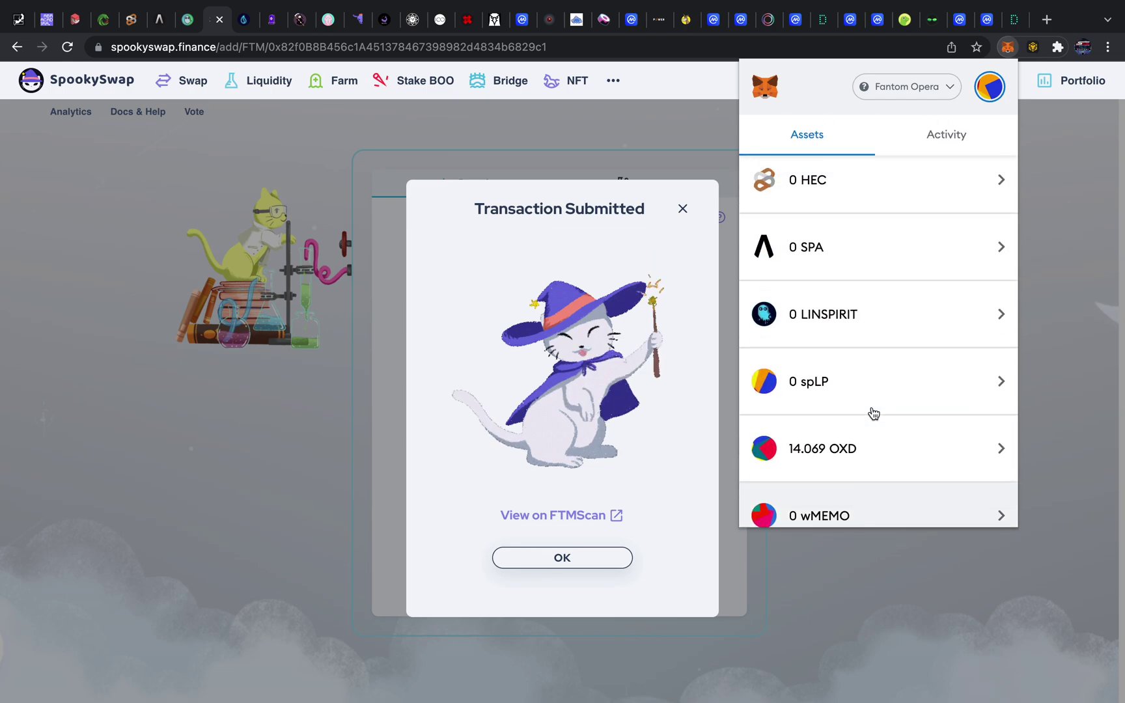
{"action": "scroll", "coordinate": [874, 412], "scroll_direction": "up", "scroll_amount": 1}
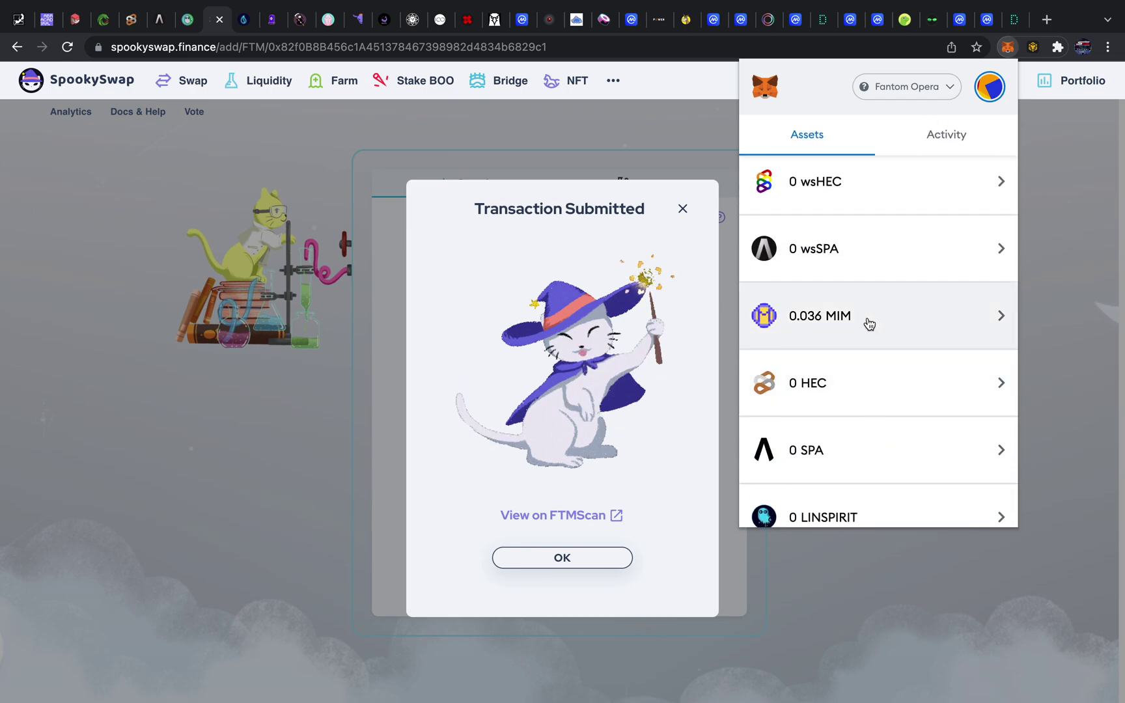
{"action": "scroll", "coordinate": [869, 323], "scroll_direction": "up", "scroll_amount": 5}
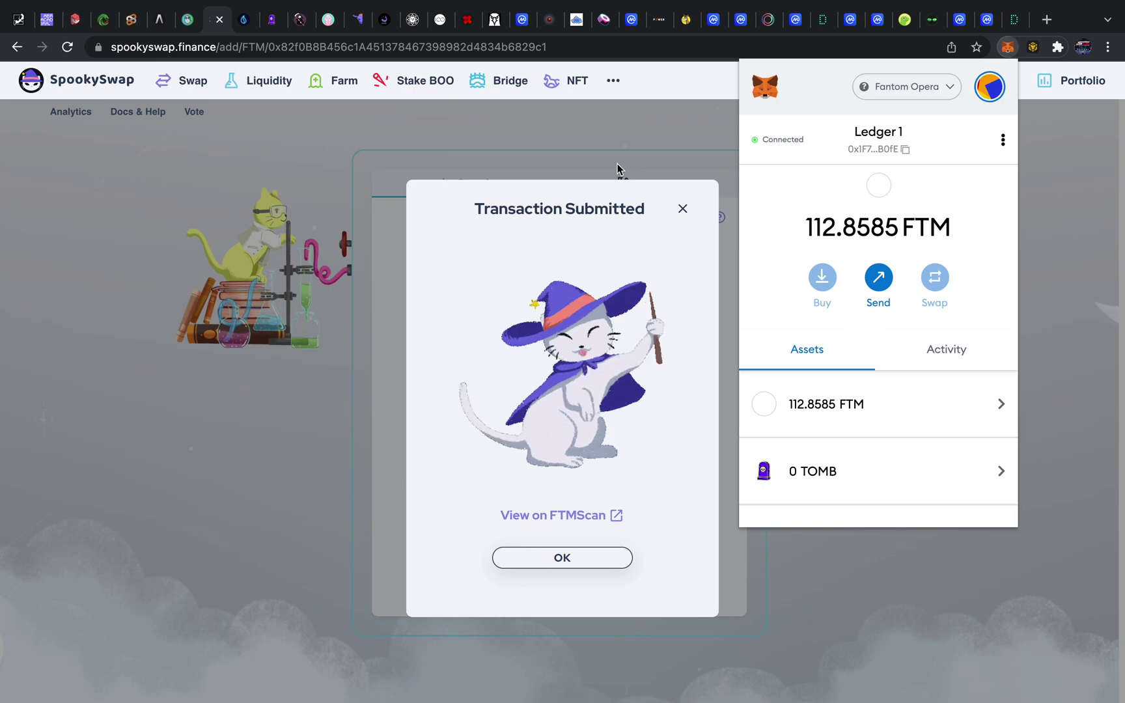
Review the Add Liquidity entry in the wallet's transaction history, and return to the assets
{"action": "left_click", "coordinate": [935, 352]}
{"action": "scroll", "coordinate": [853, 407], "scroll_direction": "down", "scroll_amount": 3}
{"action": "scroll", "coordinate": [858, 409], "scroll_direction": "up", "scroll_amount": 3}
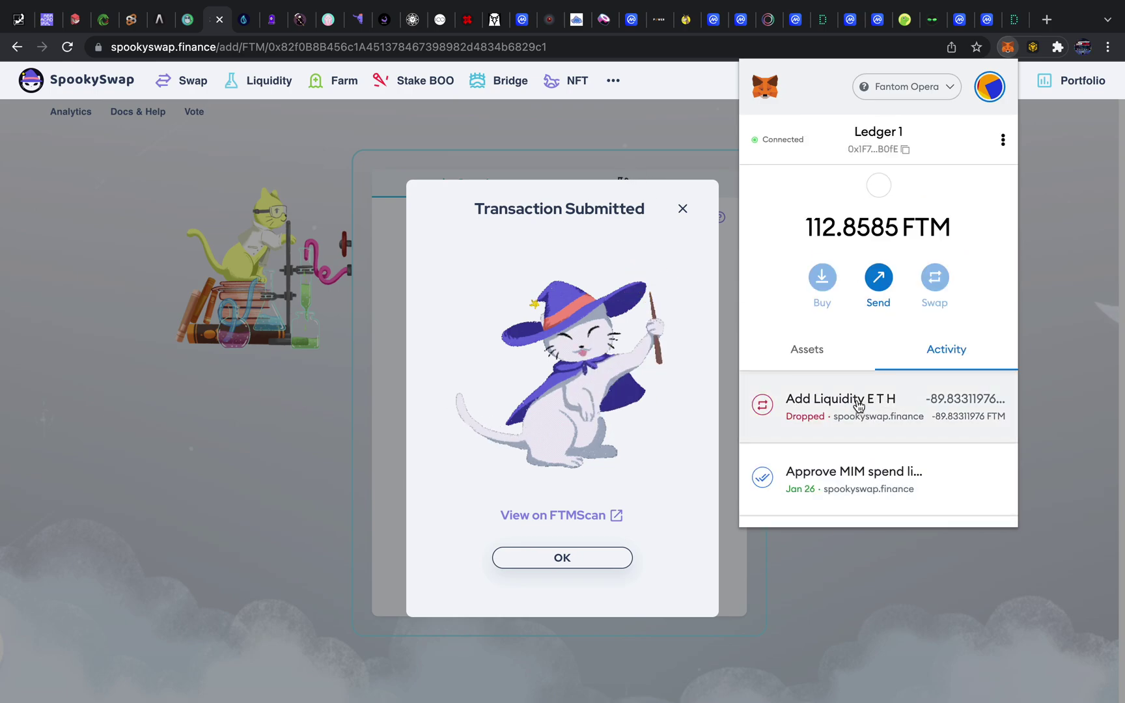
{"action": "left_click", "coordinate": [814, 350]}
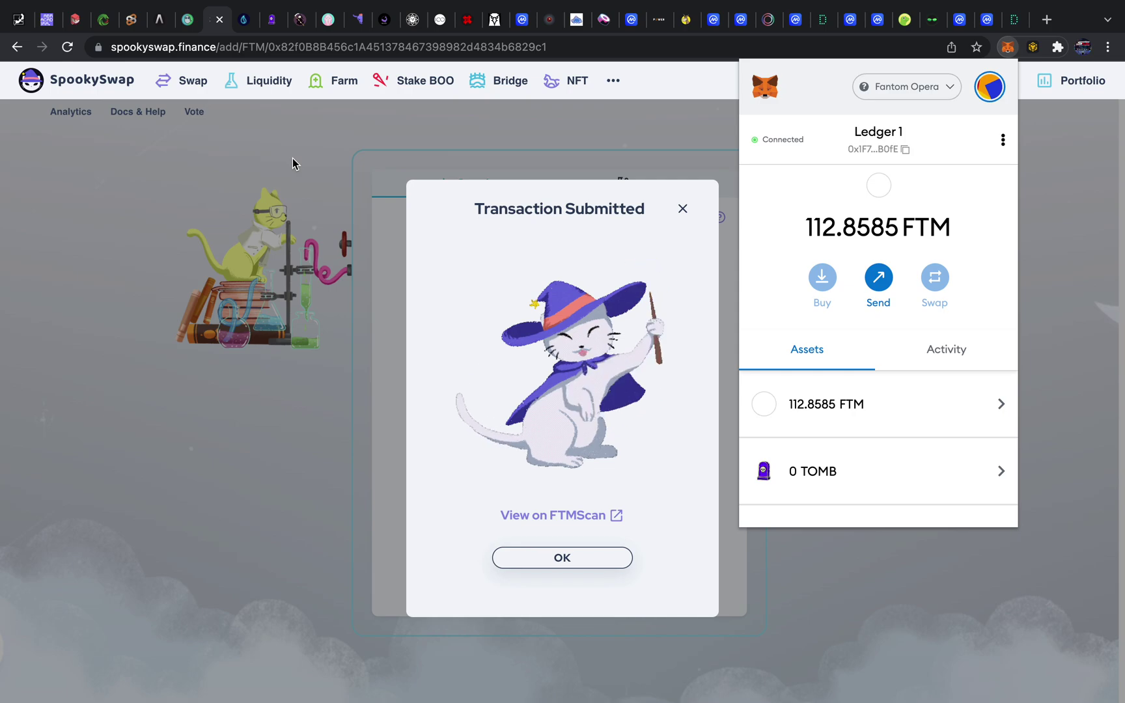
Switch to Liquid Driver, approve the SpiritSwap MIM/FTM farm, and confirm the SPIRIT-LP permission in MetaMask
{"action": "left_click", "coordinate": [241, 26]}
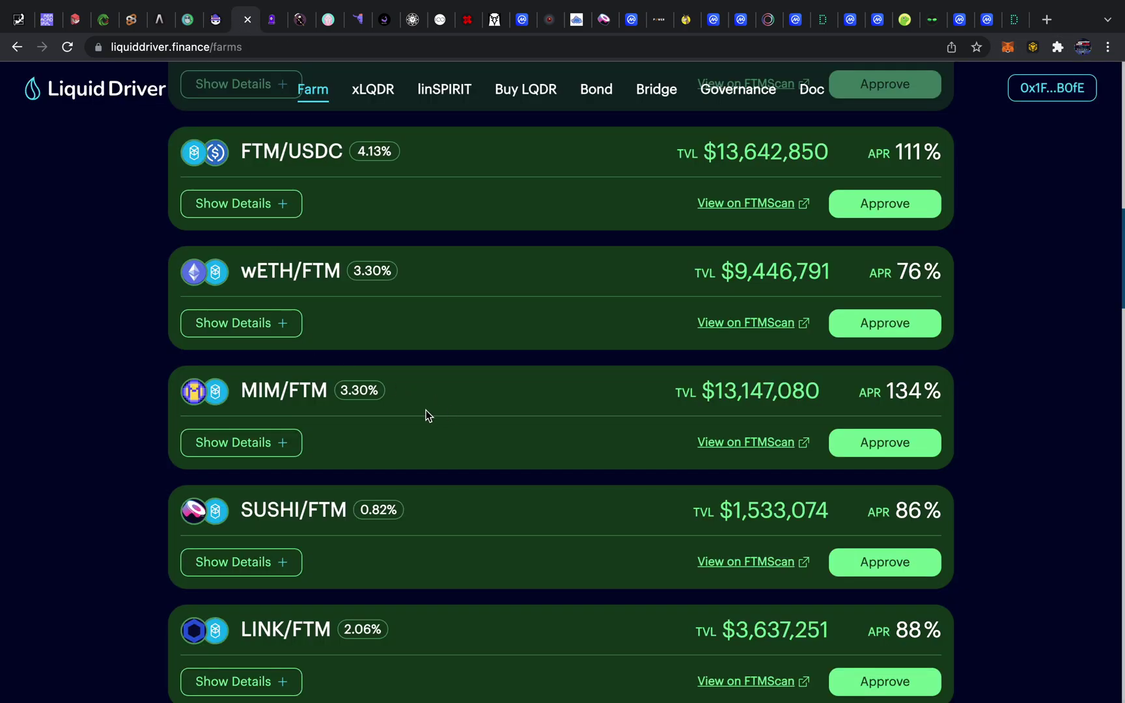
{"action": "left_click", "coordinate": [865, 447]}
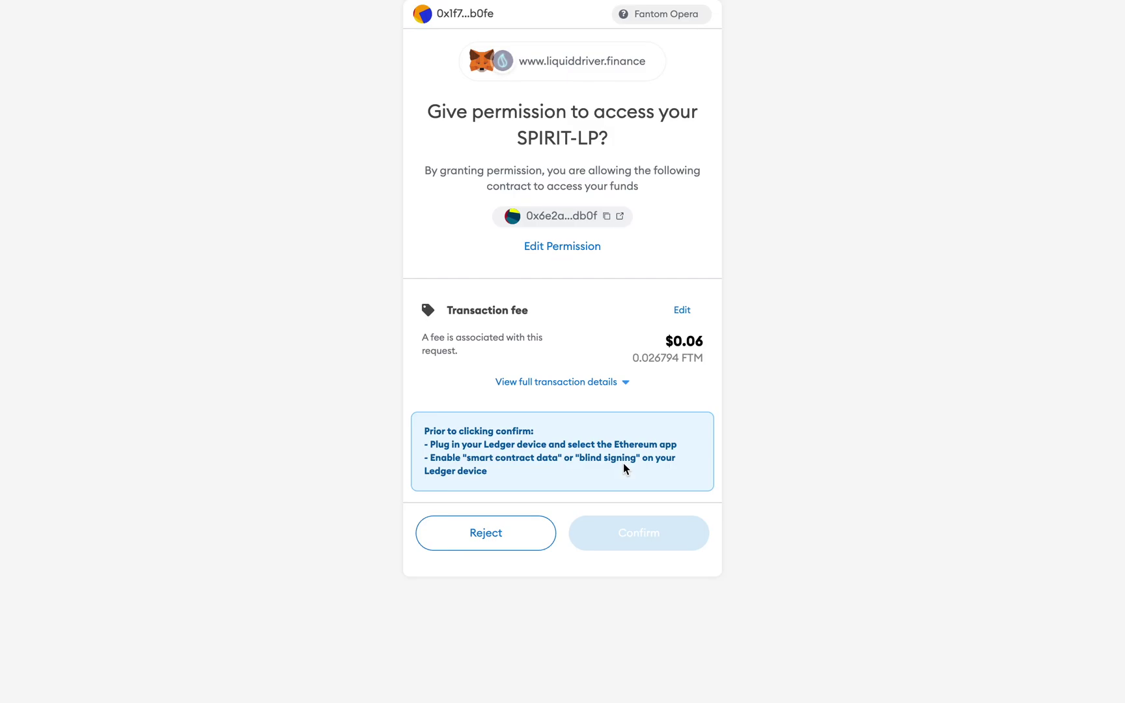
{"action": "left_click", "coordinate": [676, 528]}
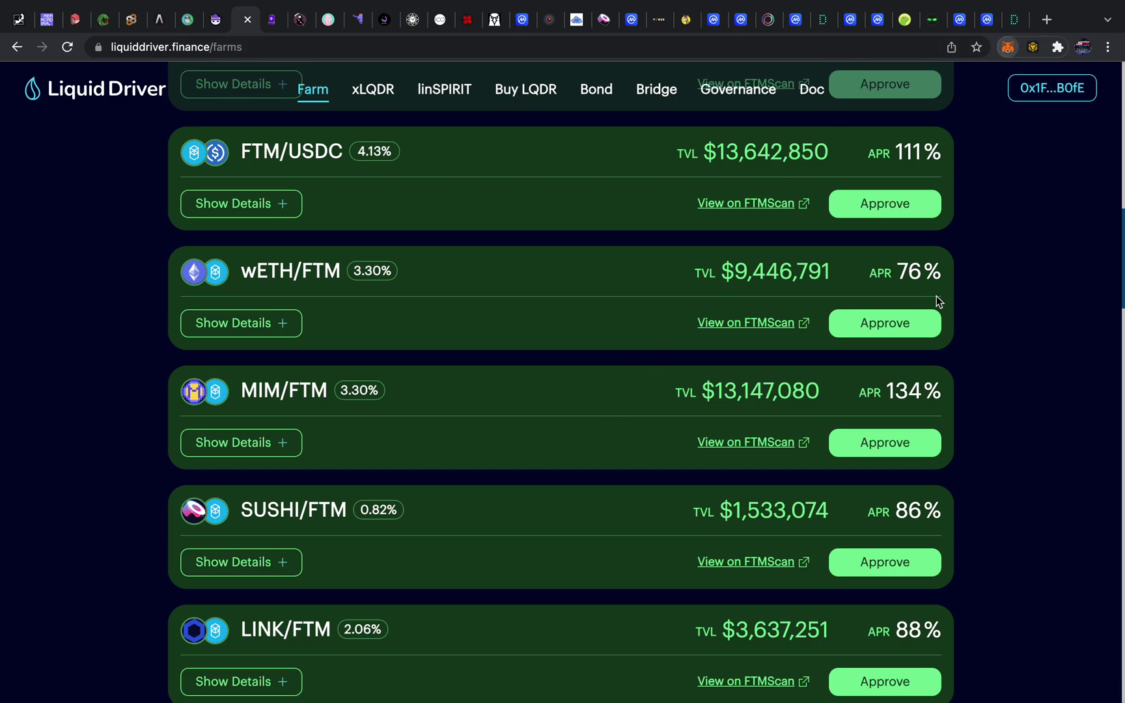
Check the SPIRIT-LP approval in MetaMask's activity, and look through all assets for MIM, spLP and SPIRIT-LP balances
{"action": "scroll", "coordinate": [945, 422], "scroll_direction": "down", "scroll_amount": 2}
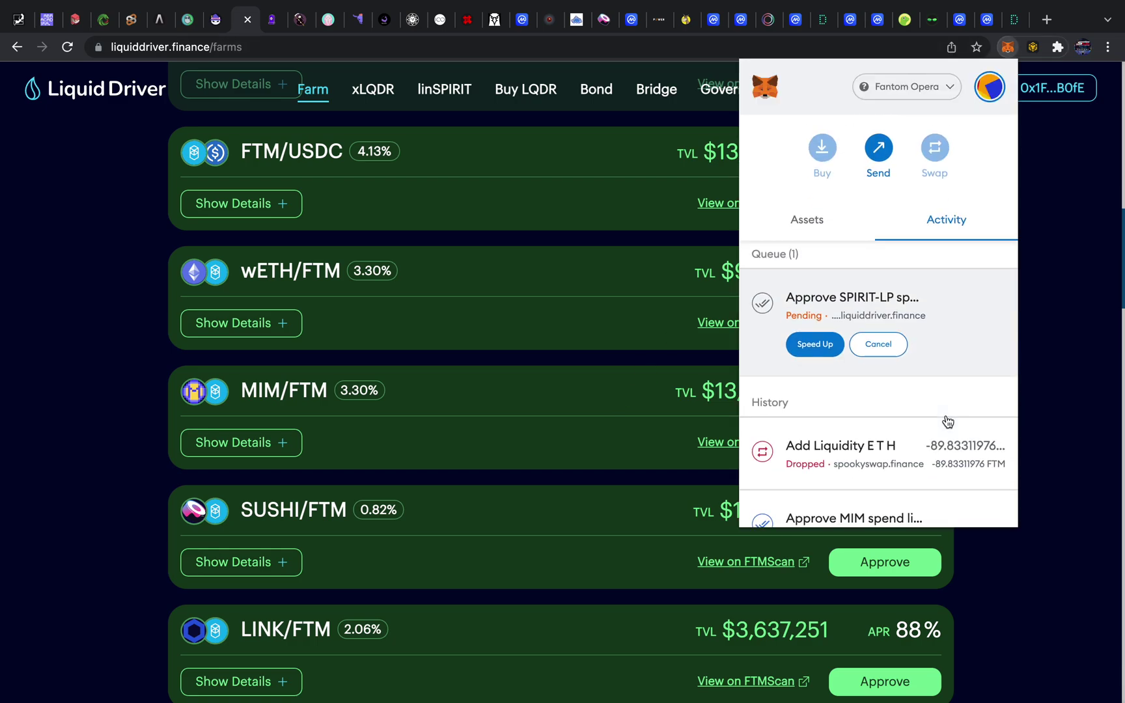
{"action": "scroll", "coordinate": [946, 421], "scroll_direction": "up", "scroll_amount": 3}
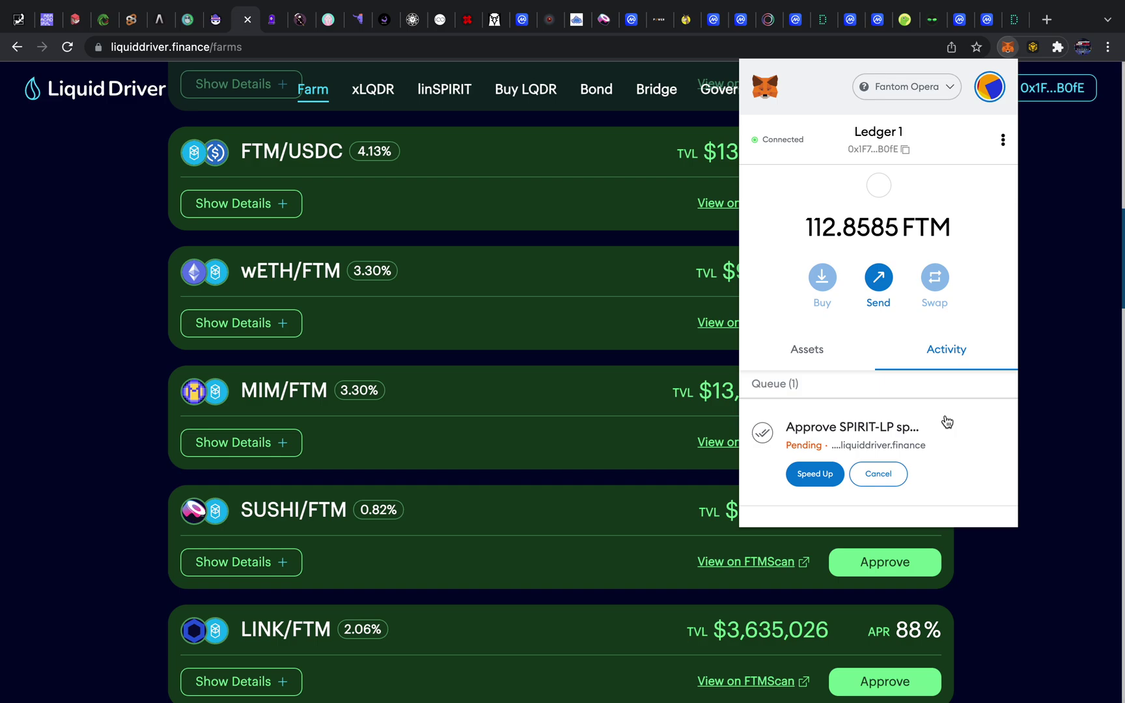
{"action": "left_click", "coordinate": [798, 351]}
{"action": "scroll", "coordinate": [856, 440], "scroll_direction": "down", "scroll_amount": 5}
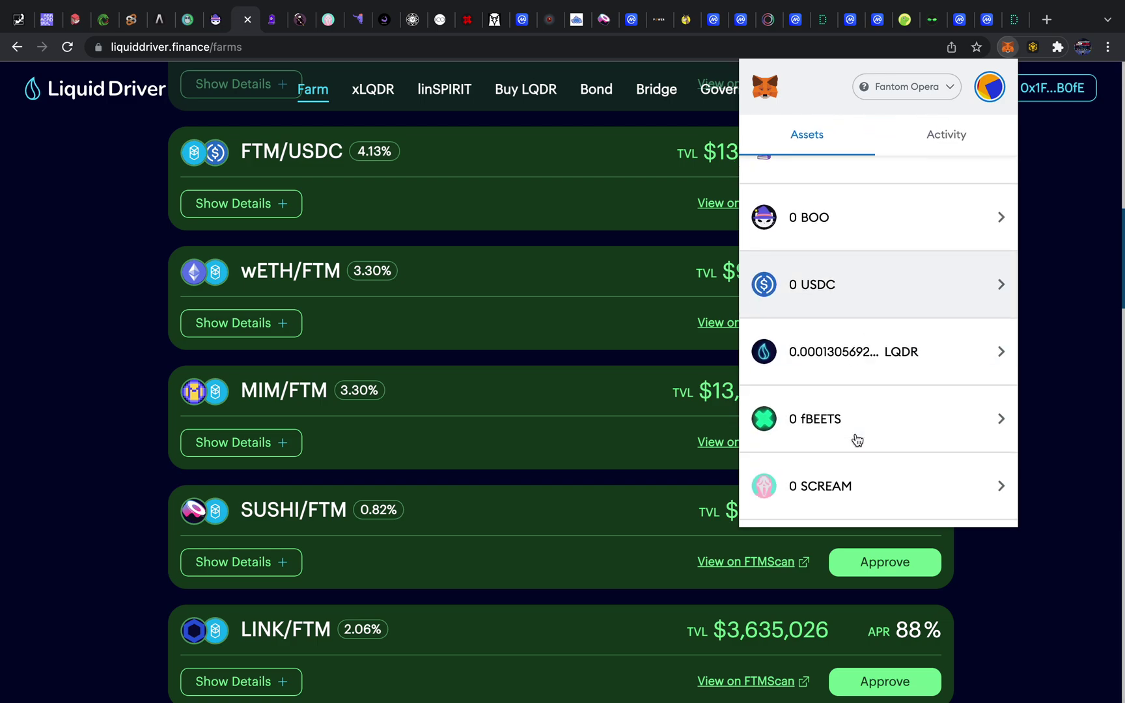
{"action": "scroll", "coordinate": [856, 440], "scroll_direction": "down", "scroll_amount": 5}
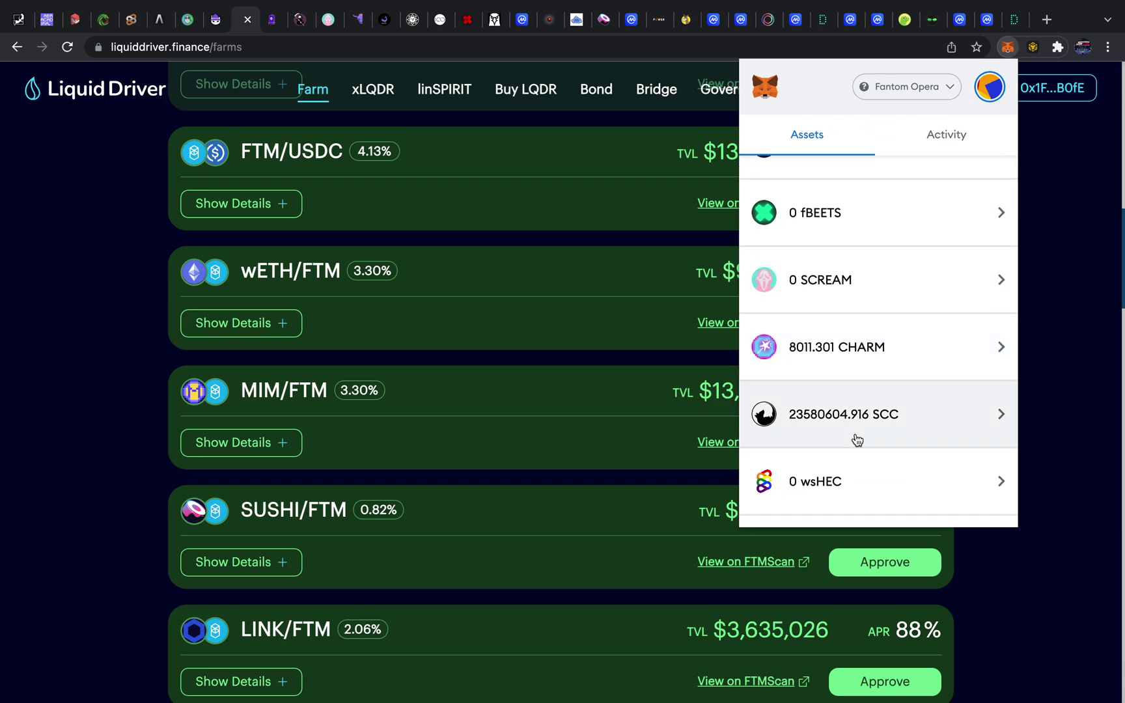
{"action": "scroll", "coordinate": [856, 440], "scroll_direction": "down", "scroll_amount": 3}
{"action": "scroll", "coordinate": [855, 366], "scroll_direction": "down", "scroll_amount": 3}
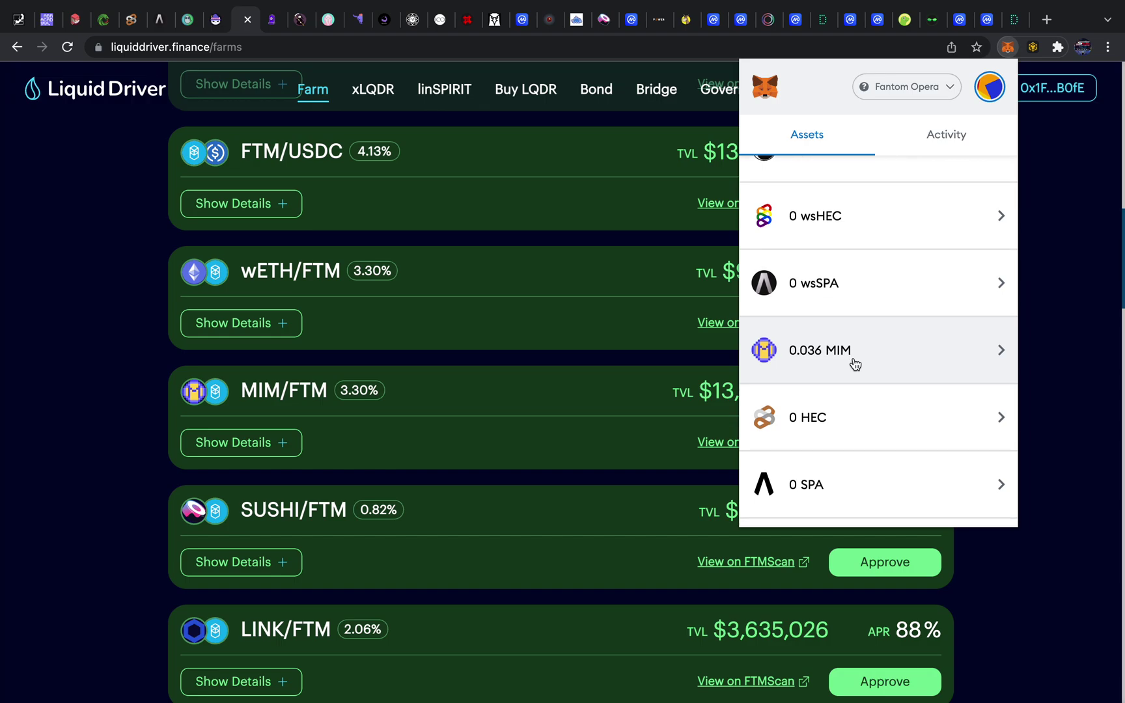
{"action": "scroll", "coordinate": [856, 364], "scroll_direction": "down", "scroll_amount": 8}
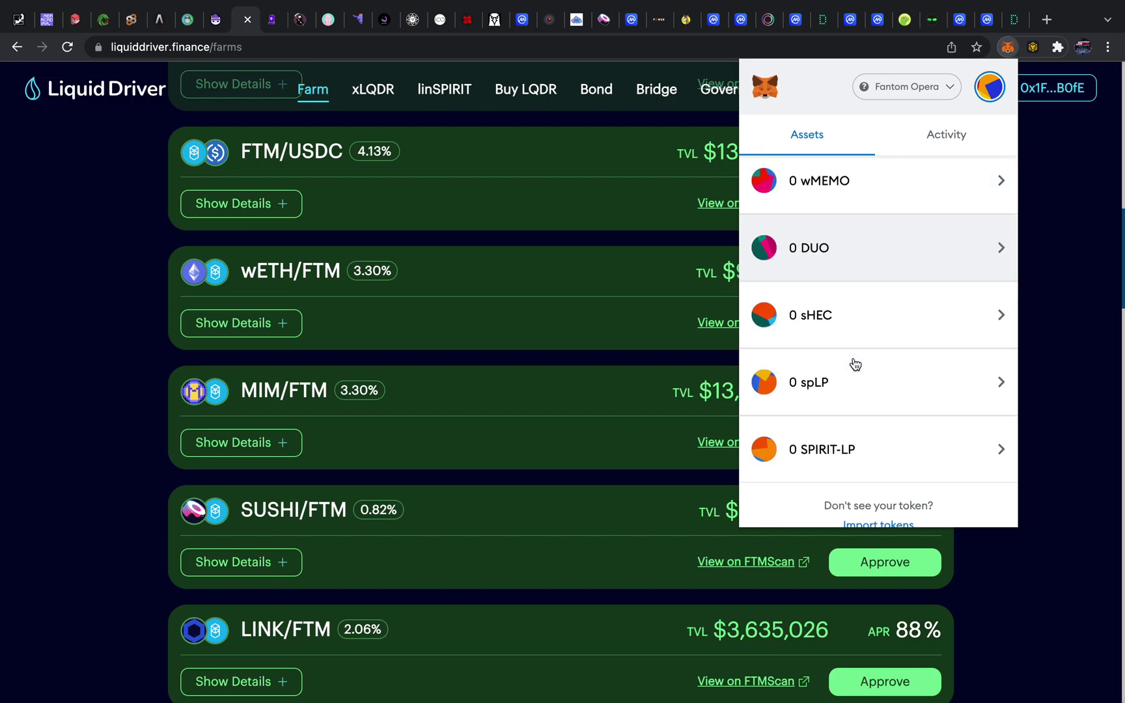
{"action": "scroll", "coordinate": [855, 364], "scroll_direction": "up", "scroll_amount": 15}
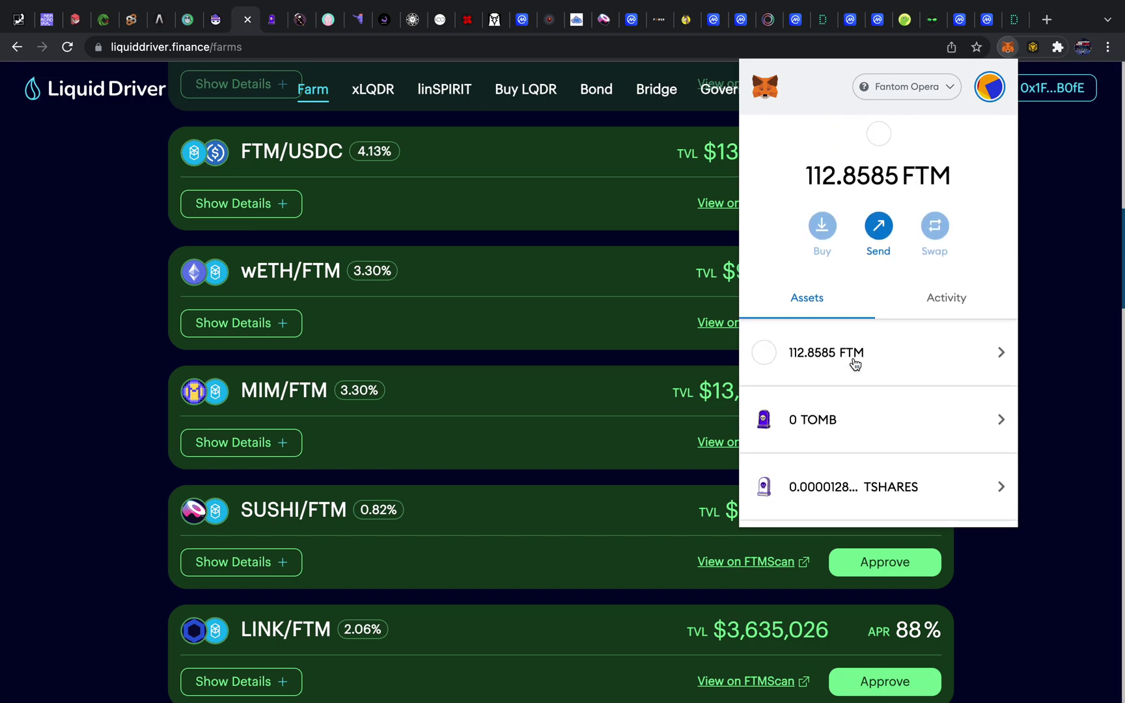
Compare the SPIRIT-LP approval and the SpookySwap liquidity transaction in the wallet's activity until the approval completes
{"action": "left_click", "coordinate": [956, 297]}
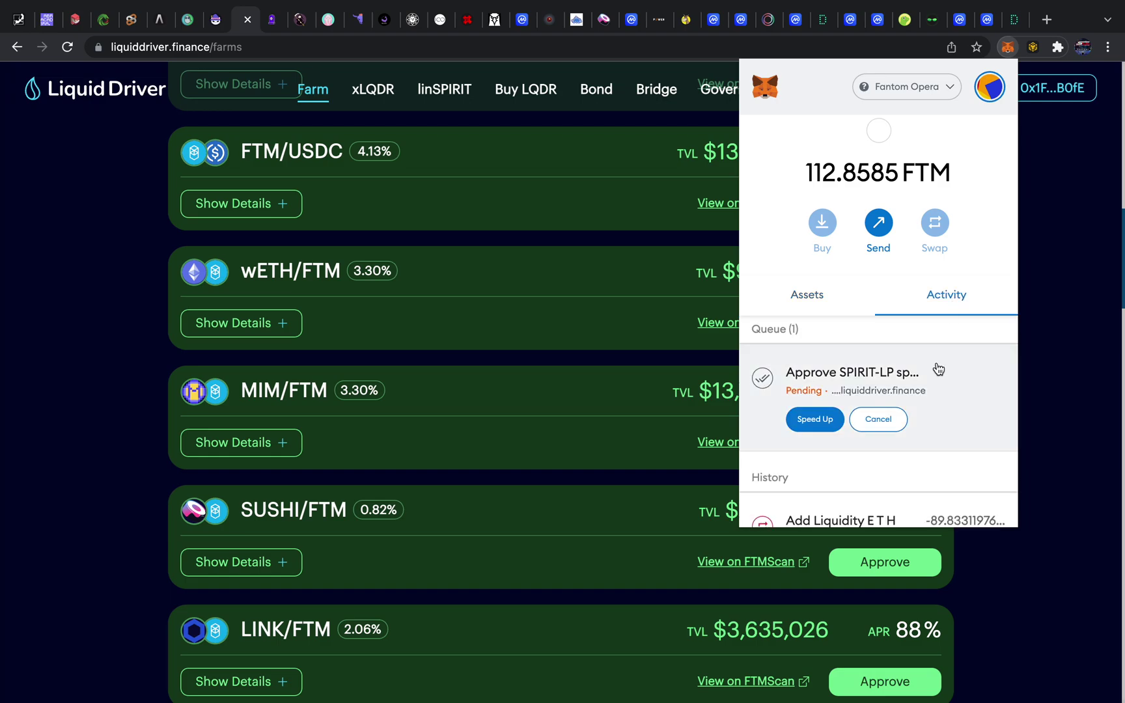
{"action": "scroll", "coordinate": [943, 390], "scroll_direction": "down", "scroll_amount": 2}
{"action": "scroll", "coordinate": [944, 394], "scroll_direction": "down", "scroll_amount": 2}
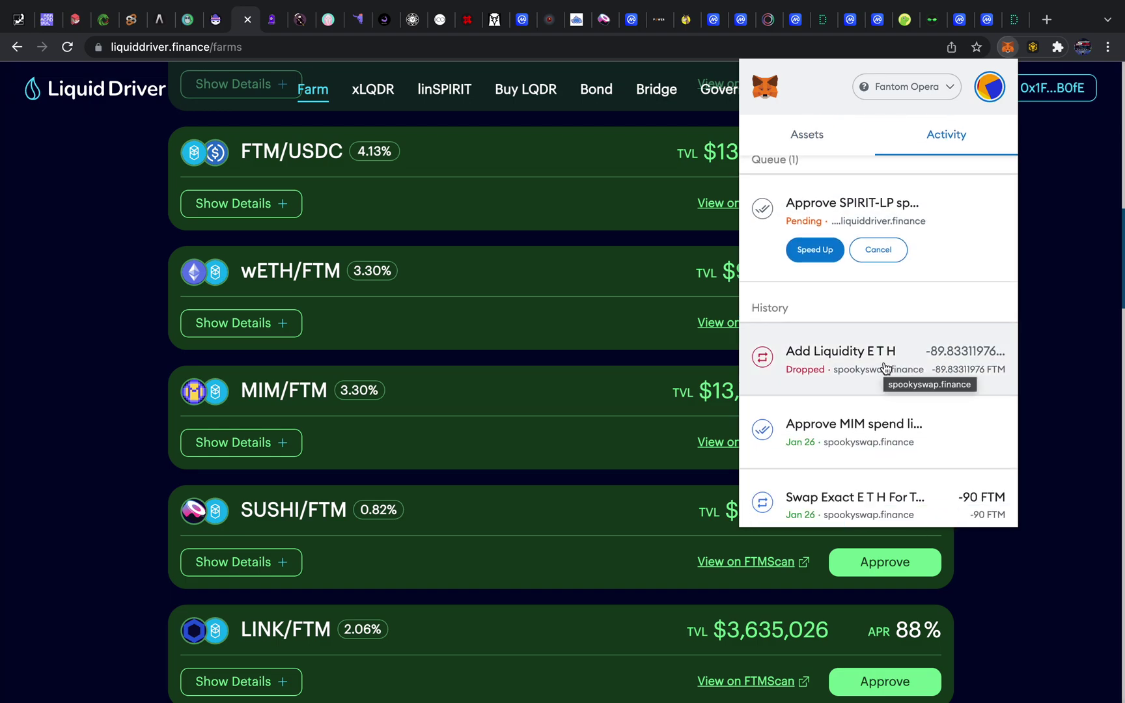
{"action": "scroll", "coordinate": [884, 369], "scroll_direction": "up", "scroll_amount": 3}
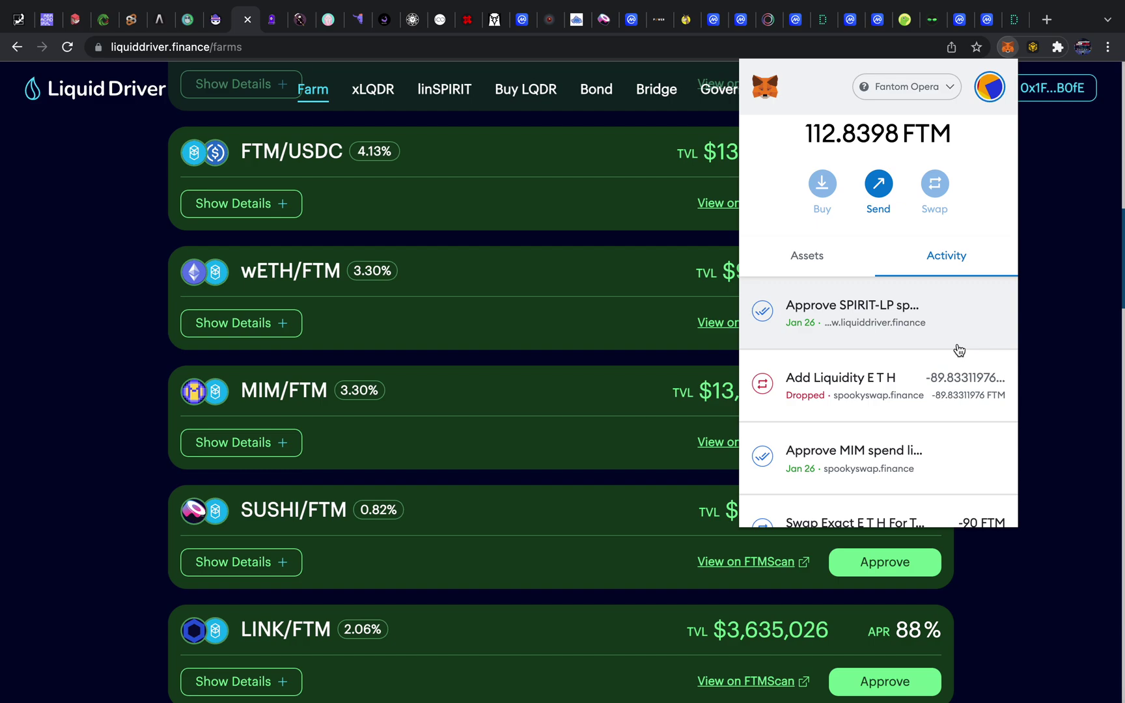
Reload the Liquid Driver farms, check the MIM/FTM tokens available to stake without depositing, and reopen MetaMask
{"action": "left_click", "coordinate": [599, 359]}
{"action": "left_click", "coordinate": [68, 47]}
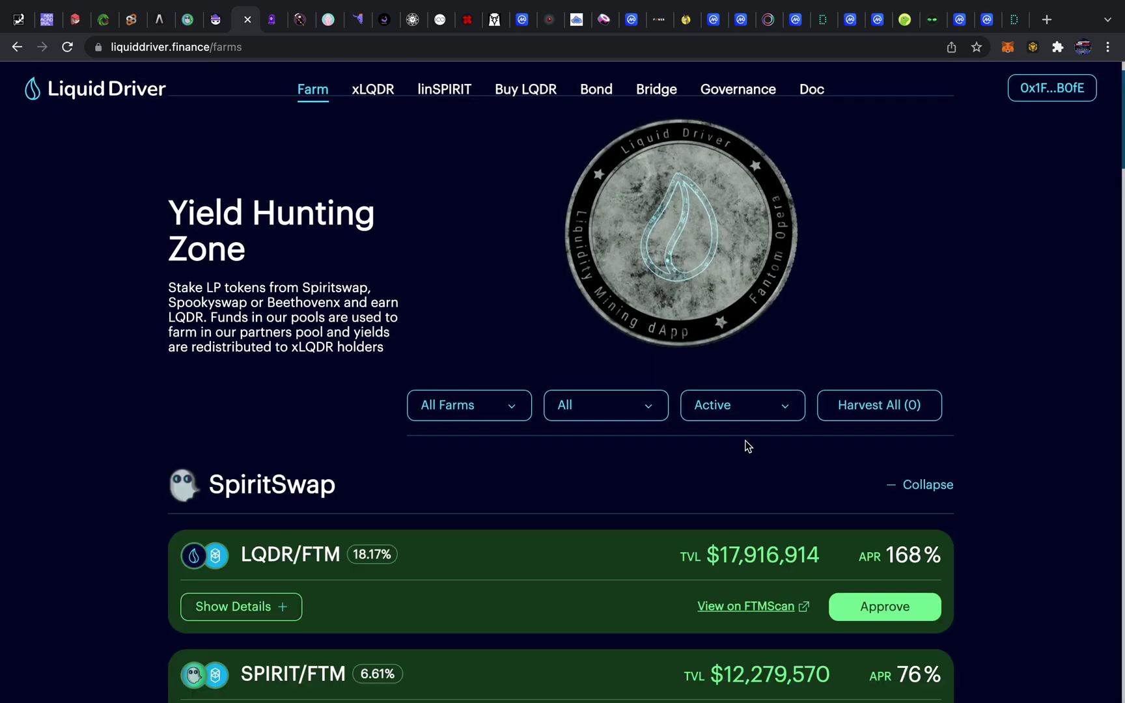
{"action": "scroll", "coordinate": [490, 362], "scroll_direction": "down", "scroll_amount": 10}
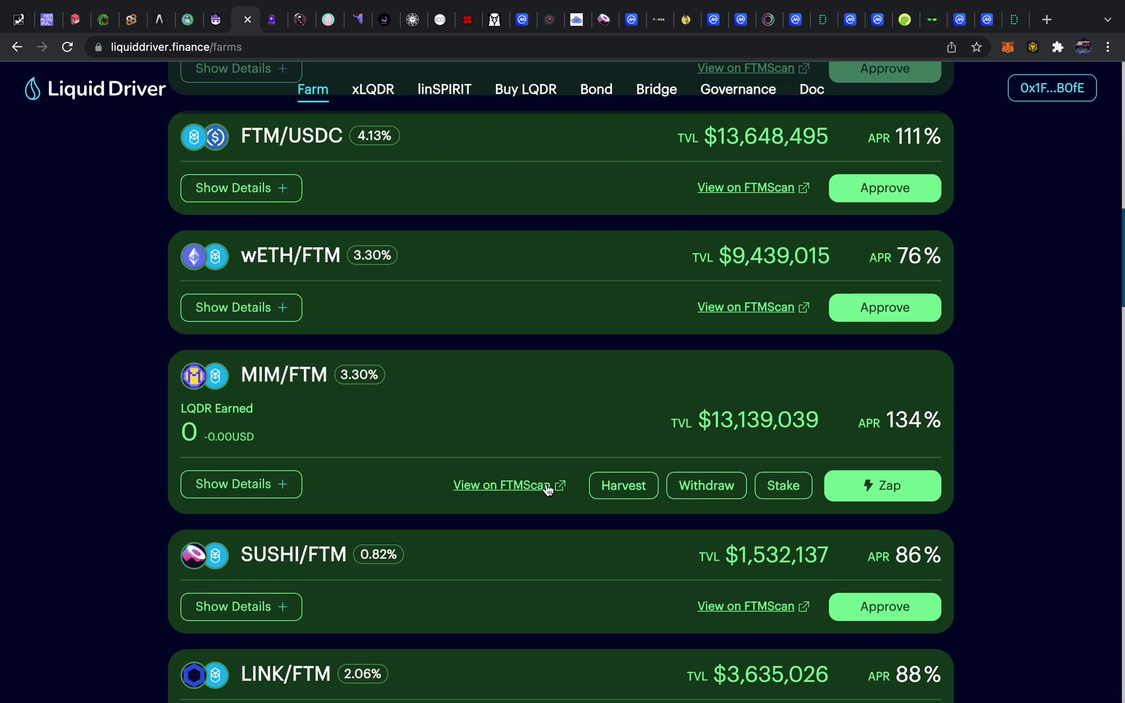
{"action": "left_click", "coordinate": [784, 486]}
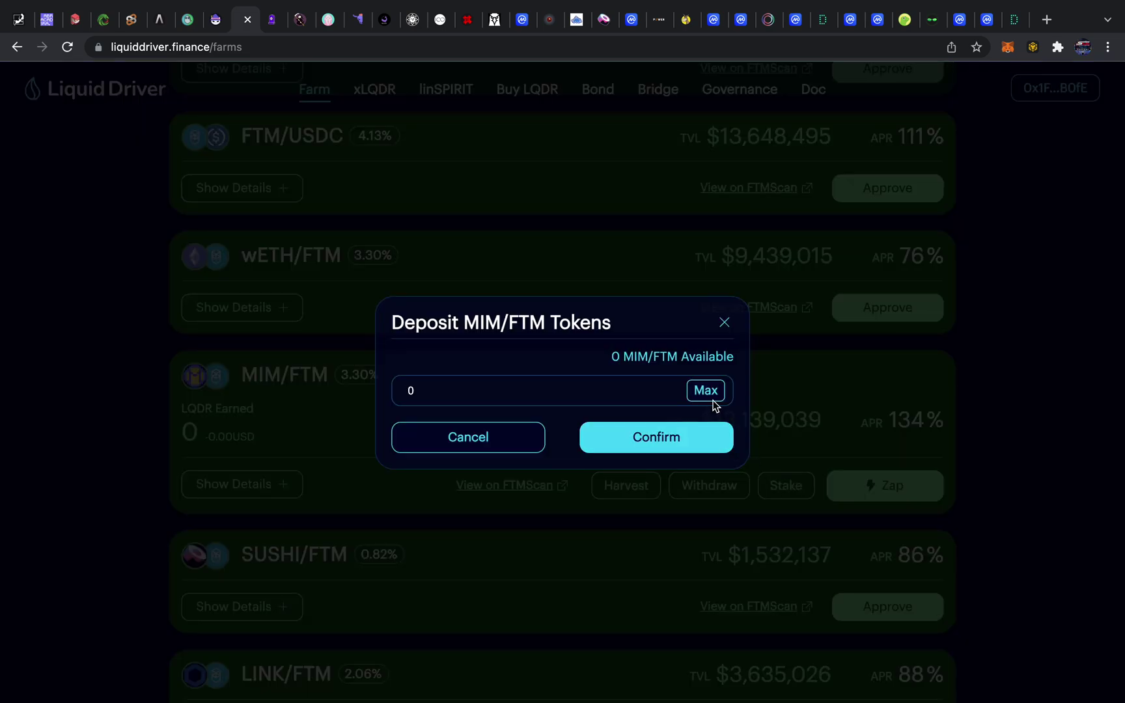
{"action": "left_click", "coordinate": [723, 325]}
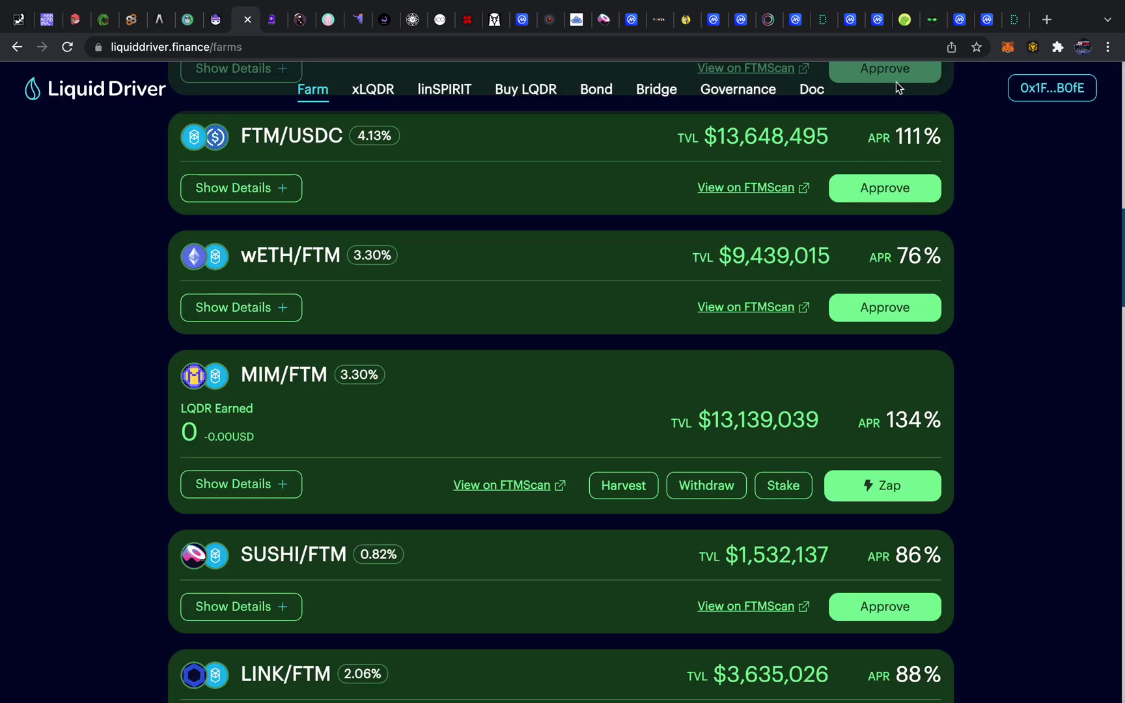
{"action": "left_click", "coordinate": [1007, 46]}
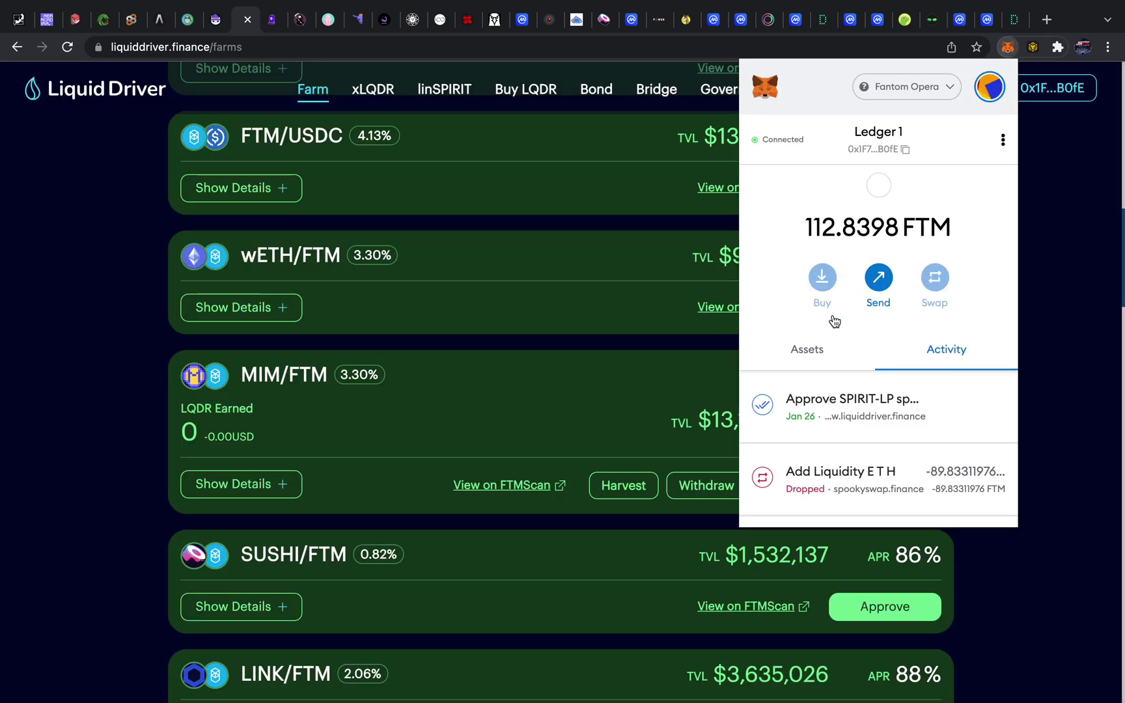
Look through all of the MetaMask wallet's assets for the MIM, spLP and SPIRIT-LP balances
{"action": "left_click", "coordinate": [807, 350]}
{"action": "scroll", "coordinate": [869, 410], "scroll_direction": "down", "scroll_amount": 7}
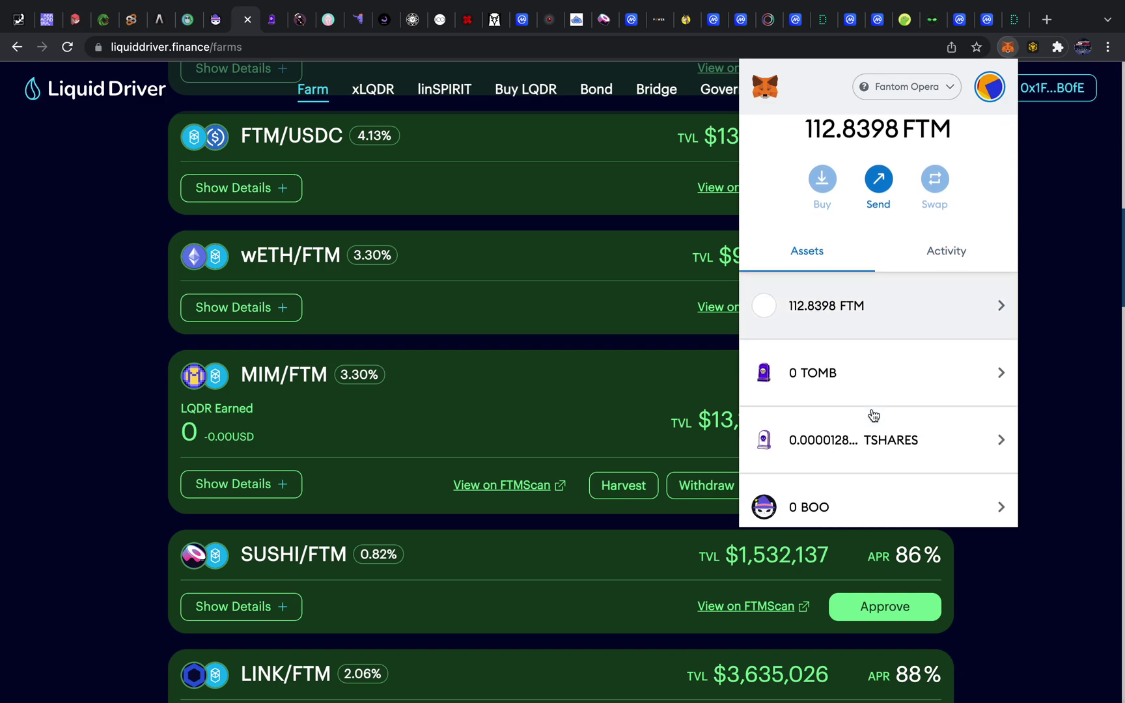
{"action": "scroll", "coordinate": [873, 415], "scroll_direction": "down", "scroll_amount": 5}
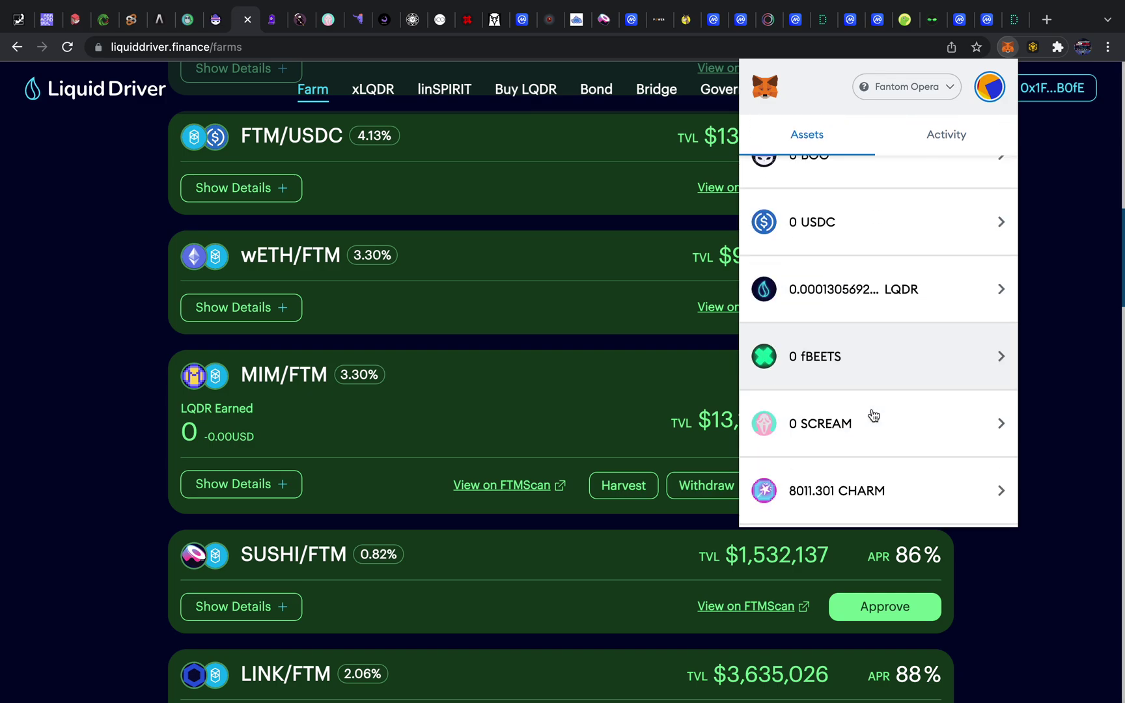
{"action": "scroll", "coordinate": [873, 415], "scroll_direction": "down", "scroll_amount": 5}
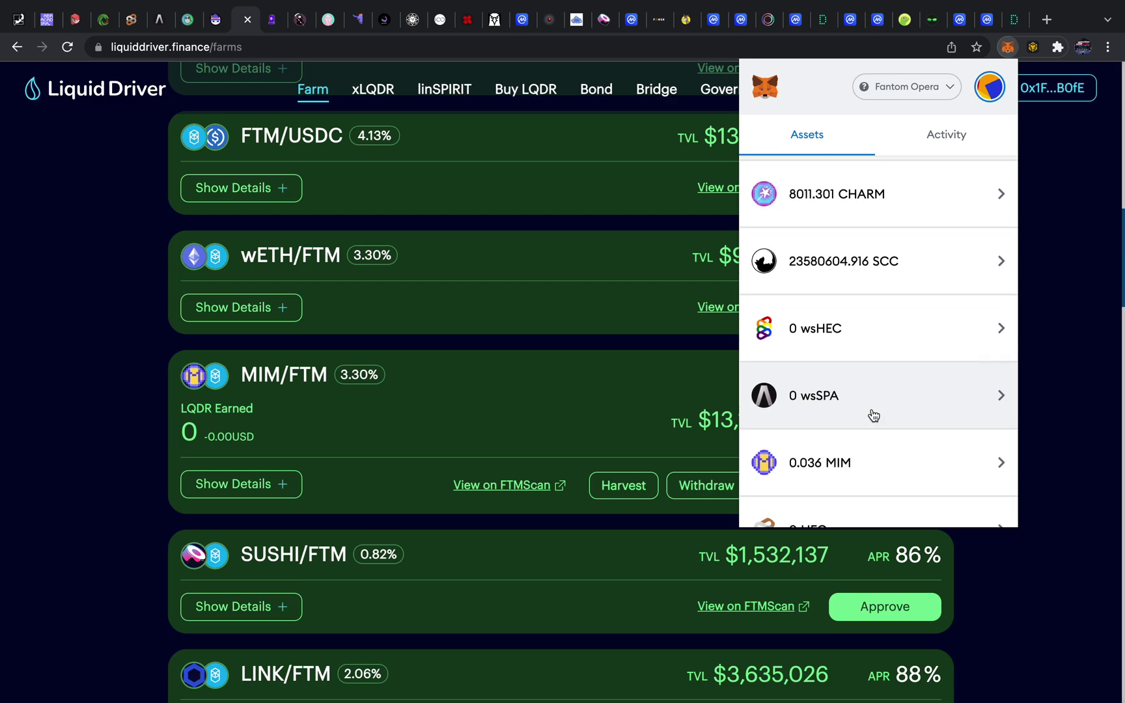
{"action": "scroll", "coordinate": [872, 416], "scroll_direction": "down", "scroll_amount": 4}
{"action": "scroll", "coordinate": [873, 415], "scroll_direction": "down", "scroll_amount": 3}
{"action": "scroll", "coordinate": [873, 415], "scroll_direction": "up", "scroll_amount": 8}
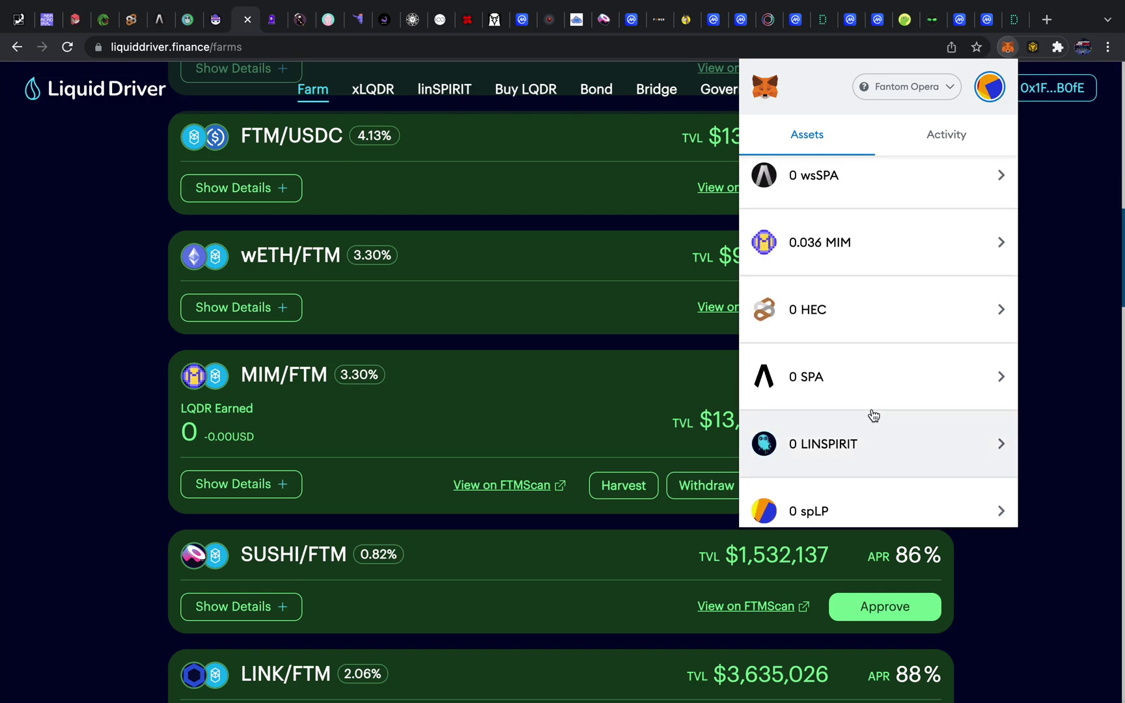
{"action": "scroll", "coordinate": [873, 415], "scroll_direction": "up", "scroll_amount": 8}
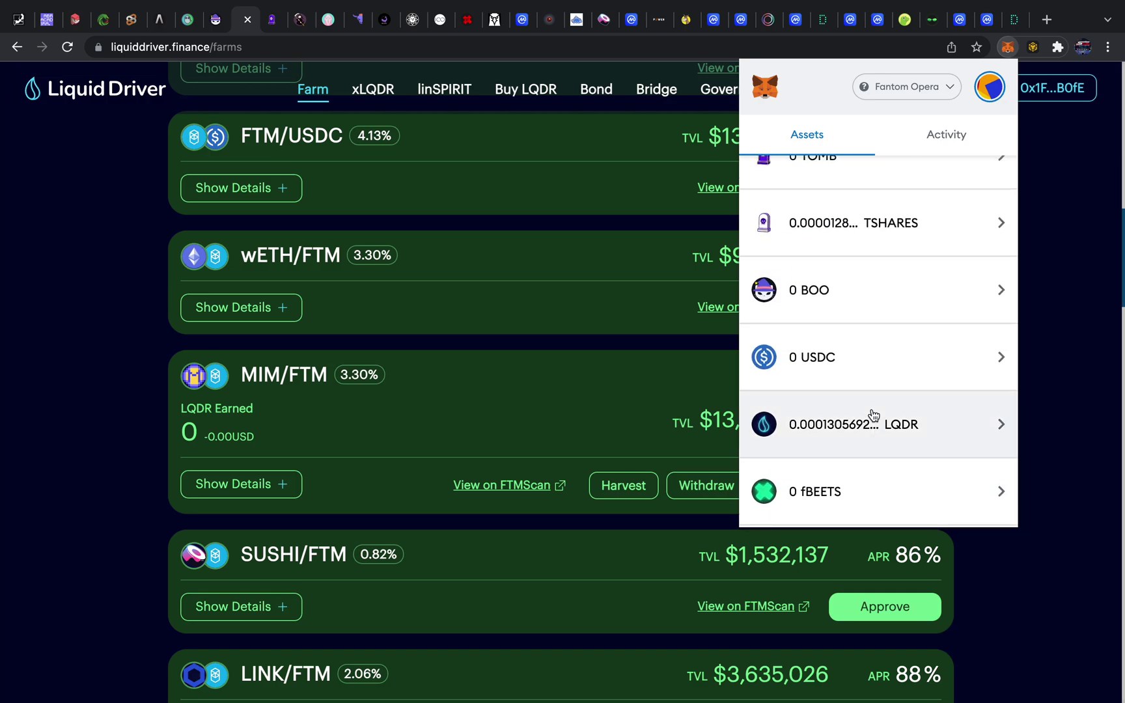
{"action": "scroll", "coordinate": [873, 416], "scroll_direction": "up", "scroll_amount": 3}
{"action": "scroll", "coordinate": [896, 273], "scroll_direction": "up", "scroll_amount": 2}
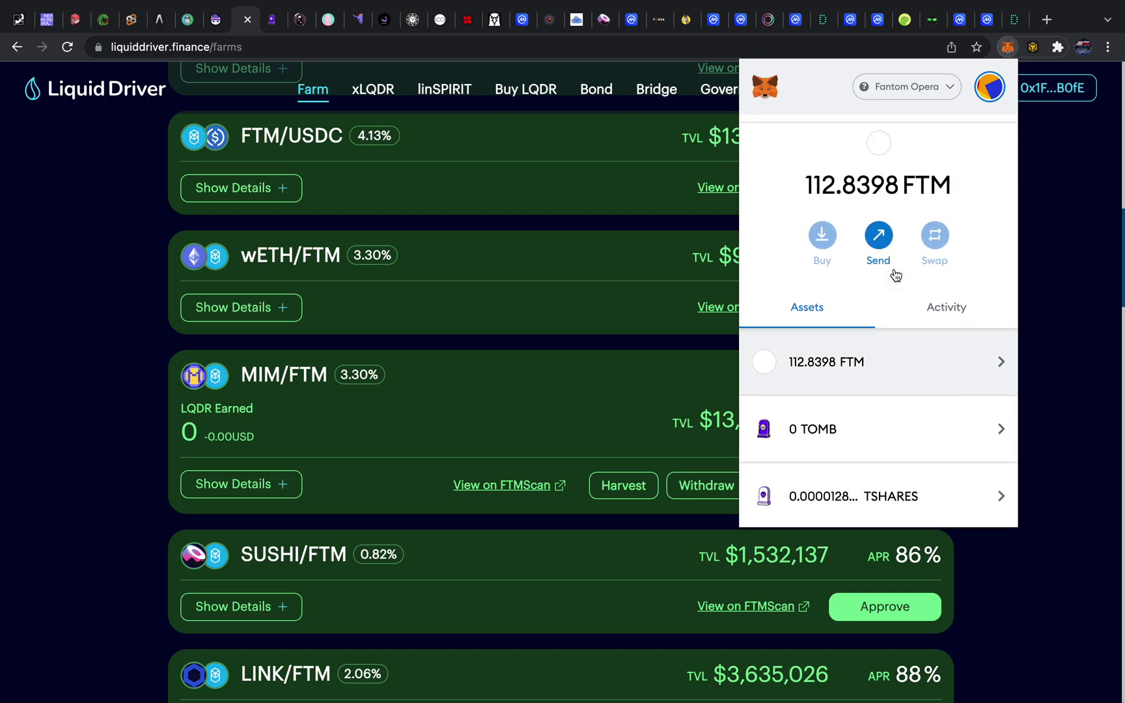
Inspect the dropped Add Liquidity transaction in the wallet and on the block explorer, and dismiss SpookySwap's submission notice
{"action": "left_click", "coordinate": [925, 320]}
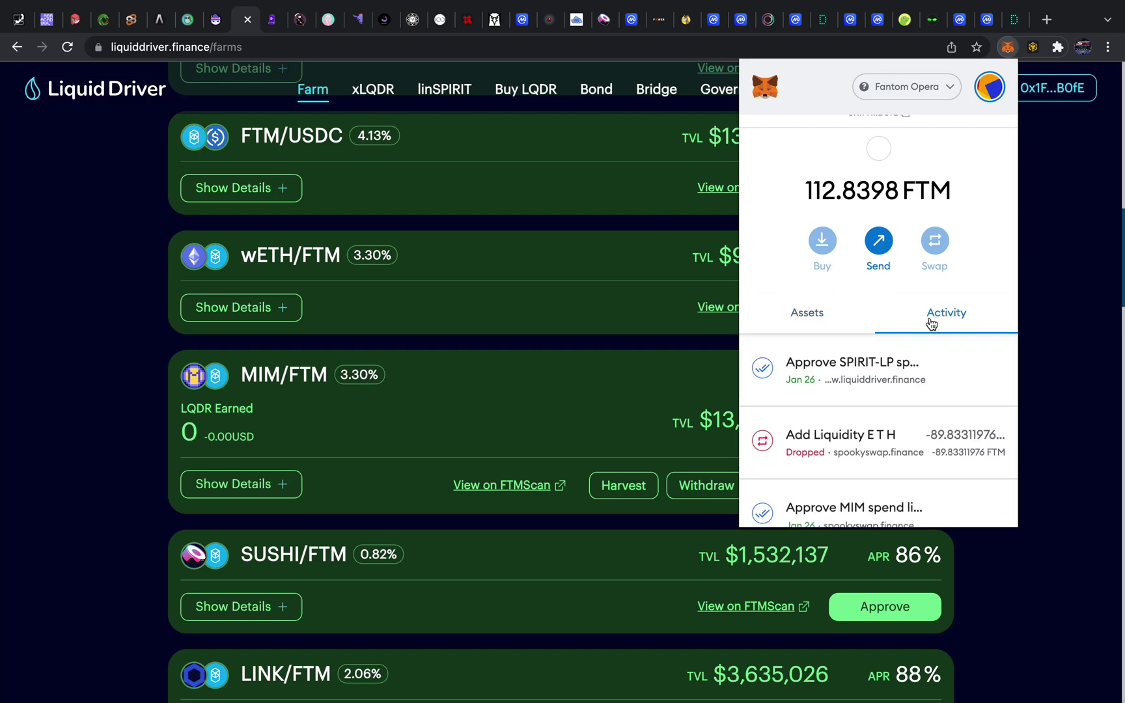
{"action": "left_click", "coordinate": [861, 444]}
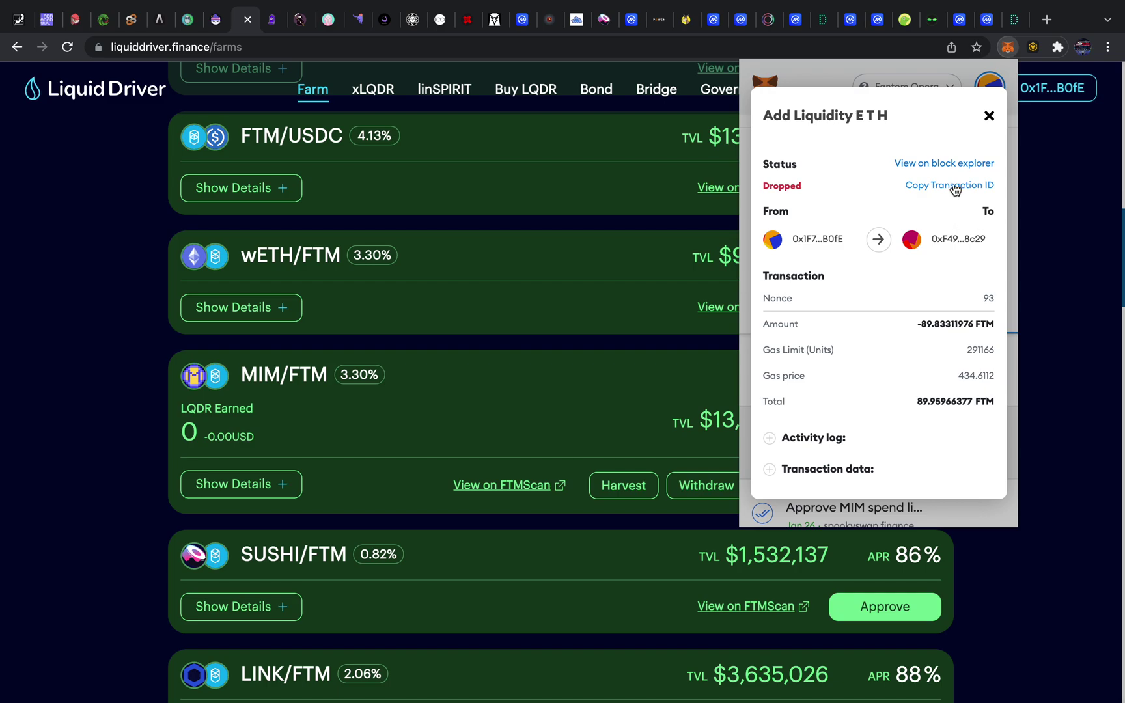
{"action": "left_click", "coordinate": [952, 164]}
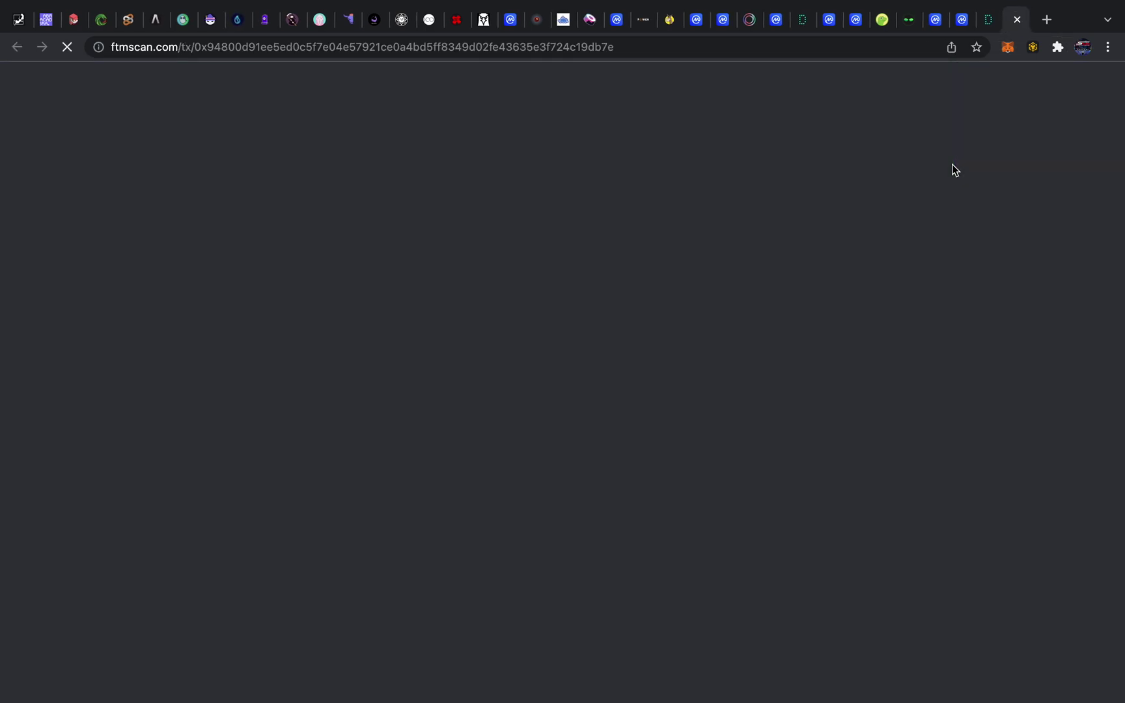
{"action": "left_click", "coordinate": [1017, 20]}
{"action": "left_click", "coordinate": [216, 20]}
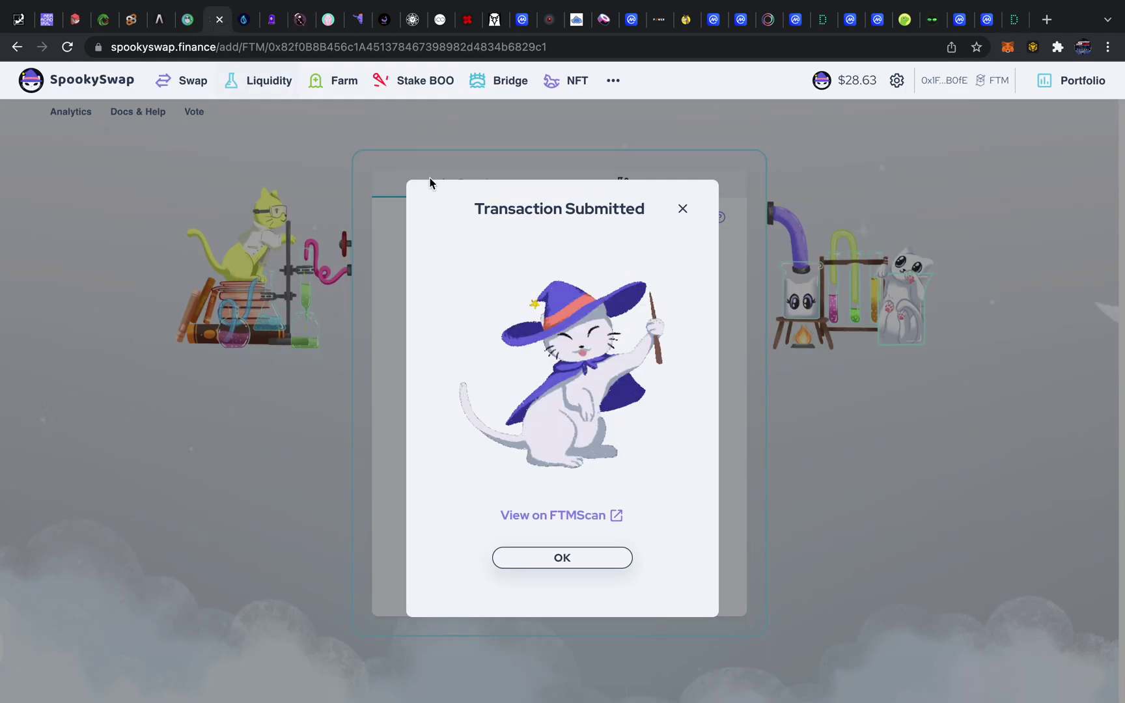
{"action": "left_click", "coordinate": [683, 211]}
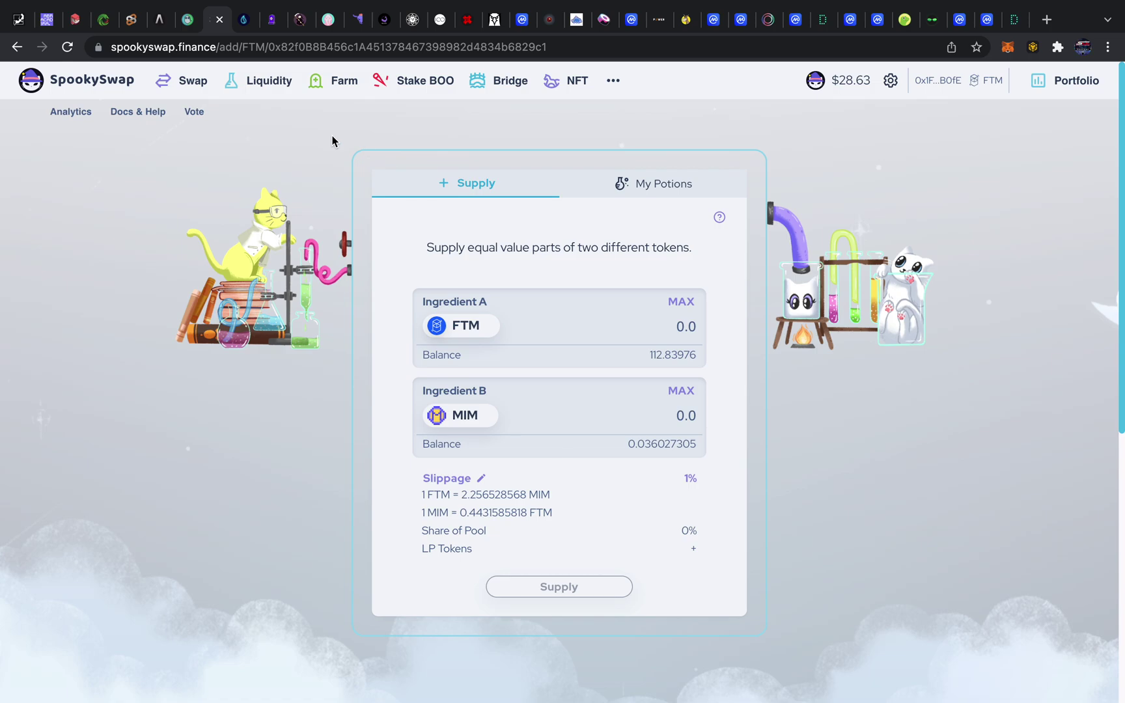
Examine Liquid Driver's Spooky Island farms, comparing the APRs and TVL of pairs such as MIM/FTM and SCREAM/FTM
{"action": "left_click", "coordinate": [245, 24]}
{"action": "scroll", "coordinate": [545, 326], "scroll_direction": "down", "scroll_amount": 9}
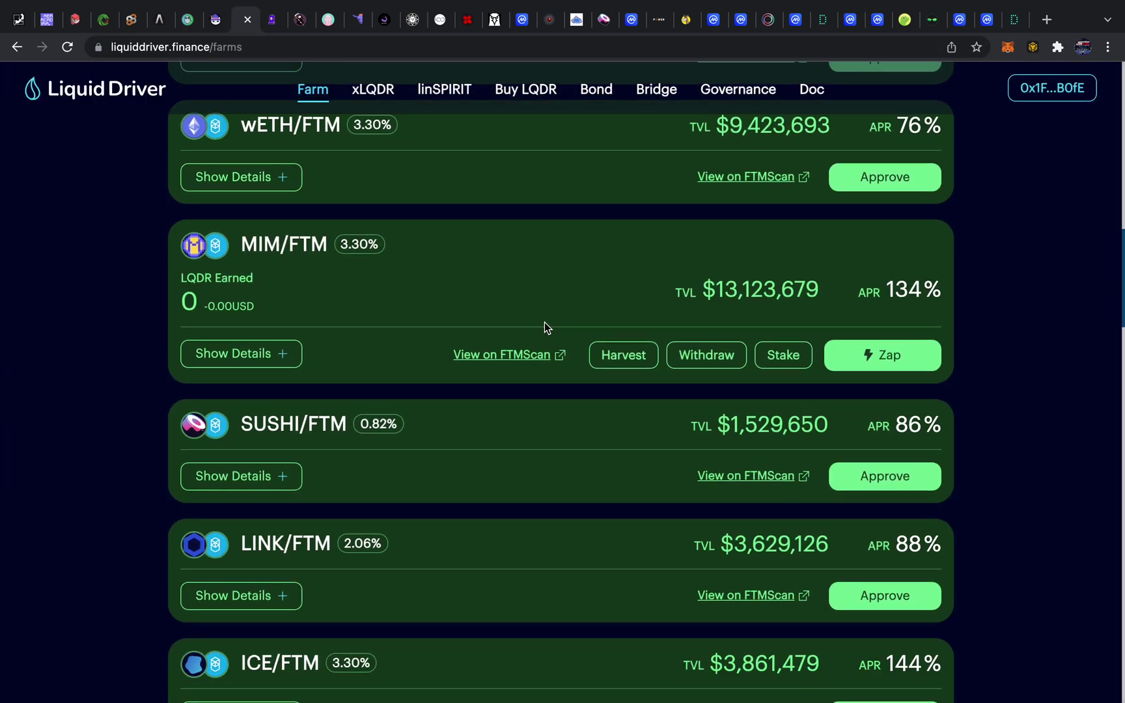
{"action": "scroll", "coordinate": [544, 321], "scroll_direction": "down", "scroll_amount": 8}
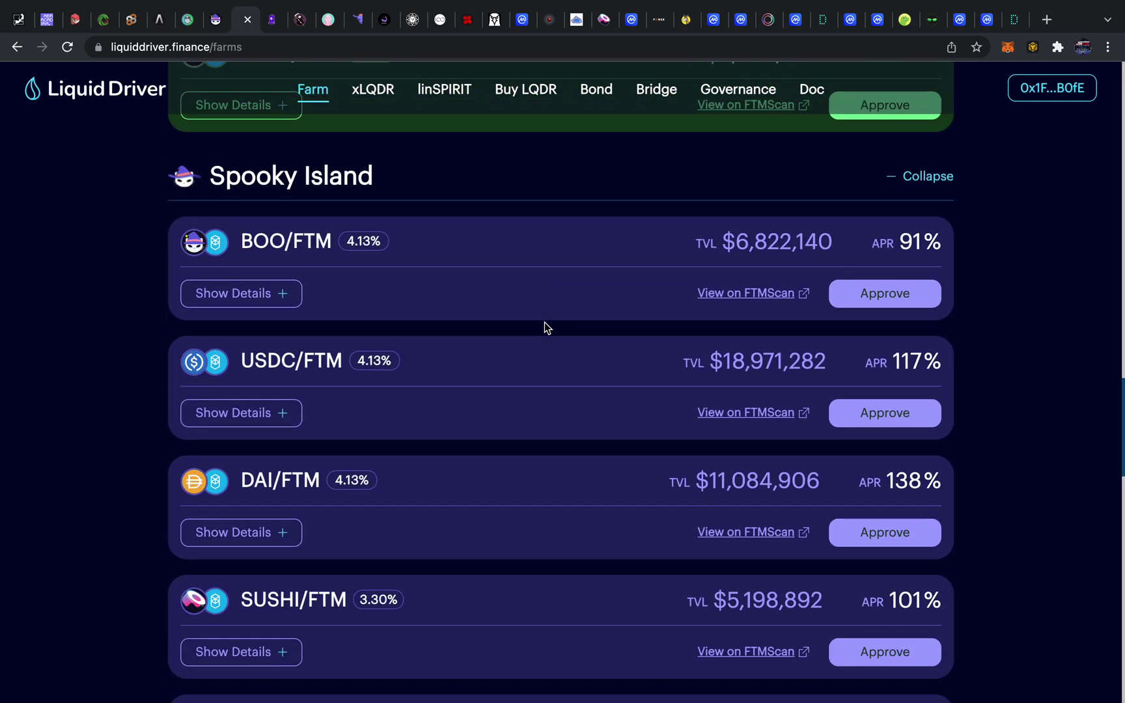
{"action": "scroll", "coordinate": [545, 322], "scroll_direction": "down", "scroll_amount": 6}
{"action": "scroll", "coordinate": [544, 321], "scroll_direction": "down", "scroll_amount": 6}
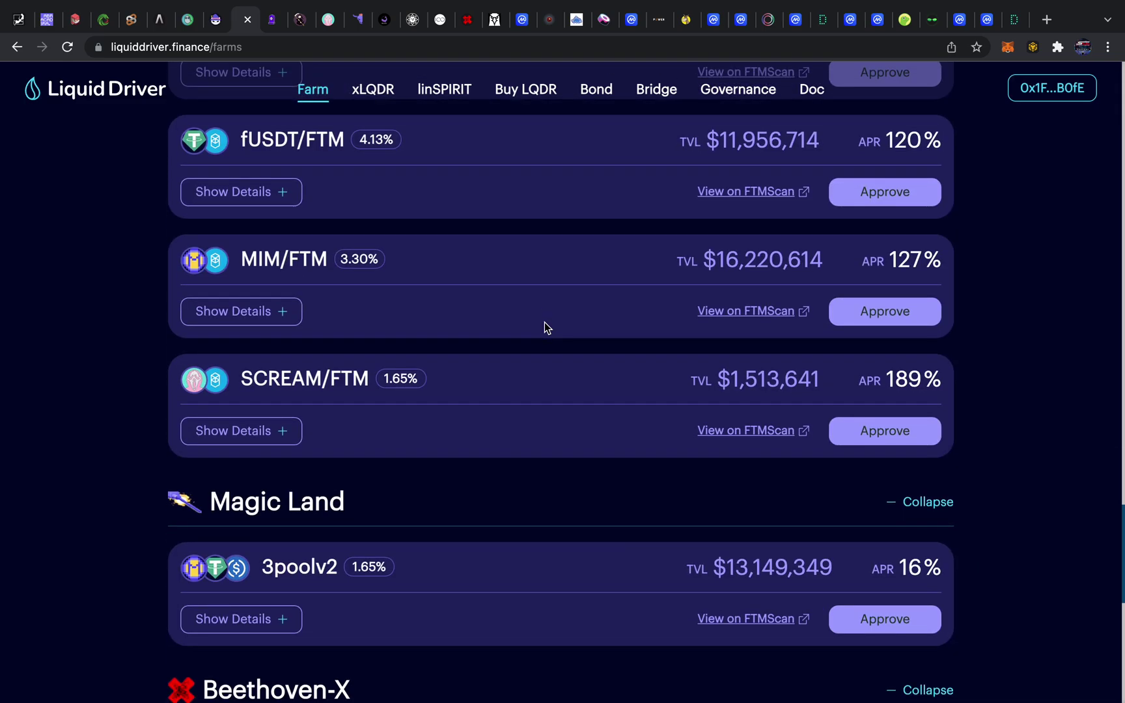
{"action": "scroll", "coordinate": [545, 325], "scroll_direction": "down", "scroll_amount": 4}
{"action": "scroll", "coordinate": [544, 324], "scroll_direction": "up", "scroll_amount": 20}
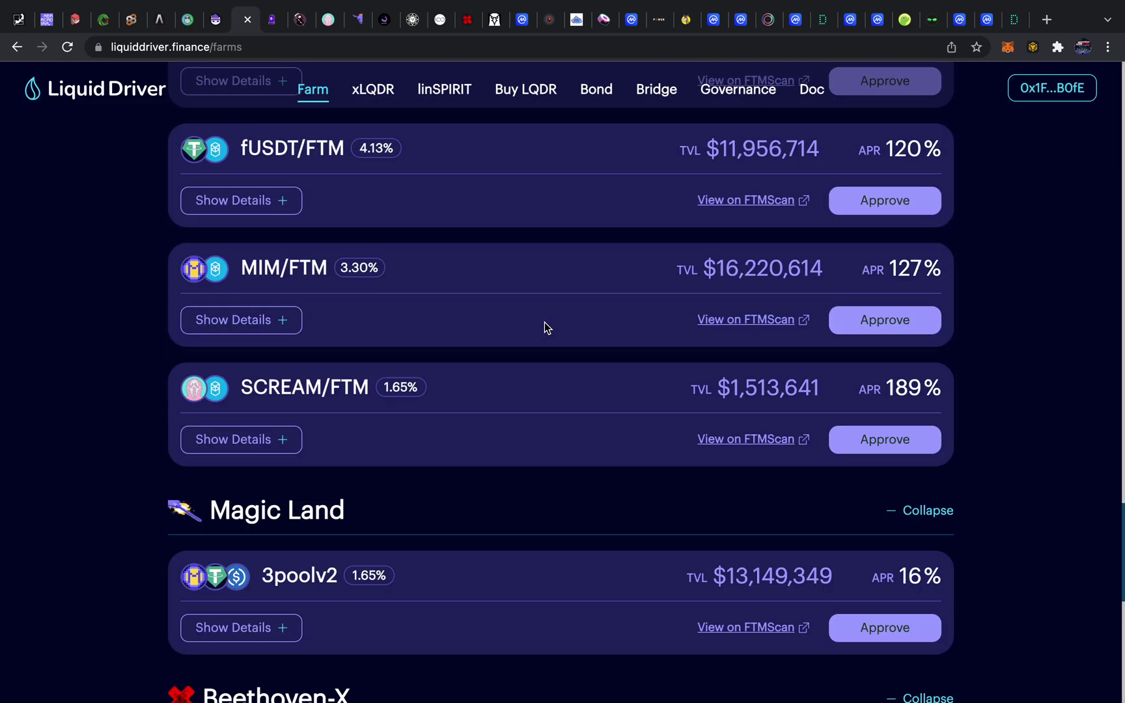
{"action": "scroll", "coordinate": [544, 322], "scroll_direction": "down", "scroll_amount": 20}
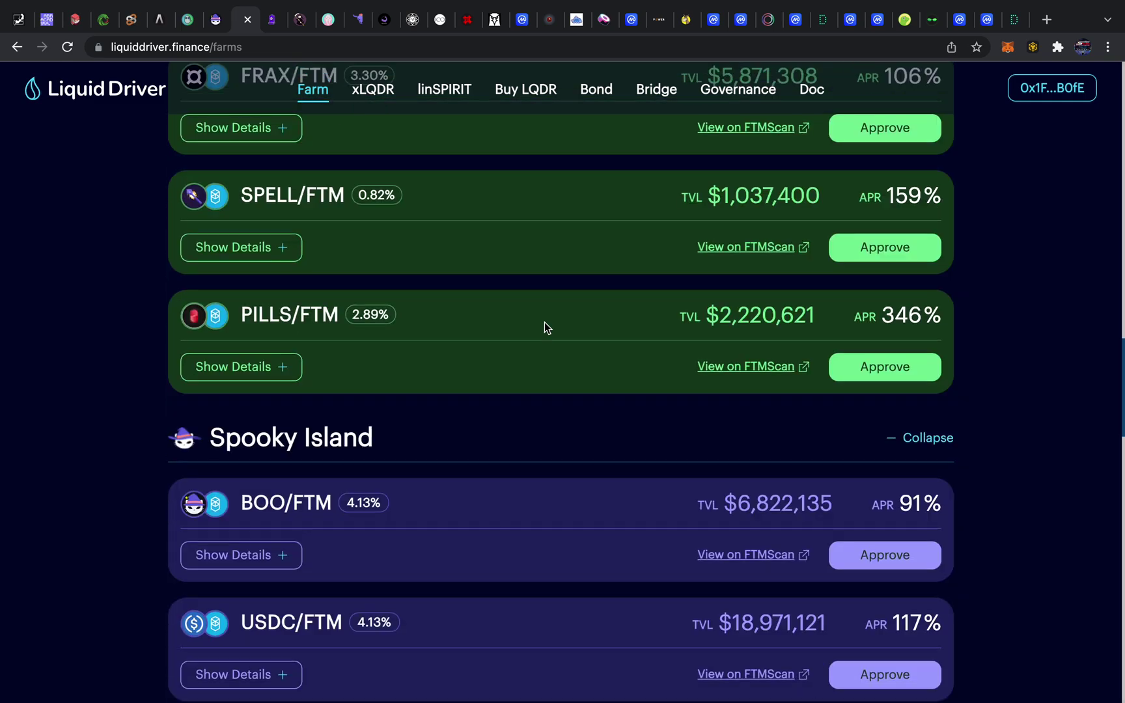
{"action": "scroll", "coordinate": [545, 323], "scroll_direction": "down", "scroll_amount": 17}
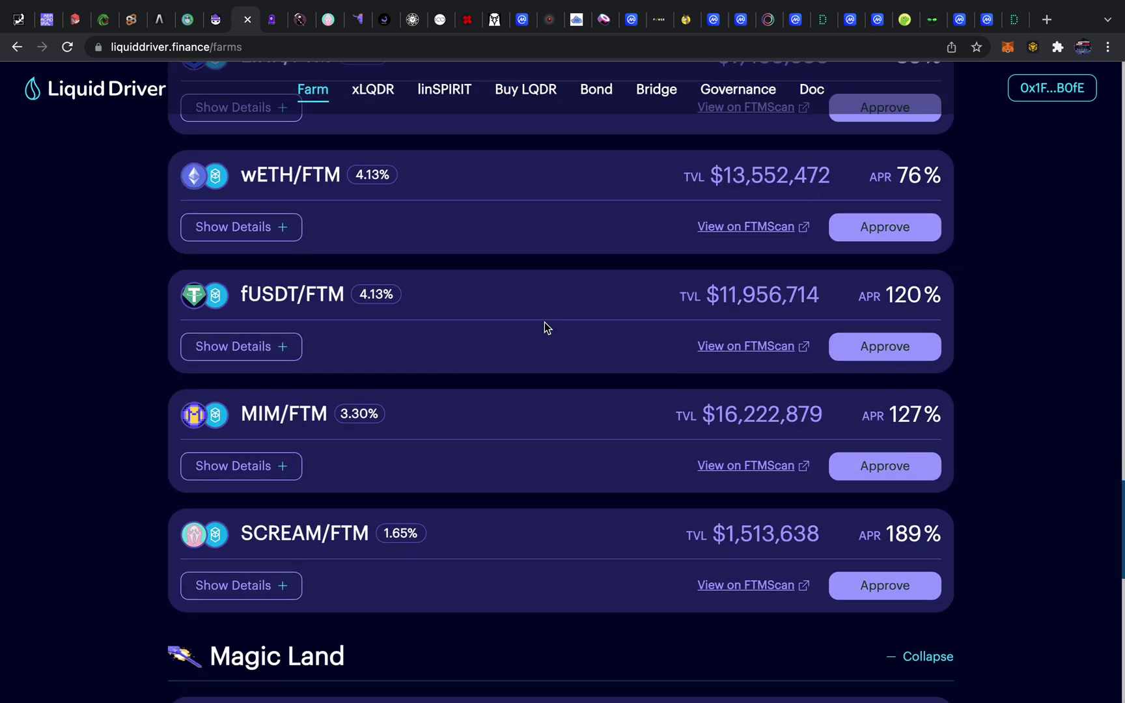
{"action": "scroll", "coordinate": [544, 325], "scroll_direction": "up", "scroll_amount": 1}
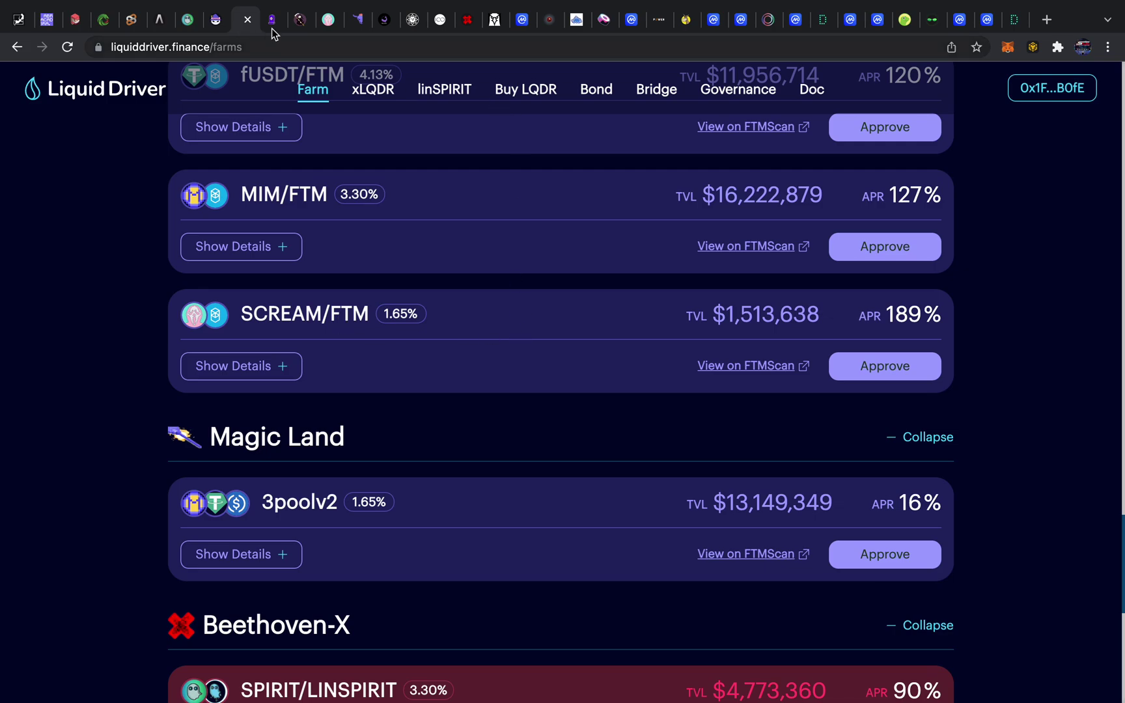
Switch to SpookySwap and set up a market swap of 30 FTM for SCREAM
{"action": "left_click", "coordinate": [216, 25]}
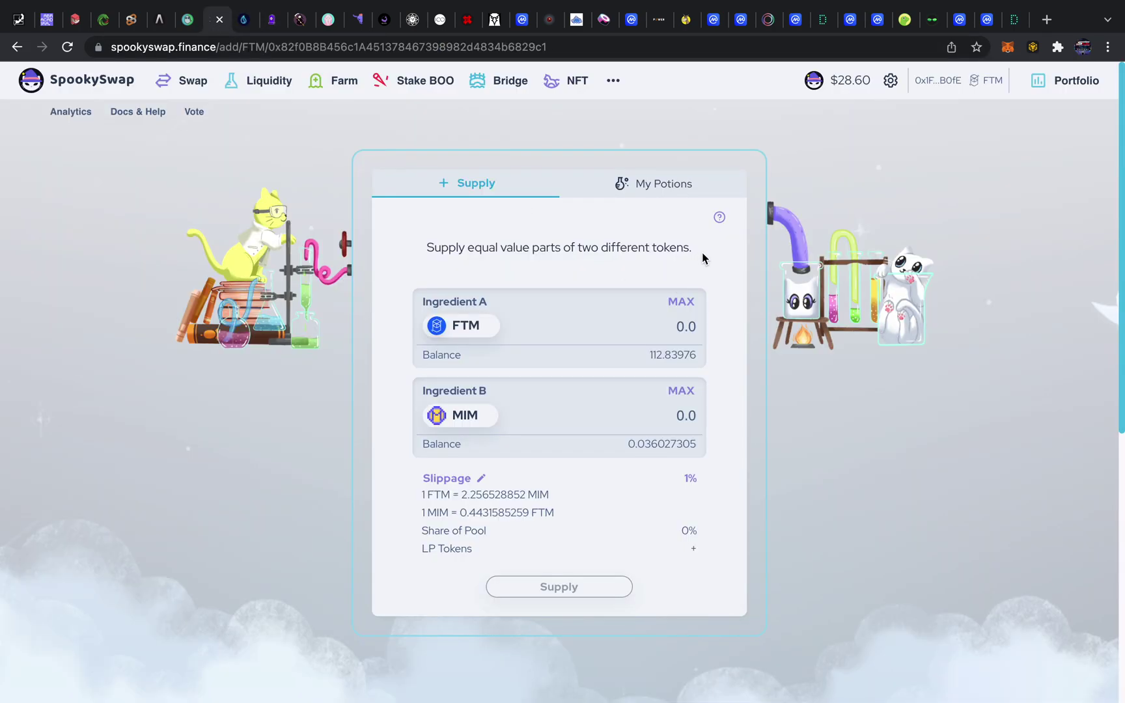
{"action": "left_click", "coordinate": [195, 83]}
{"action": "left_click", "coordinate": [483, 402]}
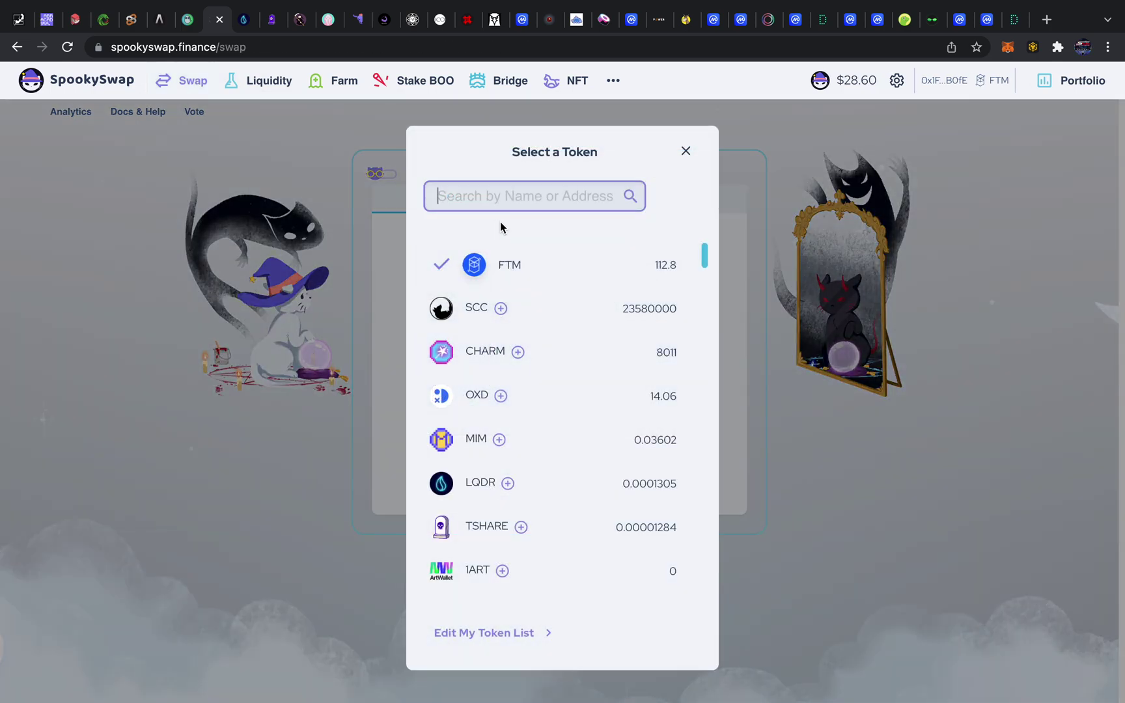
{"action": "type", "text": "scr"}
{"action": "left_click", "coordinate": [477, 278]}
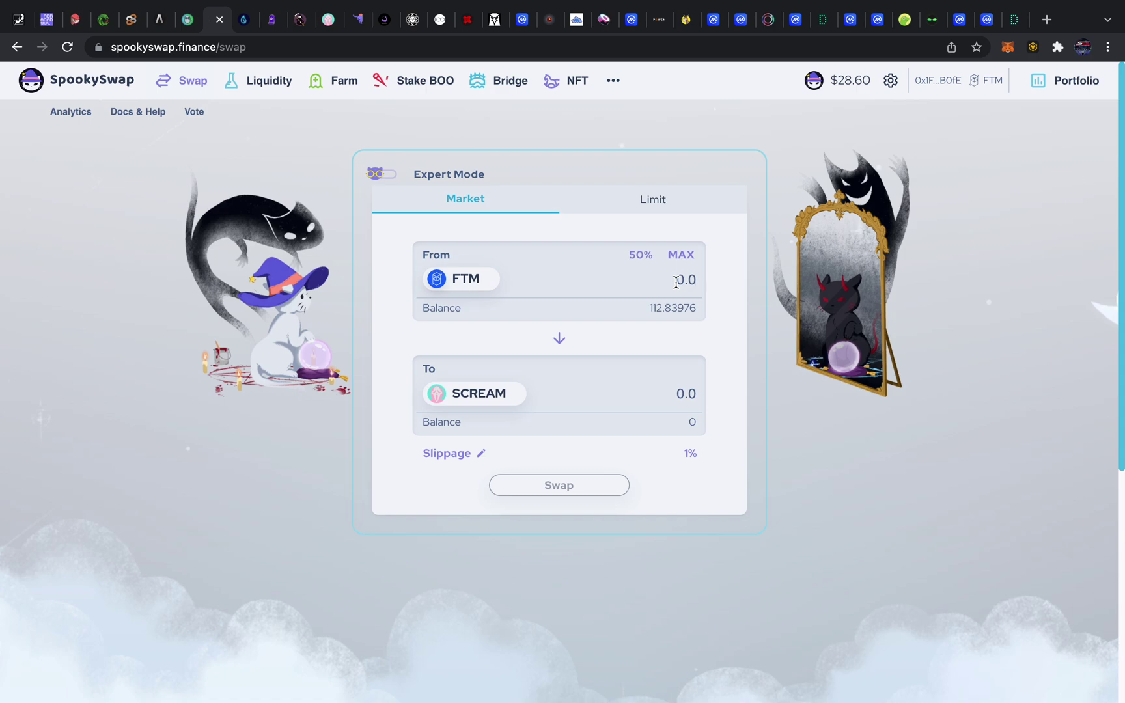
{"action": "type", "text": "30"}
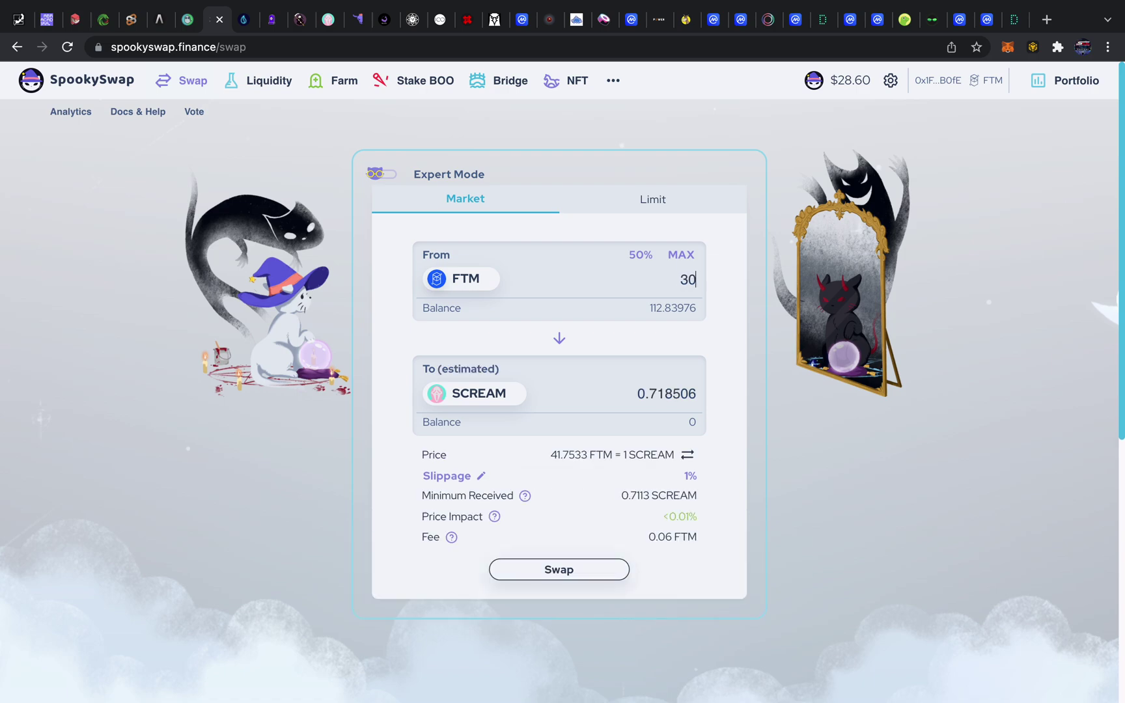
Submit the FTM to SCREAM swap, confirm it in MetaMask, and check its transaction details on FTMScan
{"action": "left_click", "coordinate": [560, 570]}
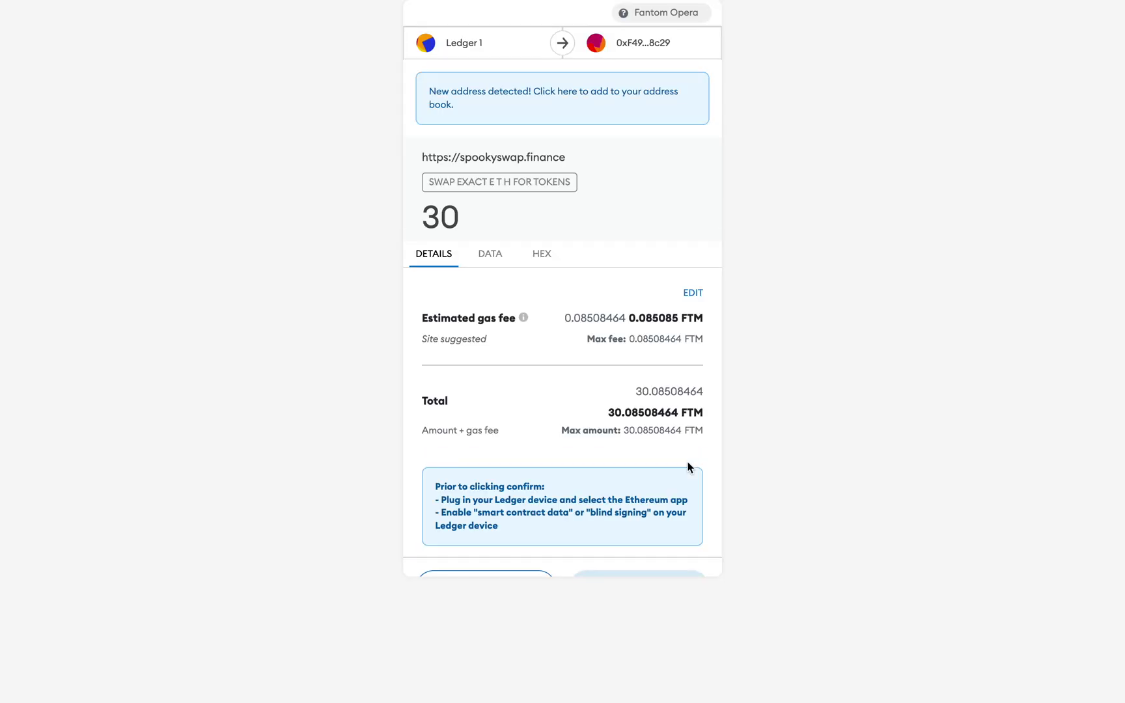
{"action": "scroll", "coordinate": [683, 486], "scroll_direction": "down", "scroll_amount": 2}
{"action": "left_click", "coordinate": [680, 540]}
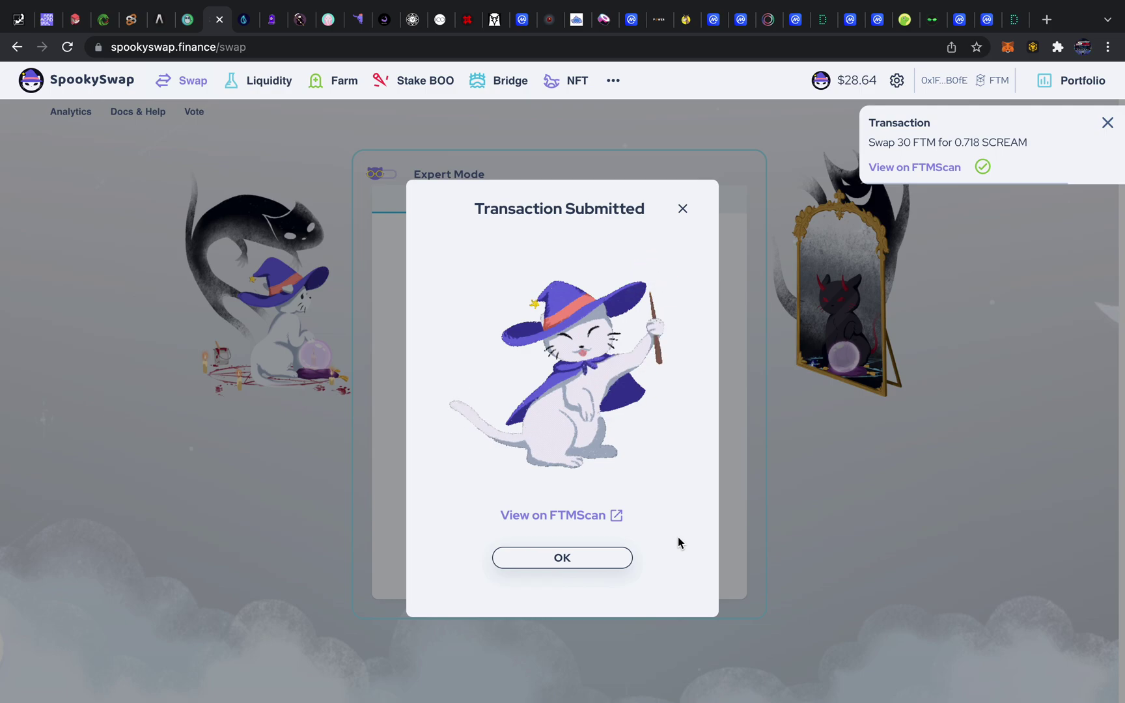
{"action": "left_click", "coordinate": [578, 518]}
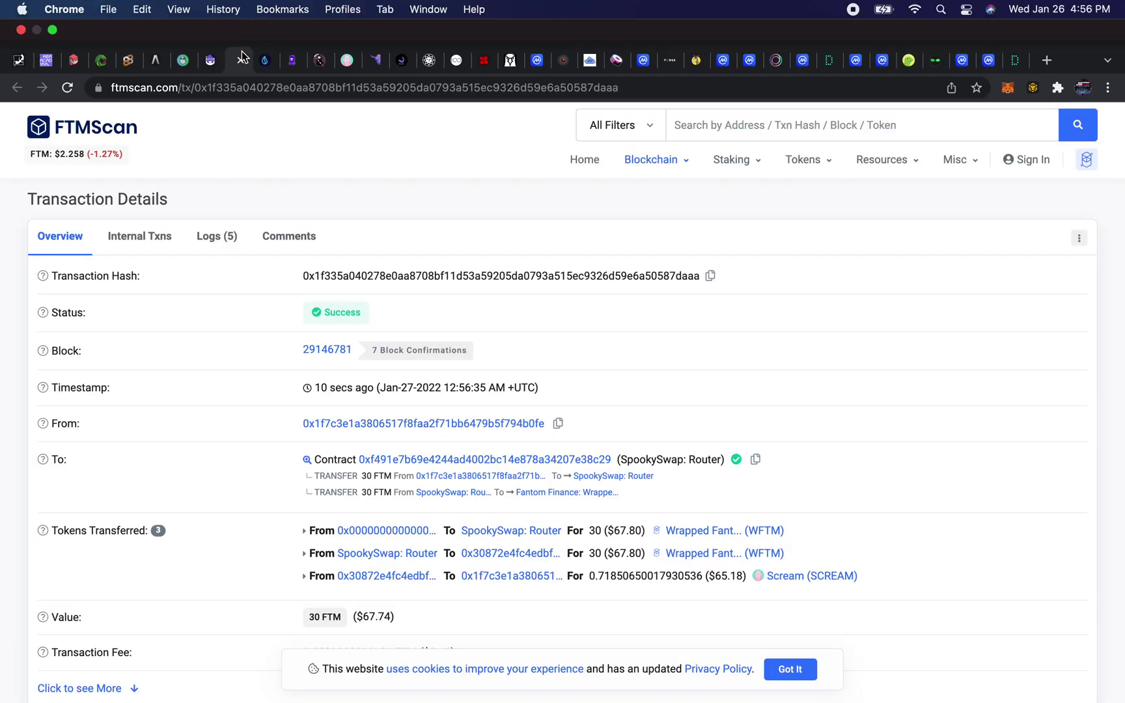
{"action": "left_click", "coordinate": [240, 60]}
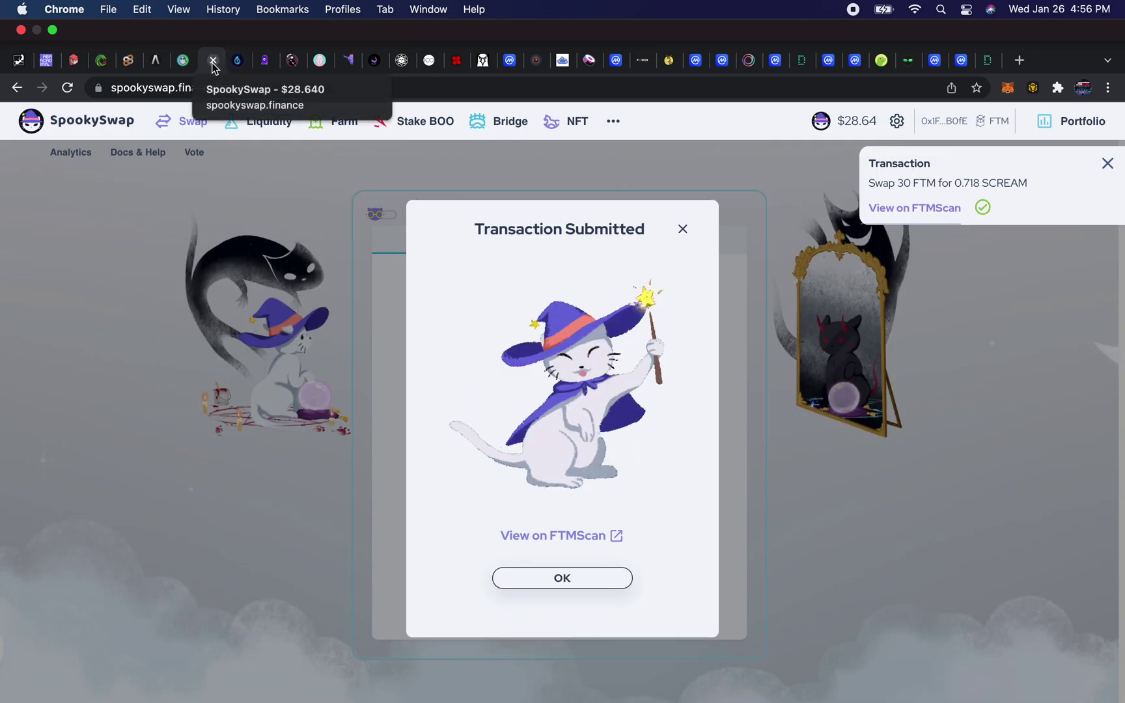
Close the SpookySwap tab and check the pending swap and the SCREAM balance in MetaMask
{"action": "left_click", "coordinate": [213, 60]}
{"action": "left_click", "coordinate": [1007, 50]}
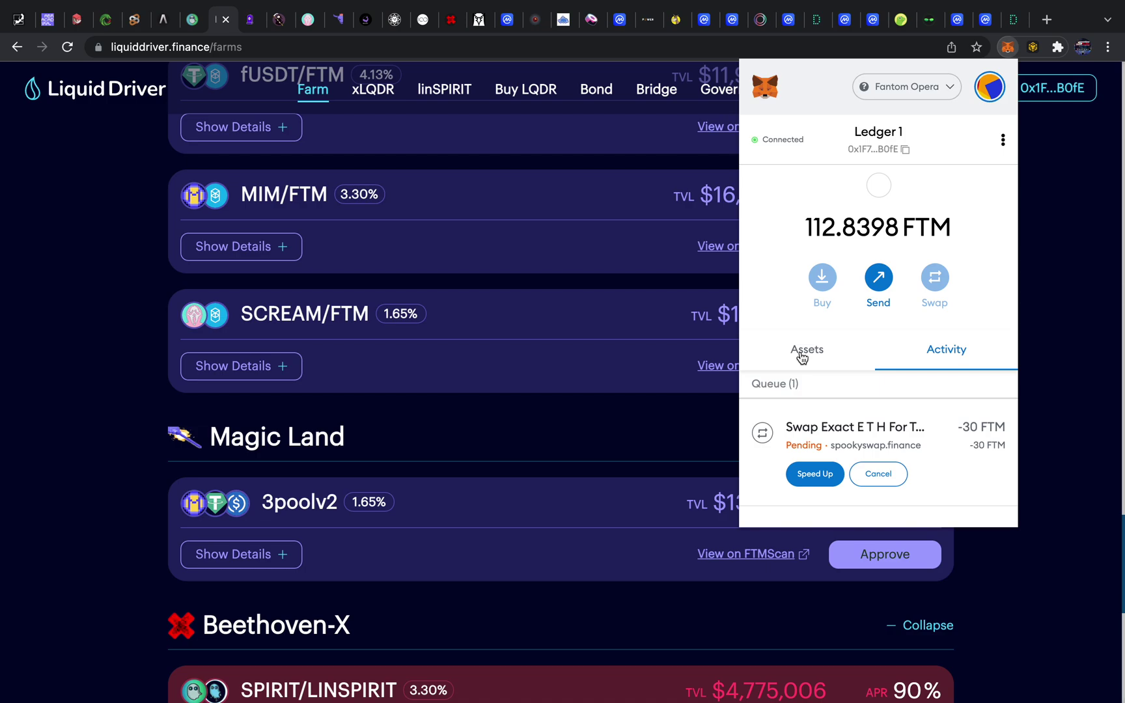
{"action": "scroll", "coordinate": [846, 391], "scroll_direction": "down", "scroll_amount": 2}
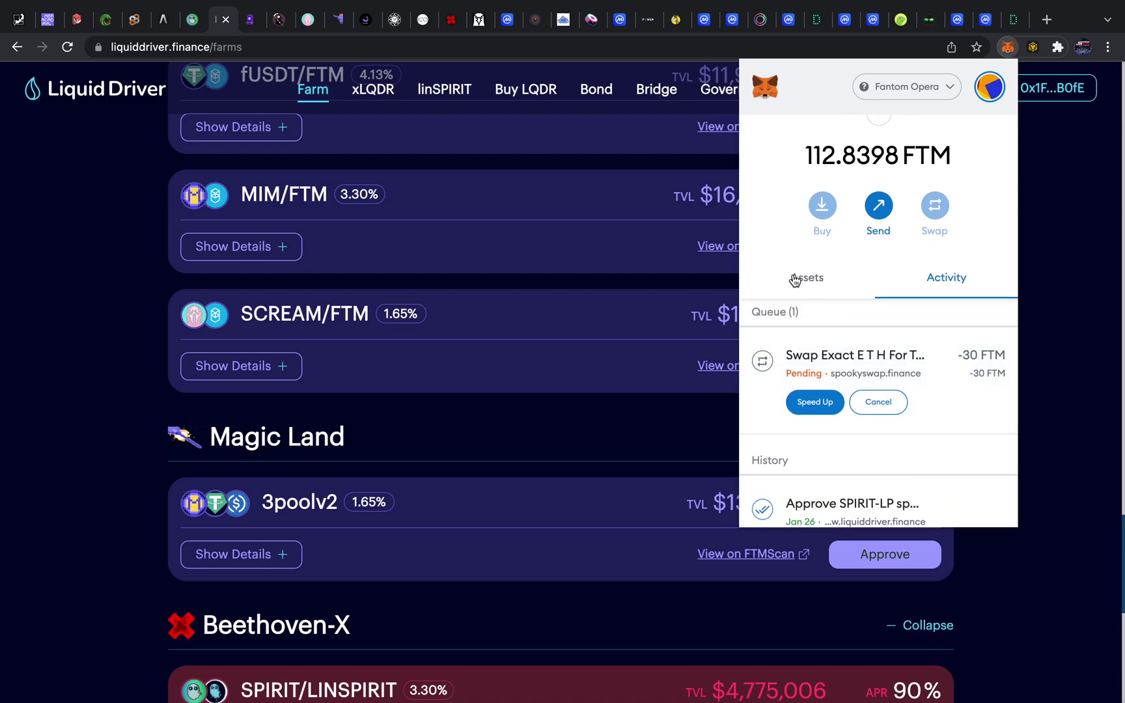
{"action": "left_click", "coordinate": [795, 280]}
{"action": "scroll", "coordinate": [879, 432], "scroll_direction": "down", "scroll_amount": 6}
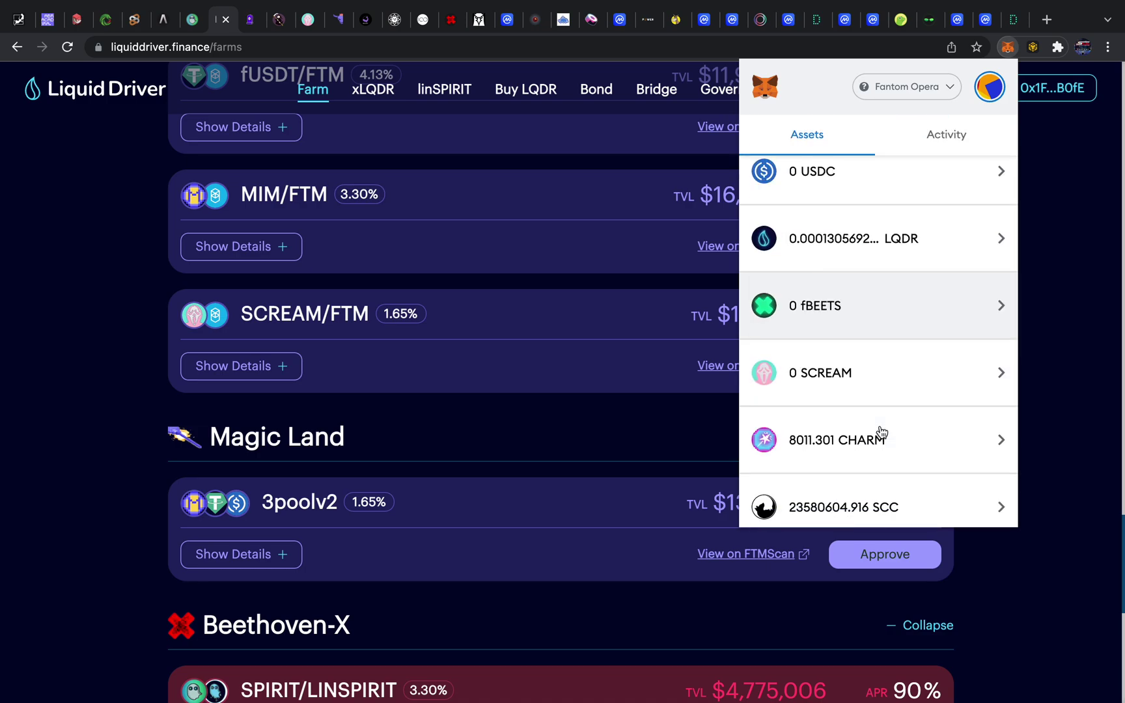
{"action": "left_click", "coordinate": [65, 228]}
Open spookyswap.finance/swap in a new browser tab and place that tab just before Liquid Driver
{"action": "mouse_move", "coordinate": [189, 41]}
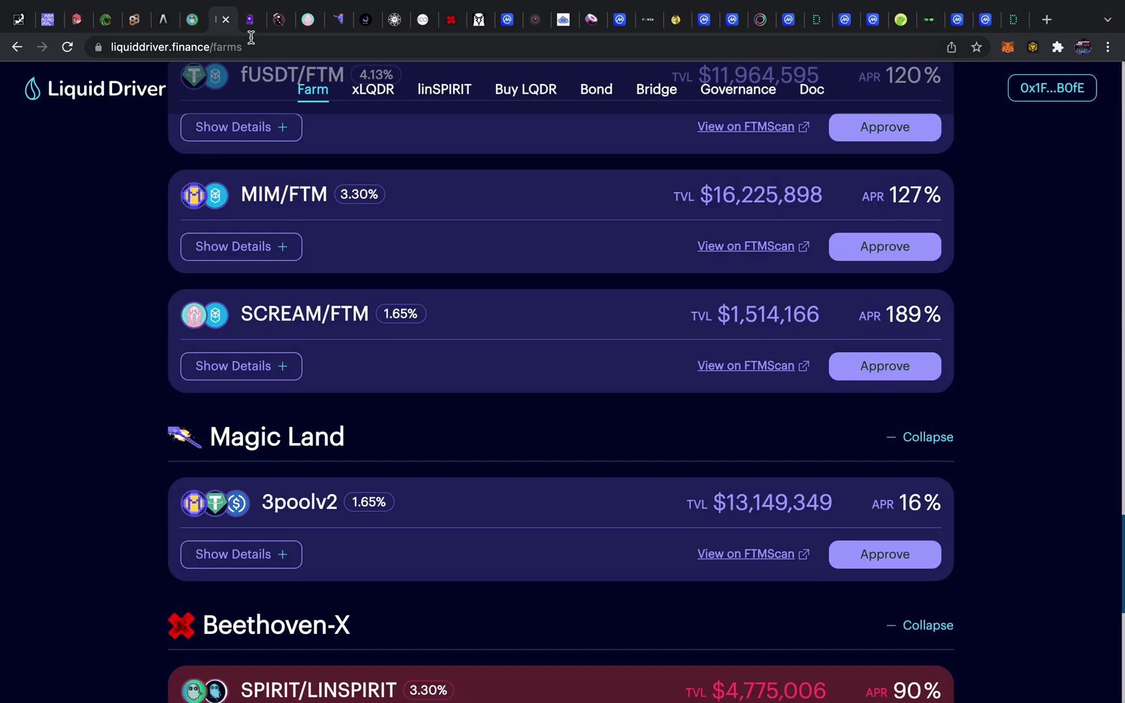
{"action": "left_click", "coordinate": [250, 30]}
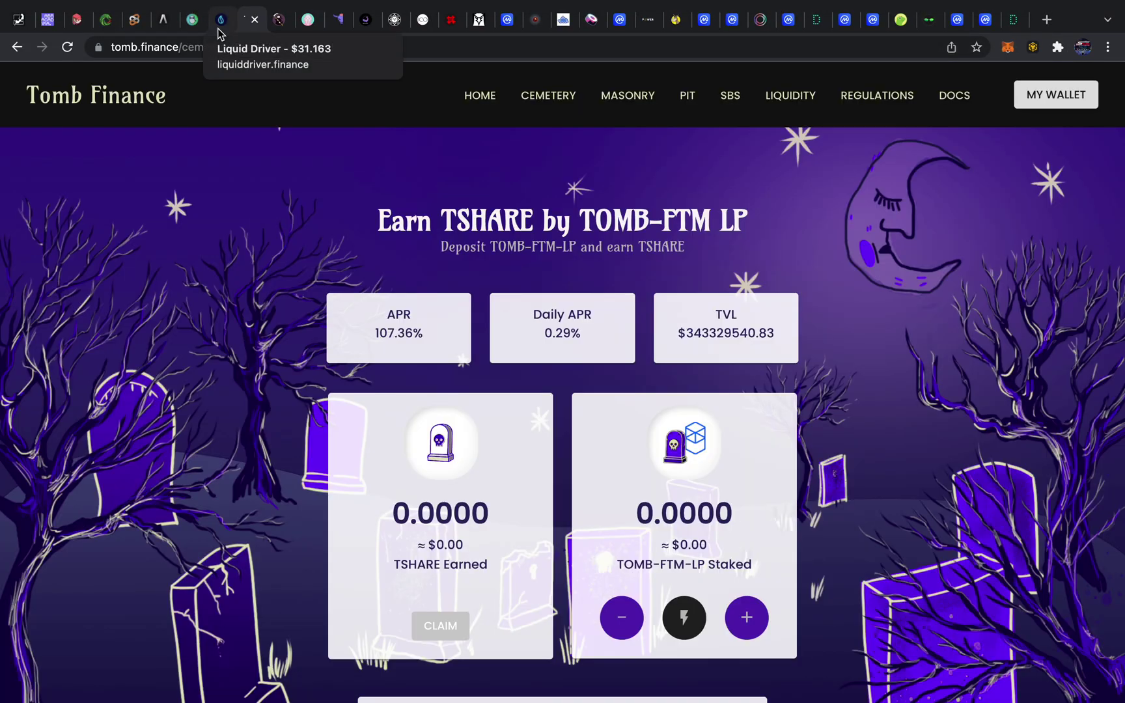
{"action": "left_click", "coordinate": [1046, 20]}
{"action": "type", "text": "spoo"}
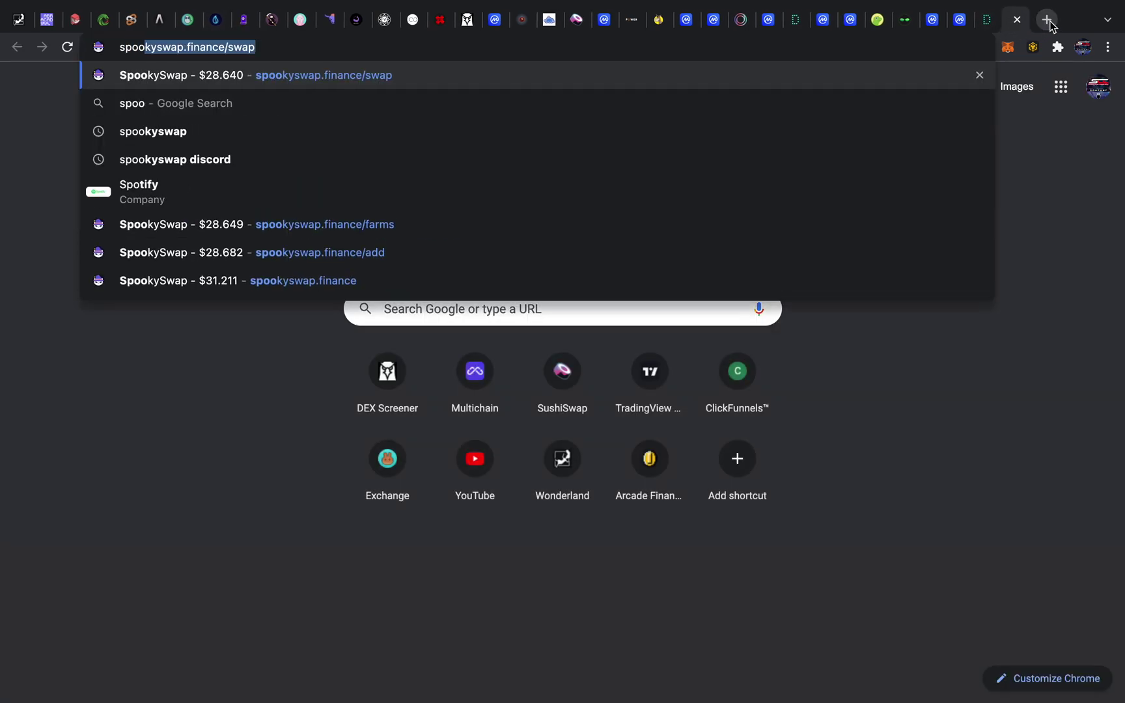
{"action": "key", "text": "Return"}
{"action": "left_click_drag", "start_coordinate": [1017, 21], "coordinate": [215, 31]}
Open SpookySwap's liquidity supply page, pair FTM with SCREAM, and use the maximum SCREAM balance
{"action": "left_click", "coordinate": [266, 84]}
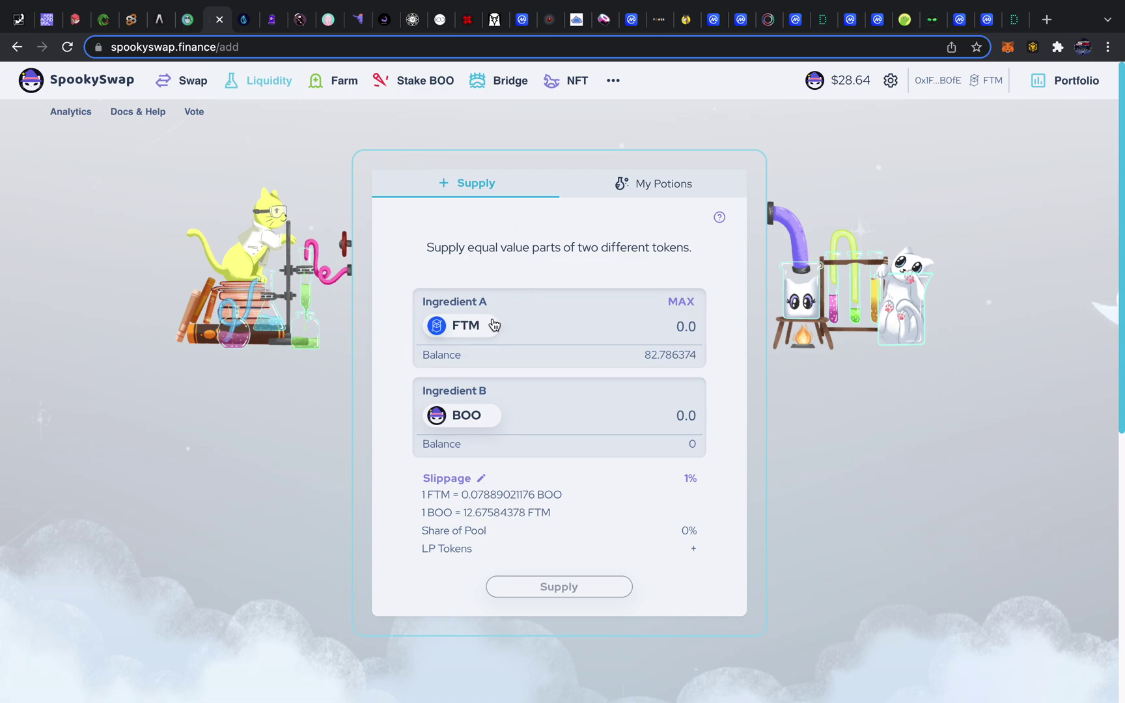
{"action": "left_click", "coordinate": [485, 417]}
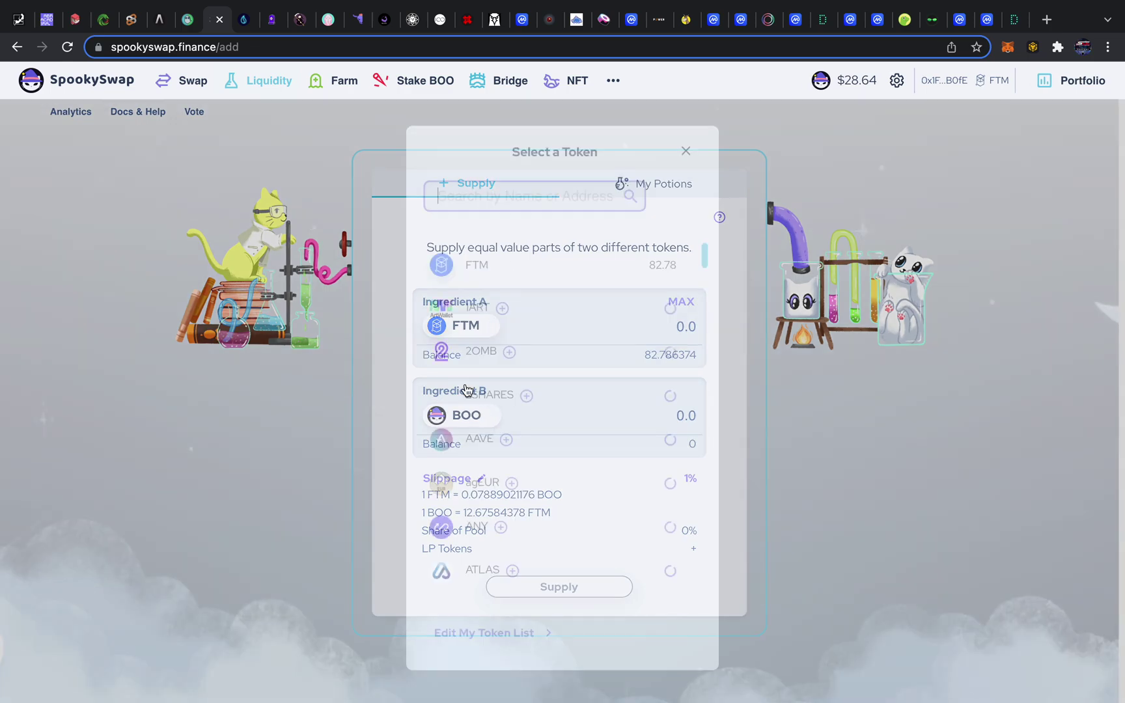
{"action": "type", "text": "scream"}
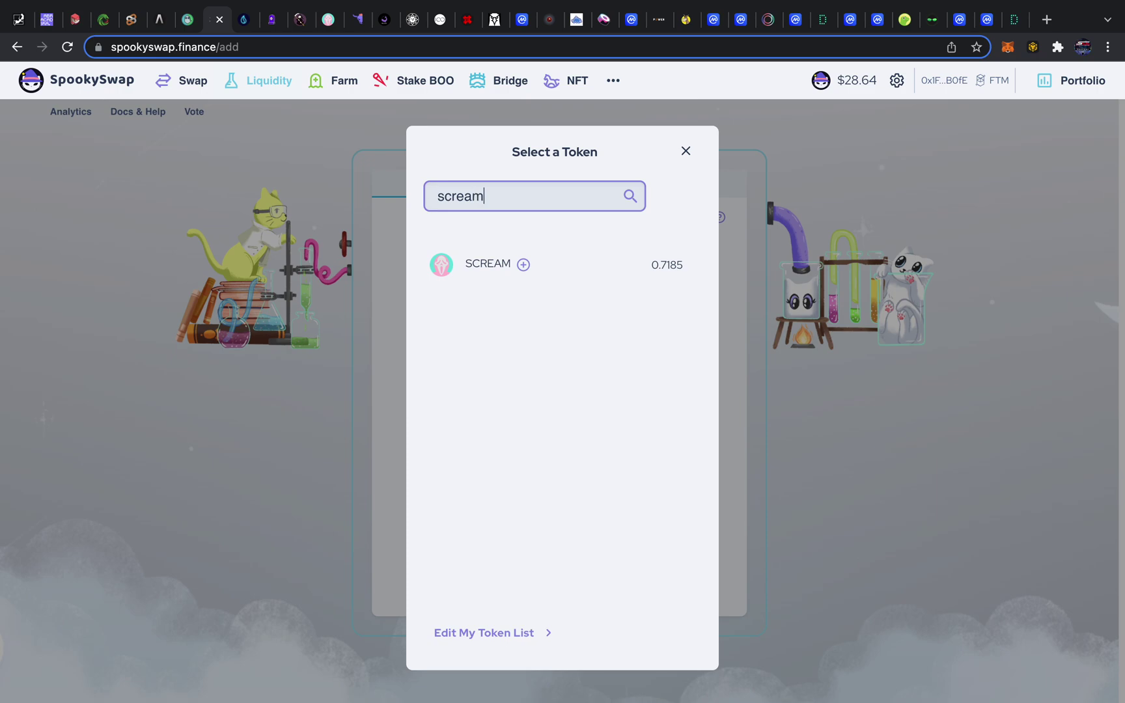
{"action": "left_click", "coordinate": [492, 274]}
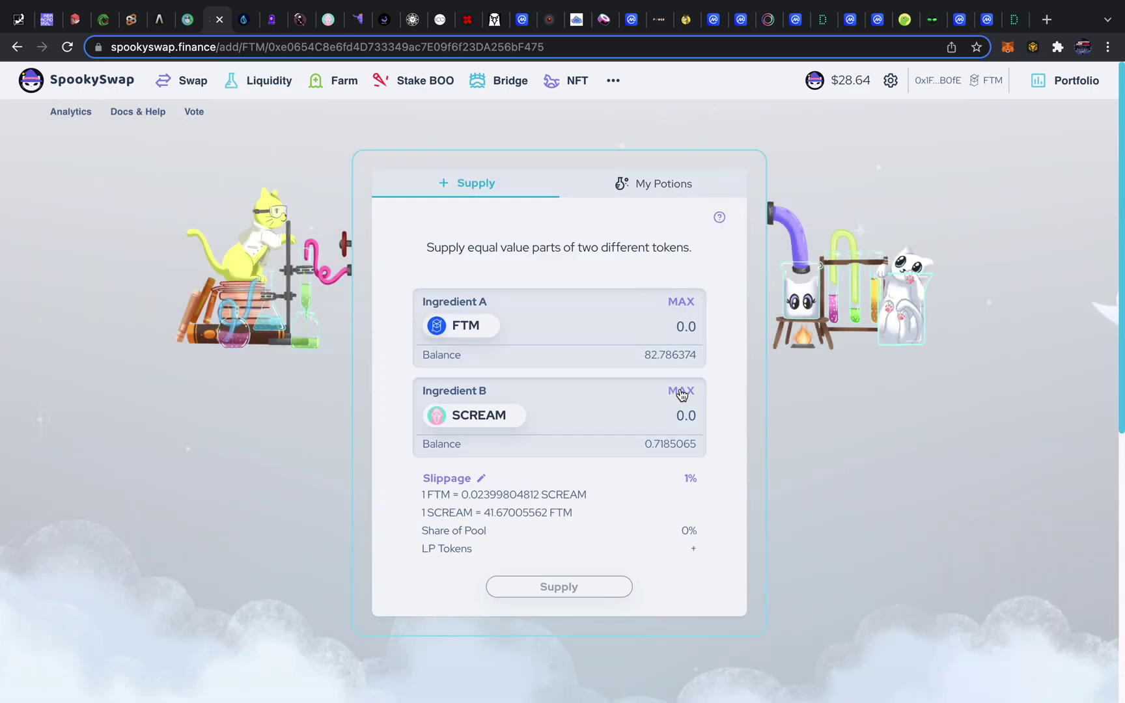
{"action": "left_click", "coordinate": [680, 392]}
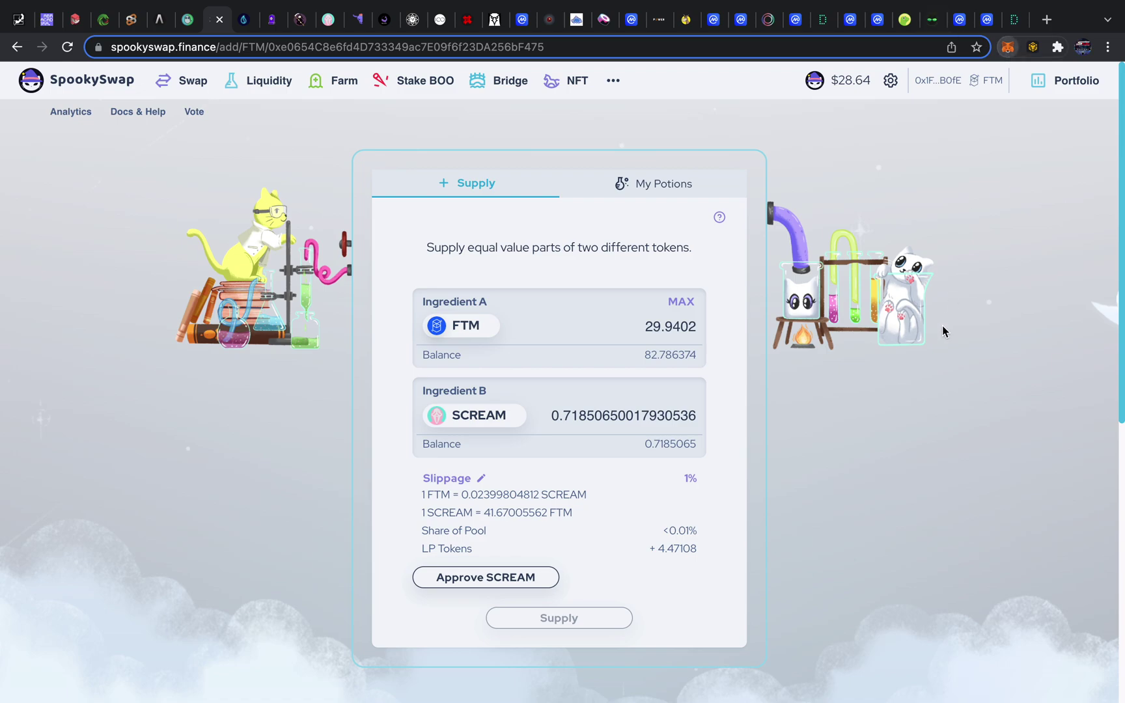
Review the recent activity and the token balances in MetaMask, including SCREAM and the existing LP tokens
{"action": "left_click", "coordinate": [942, 349]}
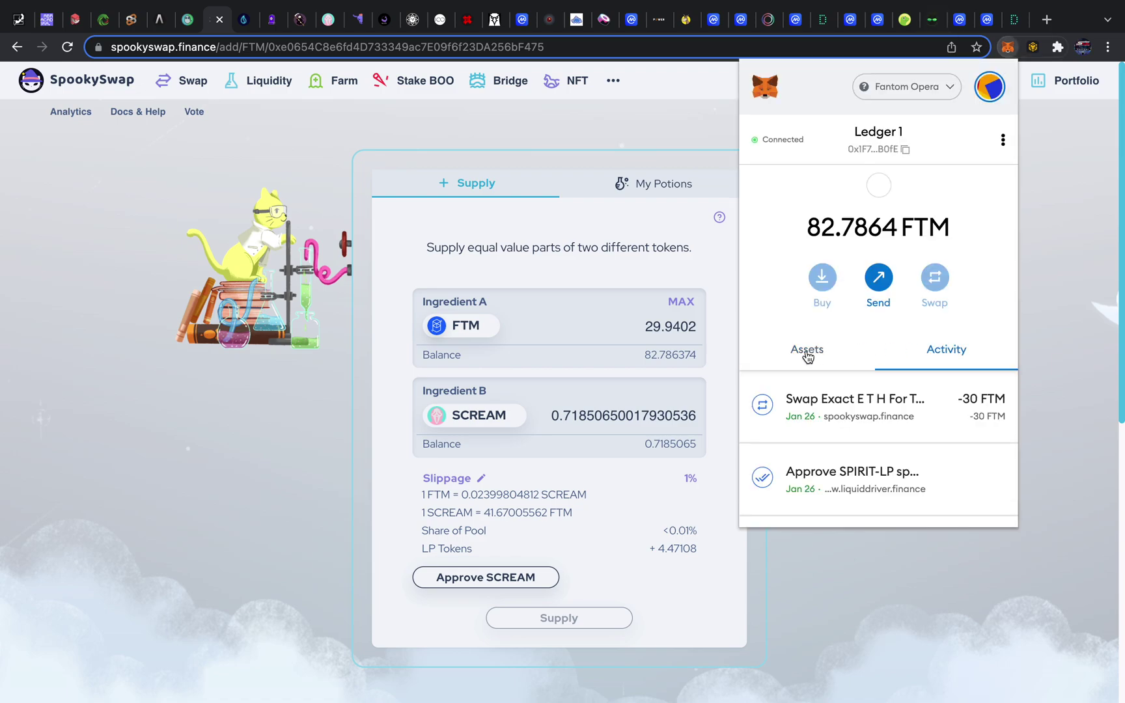
{"action": "scroll", "coordinate": [846, 430], "scroll_direction": "down", "scroll_amount": 2}
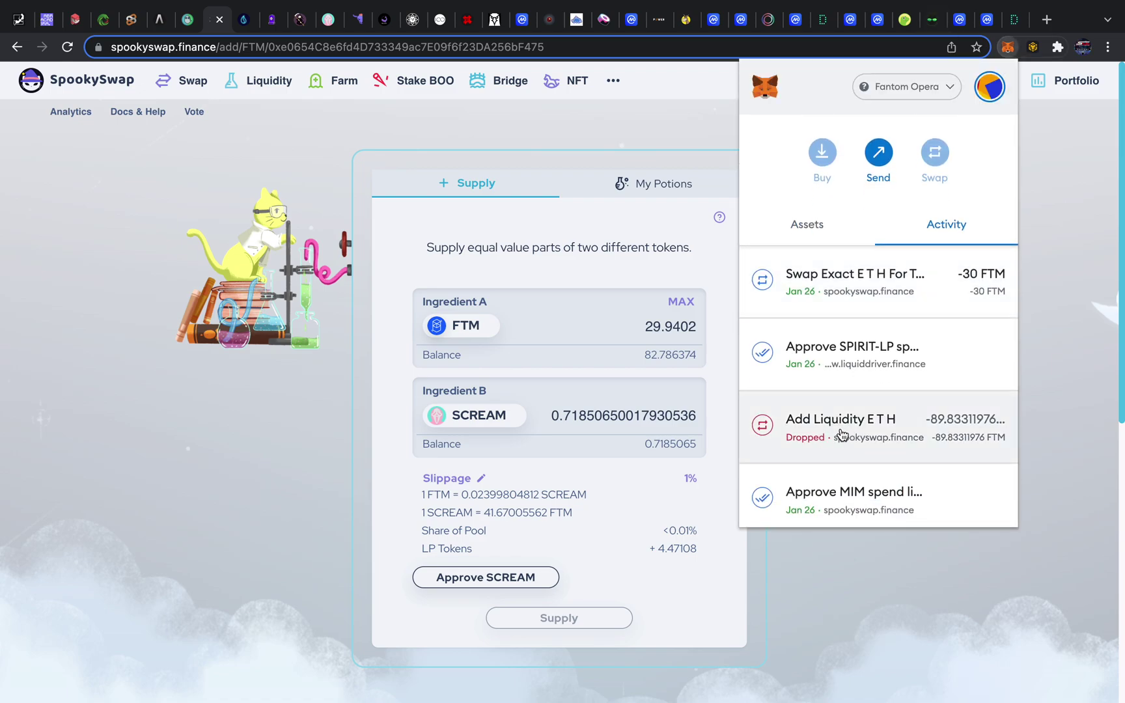
{"action": "left_click", "coordinate": [817, 227]}
{"action": "scroll", "coordinate": [821, 331], "scroll_direction": "down", "scroll_amount": 3}
{"action": "scroll", "coordinate": [819, 329], "scroll_direction": "down", "scroll_amount": 2}
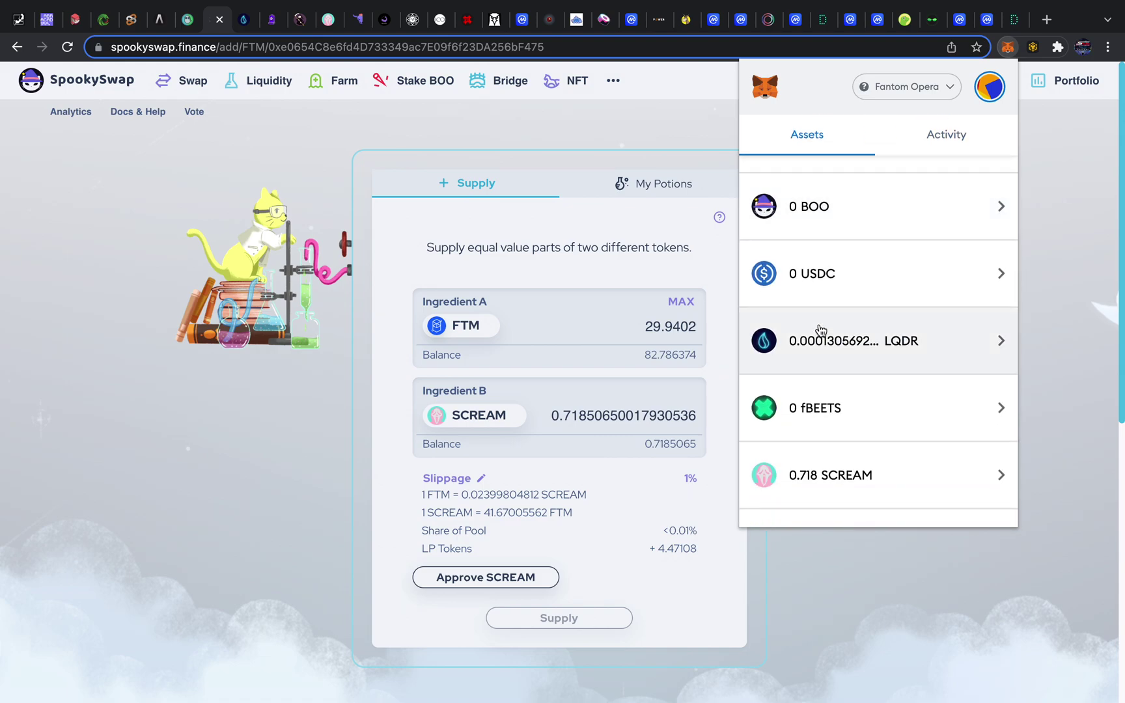
{"action": "scroll", "coordinate": [865, 357], "scroll_direction": "down", "scroll_amount": 5}
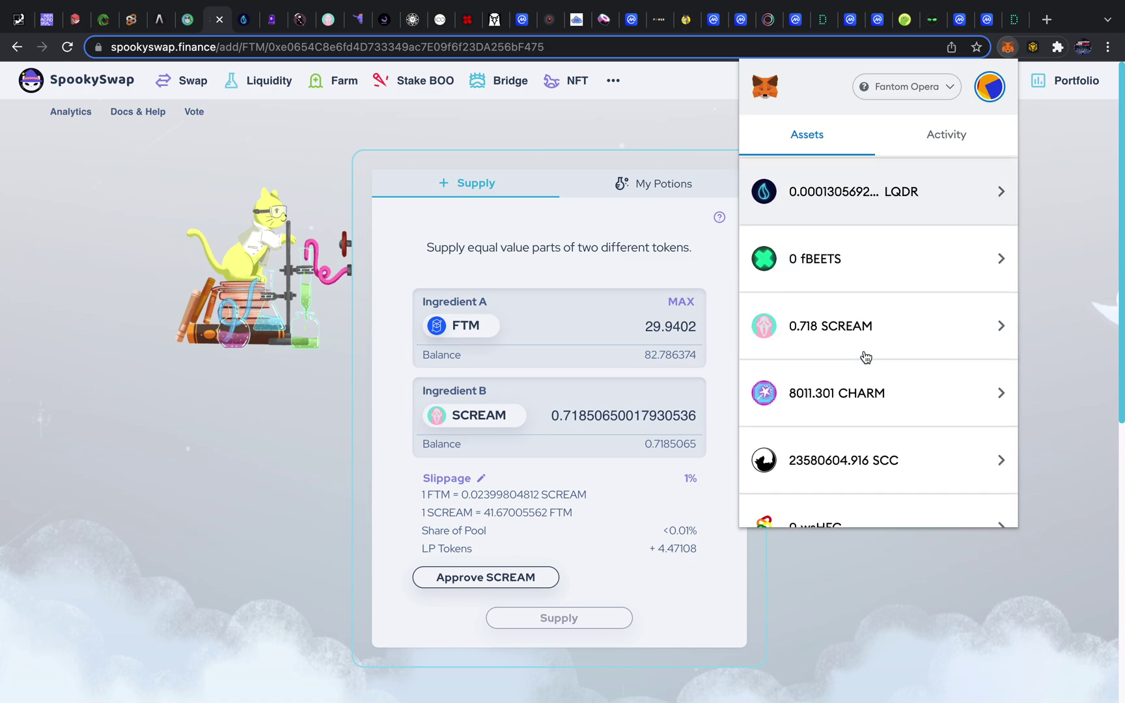
{"action": "scroll", "coordinate": [865, 357], "scroll_direction": "down", "scroll_amount": 9}
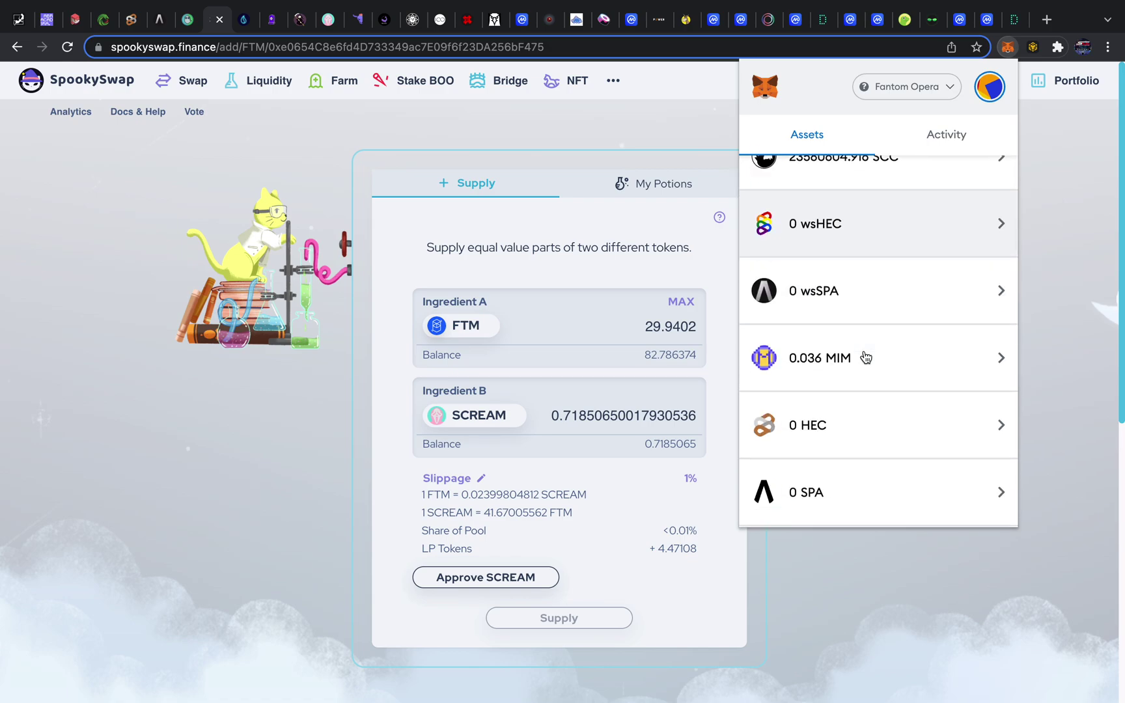
{"action": "scroll", "coordinate": [865, 357], "scroll_direction": "down", "scroll_amount": 3}
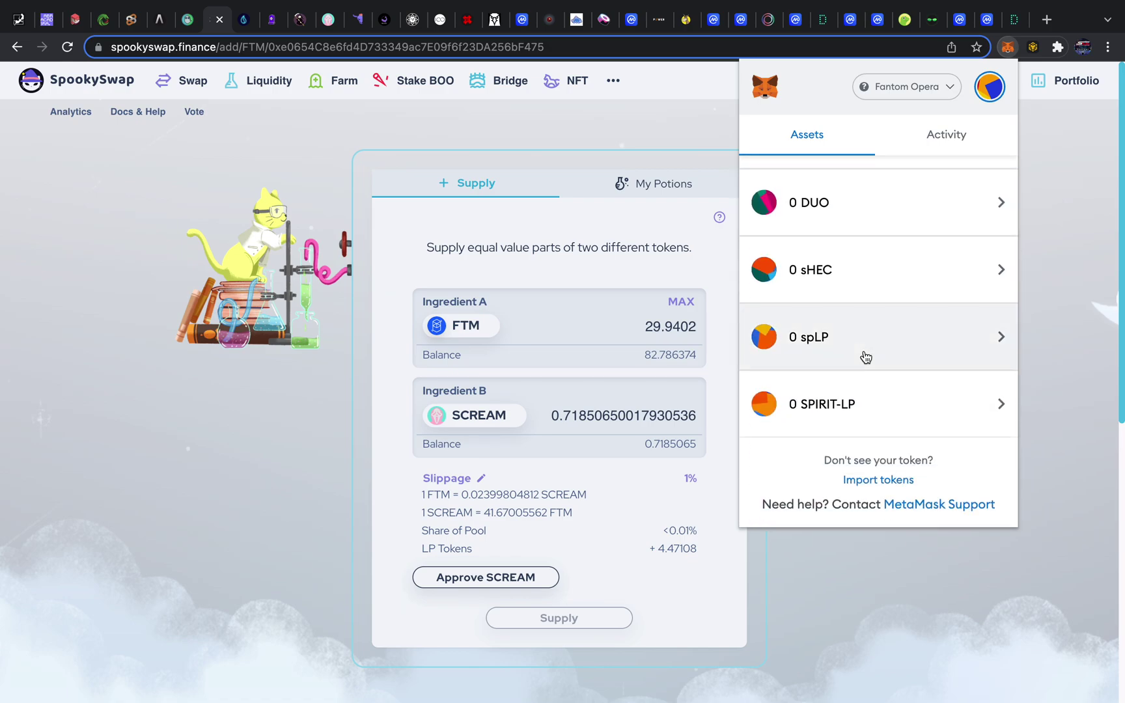
{"action": "left_click", "coordinate": [599, 535]}
Approve SpookySwap's access to SCREAM, confirm it in MetaMask, and check the approval in the wallet activity
{"action": "left_click", "coordinate": [514, 578]}
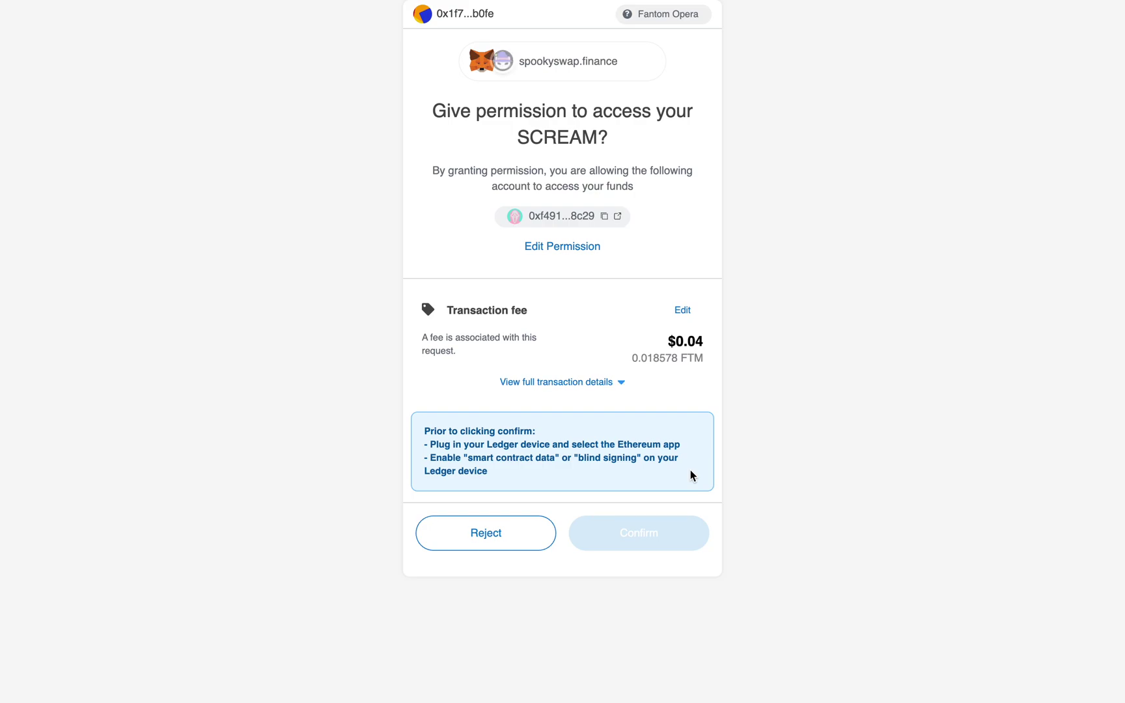
{"action": "left_click", "coordinate": [683, 520]}
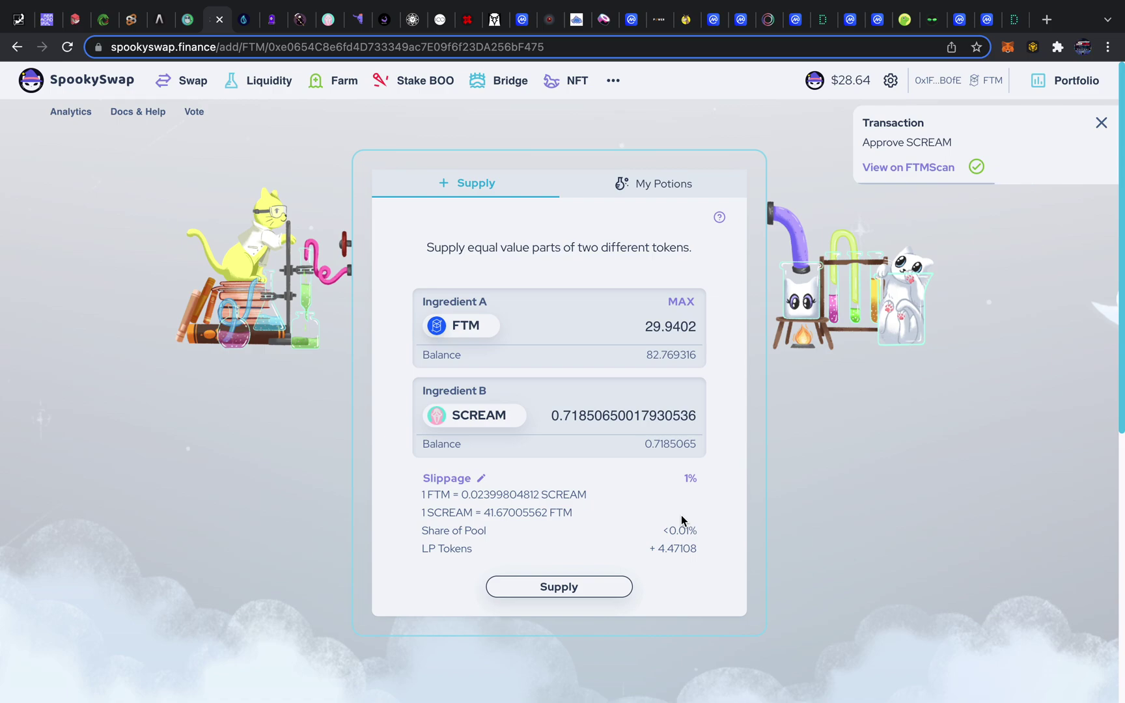
{"action": "left_click", "coordinate": [1006, 51]}
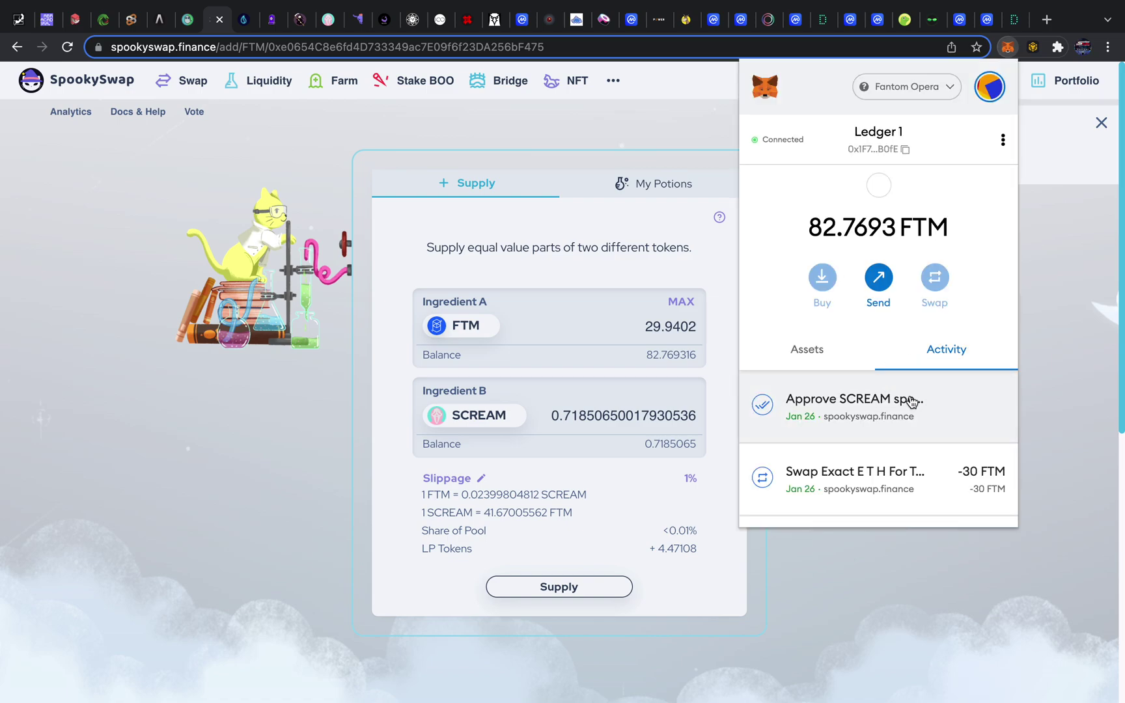
{"action": "left_click", "coordinate": [1042, 330]}
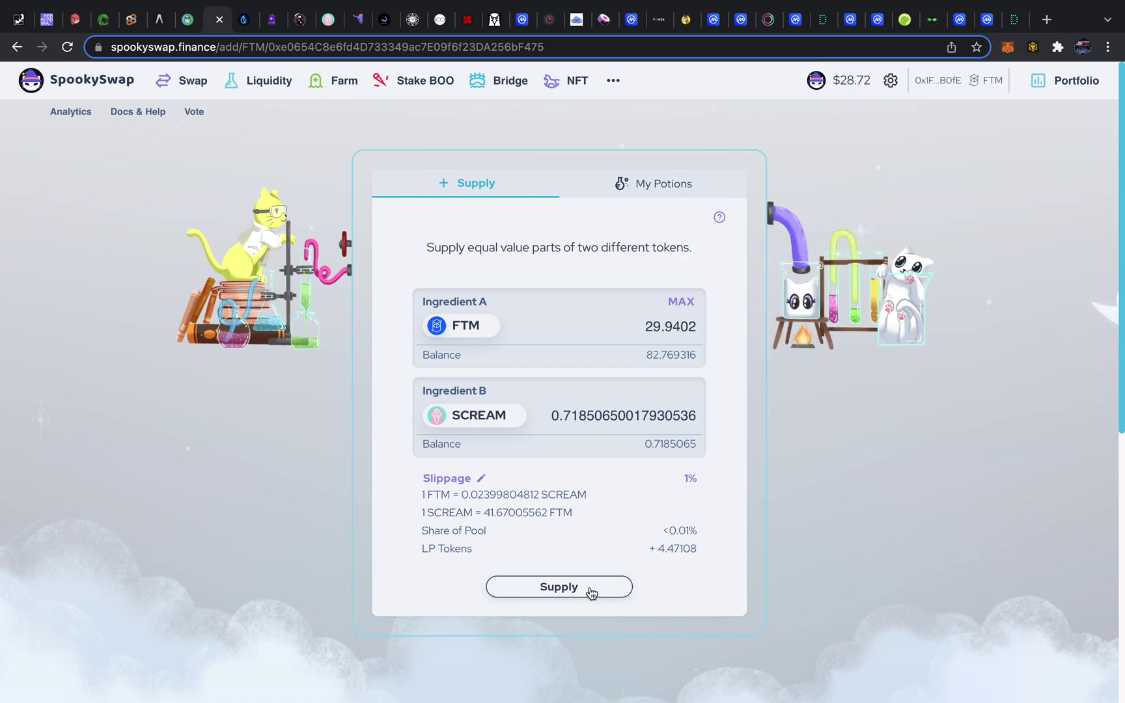
Supply the FTM and SCREAM liquidity, confirm the transaction in MetaMask, and view its details on FTMScan
{"action": "left_click", "coordinate": [590, 590]}
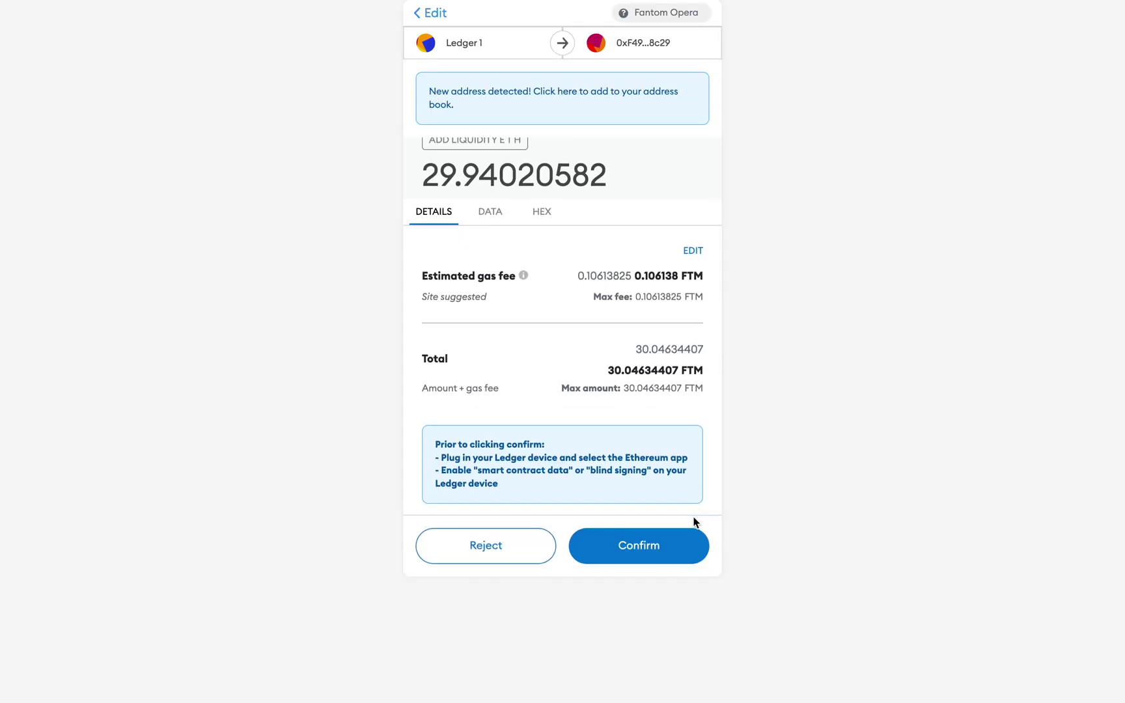
{"action": "left_click", "coordinate": [684, 547]}
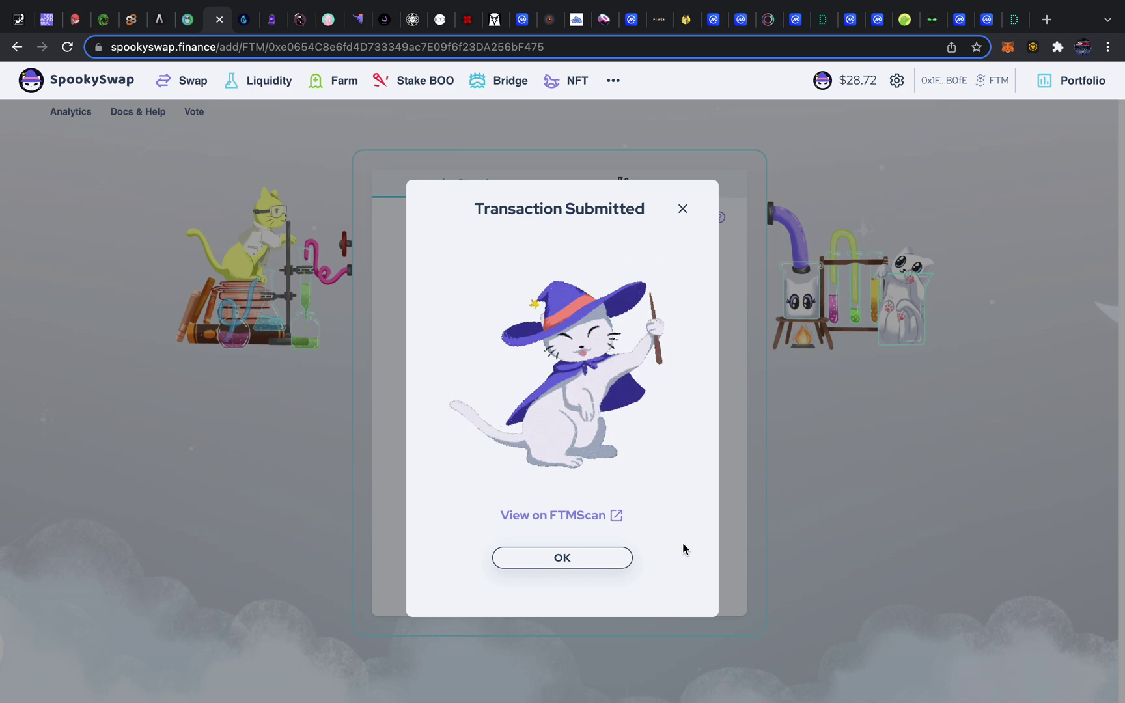
{"action": "left_click", "coordinate": [583, 516]}
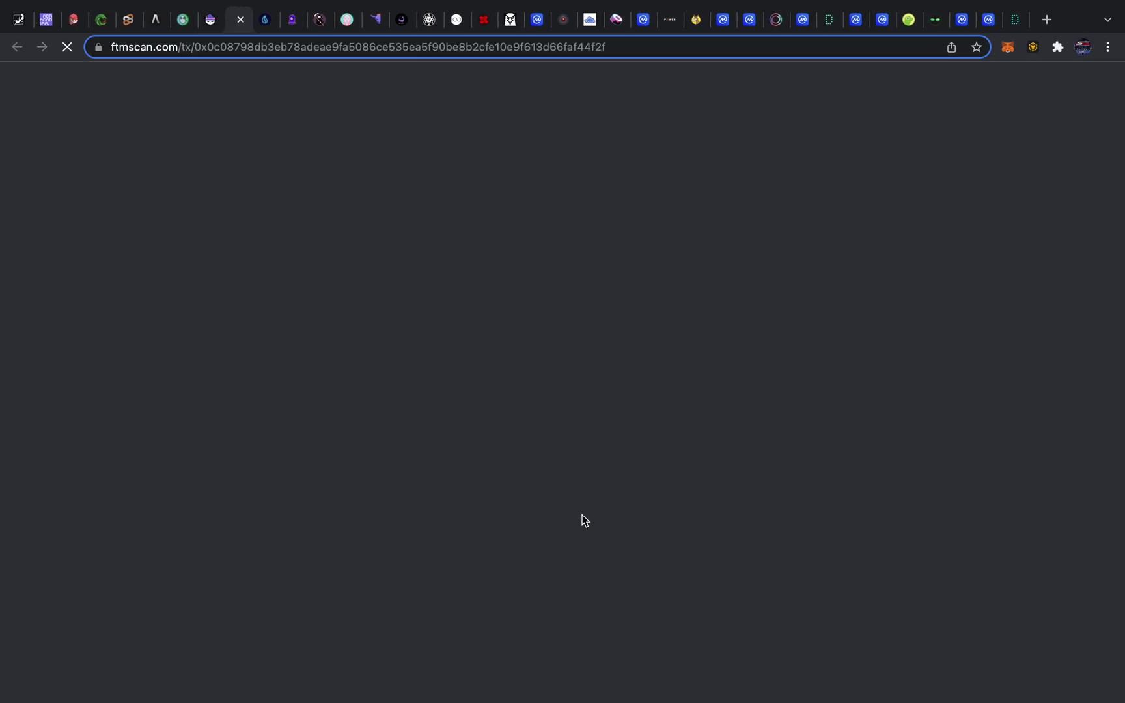
{"action": "scroll", "coordinate": [801, 514], "scroll_direction": "down", "scroll_amount": 1}
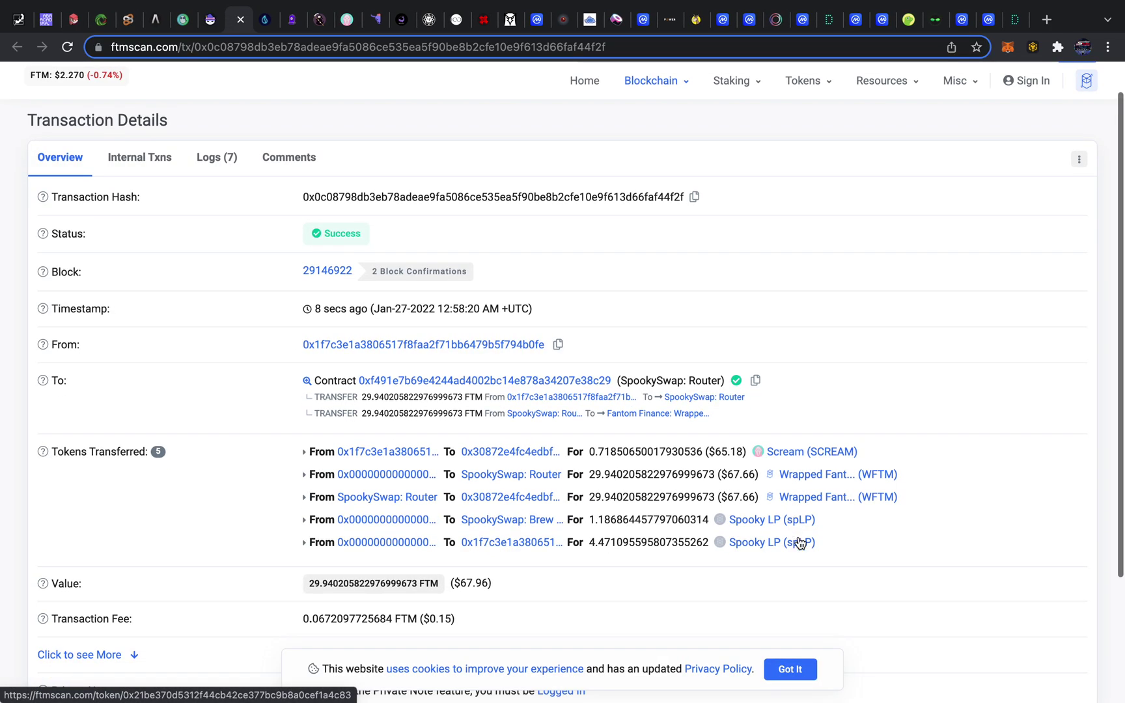
Check the MetaMask asset list for the new Spooky LP token
{"action": "left_click", "coordinate": [1014, 49]}
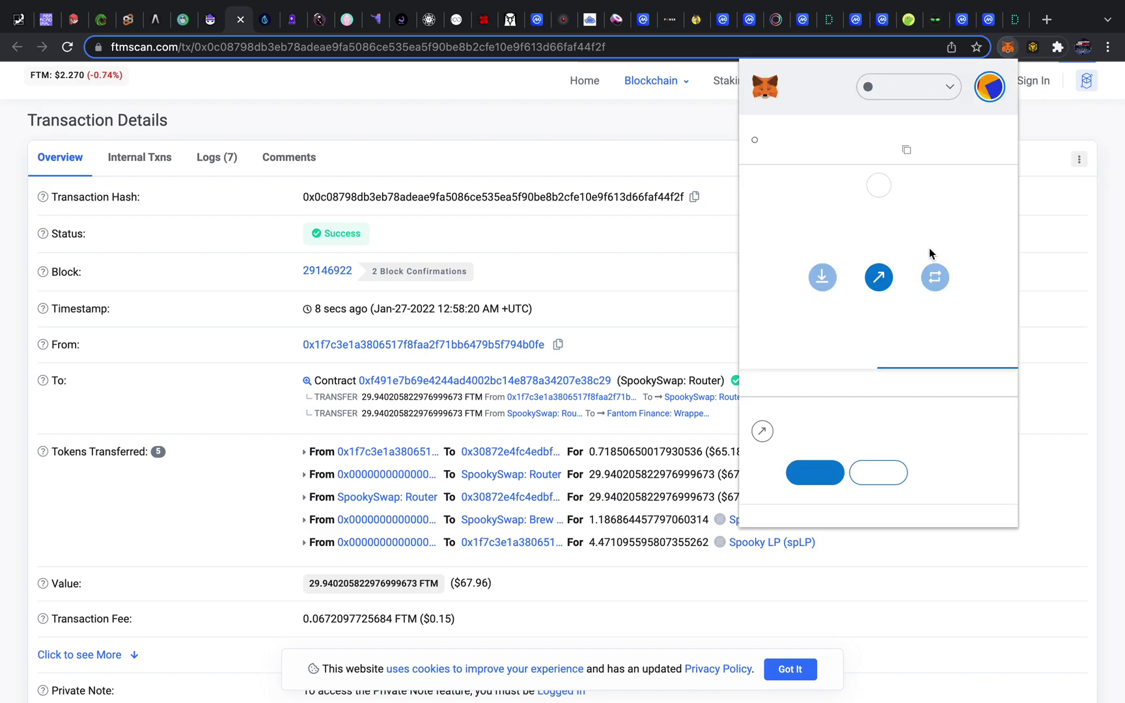
{"action": "scroll", "coordinate": [832, 449], "scroll_direction": "down", "scroll_amount": 15}
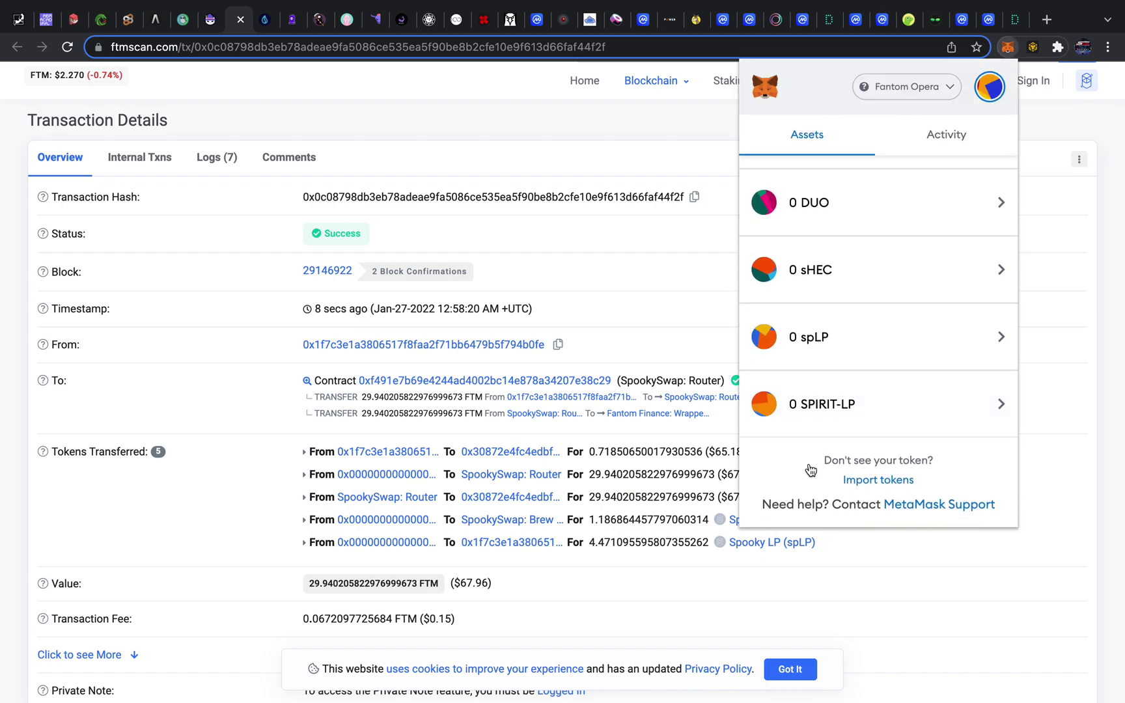
{"action": "left_click", "coordinate": [950, 596]}
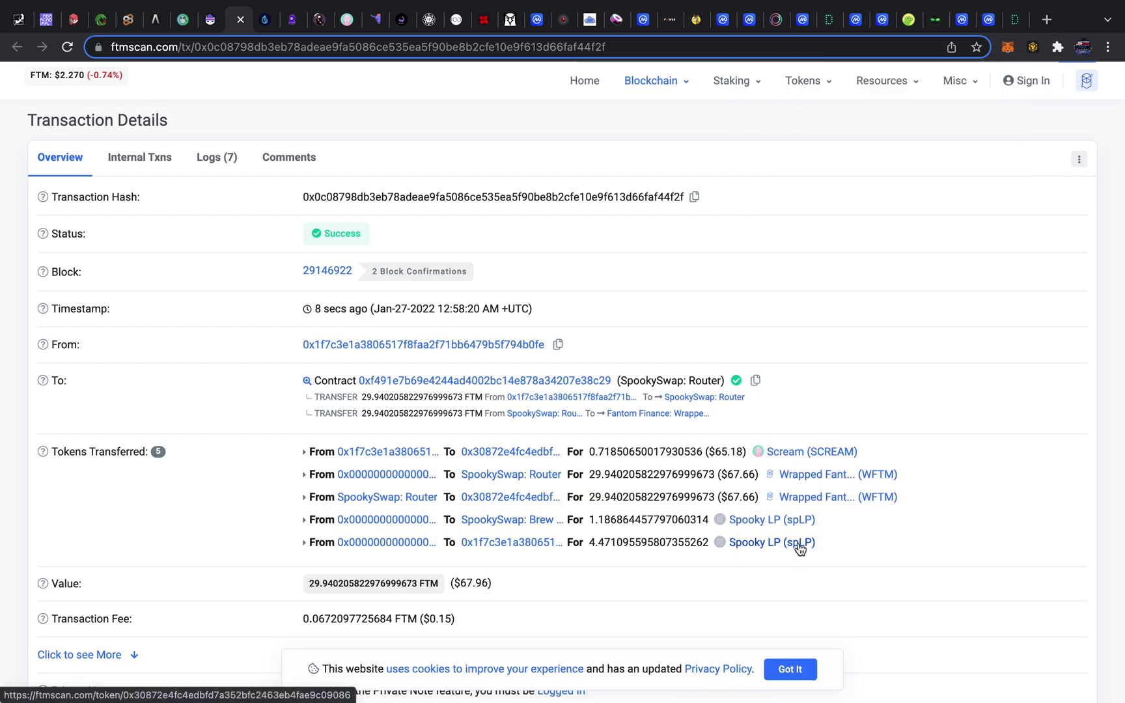
Copy the Spooky LP token's contract address from FTMScan and import it into MetaMask as a custom token
{"action": "left_click", "coordinate": [799, 548]}
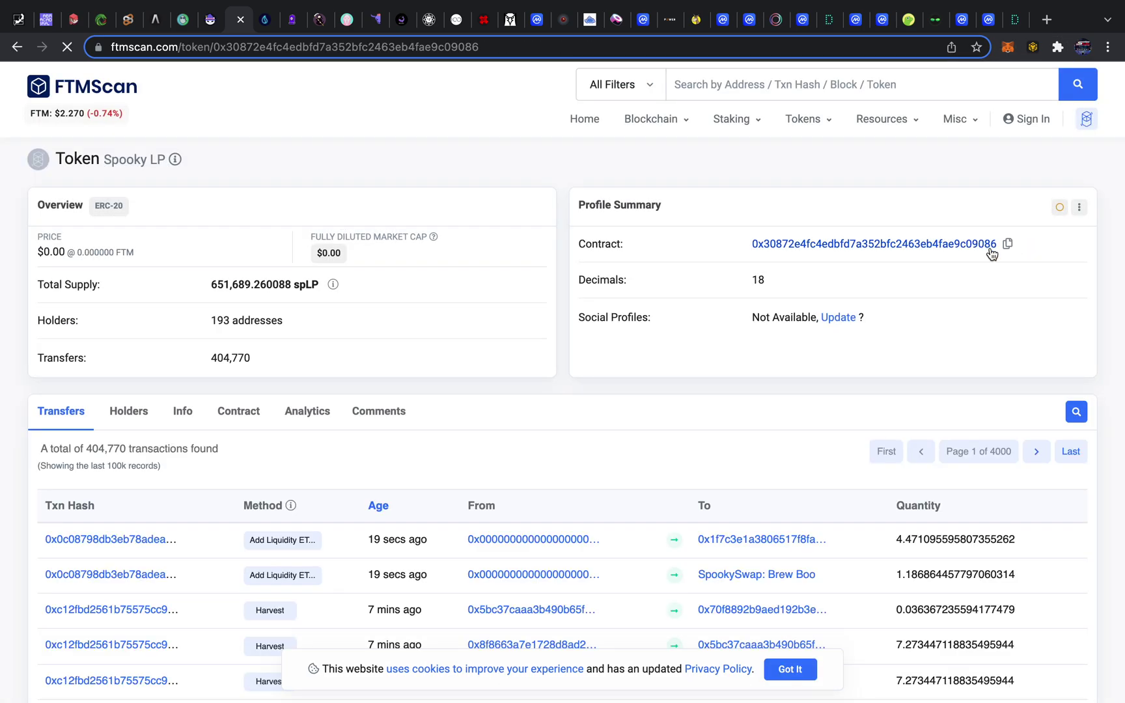
{"action": "left_click", "coordinate": [1007, 244]}
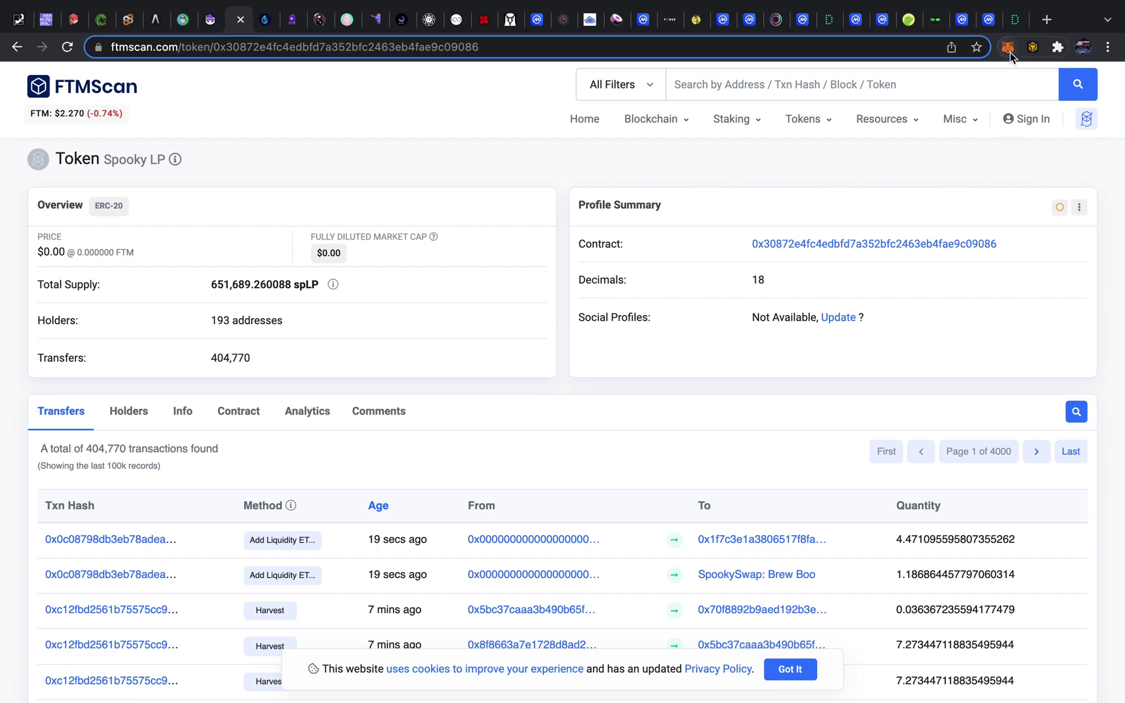
{"action": "key", "text": "alt+shift+m"}
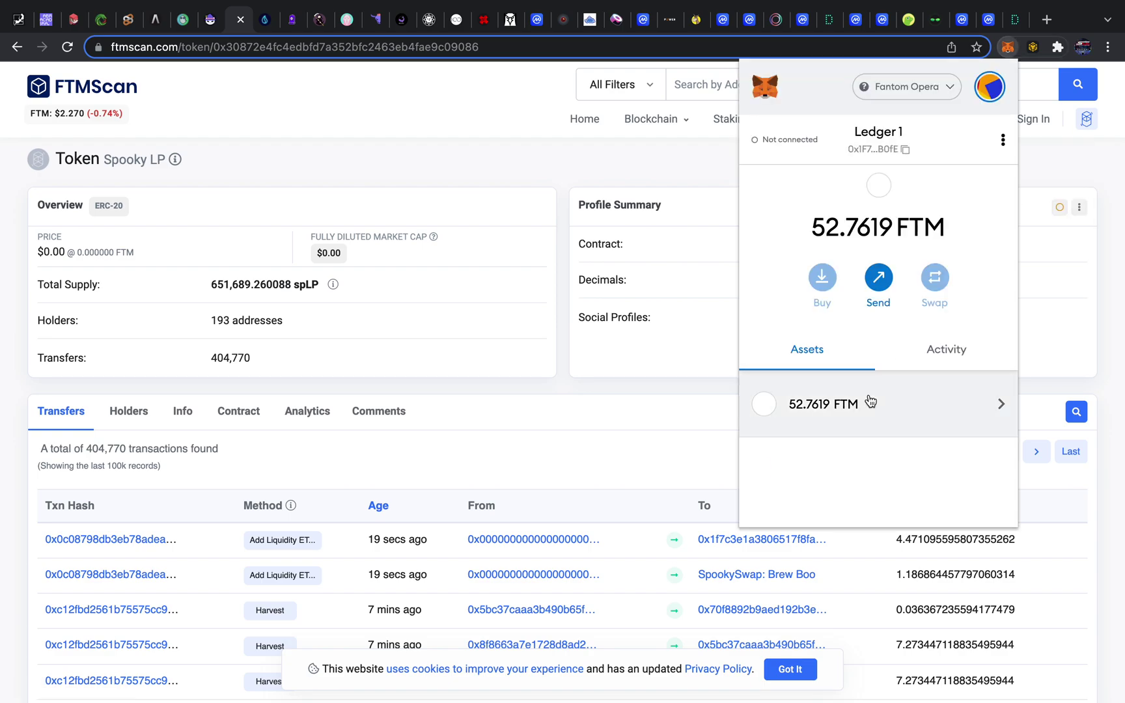
{"action": "scroll", "coordinate": [870, 400], "scroll_direction": "down", "scroll_amount": 5}
{"action": "scroll", "coordinate": [870, 401], "scroll_direction": "down", "scroll_amount": 5}
{"action": "scroll", "coordinate": [871, 401], "scroll_direction": "up", "scroll_amount": 4}
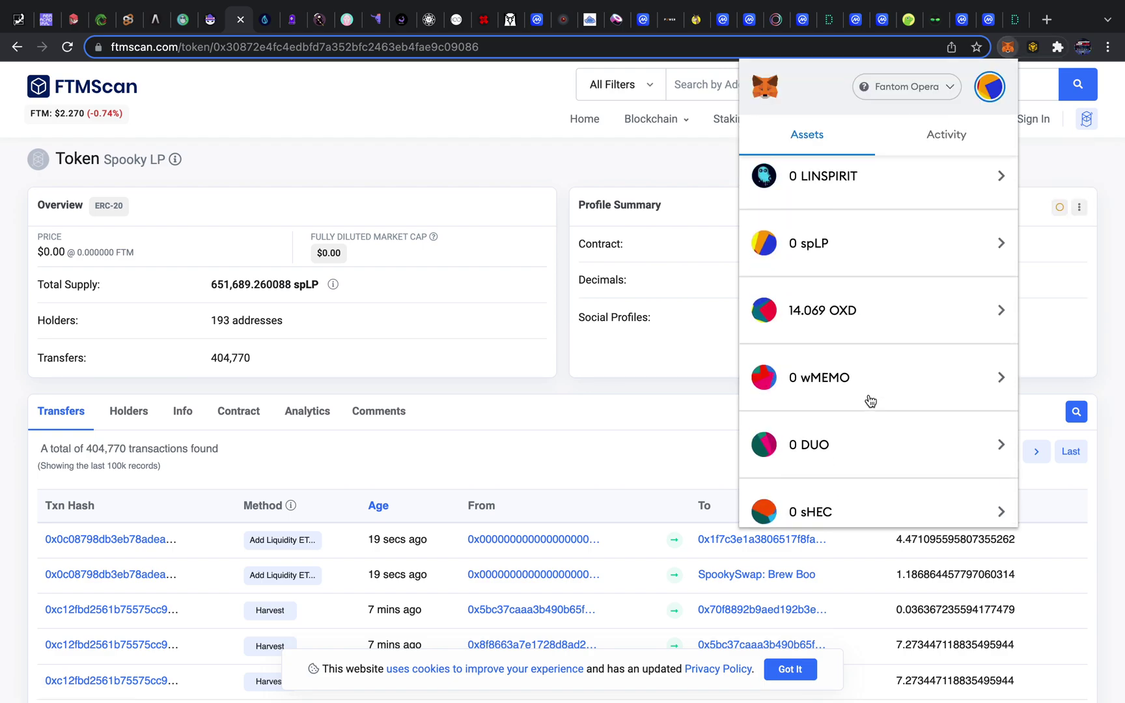
{"action": "scroll", "coordinate": [870, 402], "scroll_direction": "down", "scroll_amount": 4}
{"action": "left_click", "coordinate": [877, 482]}
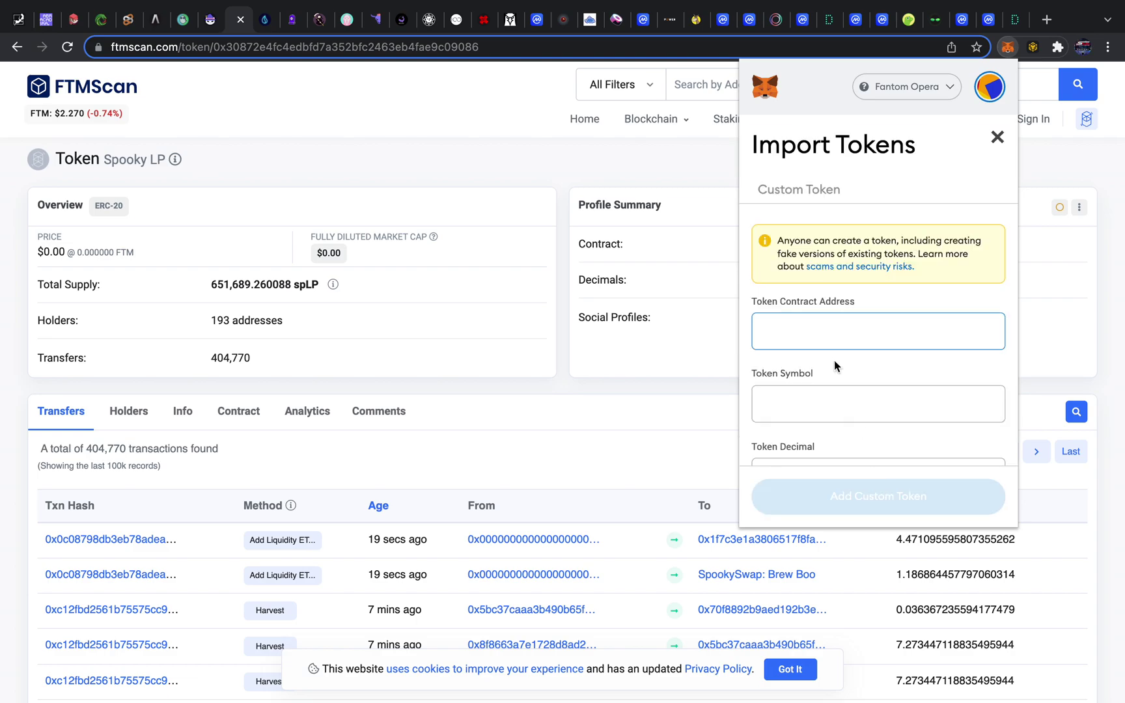
{"action": "key", "text": "super+v"}
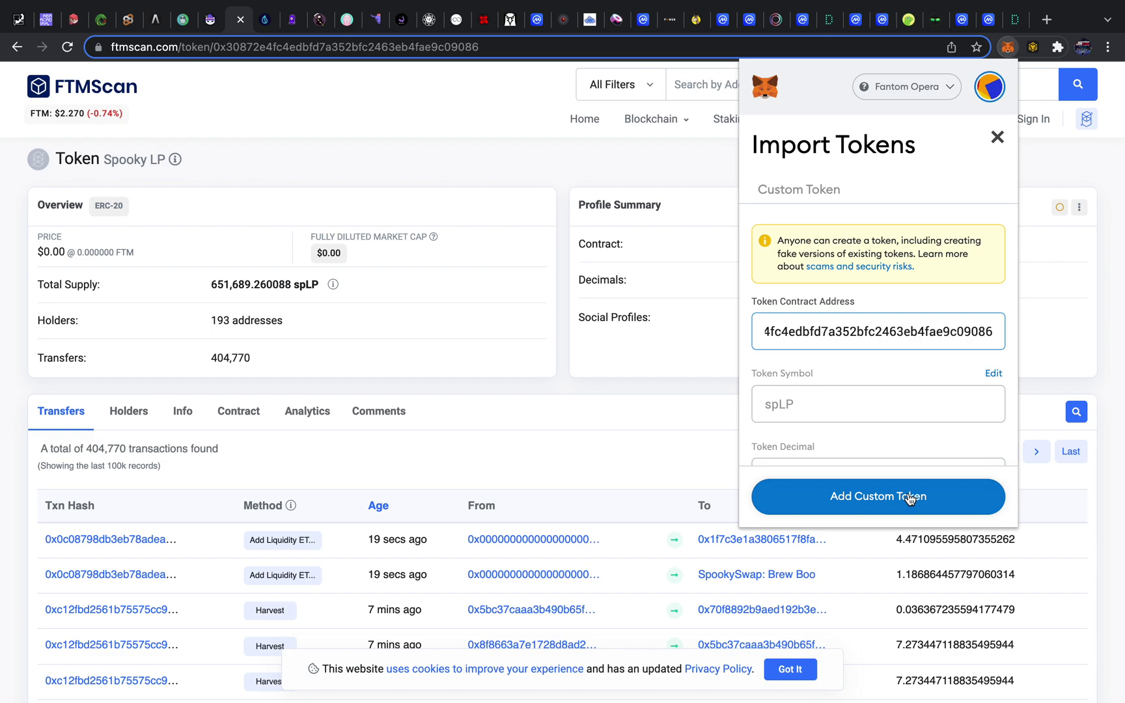
{"action": "left_click", "coordinate": [909, 499]}
{"action": "left_click", "coordinate": [938, 479]}
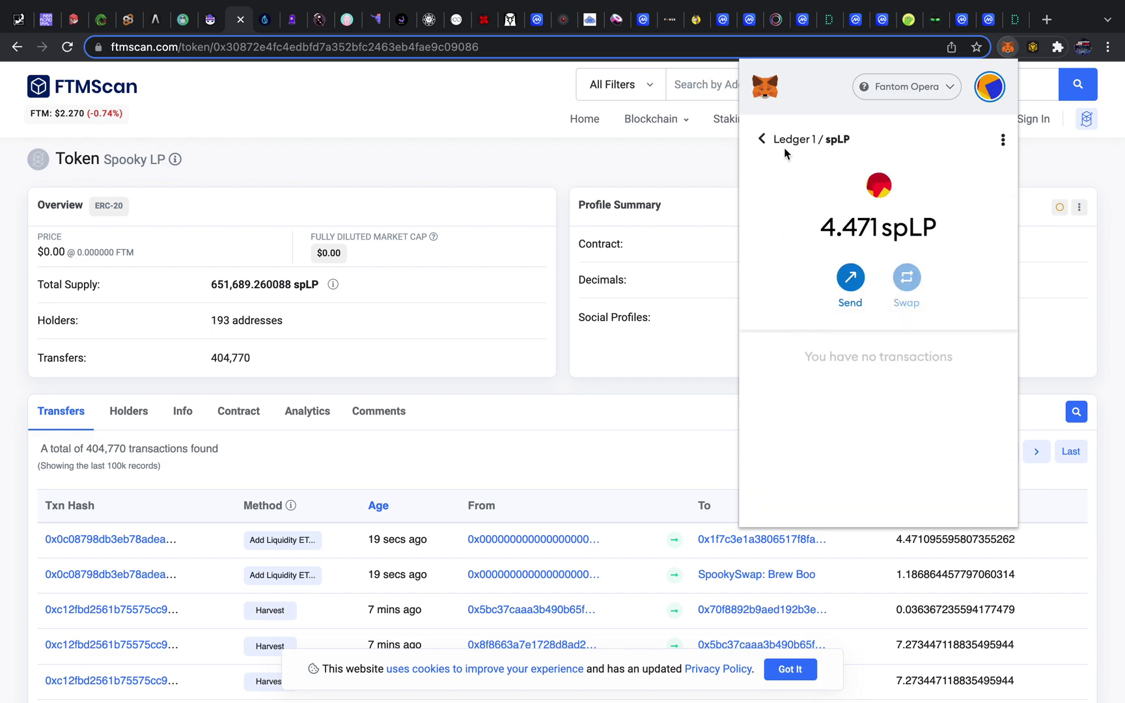
Return to the MetaMask asset list and compare the SCREAM balance with the imported and existing spLP entries
{"action": "left_click", "coordinate": [784, 143]}
{"action": "scroll", "coordinate": [859, 417], "scroll_direction": "down", "scroll_amount": 10}
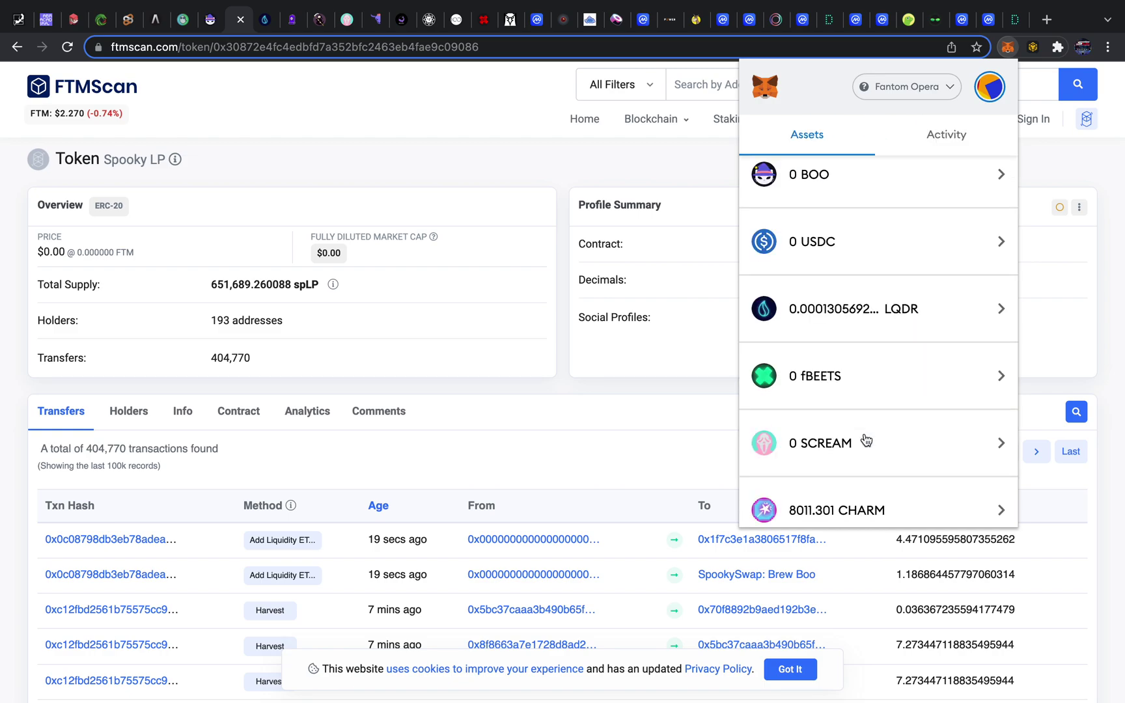
{"action": "scroll", "coordinate": [858, 404], "scroll_direction": "up", "scroll_amount": 1}
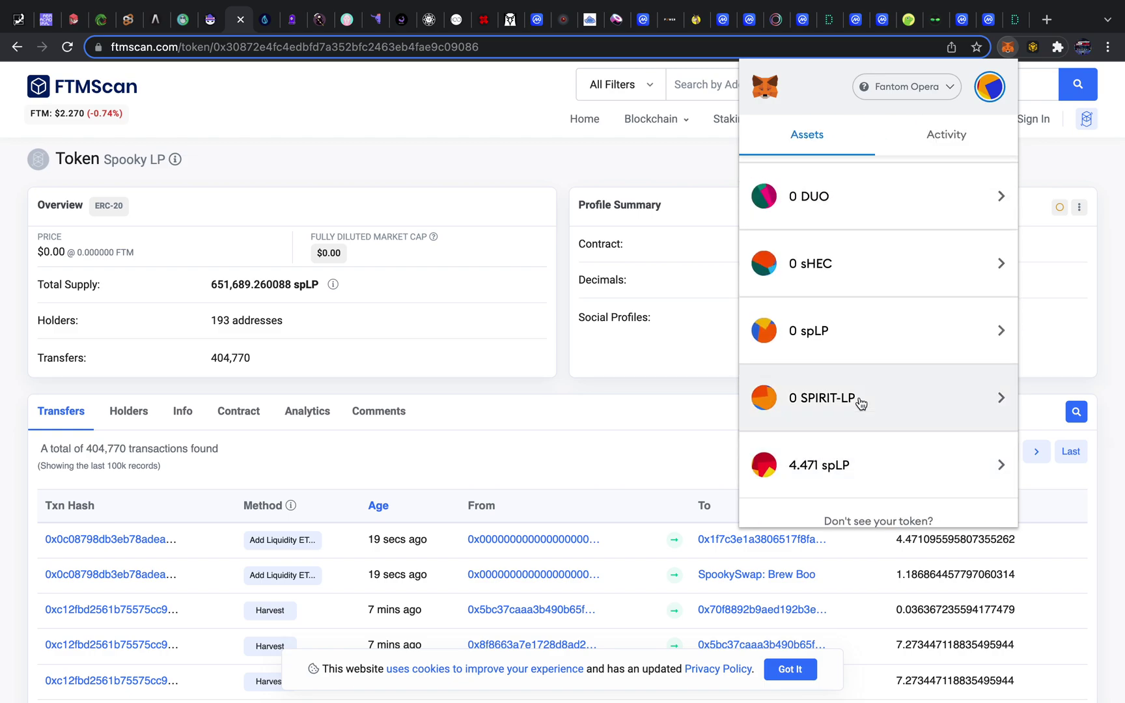
{"action": "scroll", "coordinate": [860, 403], "scroll_direction": "up", "scroll_amount": 5}
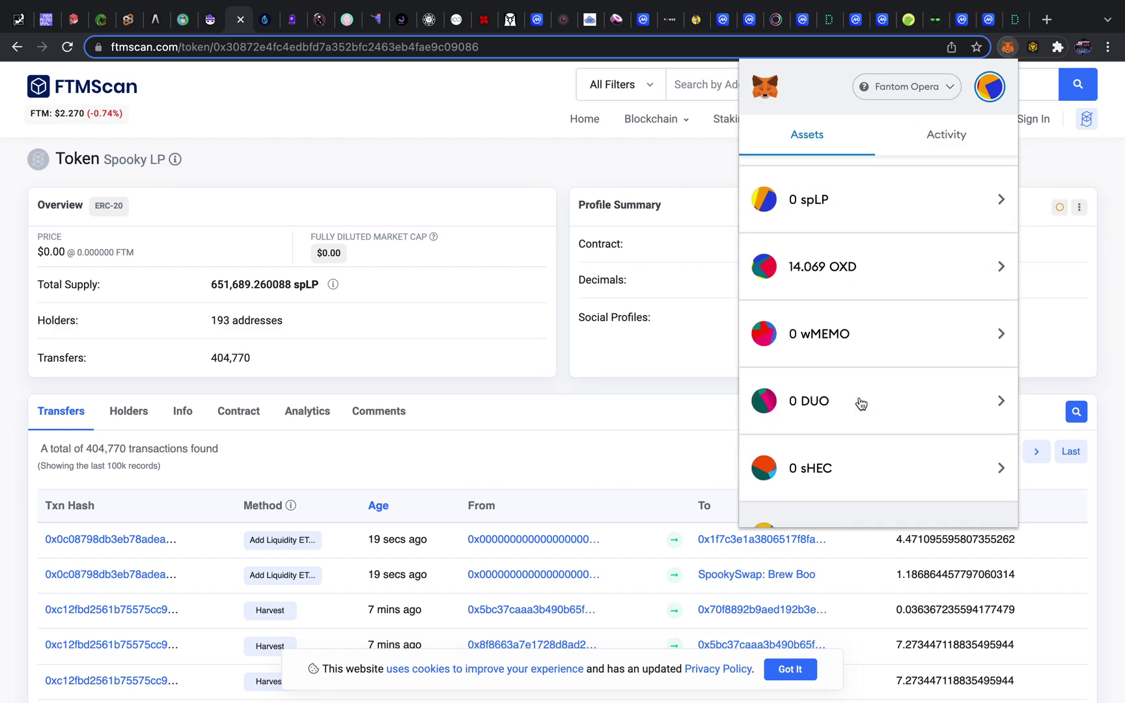
{"action": "scroll", "coordinate": [860, 404], "scroll_direction": "down", "scroll_amount": 6}
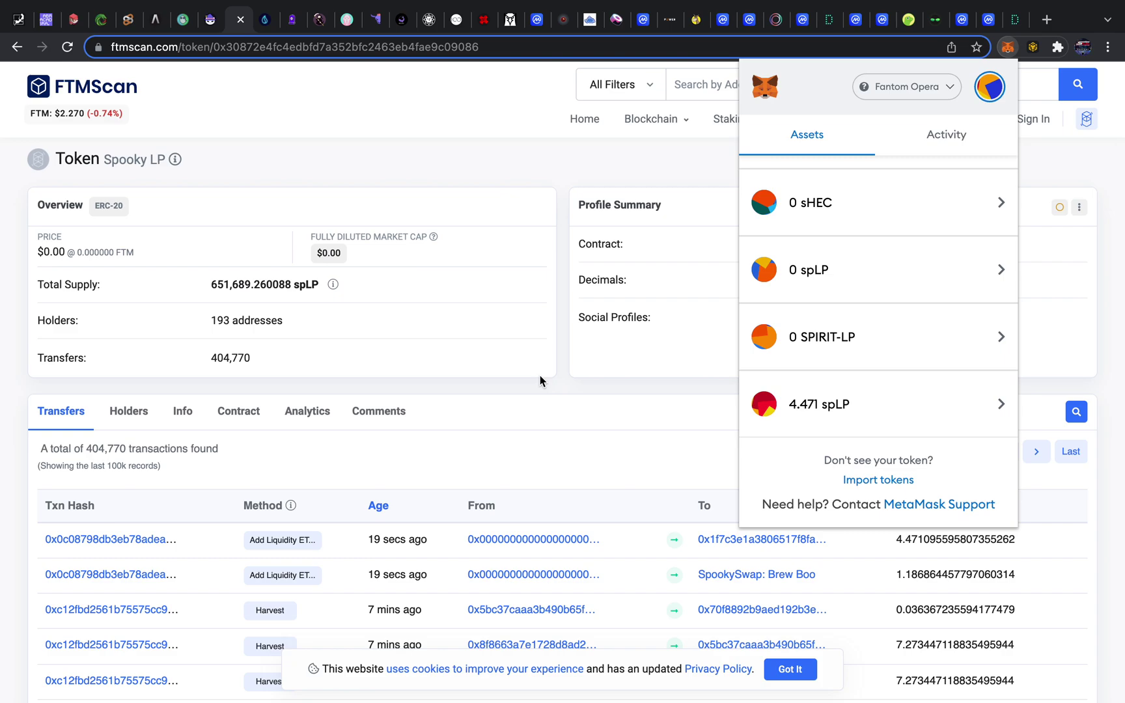
{"action": "left_click", "coordinate": [541, 179]}
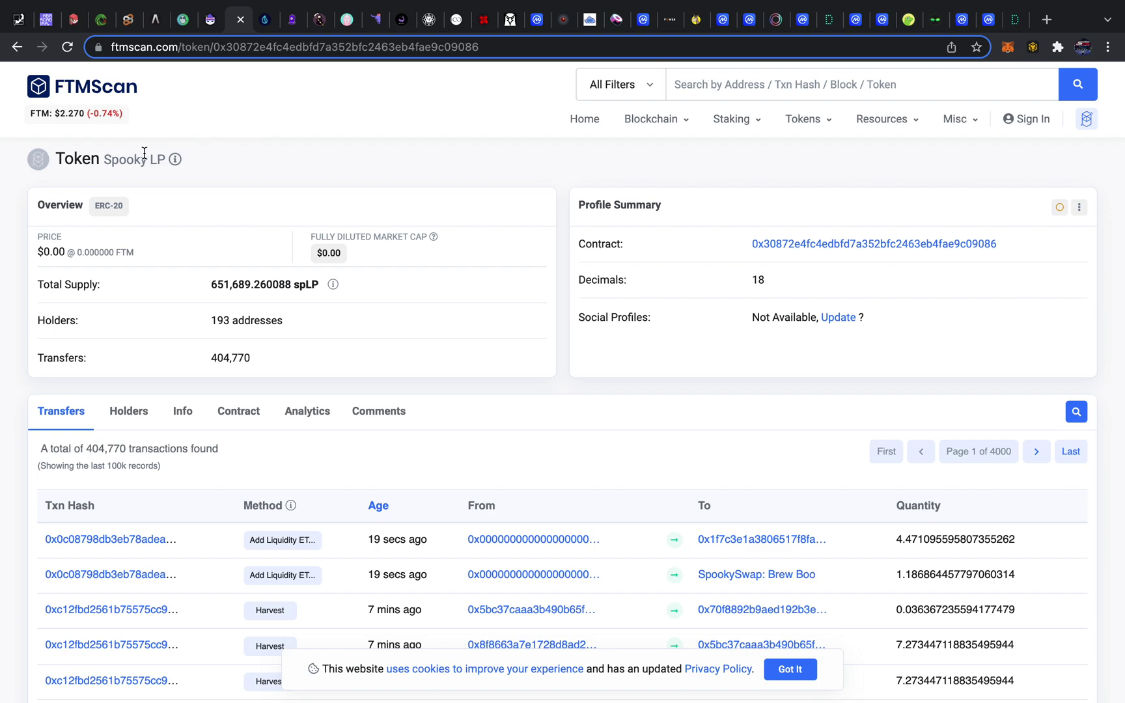
Search FTMScan for "ftm mim lp"
{"action": "left_click", "coordinate": [744, 84]}
{"action": "type", "text": "ftm mim lp"}
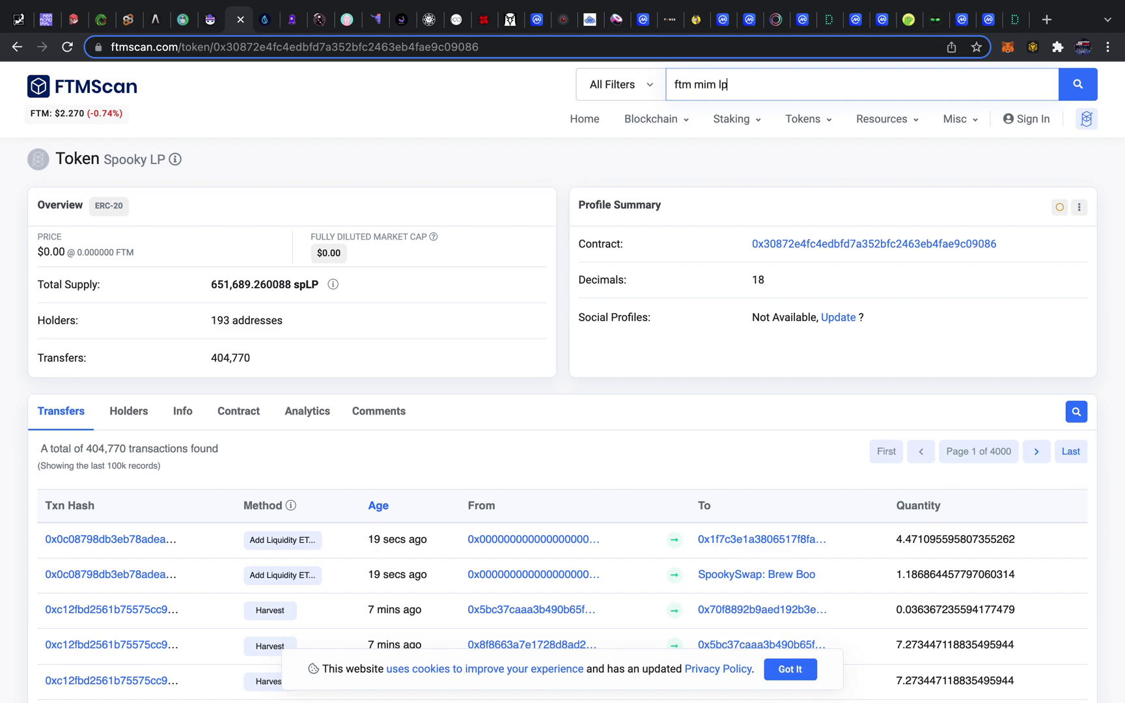
{"action": "key", "text": "Return"}
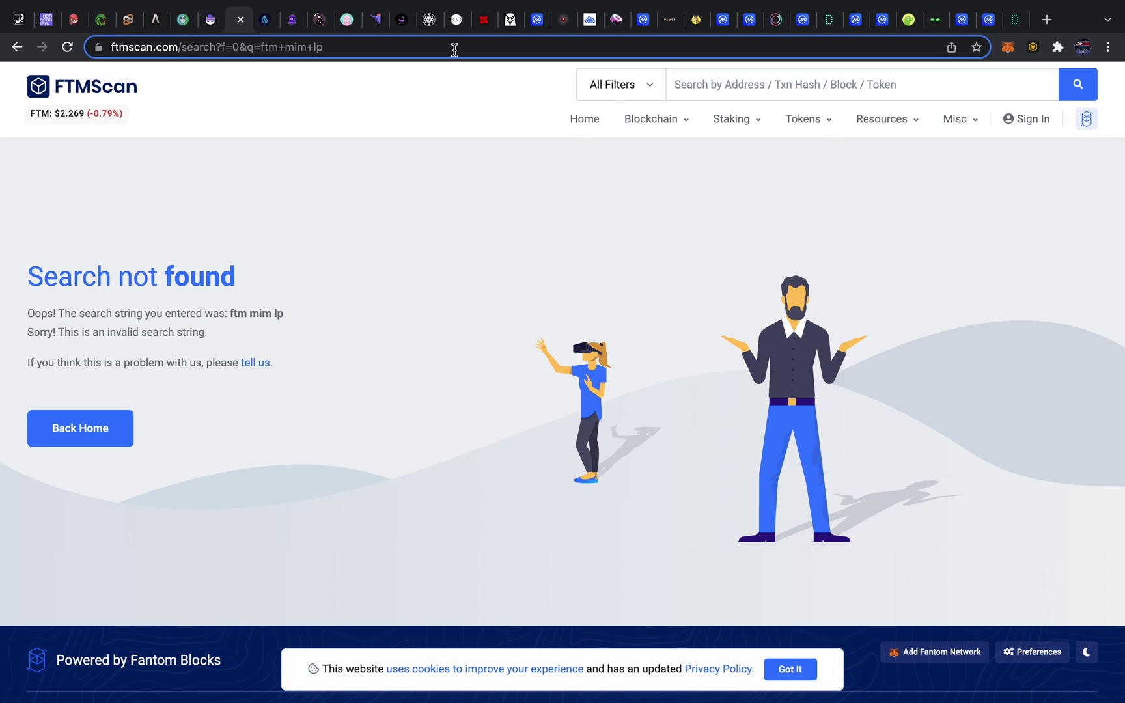
Search the web for "ftm mim lp spookyswap address" and open SpookySwap's Token Addresses documentation page
{"action": "left_click", "coordinate": [454, 50]}
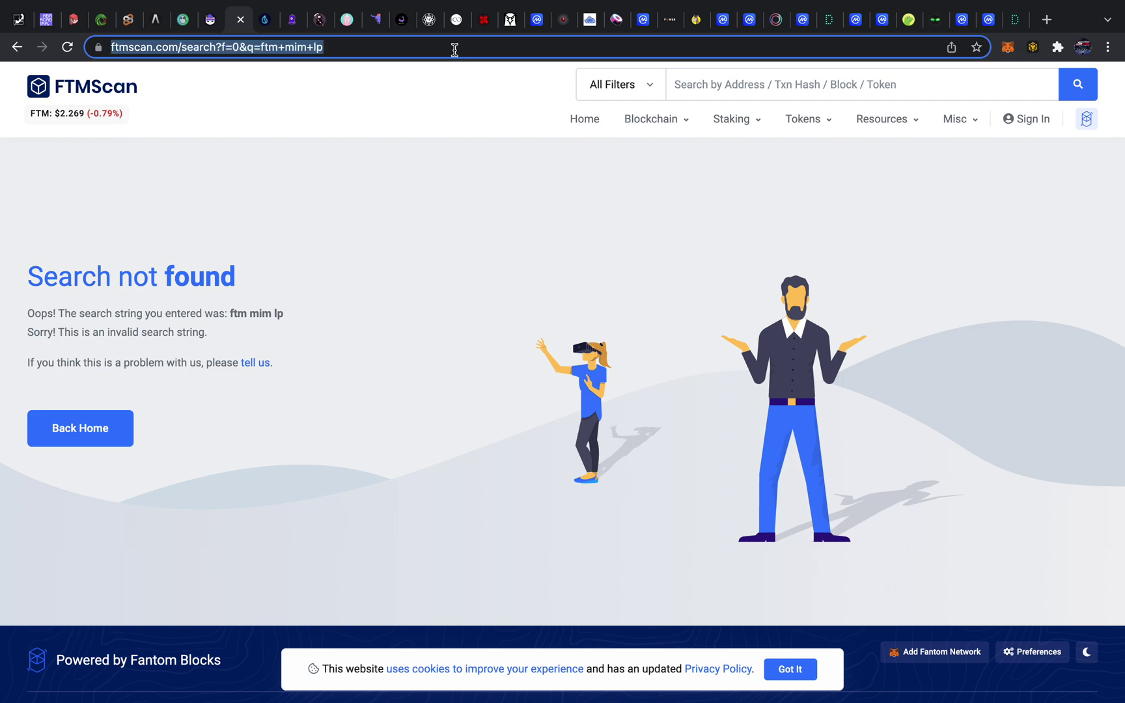
{"action": "type", "text": "ftm mim l"}
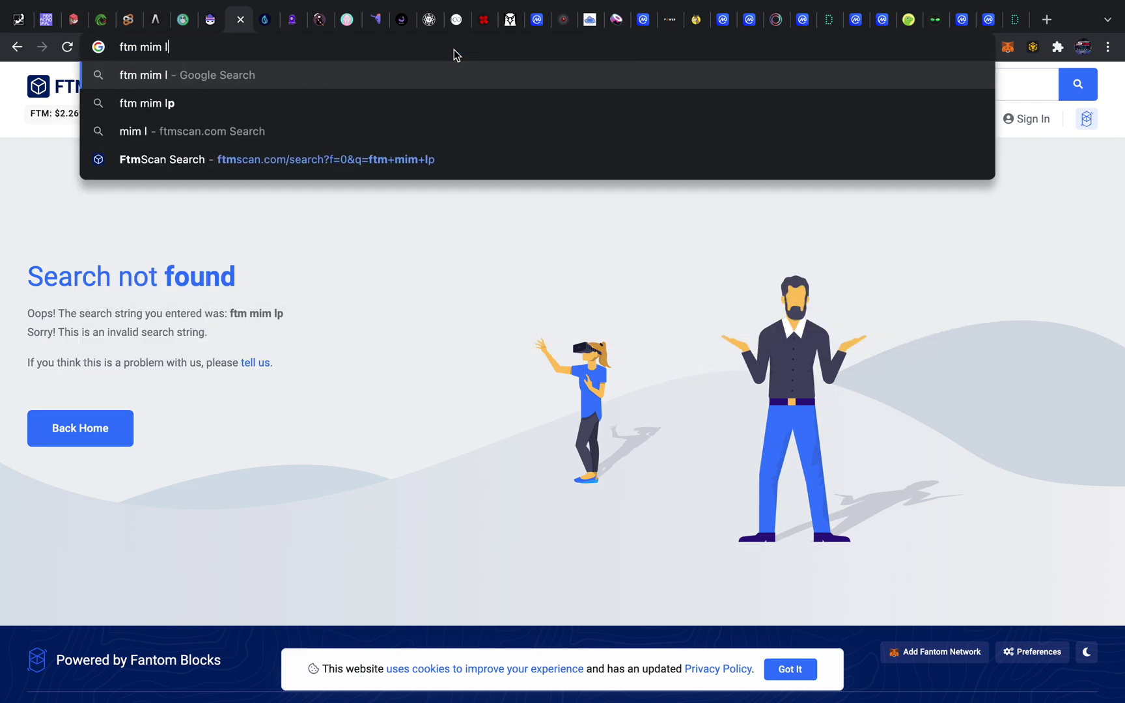
{"action": "type", "text": "p spook"}
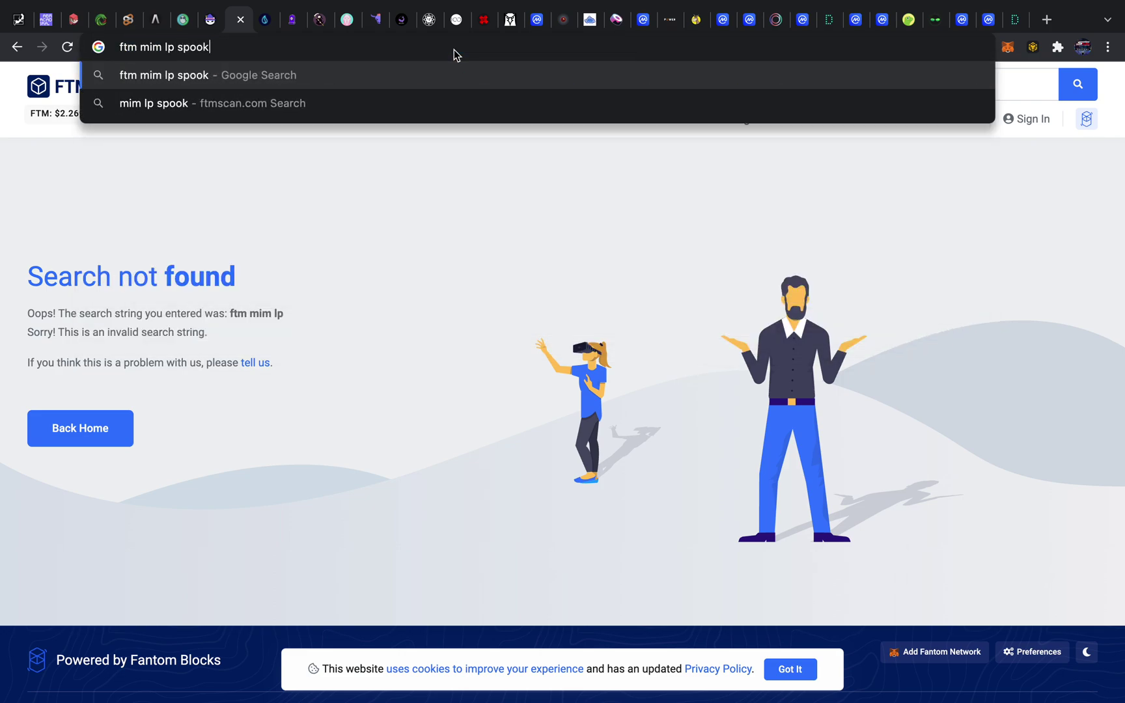
{"action": "type", "text": "yswap"}
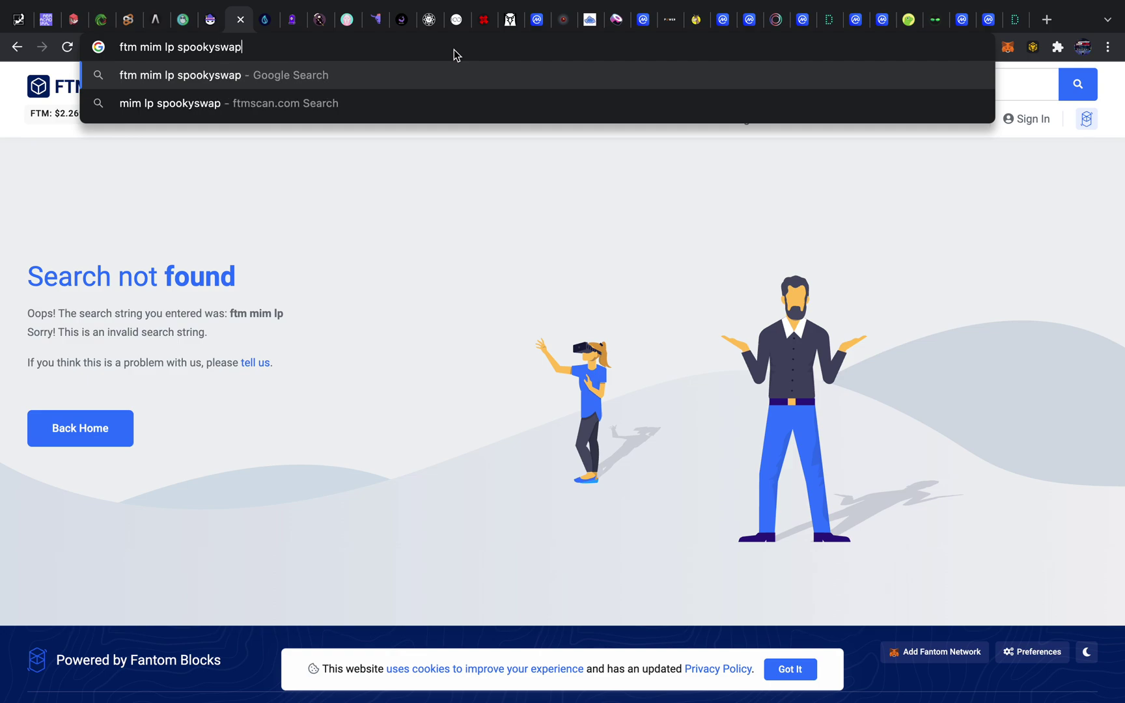
{"action": "type", "text": " address"}
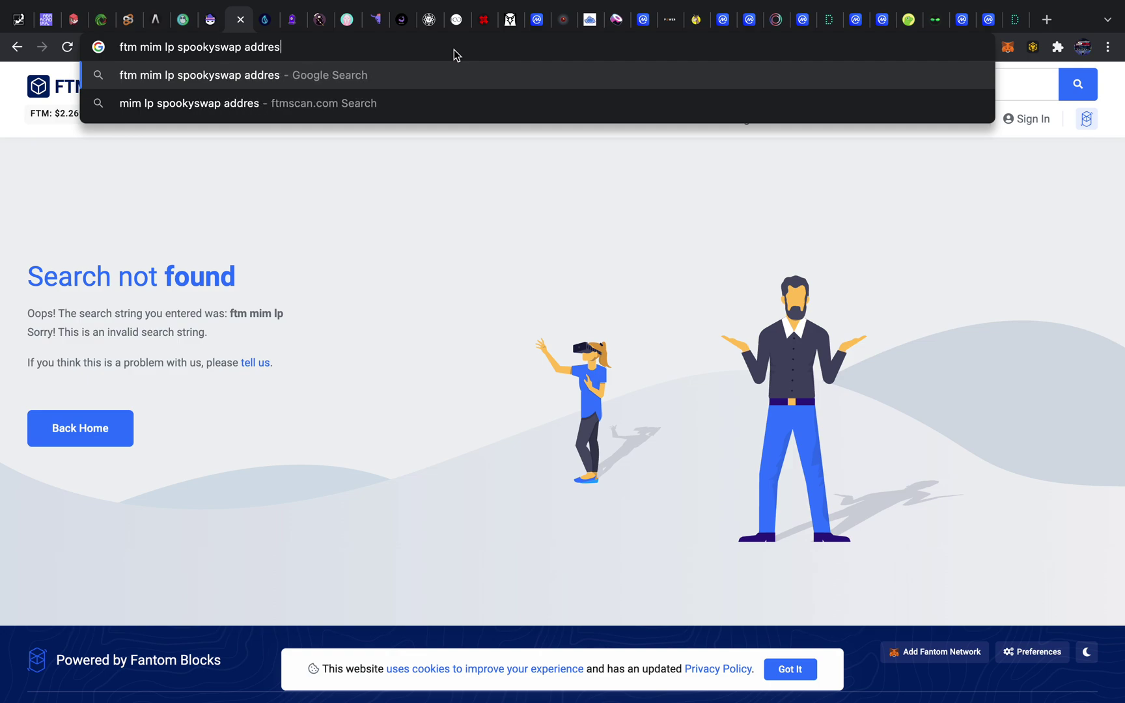
{"action": "key", "text": "Return"}
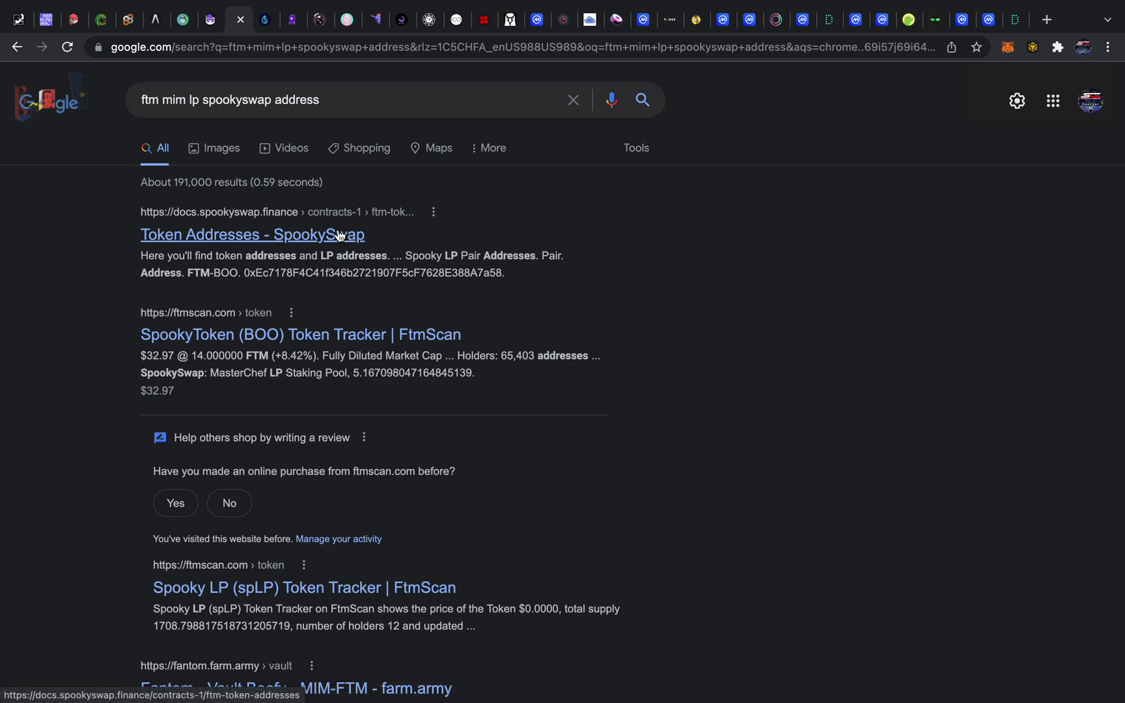
{"action": "left_click", "coordinate": [339, 235]}
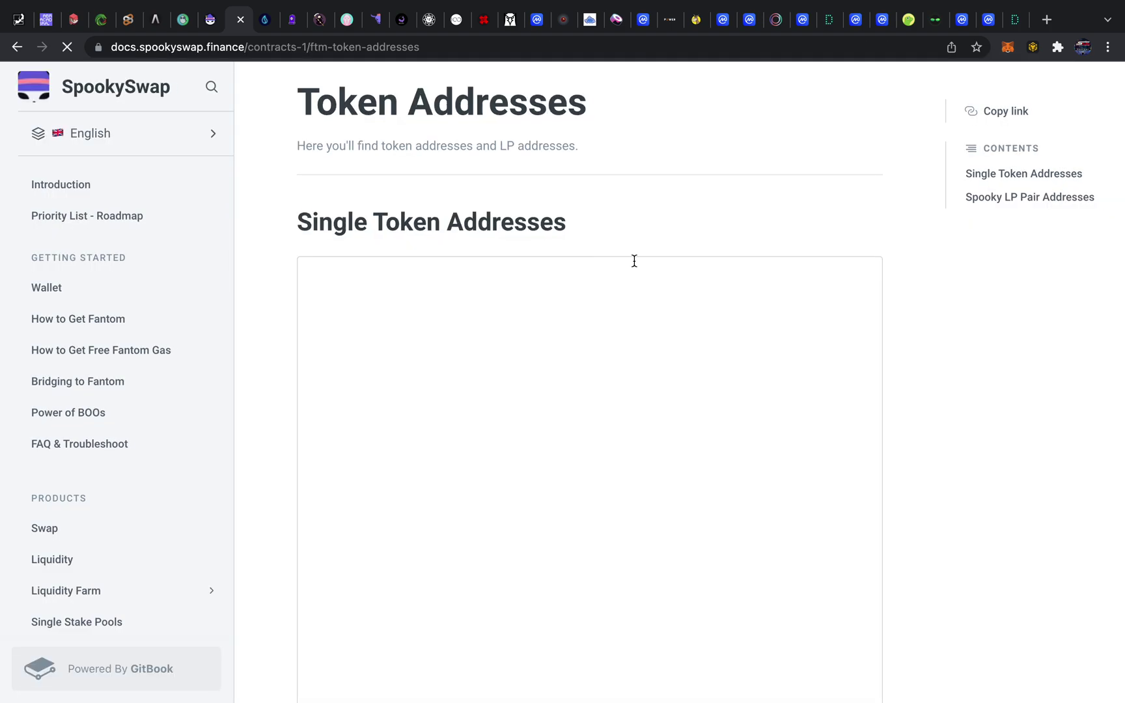
Find the FTM-MIM pair among the Spooky LP Pair Addresses and copy its contract address
{"action": "scroll", "coordinate": [309, 209], "scroll_direction": "down", "scroll_amount": 20}
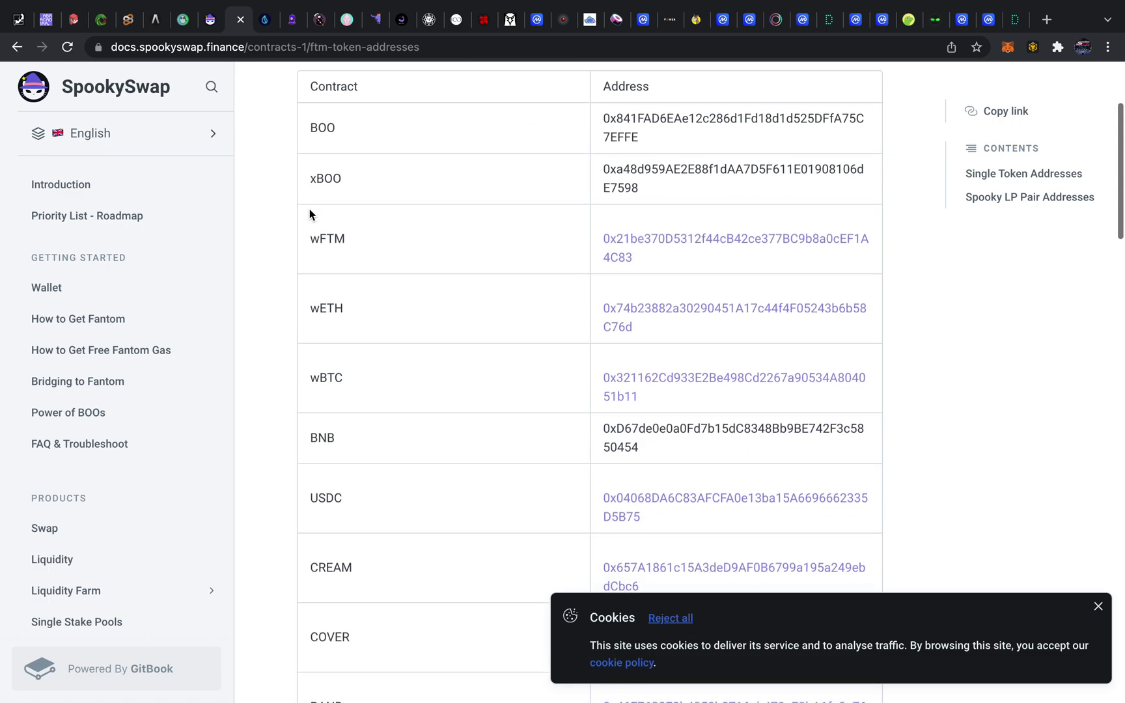
{"action": "scroll", "coordinate": [309, 208], "scroll_direction": "down", "scroll_amount": 6}
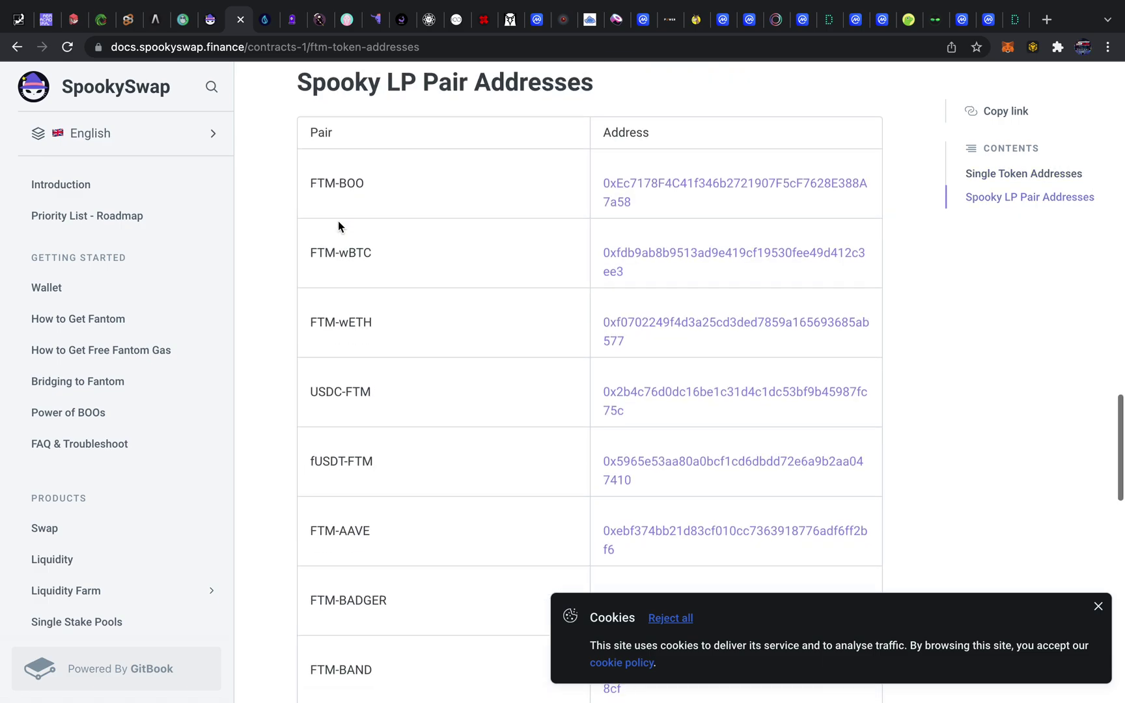
{"action": "scroll", "coordinate": [439, 287], "scroll_direction": "down", "scroll_amount": 9}
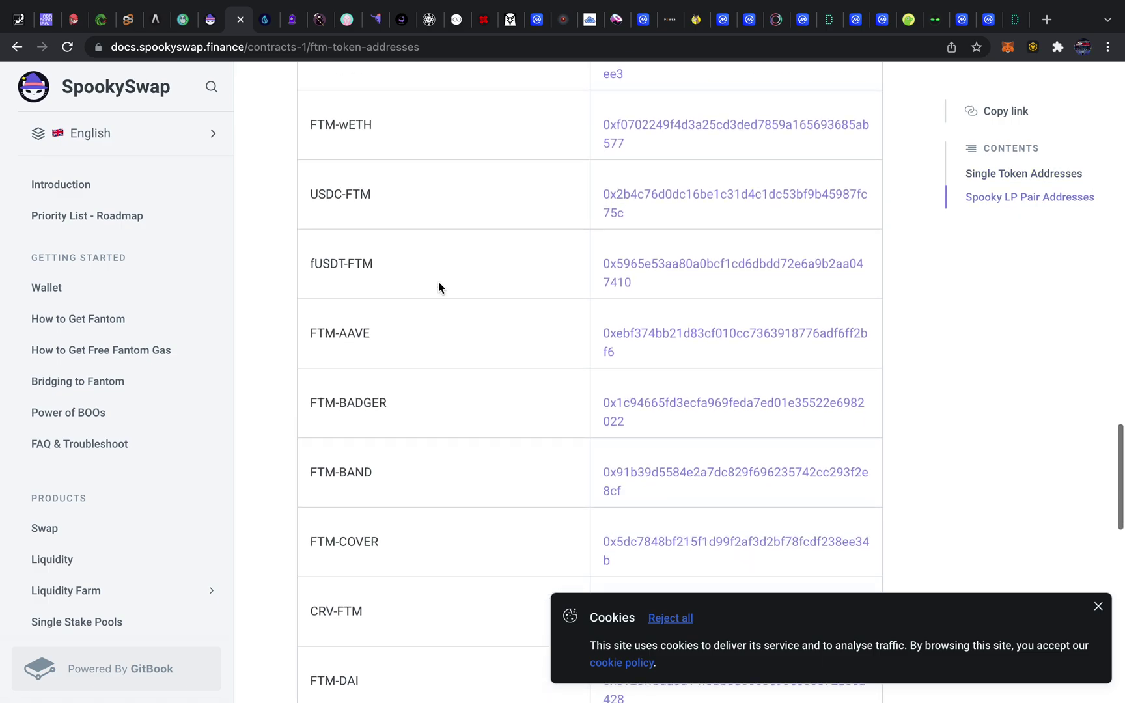
{"action": "scroll", "coordinate": [439, 287], "scroll_direction": "down", "scroll_amount": 12}
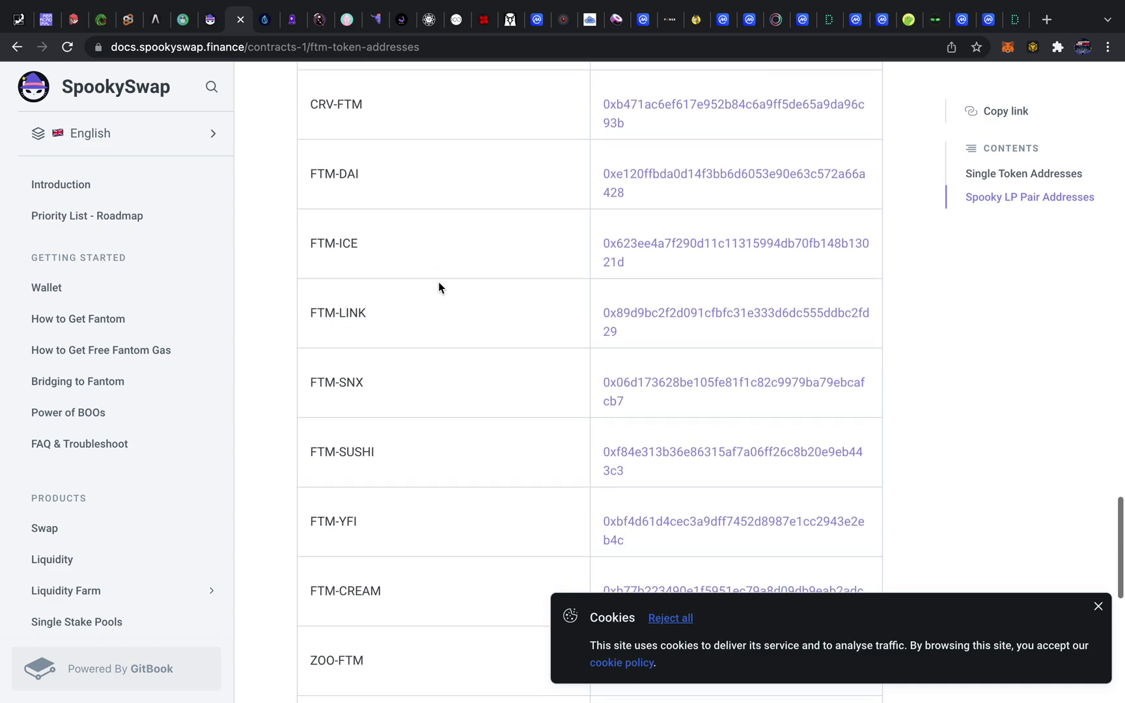
{"action": "scroll", "coordinate": [439, 287], "scroll_direction": "down", "scroll_amount": 5}
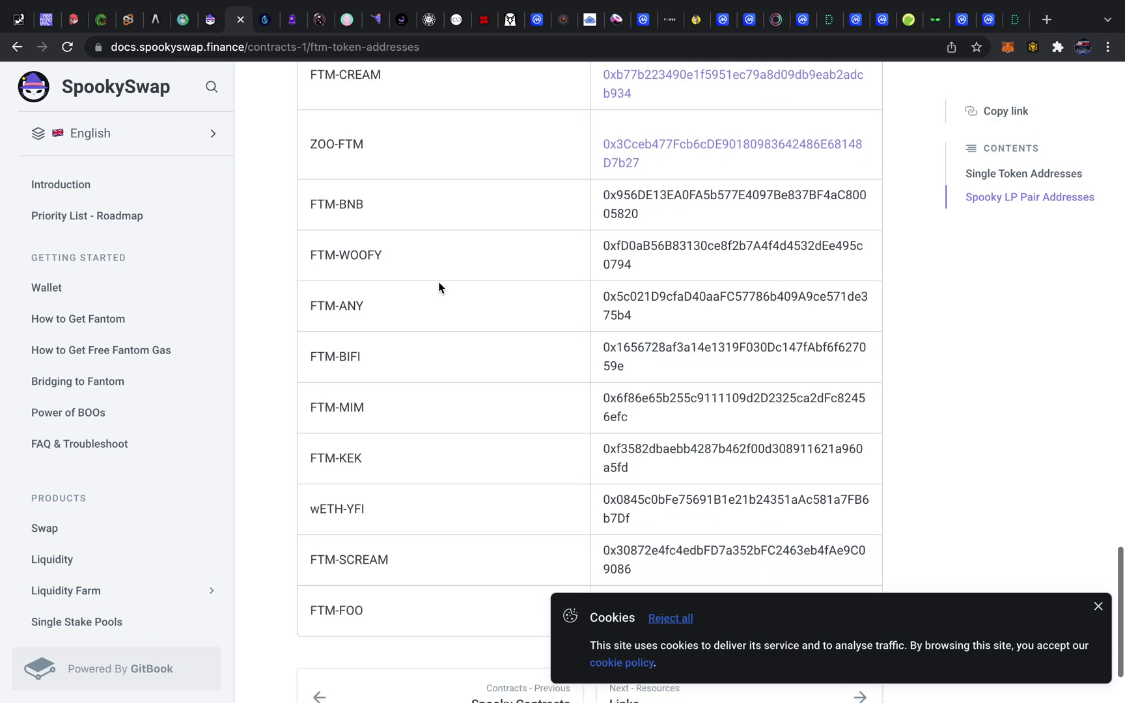
{"action": "left_click_drag", "start_coordinate": [634, 358], "coordinate": [602, 350]}
{"action": "key", "text": "super+c"}
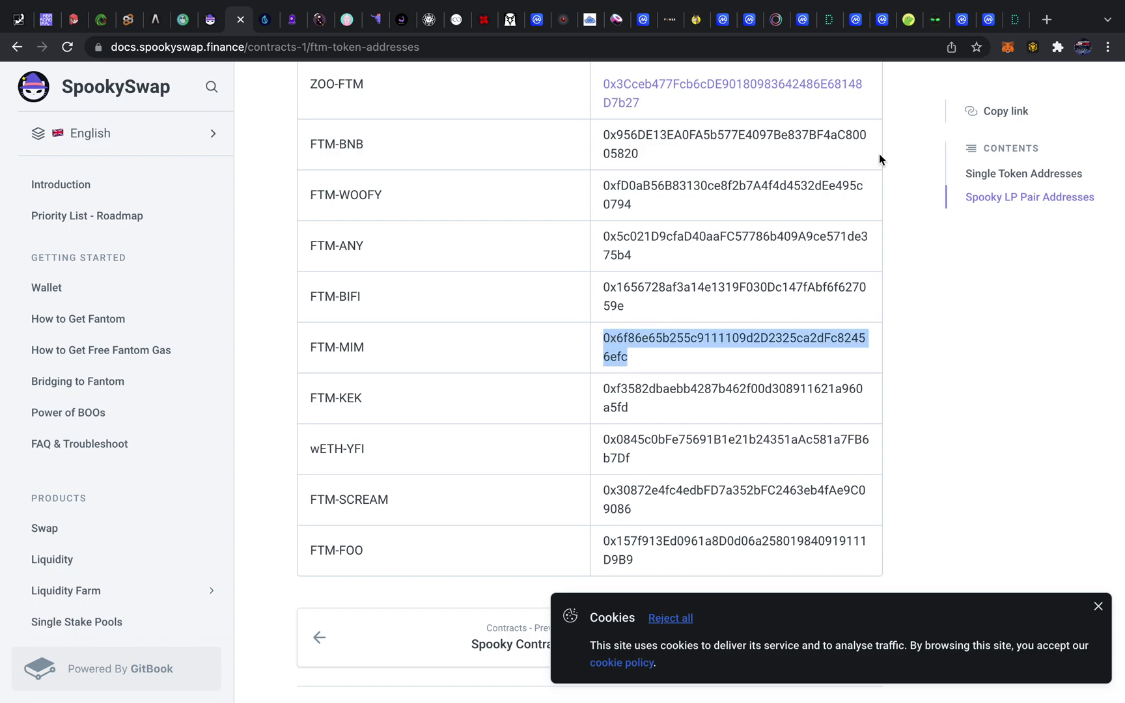
Import the copied FTM-MIM LP address into MetaMask as a custom token and close the wallet
{"action": "key", "text": "alt+shift+m"}
{"action": "scroll", "coordinate": [803, 425], "scroll_direction": "down", "scroll_amount": 15}
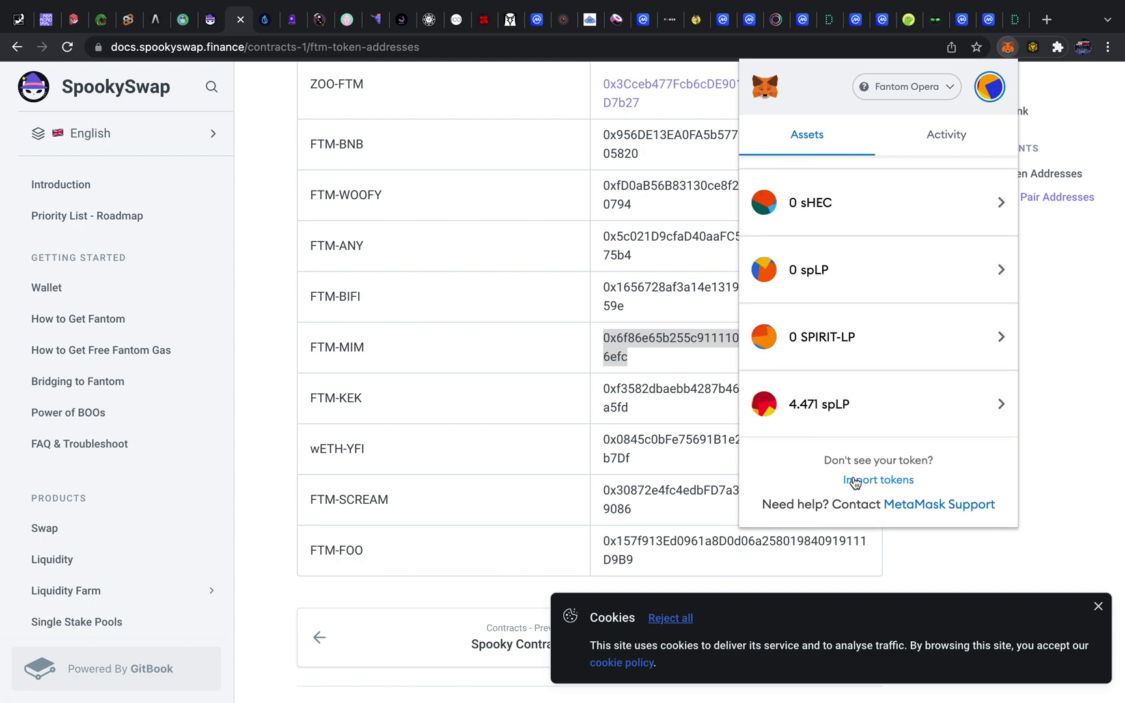
{"action": "left_click", "coordinate": [852, 480]}
{"action": "key", "text": "super+v"}
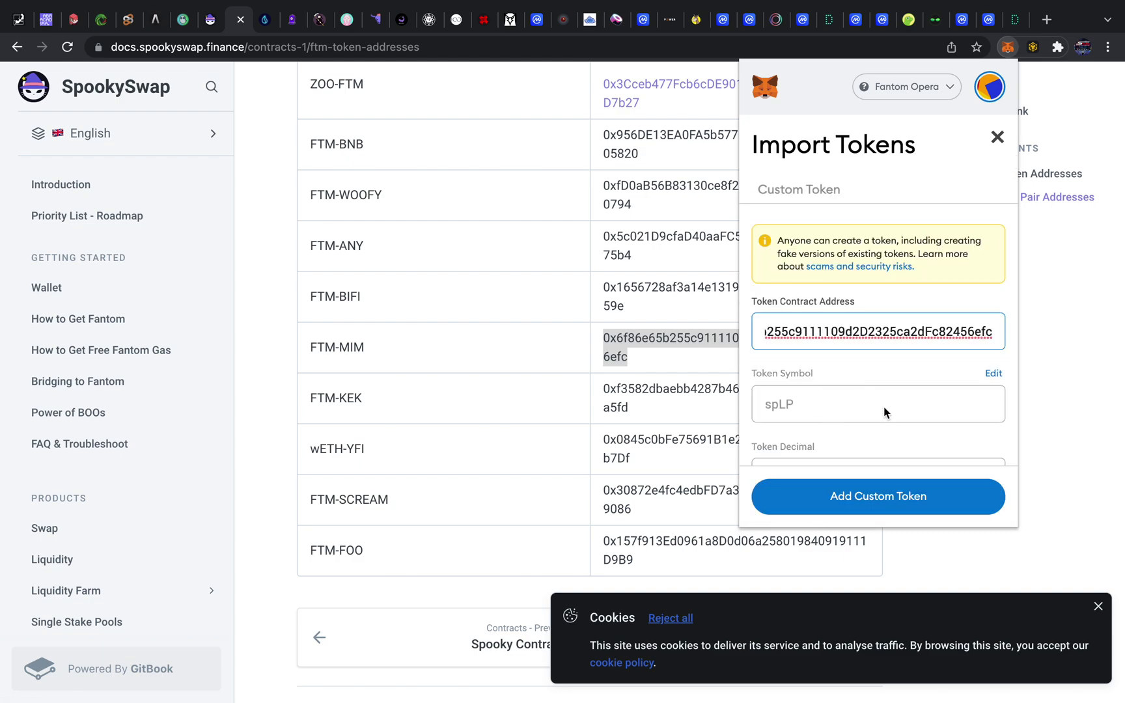
{"action": "left_click", "coordinate": [945, 493]}
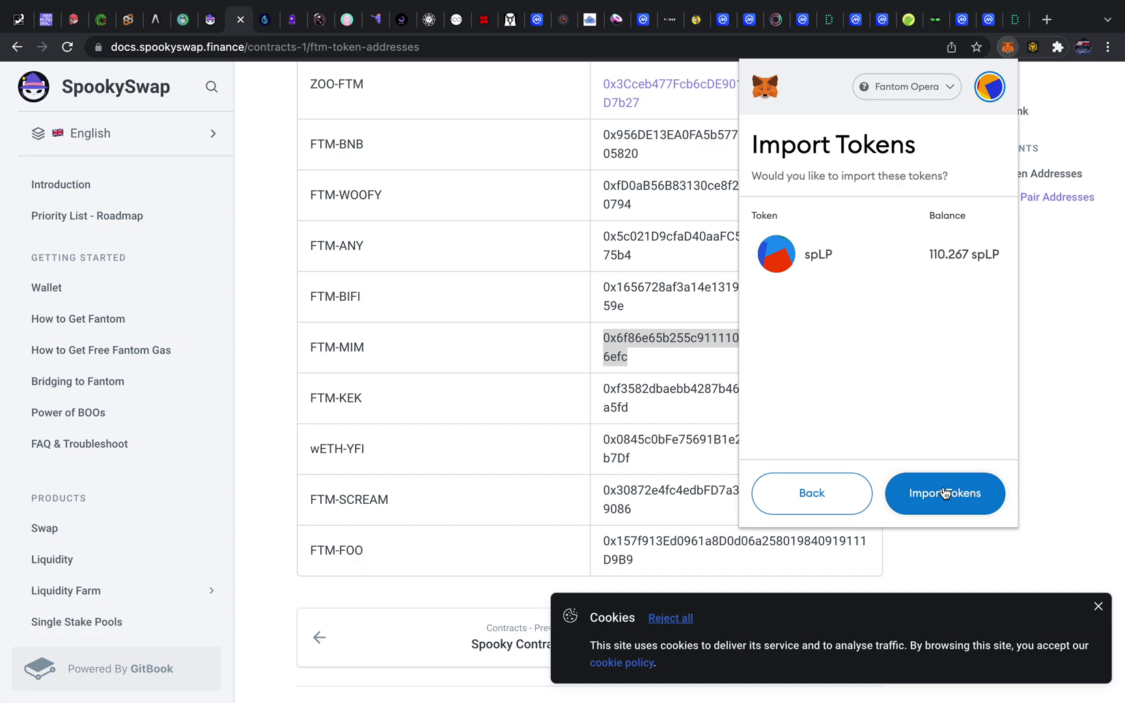
{"action": "left_click", "coordinate": [945, 493]}
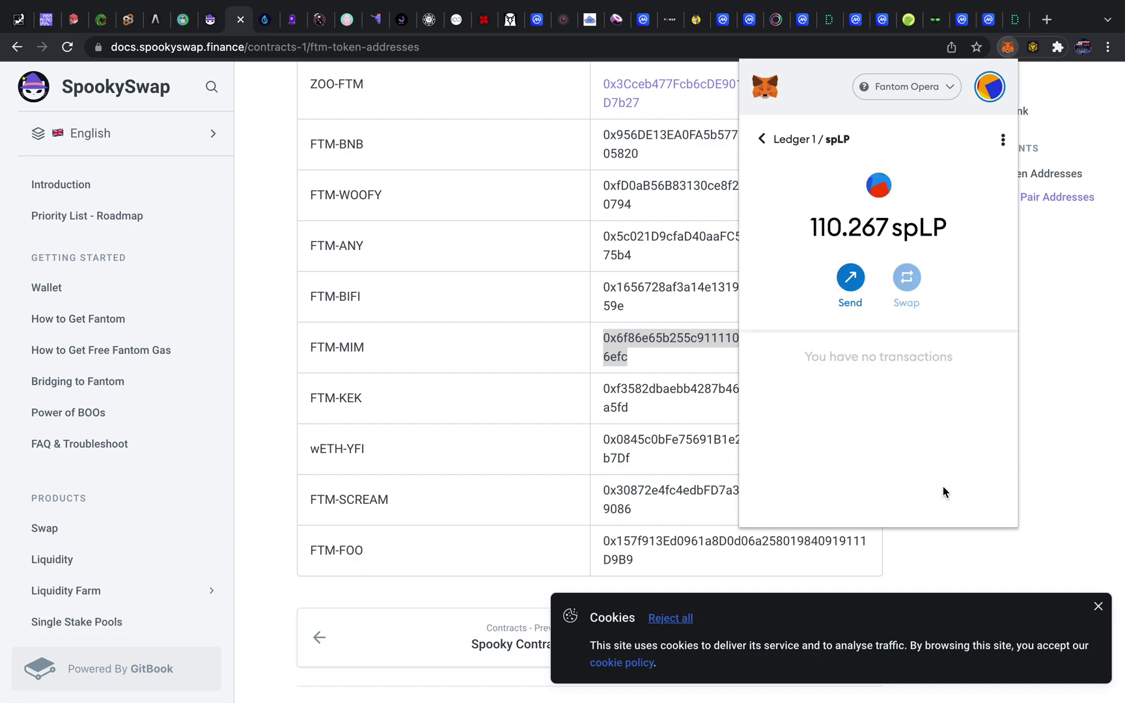
{"action": "left_click", "coordinate": [792, 144]}
{"action": "left_click", "coordinate": [272, 224]}
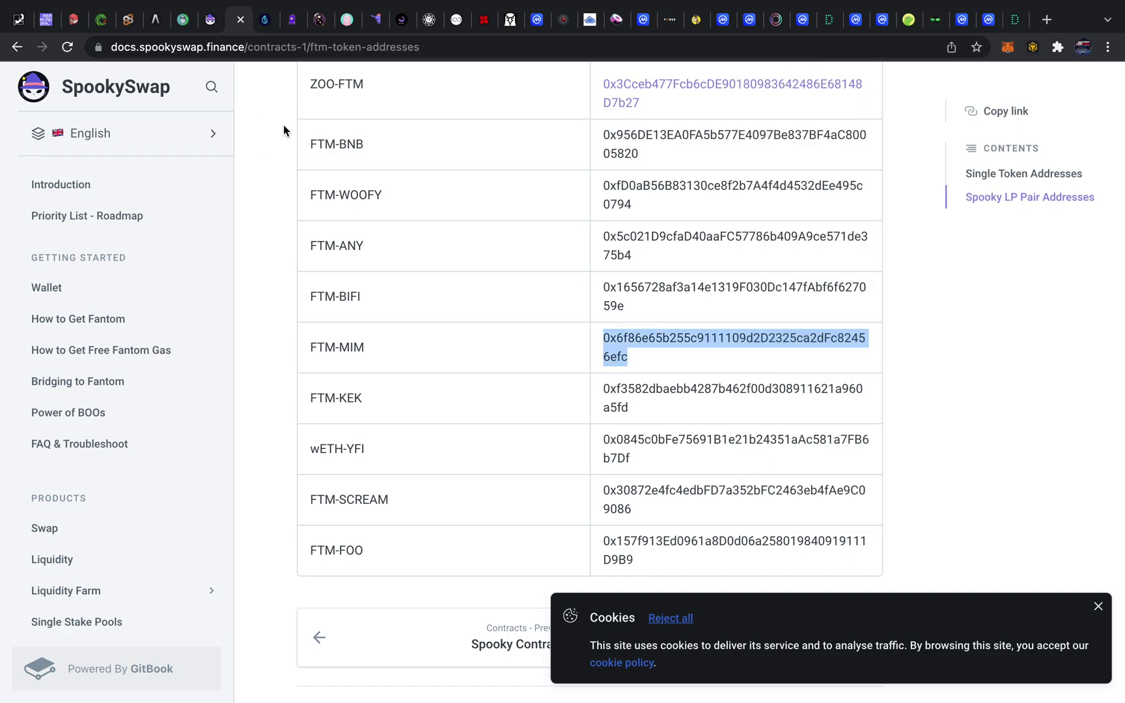
Close the SpookySwap documentation page and check the available deposit amount for Liquid Driver's SpiritSwap MIM/FTM farm
{"action": "left_click", "coordinate": [240, 20]}
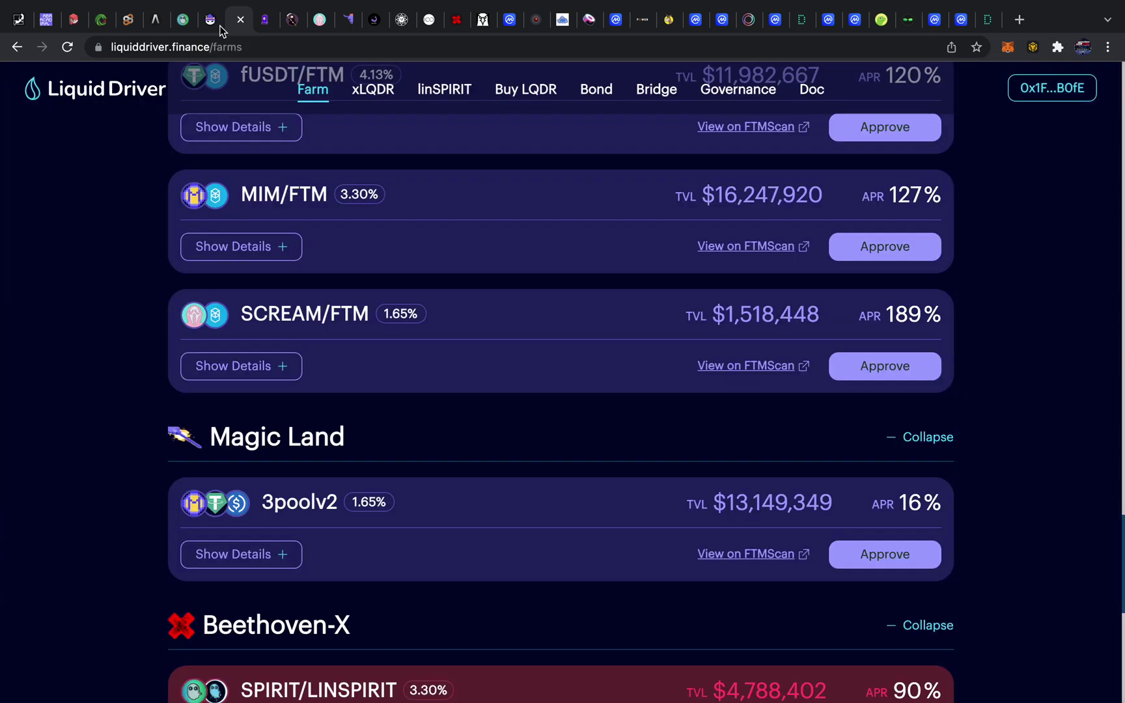
{"action": "scroll", "coordinate": [414, 255], "scroll_direction": "up", "scroll_amount": 15}
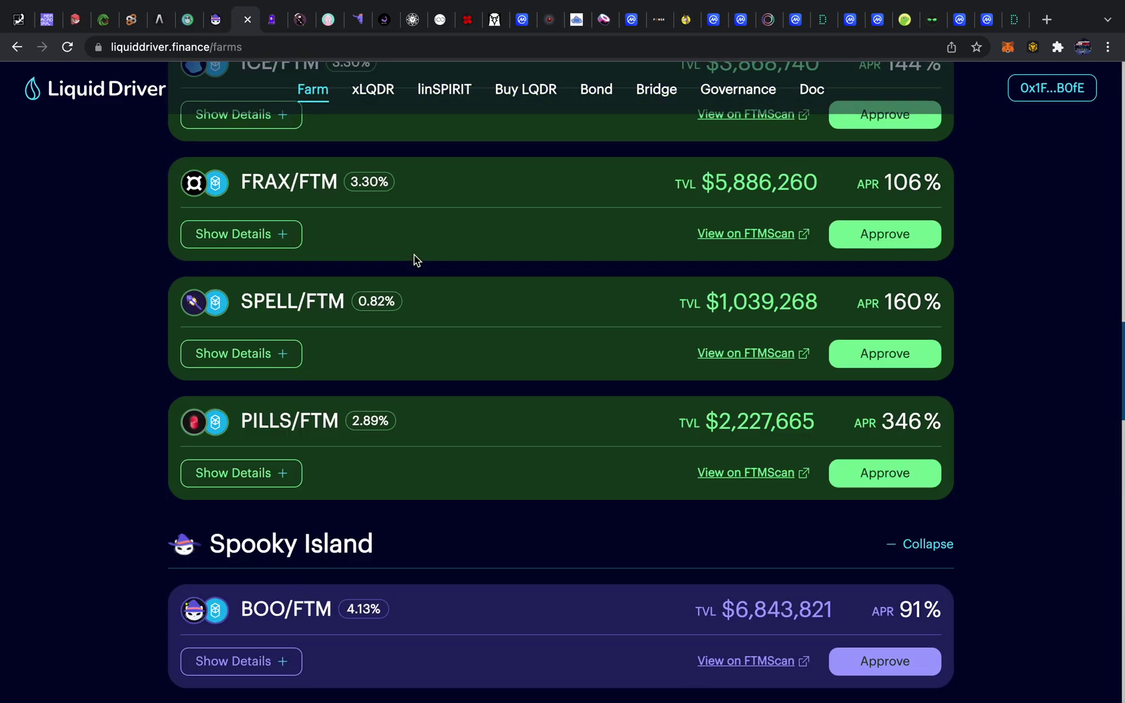
{"action": "scroll", "coordinate": [417, 260], "scroll_direction": "down", "scroll_amount": 5}
{"action": "scroll", "coordinate": [417, 260], "scroll_direction": "down", "scroll_amount": 6}
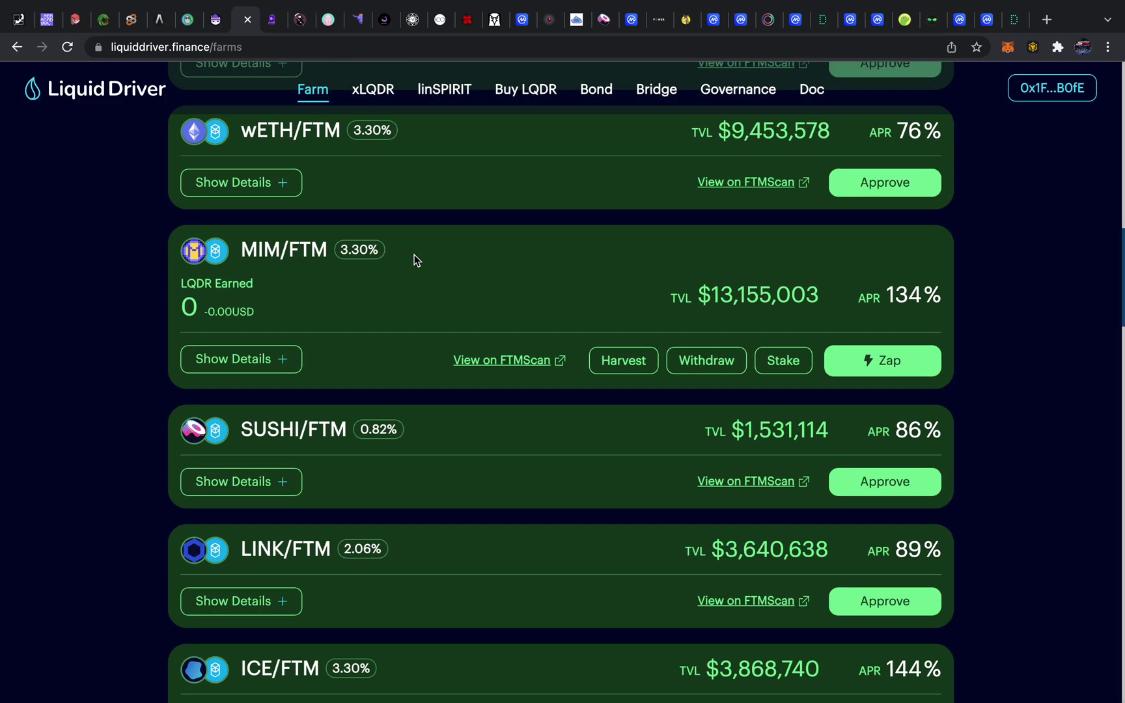
{"action": "left_click", "coordinate": [781, 352]}
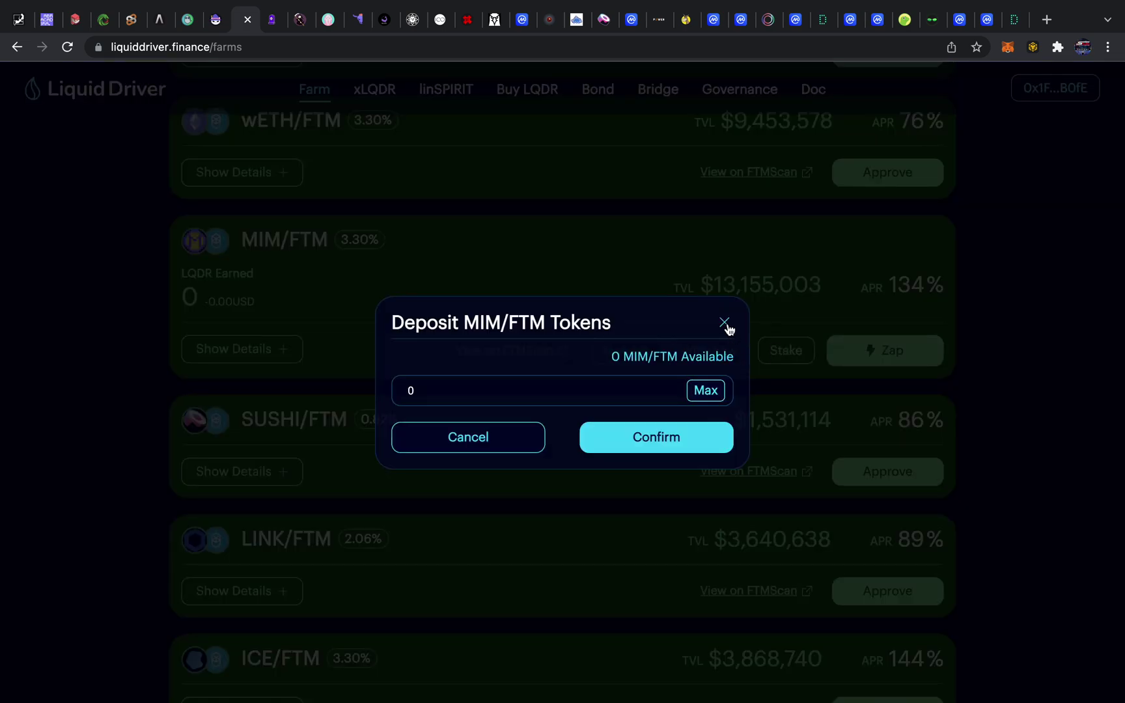
{"action": "left_click", "coordinate": [725, 324]}
Reload the Liquid Driver farms page and recheck the MIM/FTM tokens available to stake in the SpiritSwap farm
{"action": "left_click", "coordinate": [67, 47]}
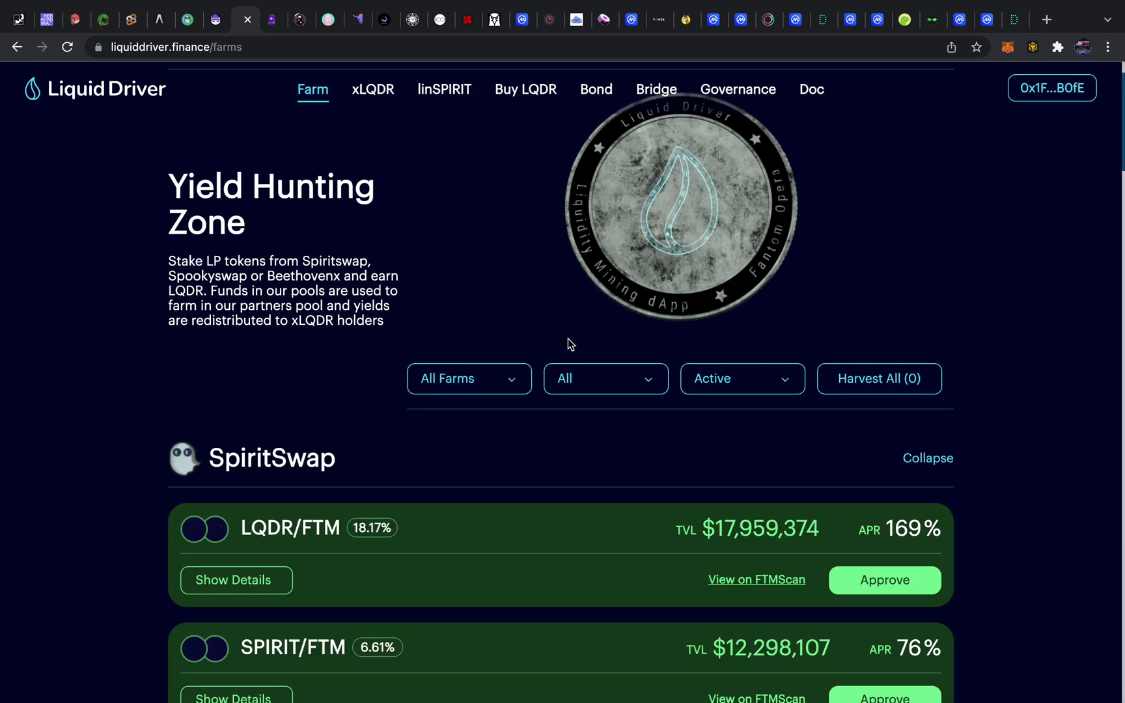
{"action": "scroll", "coordinate": [567, 344], "scroll_direction": "down", "scroll_amount": 8}
{"action": "scroll", "coordinate": [567, 338], "scroll_direction": "down", "scroll_amount": 6}
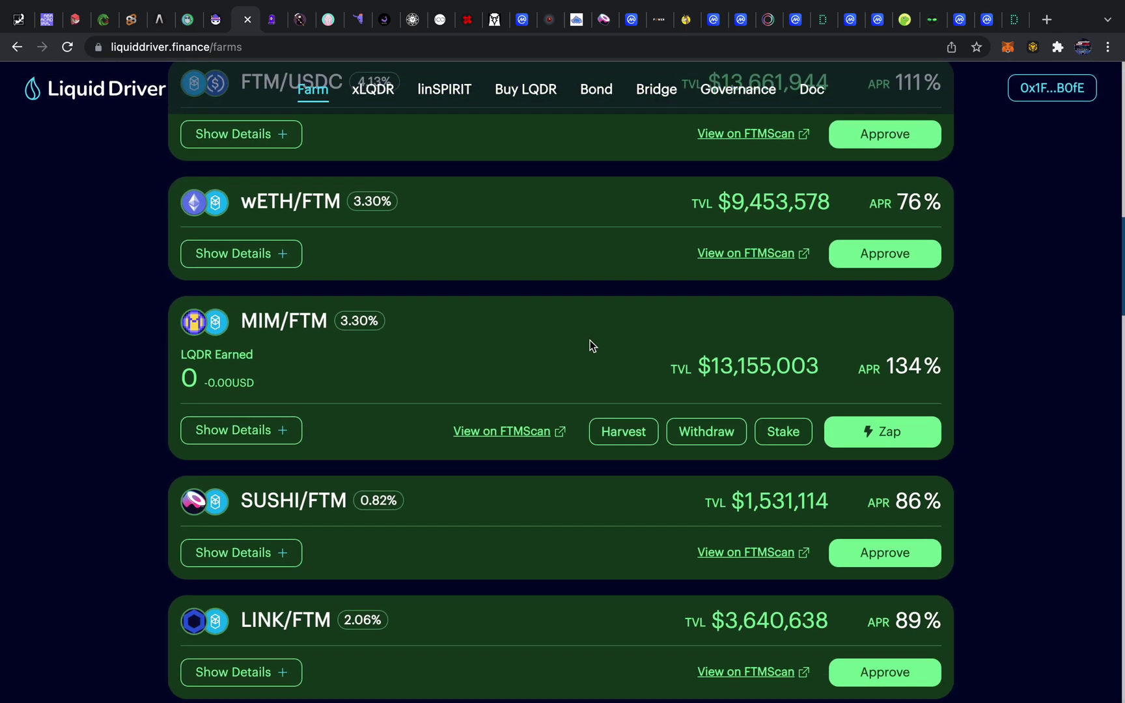
{"action": "left_click", "coordinate": [778, 434]}
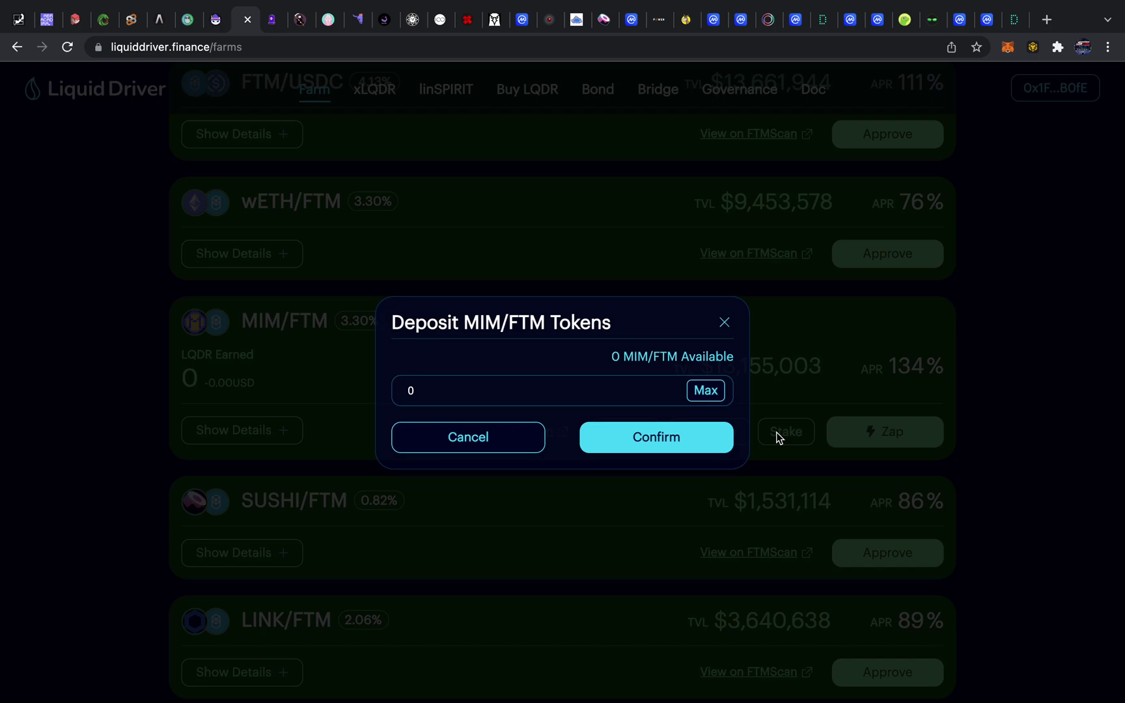
{"action": "left_click", "coordinate": [724, 323]}
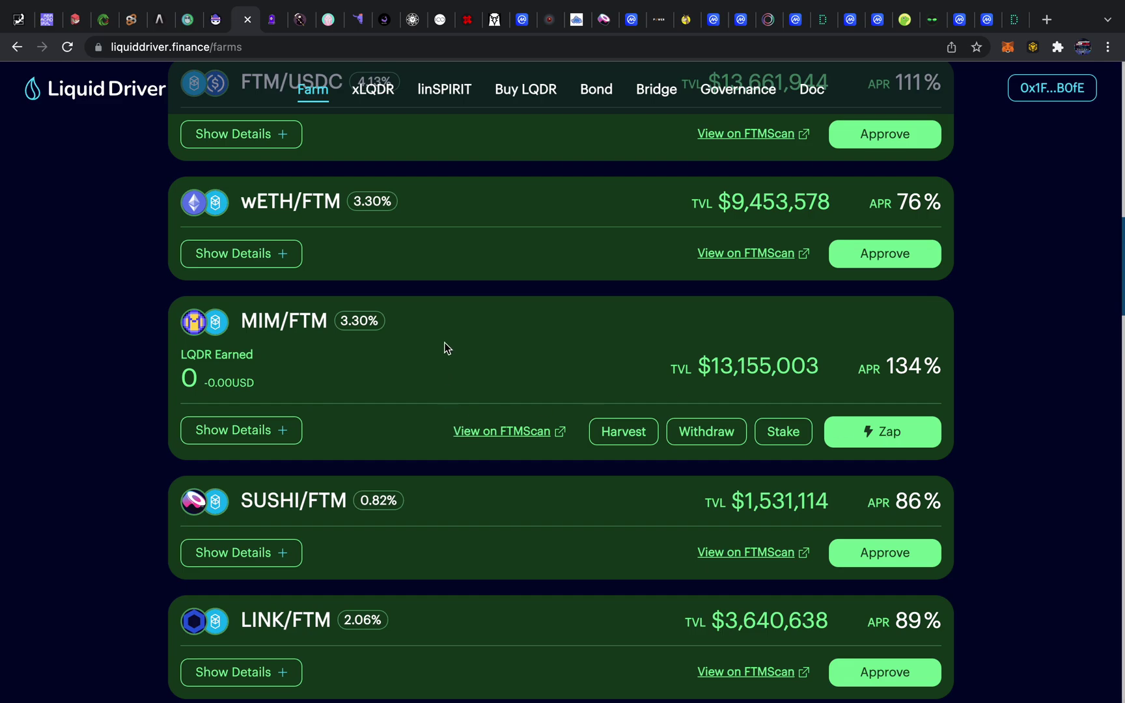
Approve spLP spending for Spooky Island's SCREAM/FTM farm, confirm it in MetaMask, and check the transaction in the wallet activity
{"action": "scroll", "coordinate": [458, 344], "scroll_direction": "down", "scroll_amount": 4}
{"action": "scroll", "coordinate": [457, 339], "scroll_direction": "down", "scroll_amount": 20}
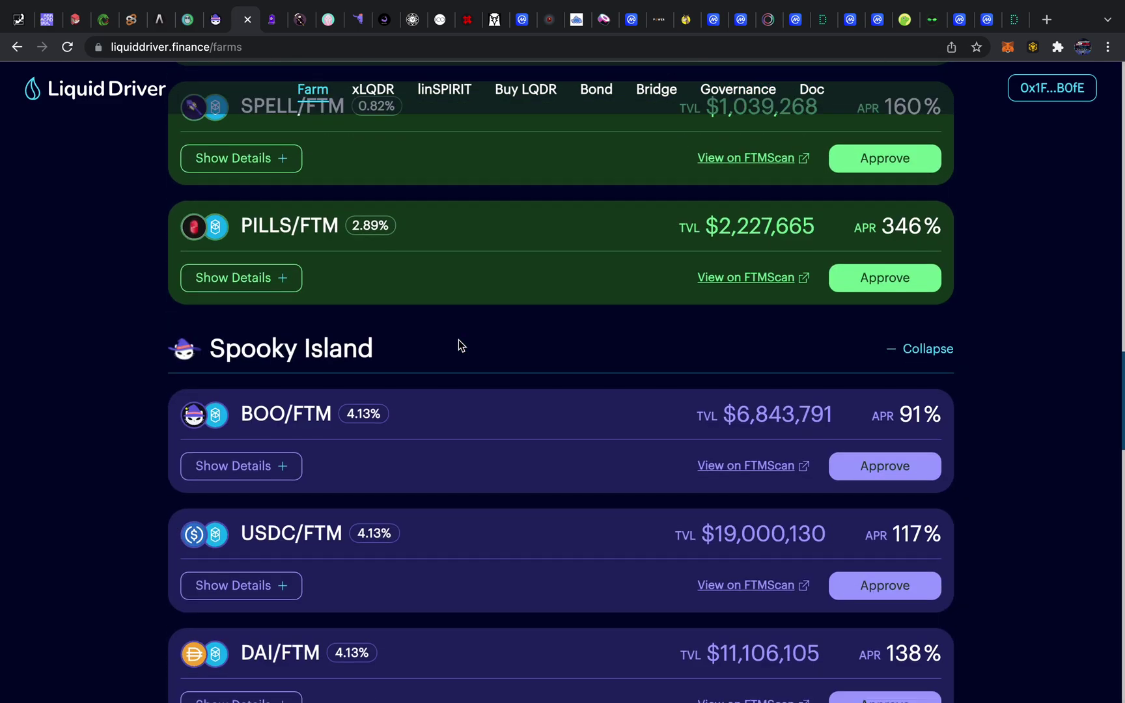
{"action": "scroll", "coordinate": [458, 340], "scroll_direction": "down", "scroll_amount": 8}
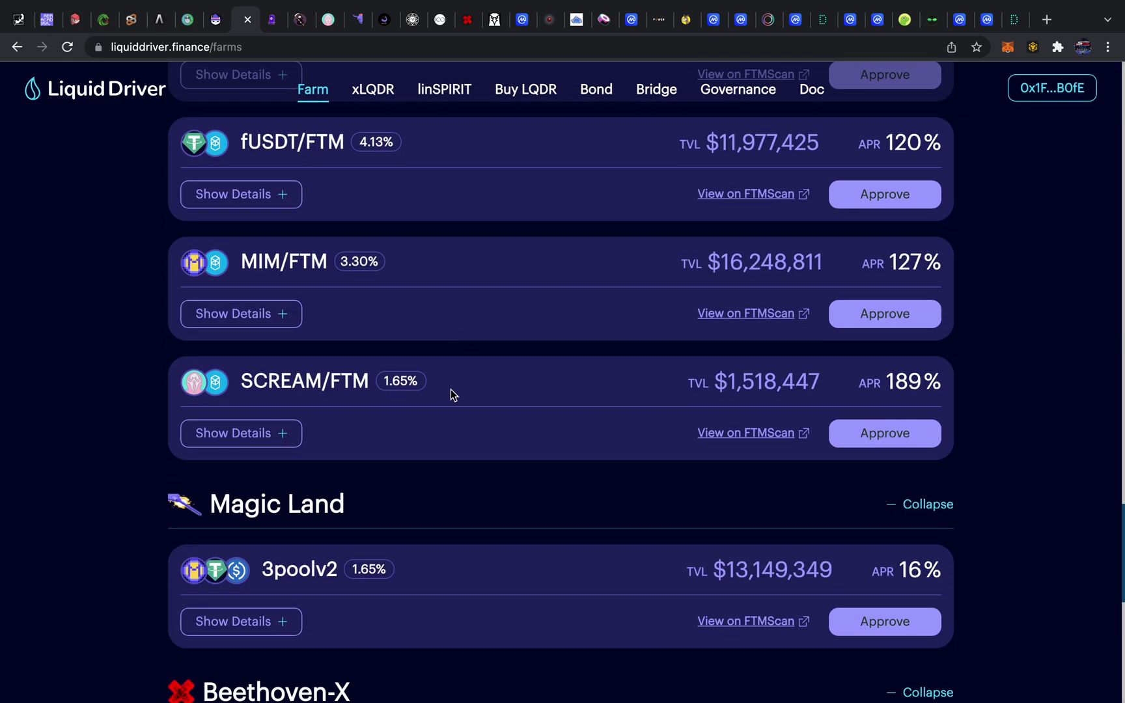
{"action": "left_click", "coordinate": [871, 438]}
{"action": "left_click", "coordinate": [654, 527]}
{"action": "left_click", "coordinate": [1006, 55]}
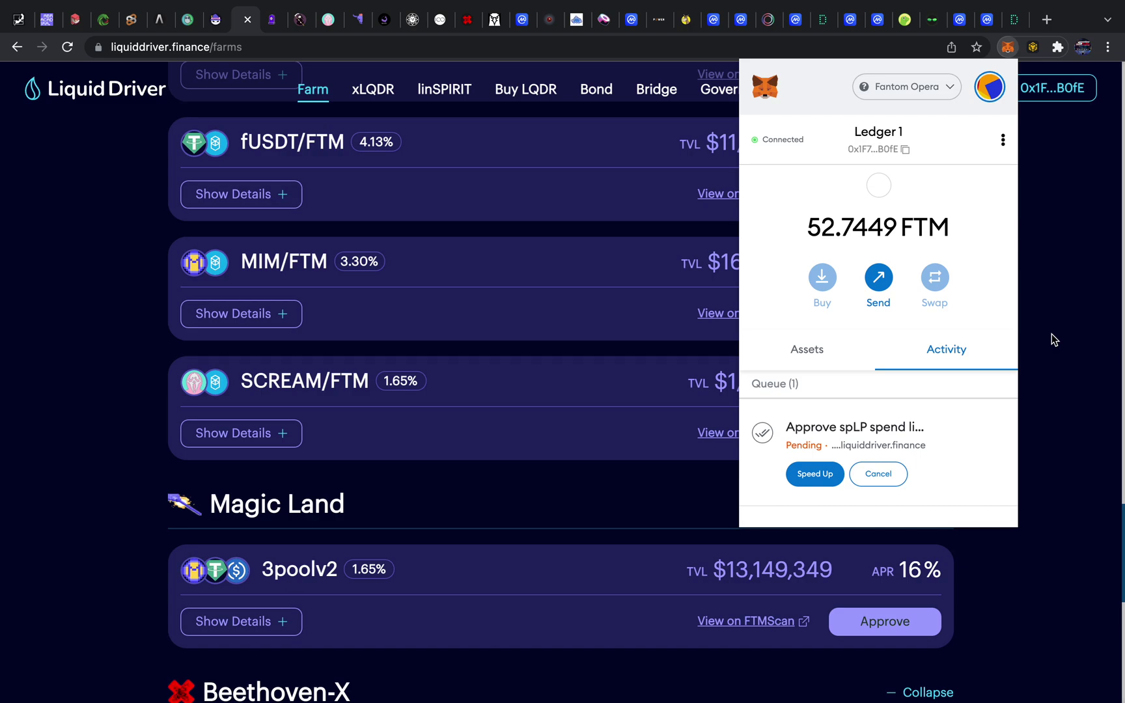
{"action": "left_click", "coordinate": [1054, 339]}
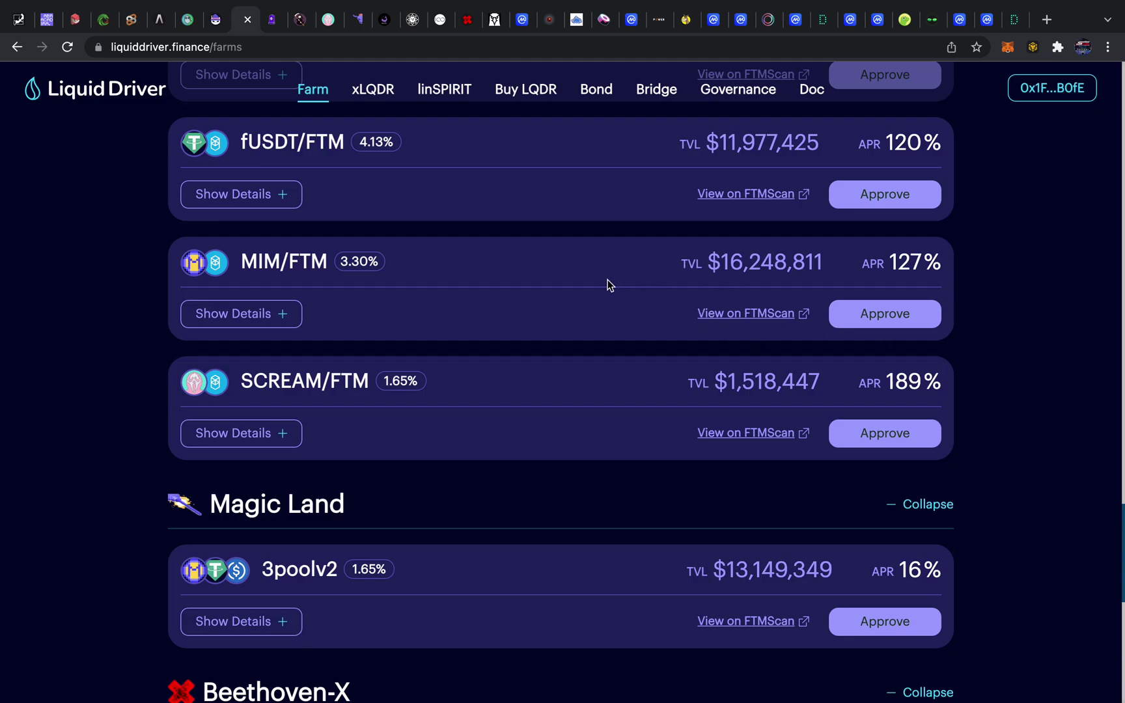
{"action": "scroll", "coordinate": [612, 283], "scroll_direction": "up", "scroll_amount": 15}
{"action": "scroll", "coordinate": [607, 284], "scroll_direction": "up", "scroll_amount": 20}
{"action": "scroll", "coordinate": [607, 280], "scroll_direction": "up", "scroll_amount": 8}
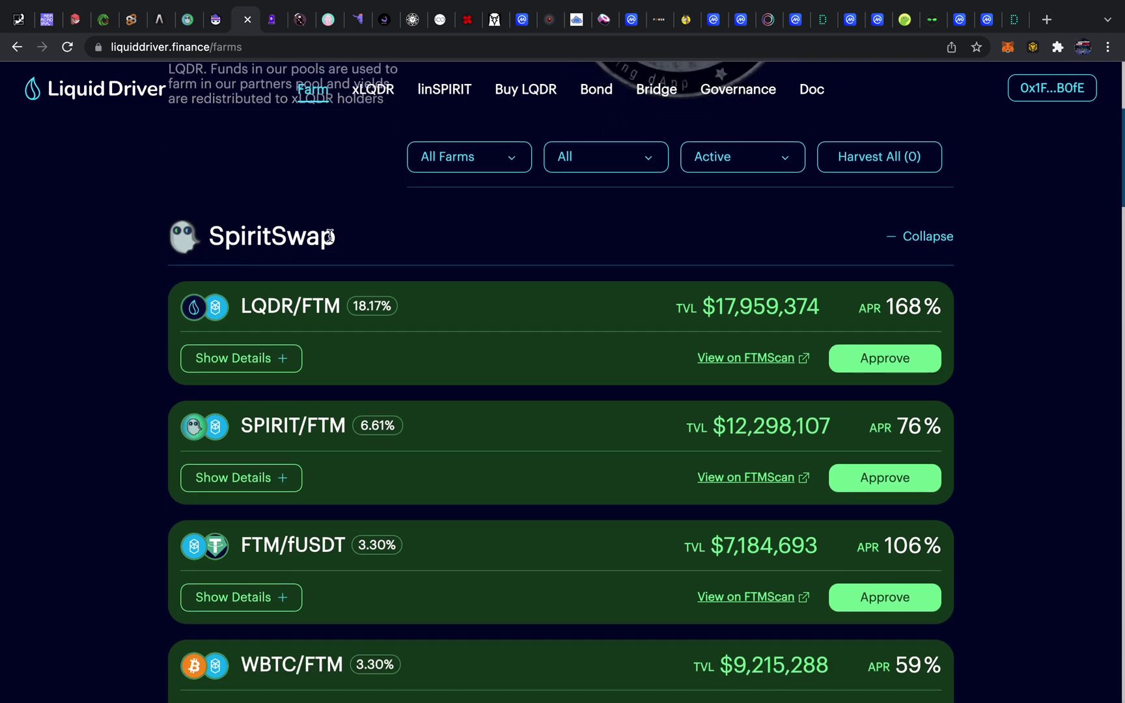
{"action": "scroll", "coordinate": [518, 351], "scroll_direction": "down", "scroll_amount": 9}
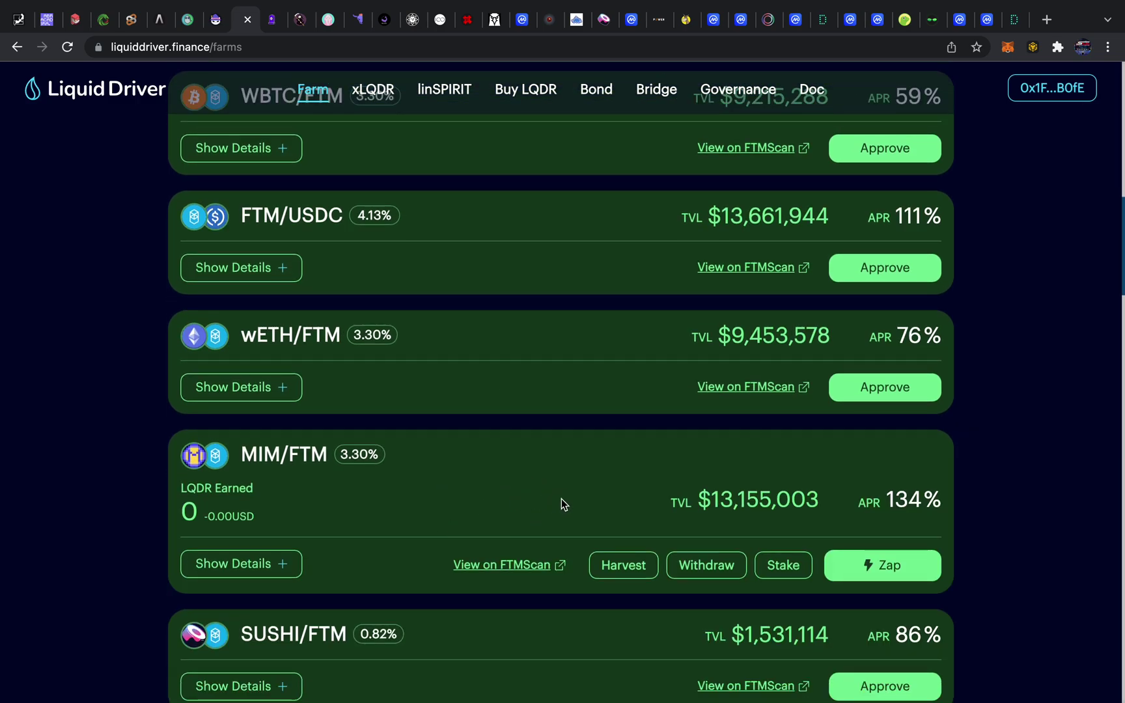
{"action": "scroll", "coordinate": [558, 498], "scroll_direction": "up", "scroll_amount": 10}
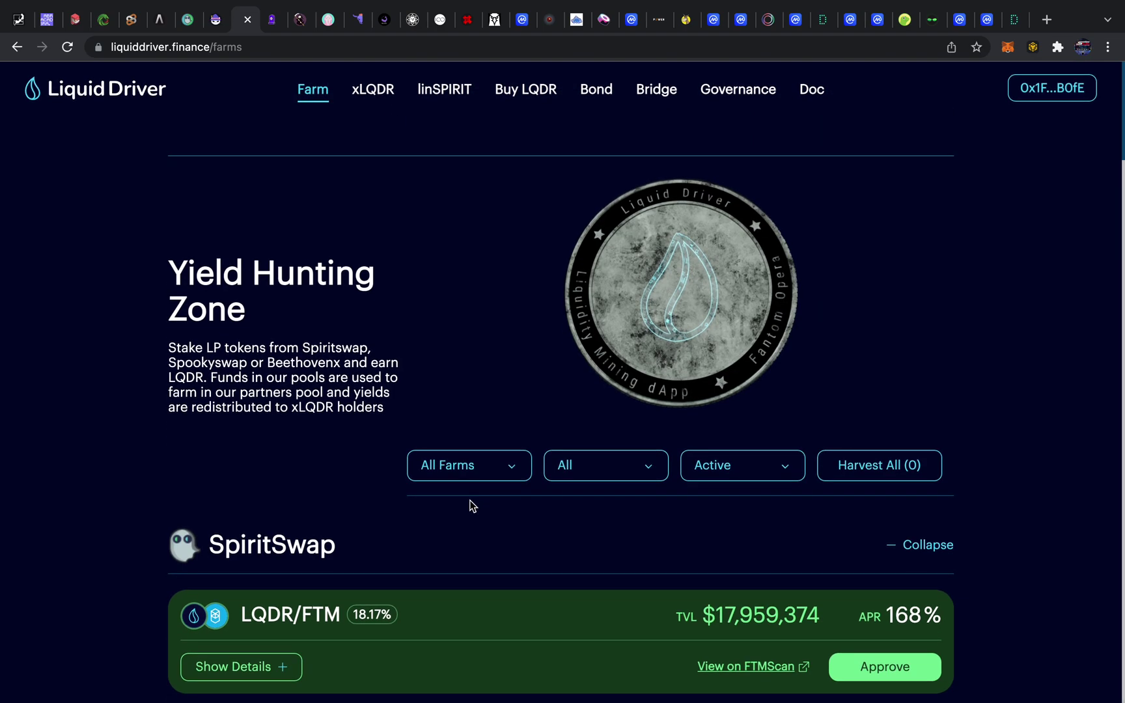
Stake the maximum 4.471095595807355262 SCREAM/FTM tokens in Spooky Island's SCREAM/FTM farm, confirm the transaction in MetaMask, and close the deposit dialog
{"action": "scroll", "coordinate": [434, 546], "scroll_direction": "down", "scroll_amount": 10}
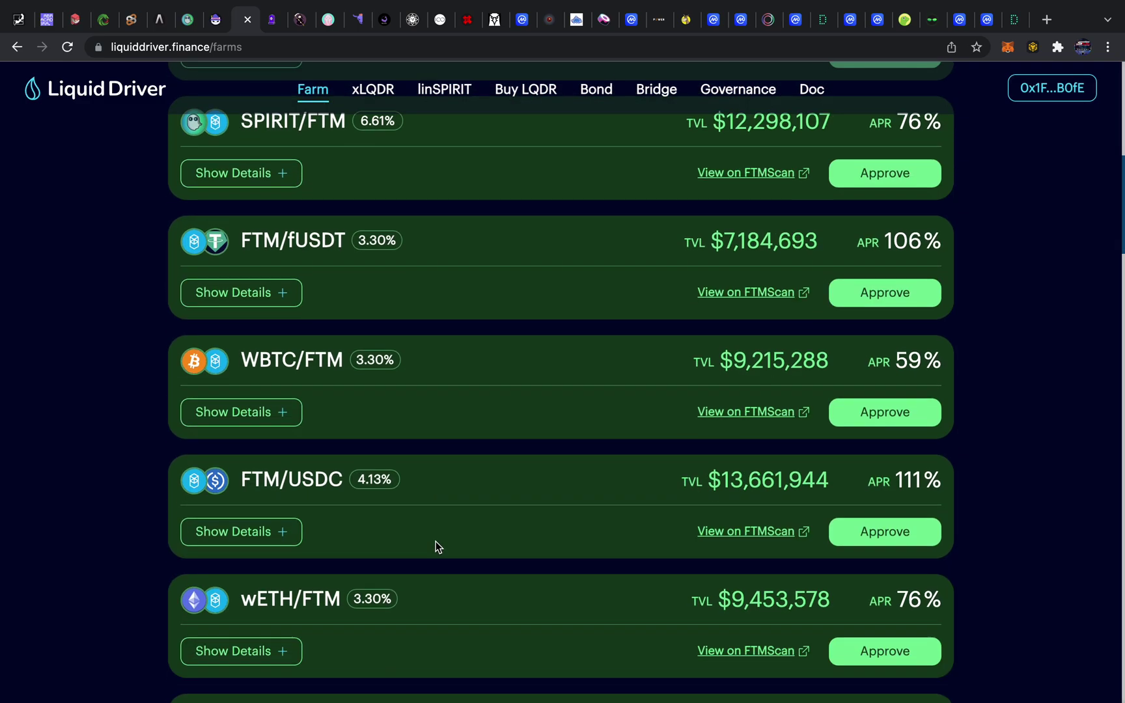
{"action": "scroll", "coordinate": [485, 504], "scroll_direction": "down", "scroll_amount": 15}
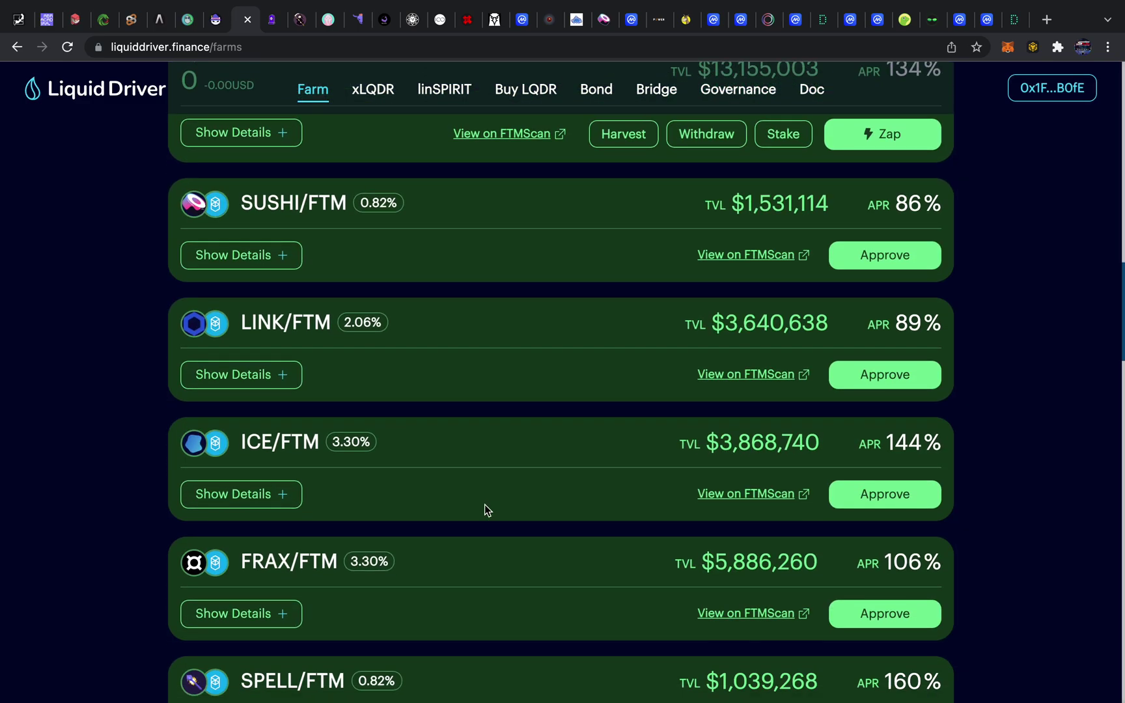
{"action": "scroll", "coordinate": [484, 505], "scroll_direction": "down", "scroll_amount": 8}
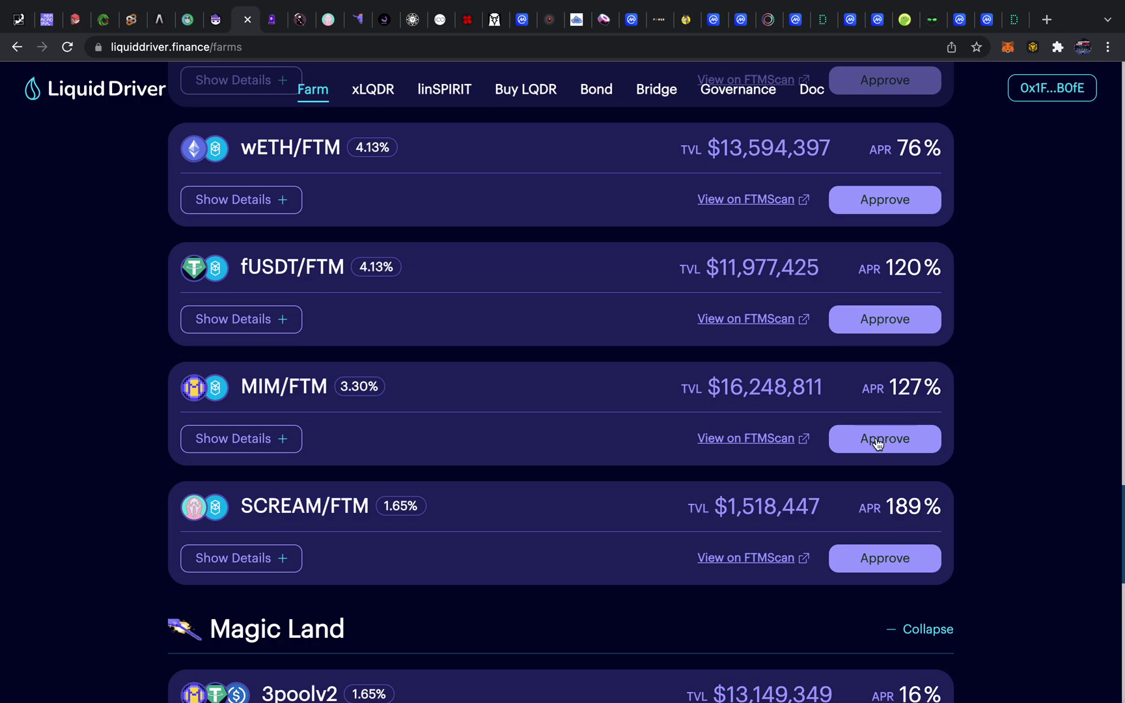
{"action": "scroll", "coordinate": [587, 421], "scroll_direction": "up", "scroll_amount": 5}
{"action": "scroll", "coordinate": [587, 421], "scroll_direction": "up", "scroll_amount": 15}
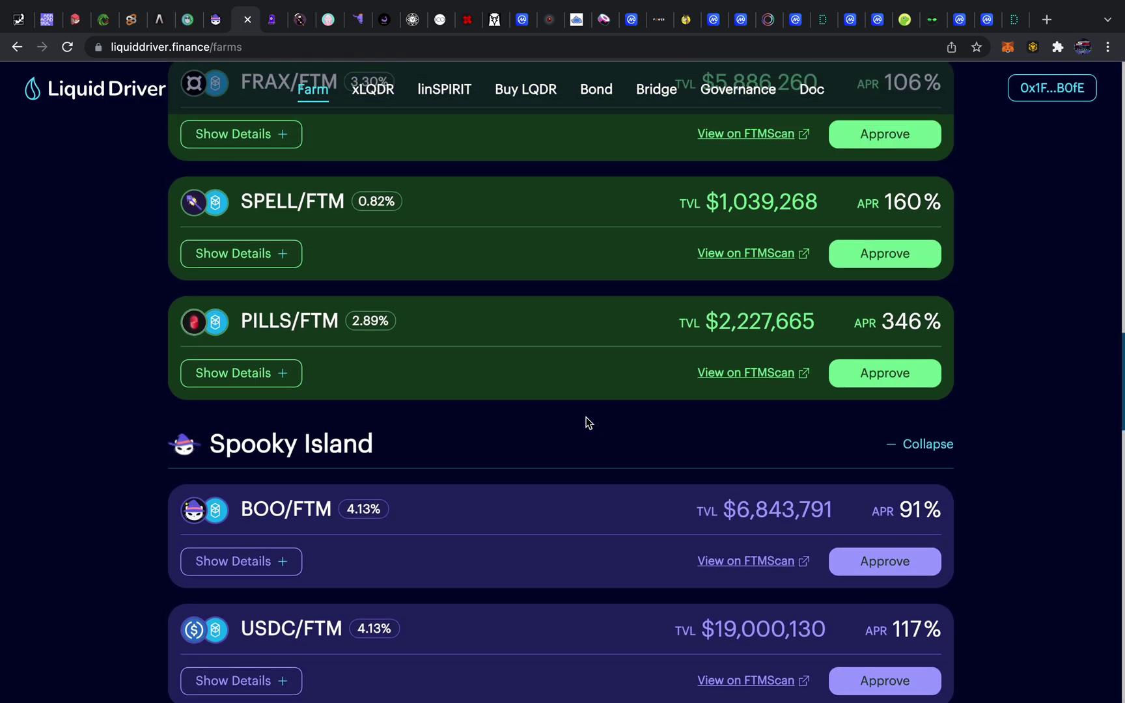
{"action": "scroll", "coordinate": [588, 422], "scroll_direction": "up", "scroll_amount": 4}
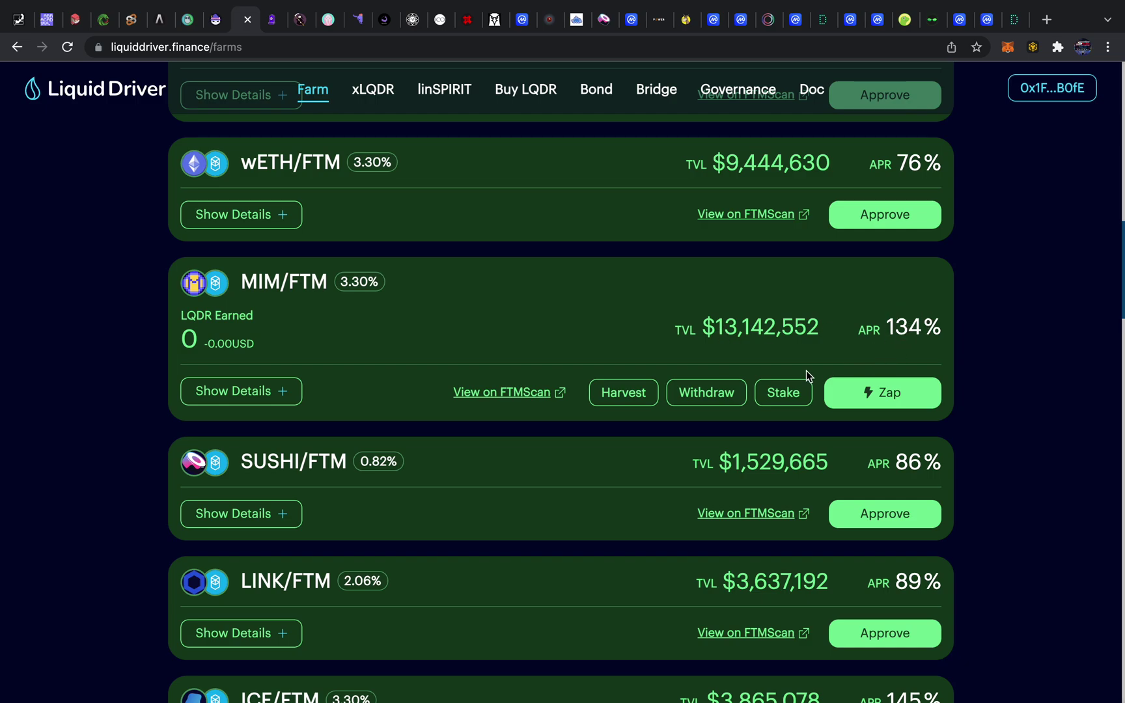
{"action": "scroll", "coordinate": [808, 372], "scroll_direction": "down", "scroll_amount": 18}
{"action": "scroll", "coordinate": [809, 377], "scroll_direction": "down", "scroll_amount": 6}
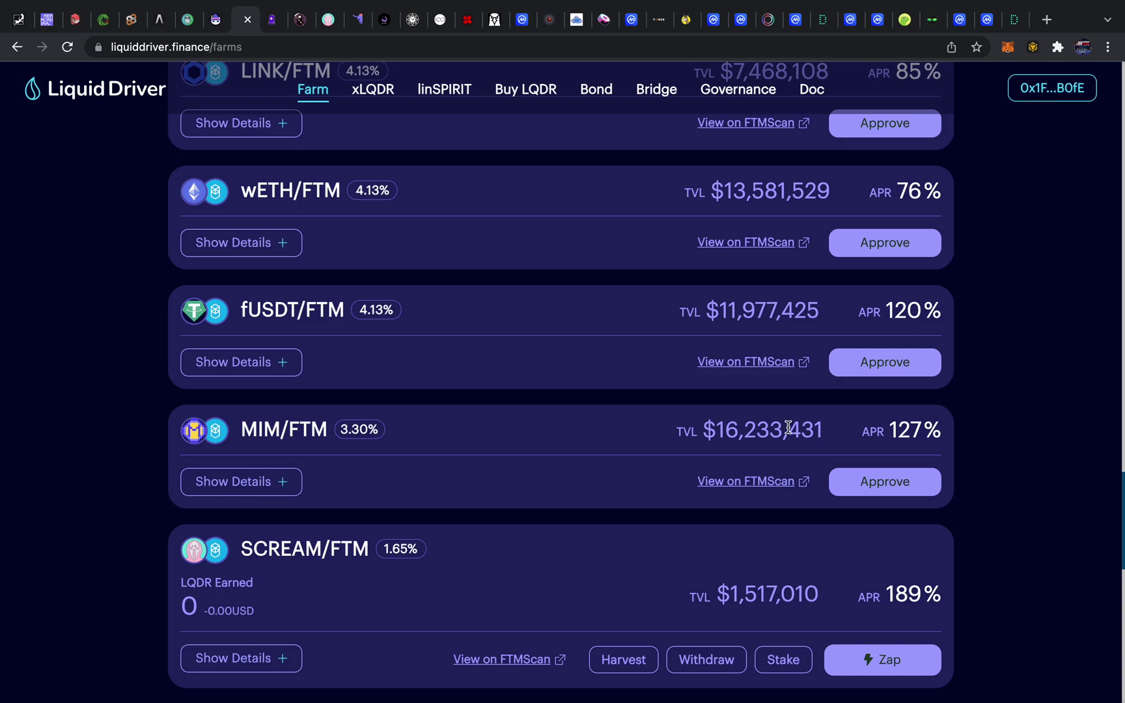
{"action": "scroll", "coordinate": [683, 458], "scroll_direction": "down", "scroll_amount": 2}
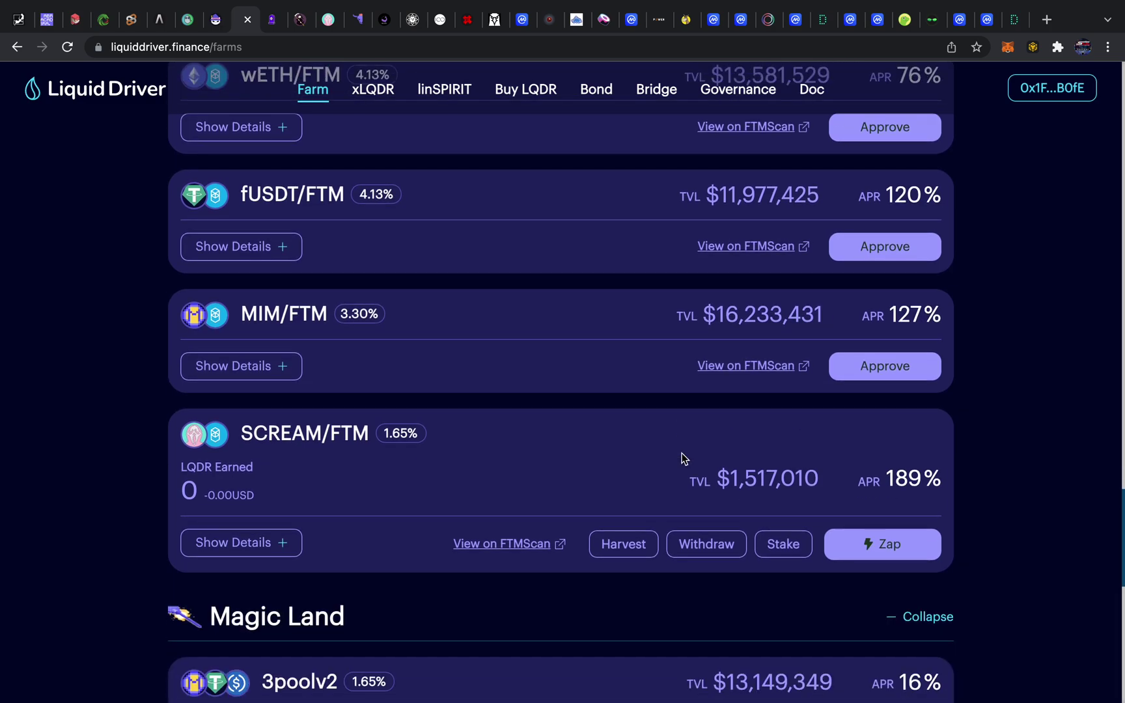
{"action": "left_click", "coordinate": [781, 547]}
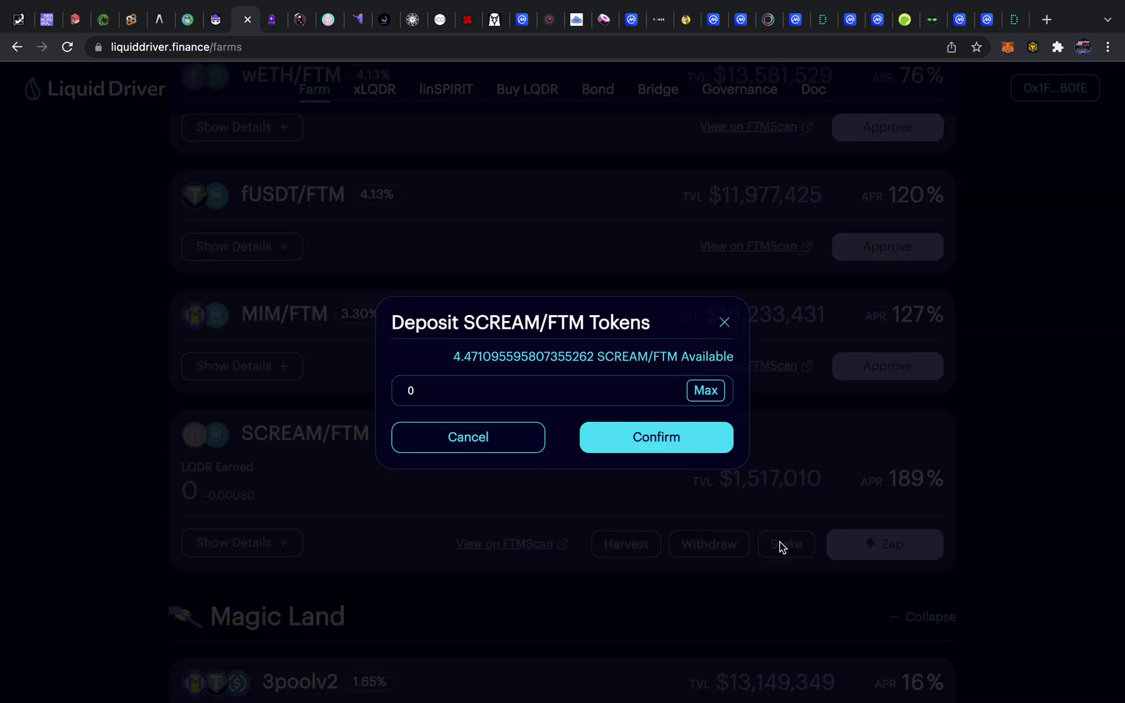
{"action": "left_click", "coordinate": [709, 392]}
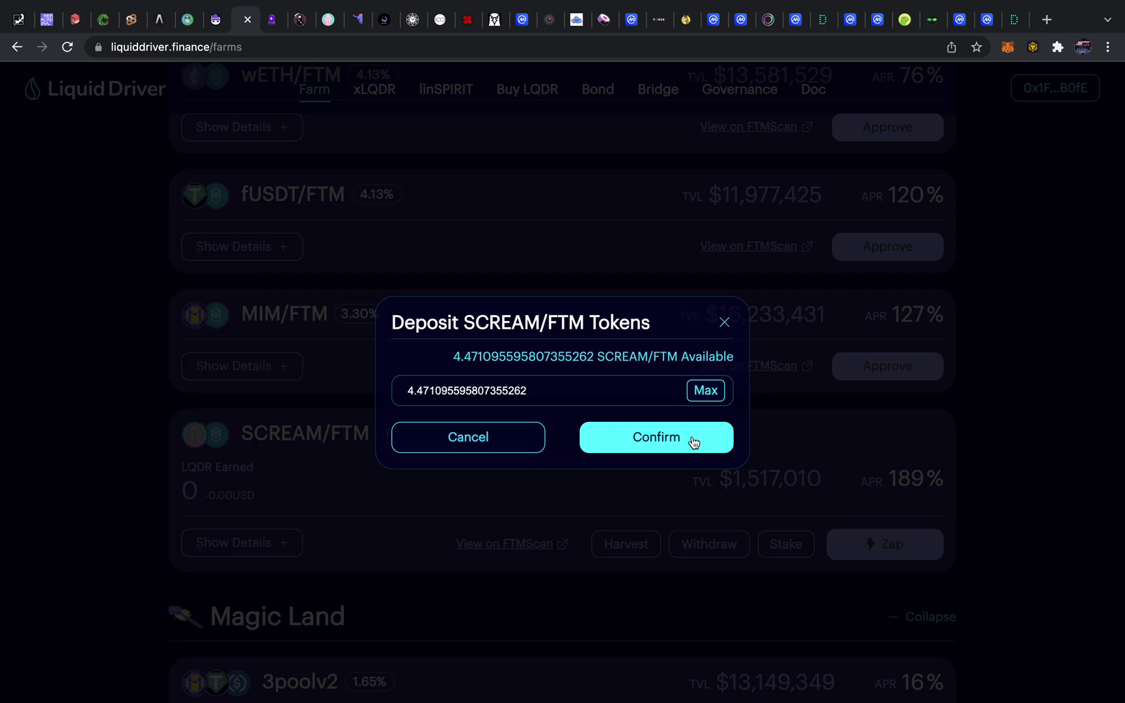
{"action": "left_click", "coordinate": [693, 442]}
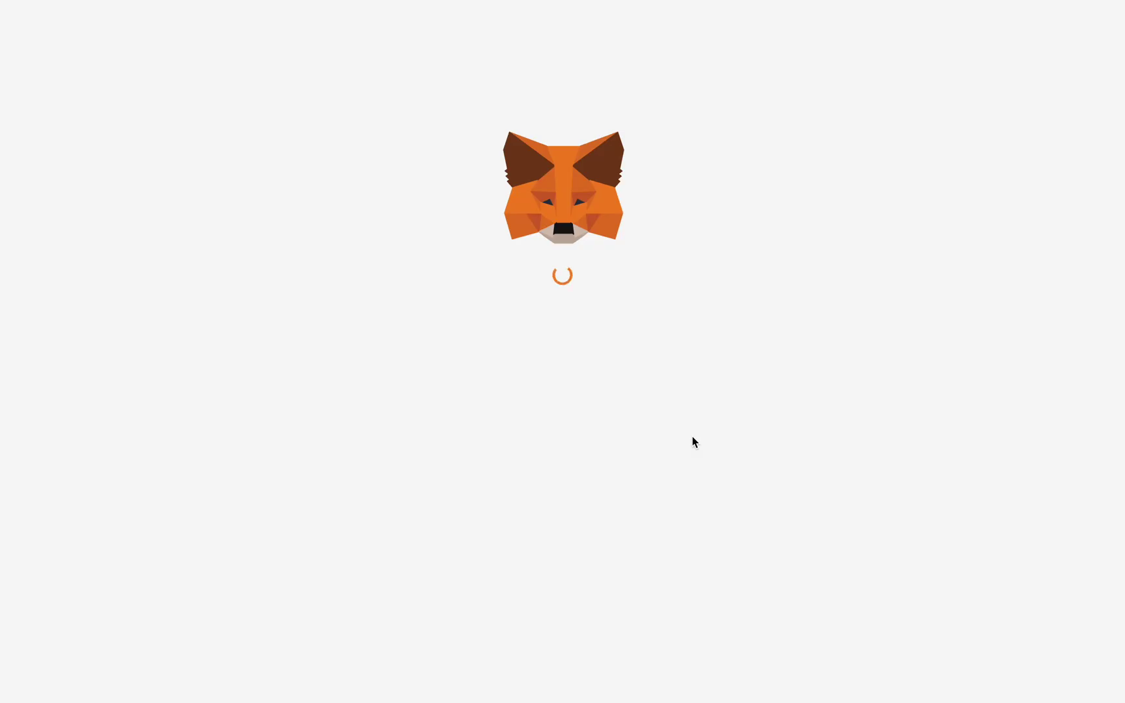
{"action": "left_click", "coordinate": [669, 545]}
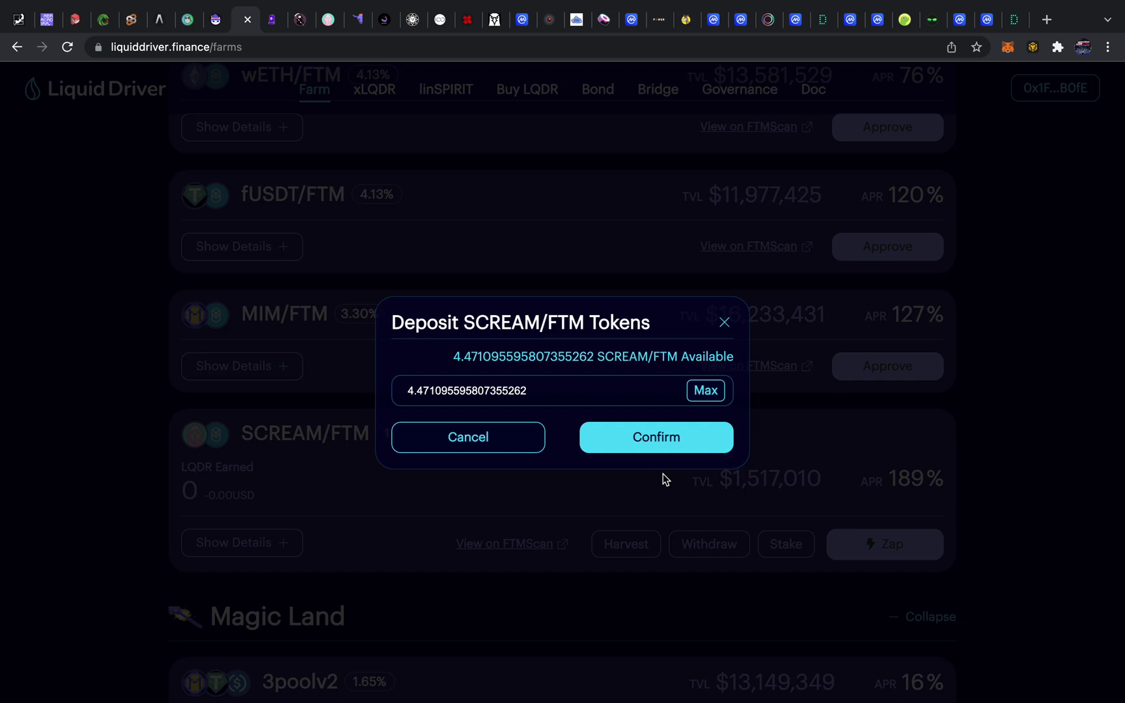
{"action": "left_click", "coordinate": [725, 323]}
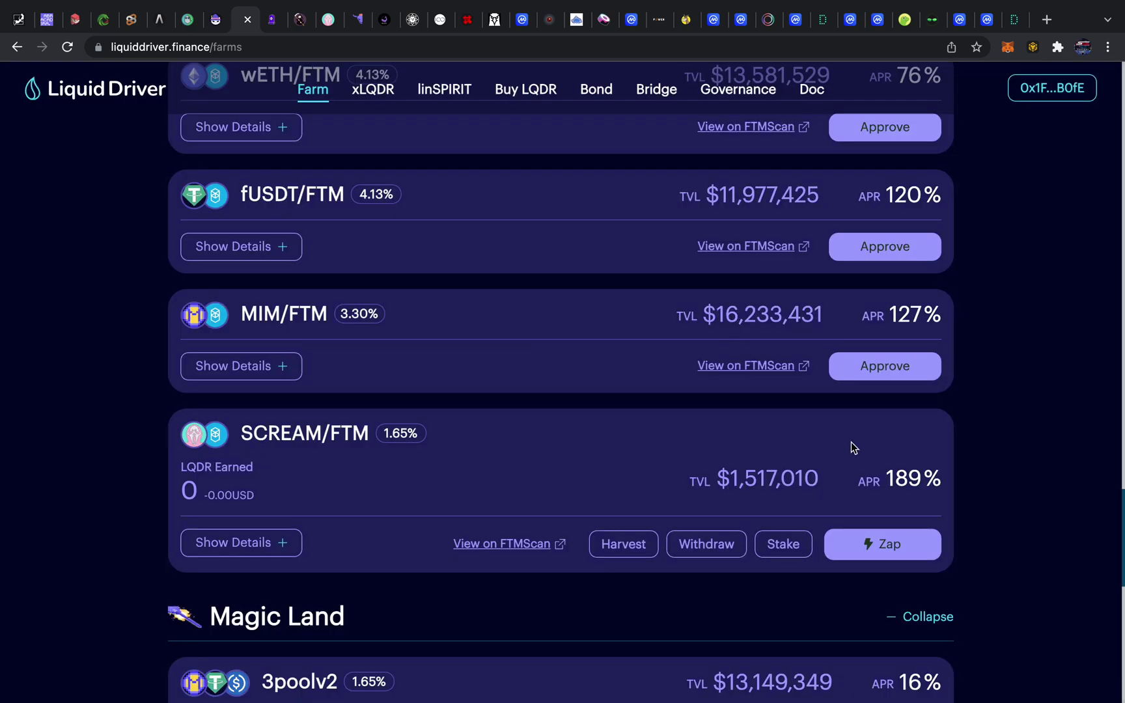
Check the deposit in MetaMask's activity and expand the details of Spooky Island's SCREAM/FTM farm to view the stake
{"action": "left_click", "coordinate": [1007, 49]}
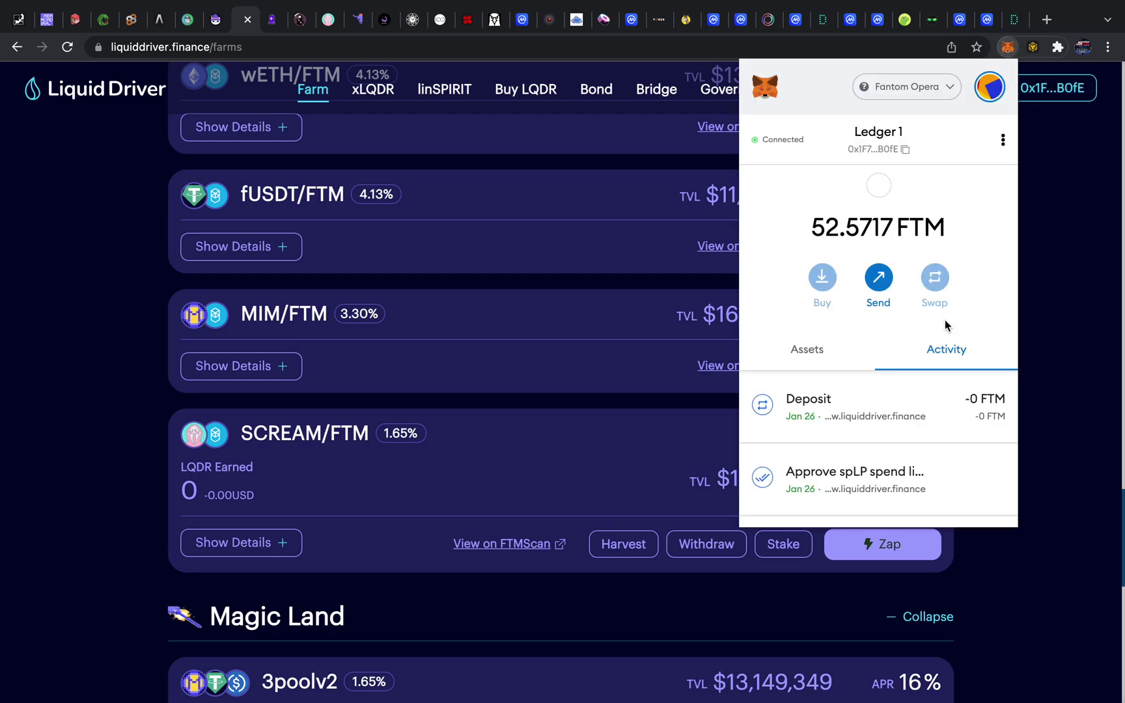
{"action": "left_click", "coordinate": [586, 431]}
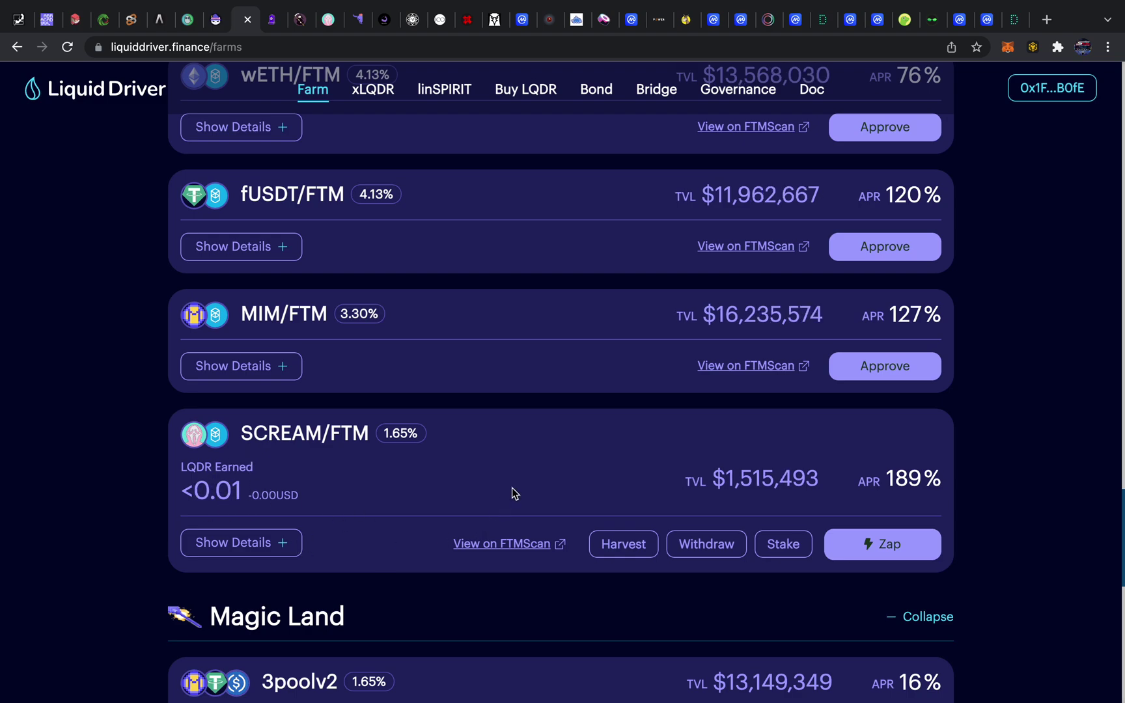
{"action": "left_click", "coordinate": [253, 553]}
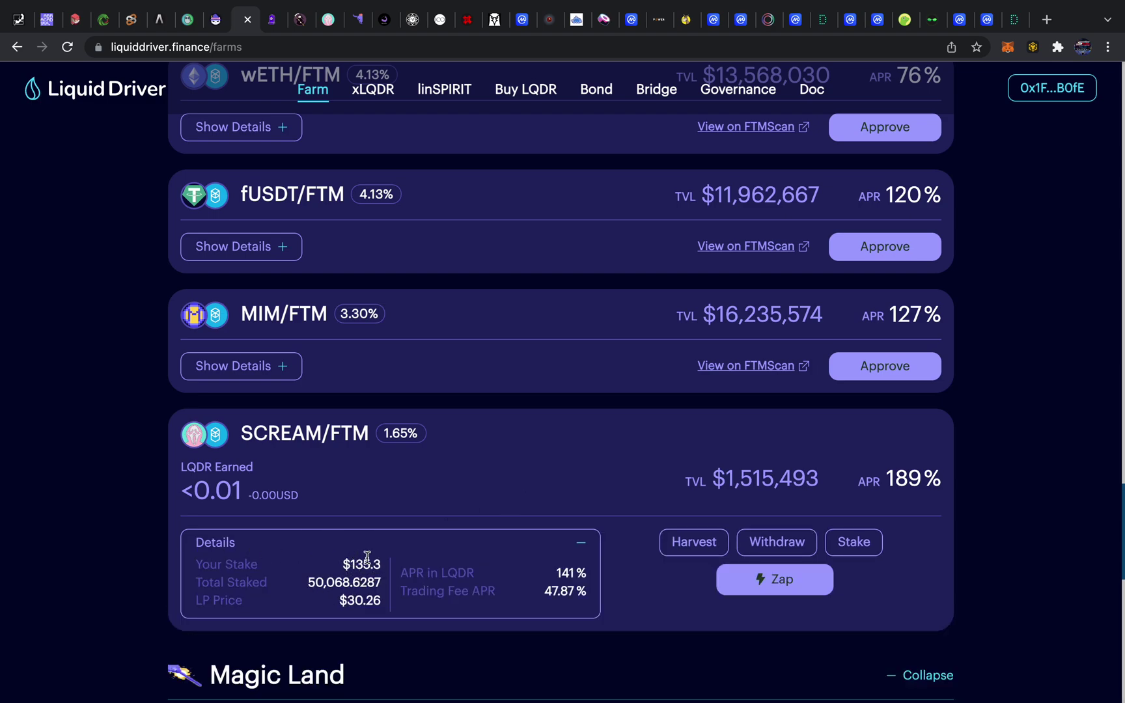
Approve spLP spending for Spooky Island's MIM/FTM farm, confirm it in MetaMask, and check the approval in the wallet activity
{"action": "left_click", "coordinate": [896, 369]}
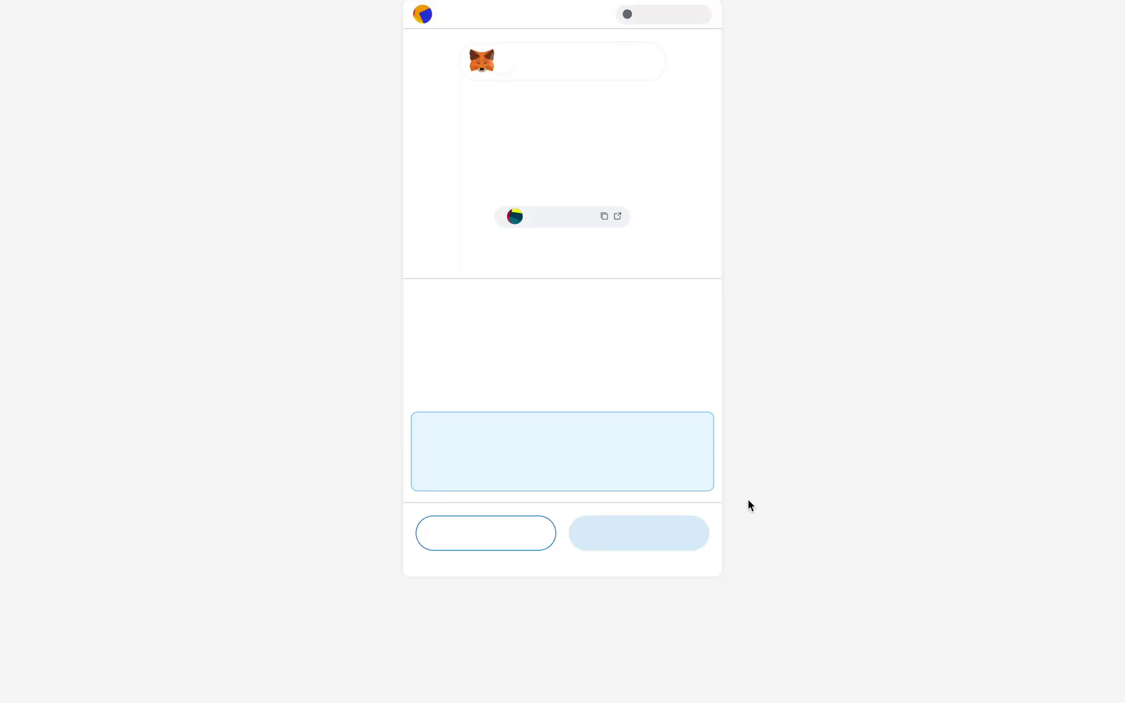
{"action": "left_click", "coordinate": [655, 536]}
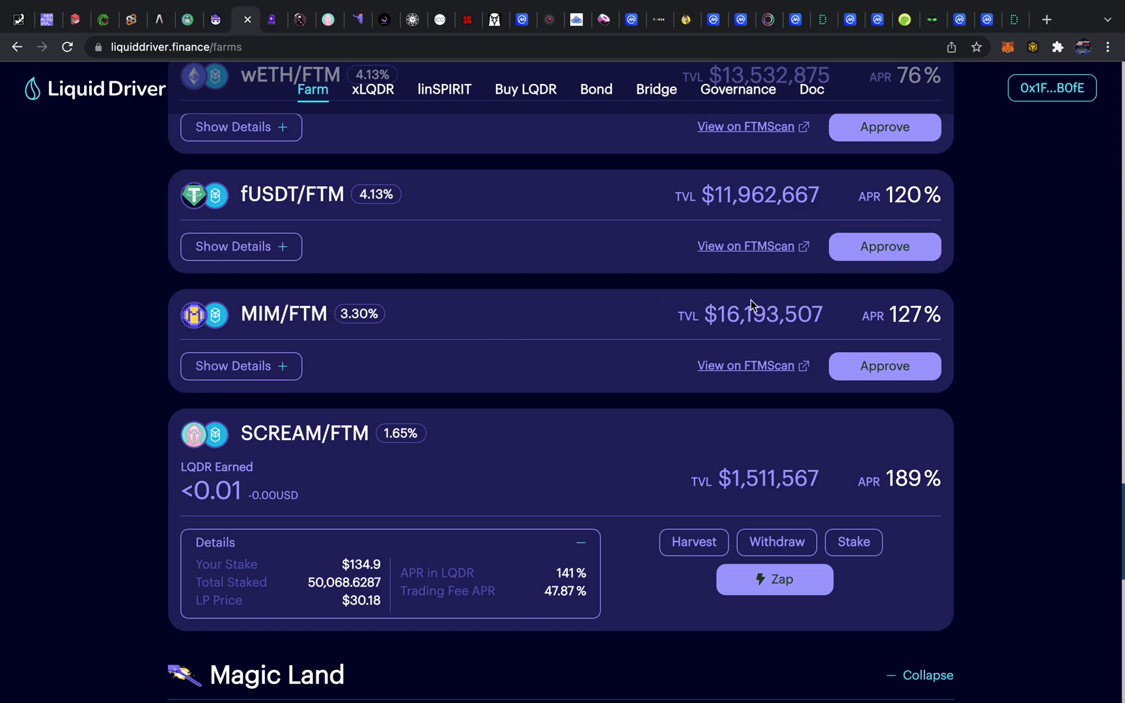
{"action": "left_click", "coordinate": [1007, 48]}
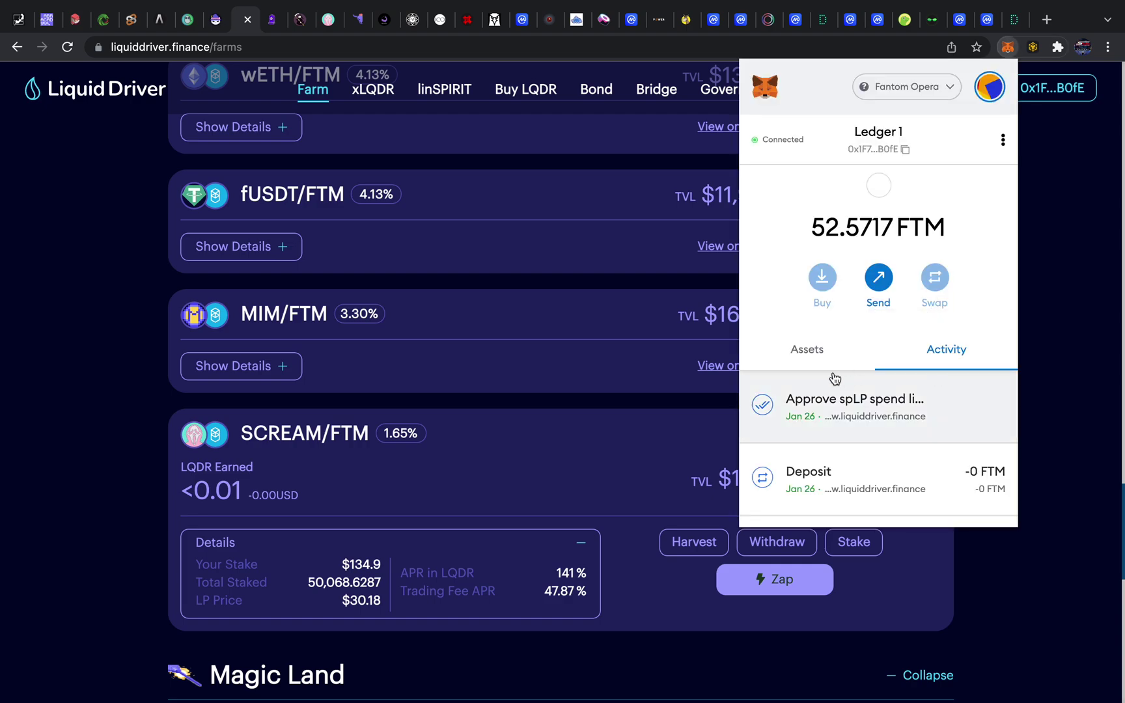
{"action": "left_click", "coordinate": [591, 433]}
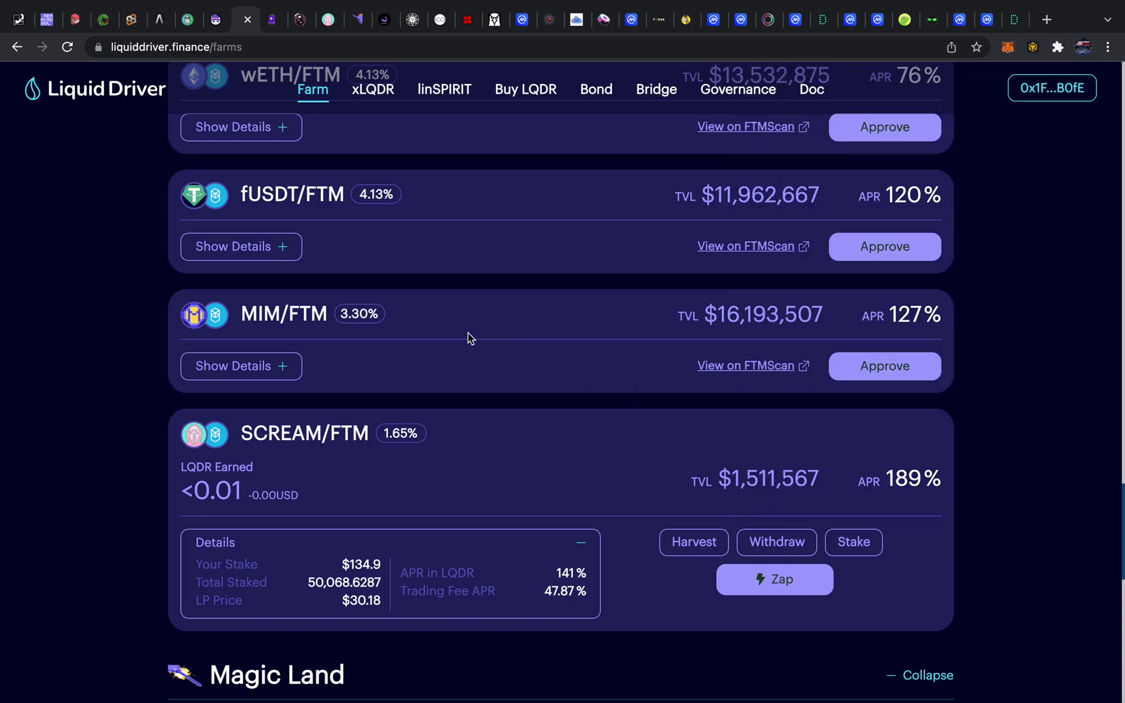
Reload the Liquid Driver farms page and recheck the wallet activity and the approval status of Spooky Island's MIM/FTM farm
{"action": "left_click", "coordinate": [97, 88]}
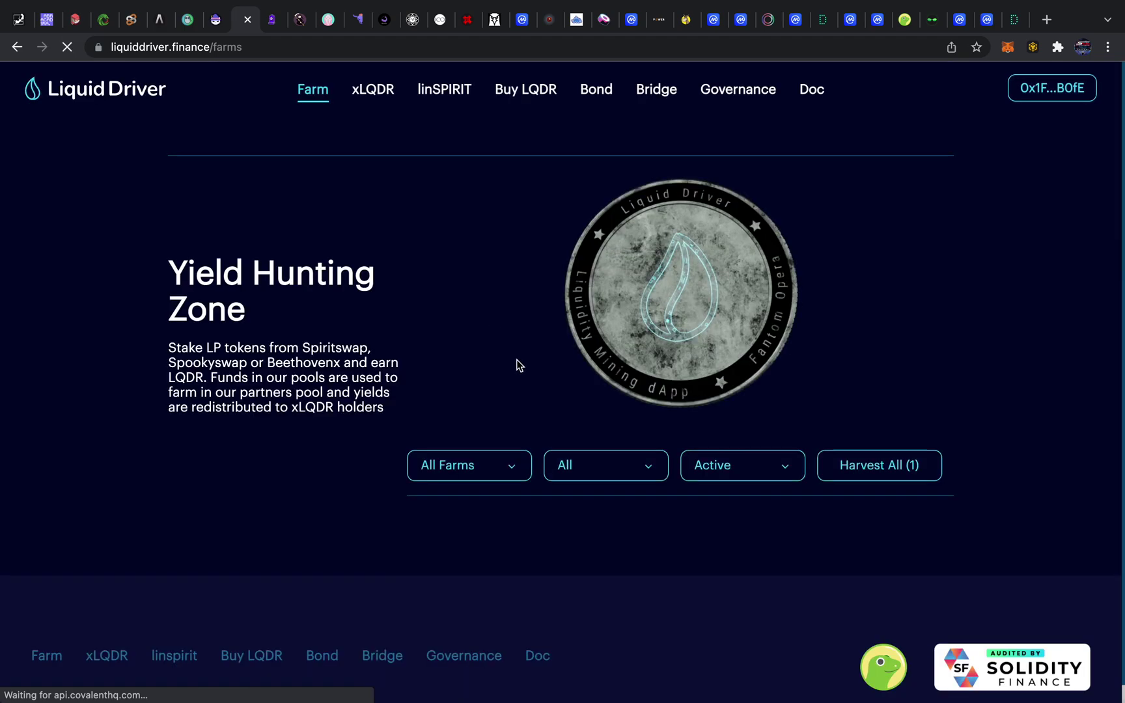
{"action": "scroll", "coordinate": [519, 365], "scroll_direction": "down", "scroll_amount": 20}
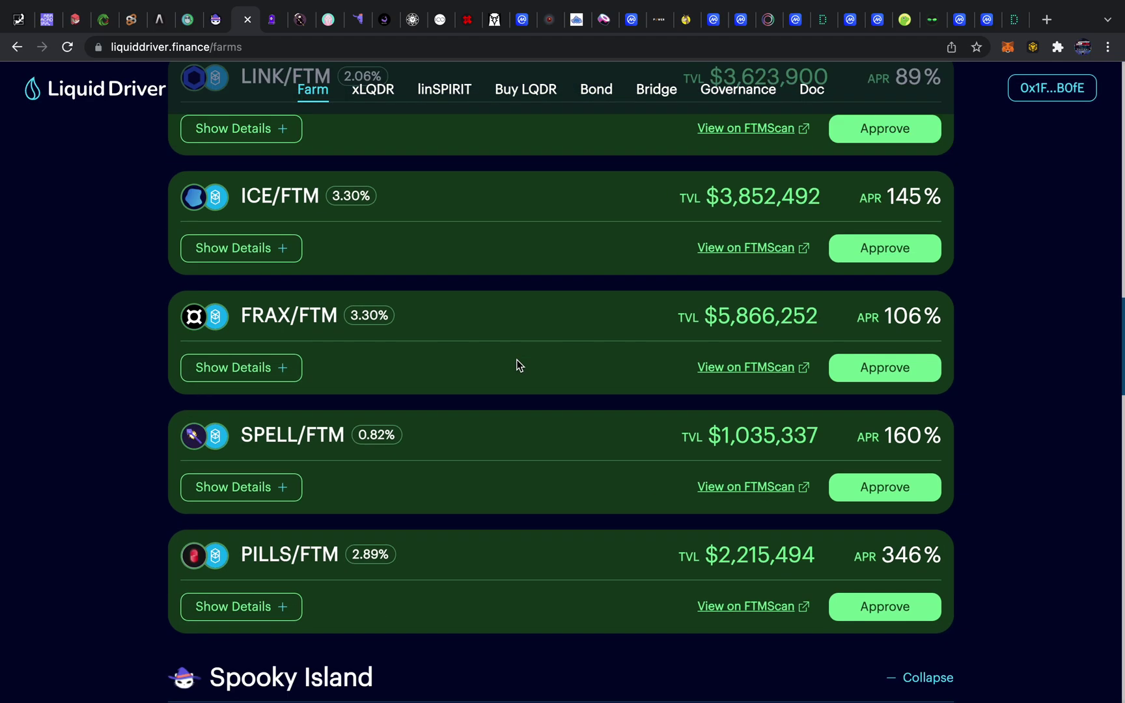
{"action": "scroll", "coordinate": [519, 365], "scroll_direction": "down", "scroll_amount": 9}
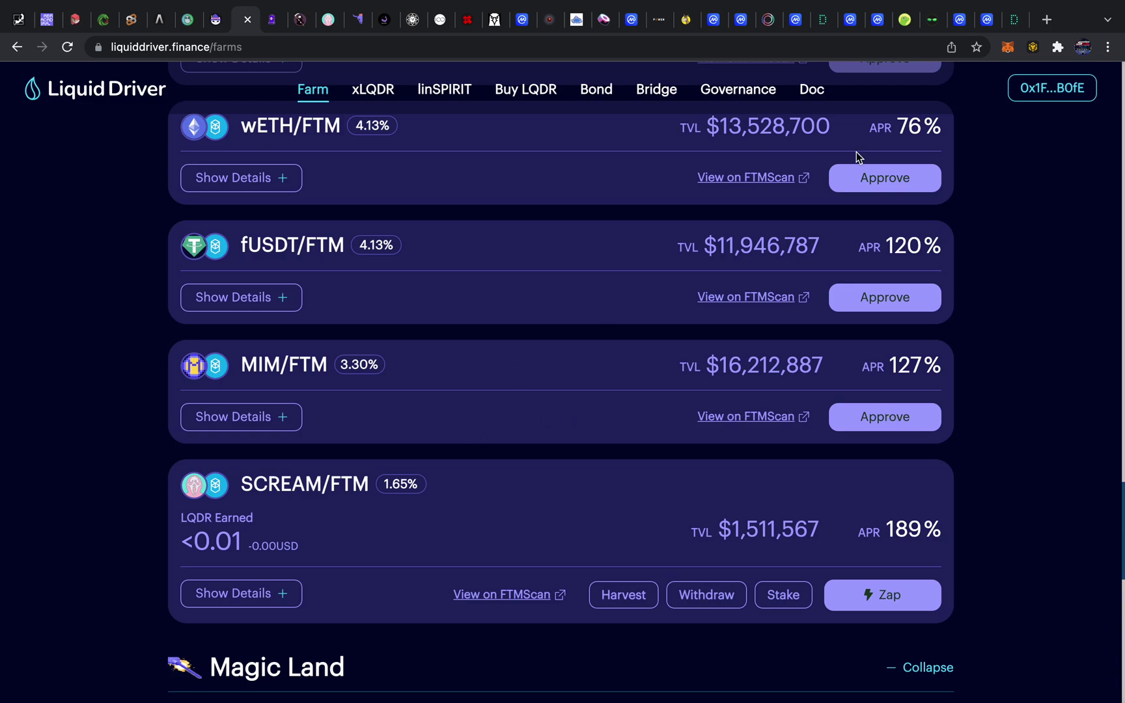
{"action": "left_click", "coordinate": [1008, 47]}
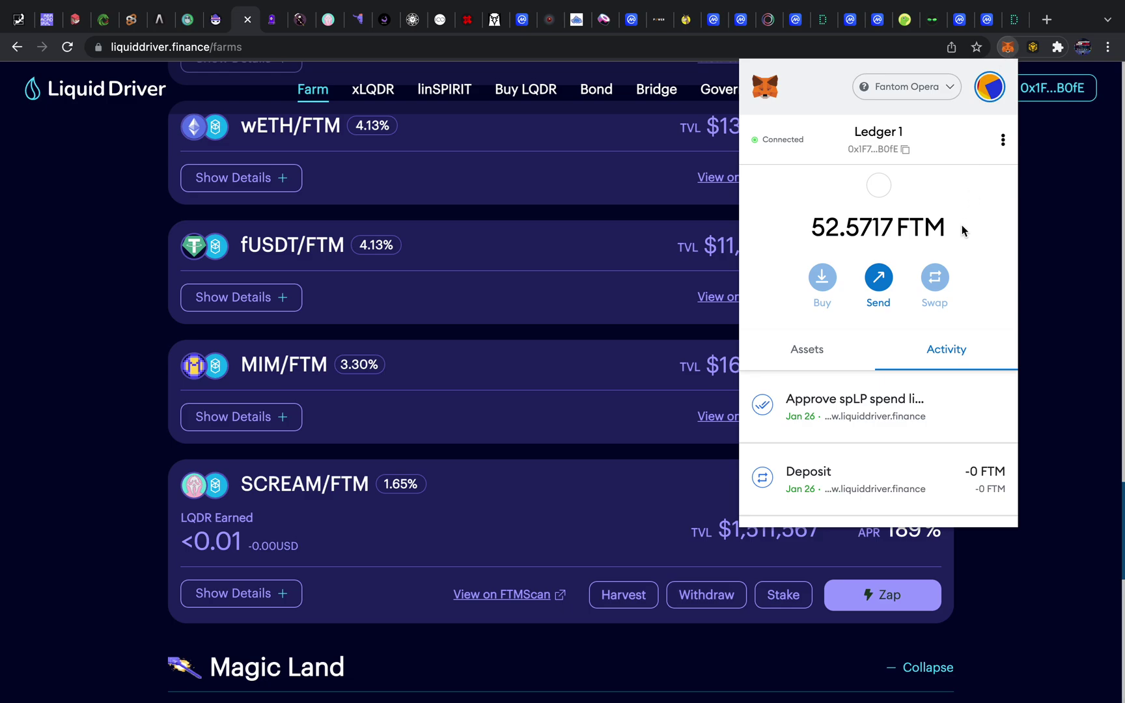
{"action": "left_click", "coordinate": [514, 434]}
{"action": "scroll", "coordinate": [514, 434], "scroll_direction": "up", "scroll_amount": 14}
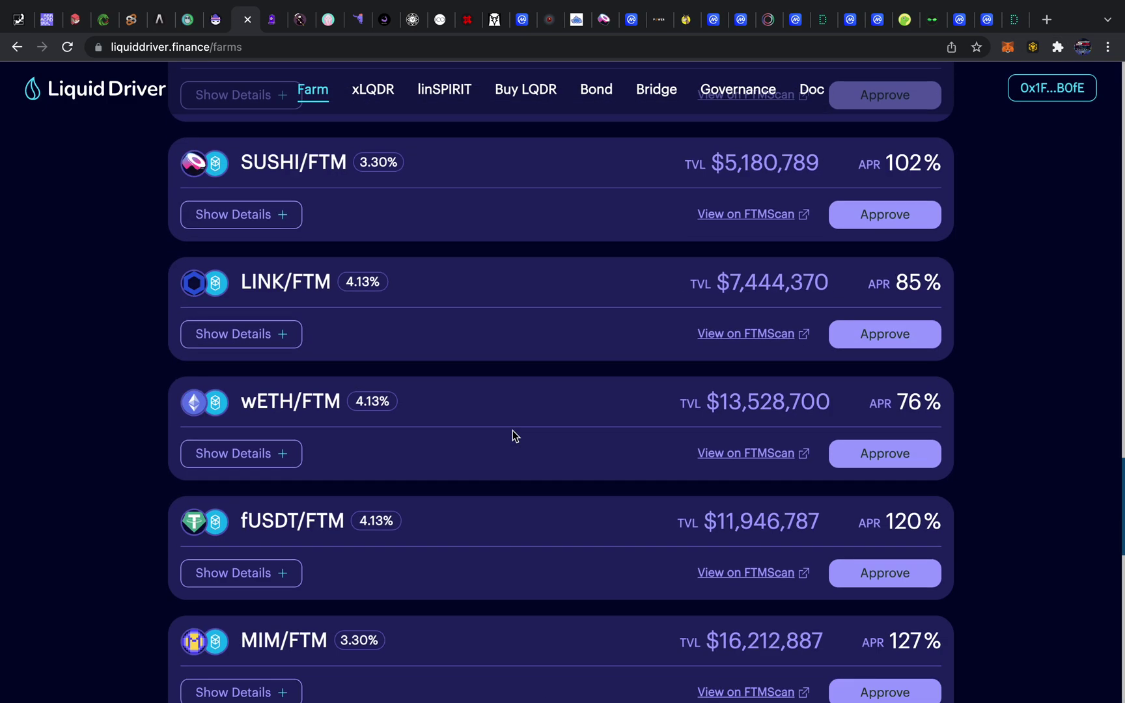
{"action": "scroll", "coordinate": [513, 431], "scroll_direction": "down", "scroll_amount": 14}
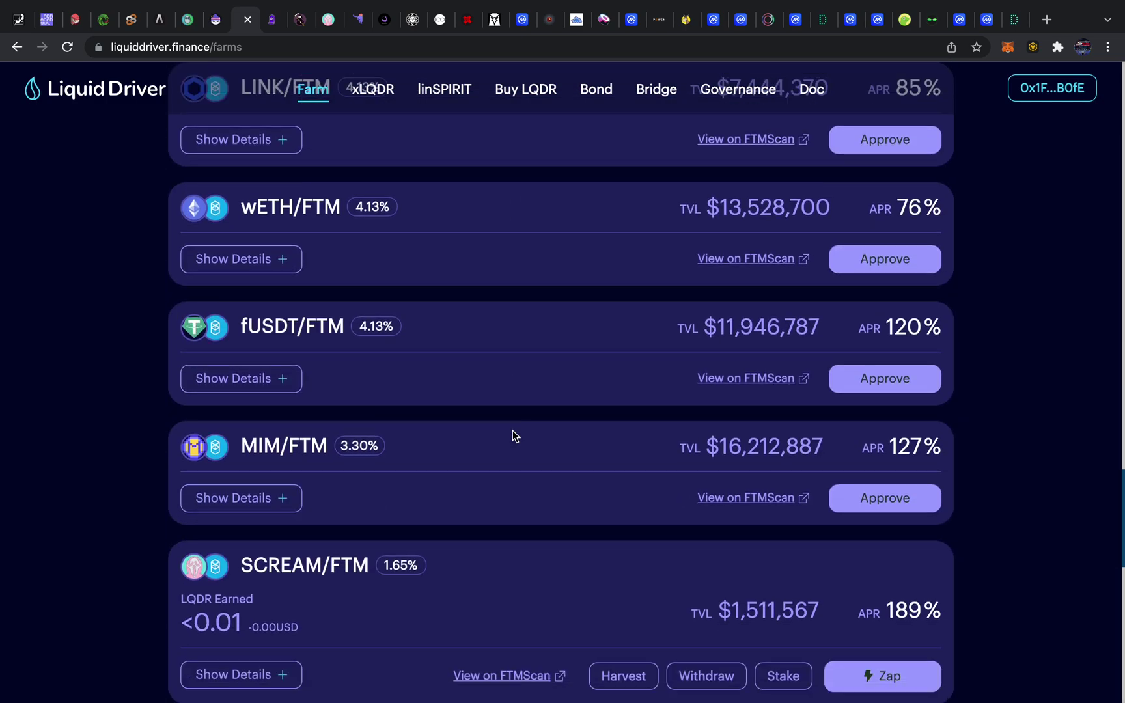
{"action": "left_click", "coordinate": [736, 402]}
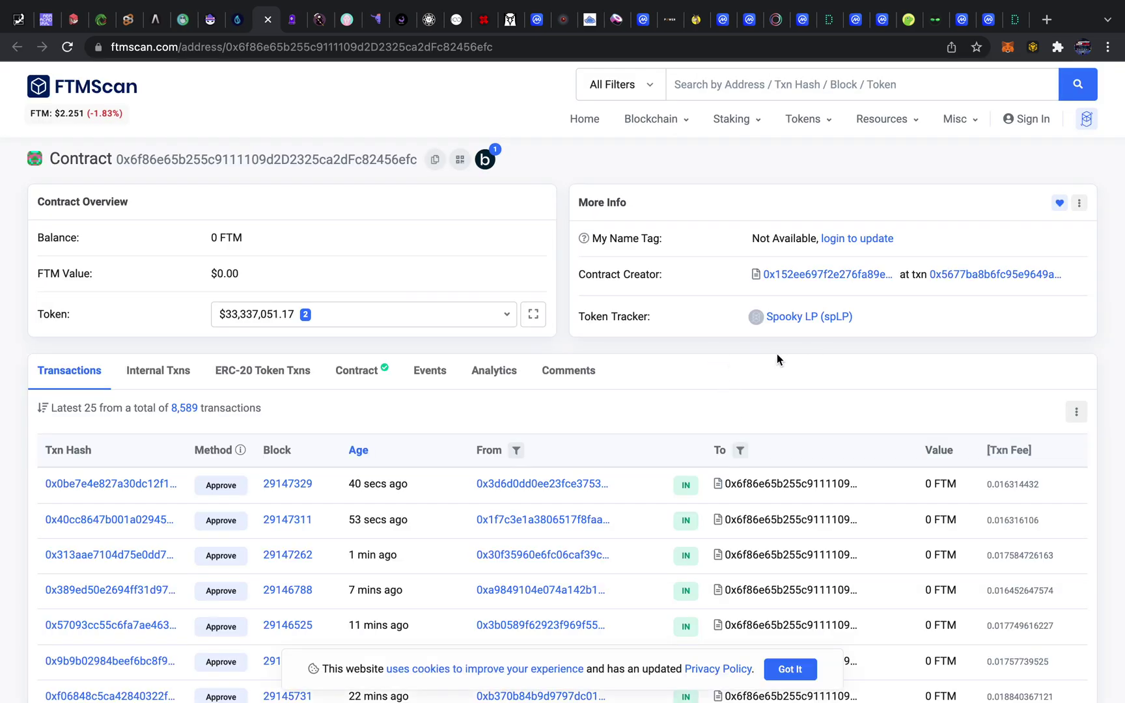
{"action": "left_click", "coordinate": [268, 20]}
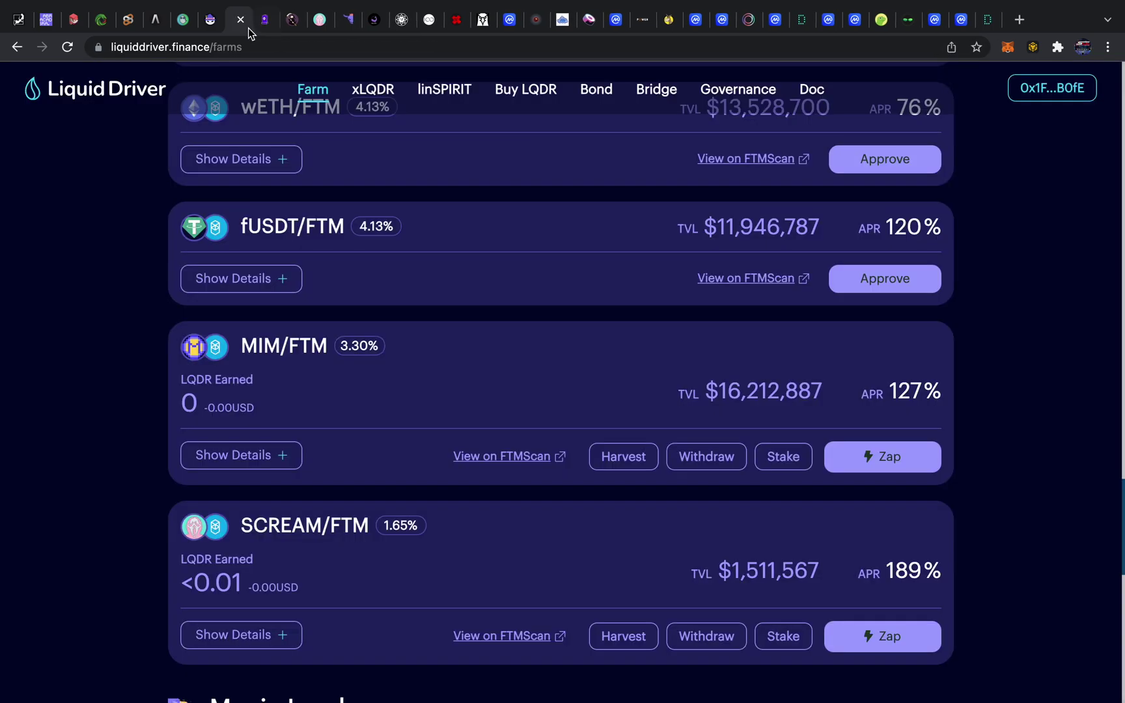
Stake the maximum 110.267349391869193675 MIM/FTM tokens in Spooky Island's MIM/FTM farm, confirm the transaction in MetaMask, and close the deposit dialog
{"action": "left_click", "coordinate": [778, 458]}
{"action": "left_click", "coordinate": [716, 393]}
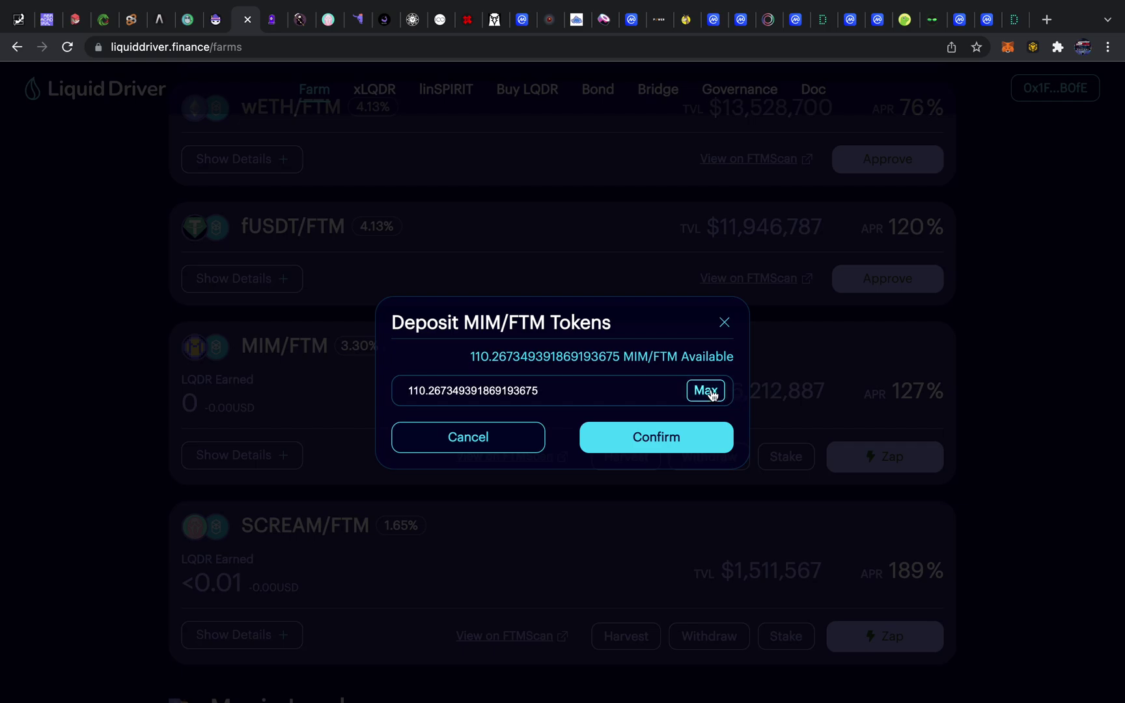
{"action": "left_click", "coordinate": [691, 437]}
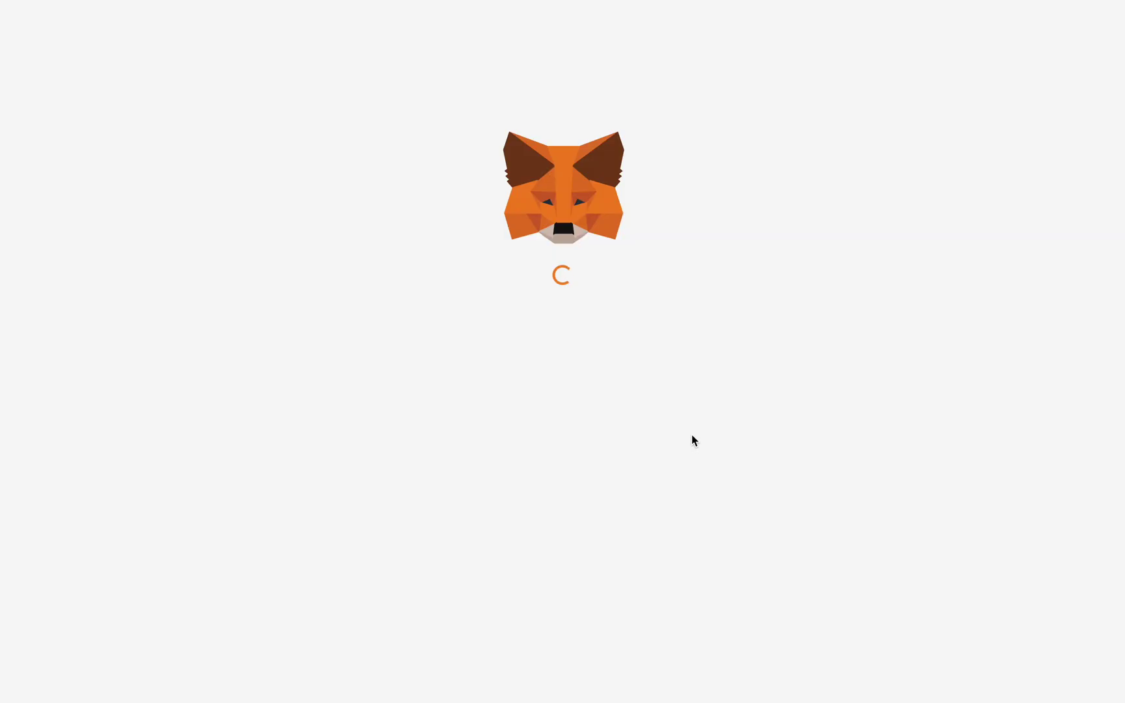
{"action": "left_click", "coordinate": [679, 545]}
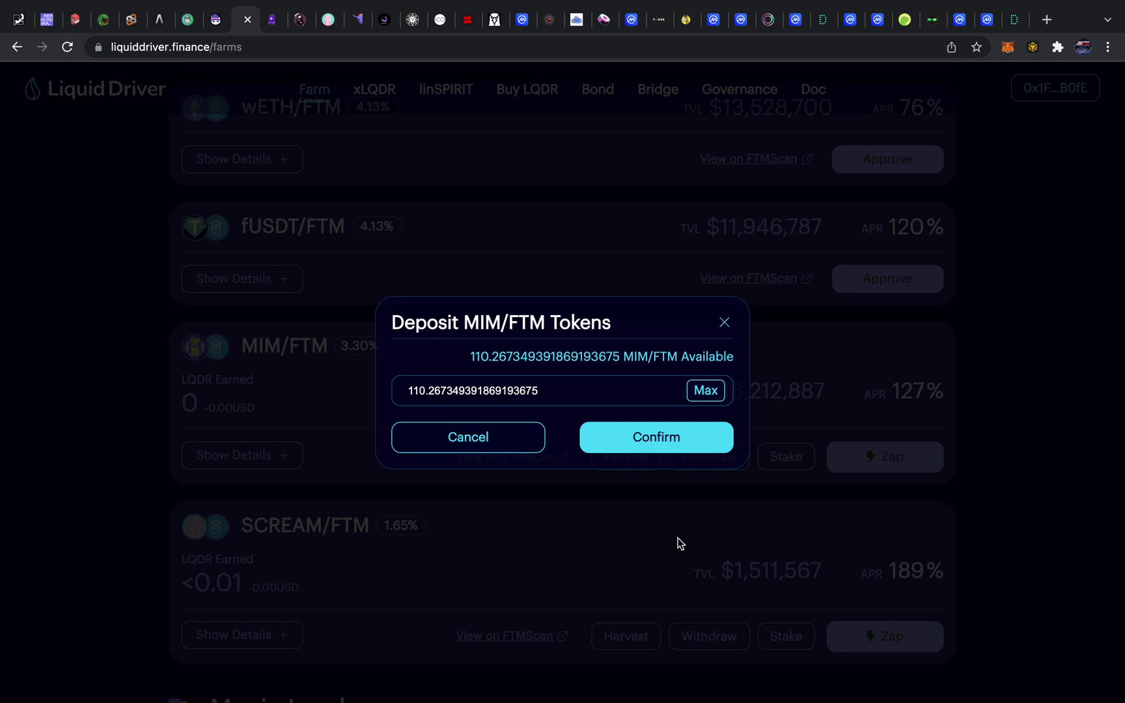
{"action": "left_click", "coordinate": [725, 324]}
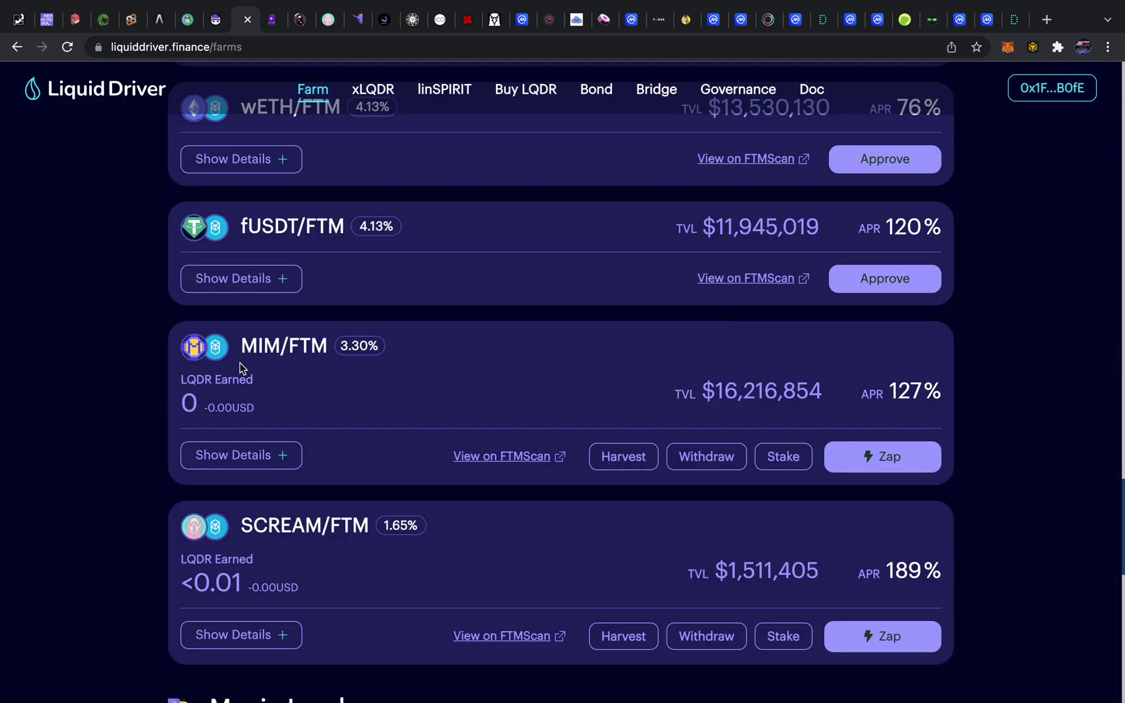
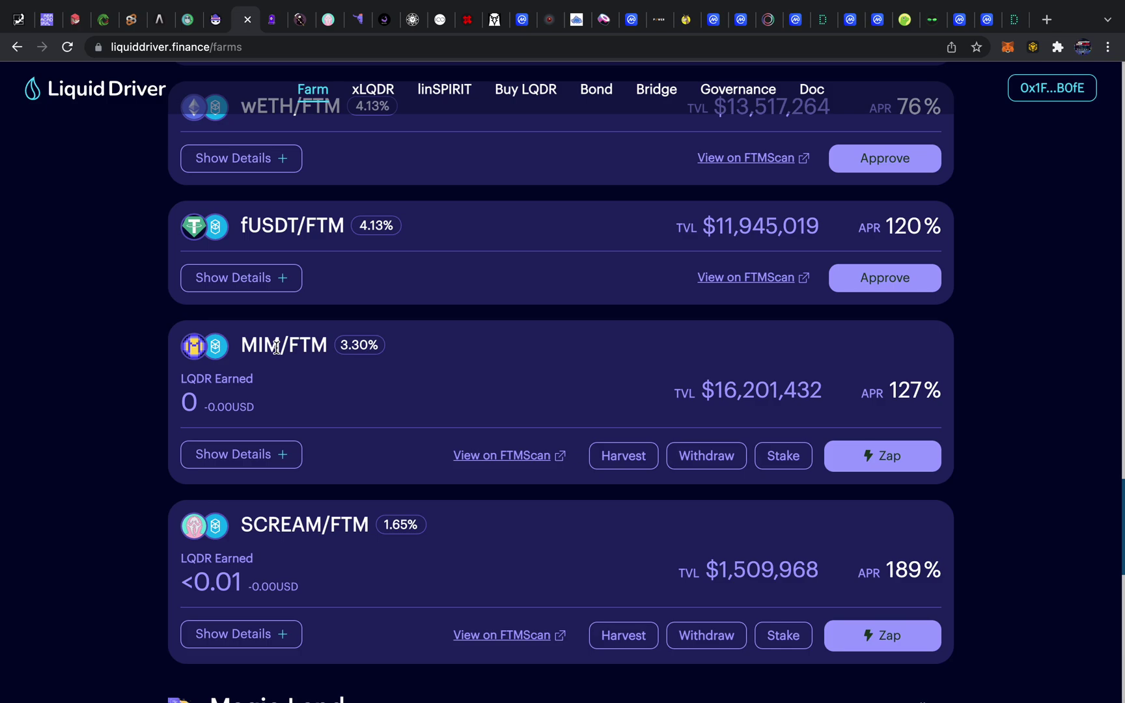
View Liquid Driver's Beethoven-X farms, then switch to the Beethoven-X pools page and connect the wallet
{"action": "scroll", "coordinate": [467, 468], "scroll_direction": "down", "scroll_amount": 10}
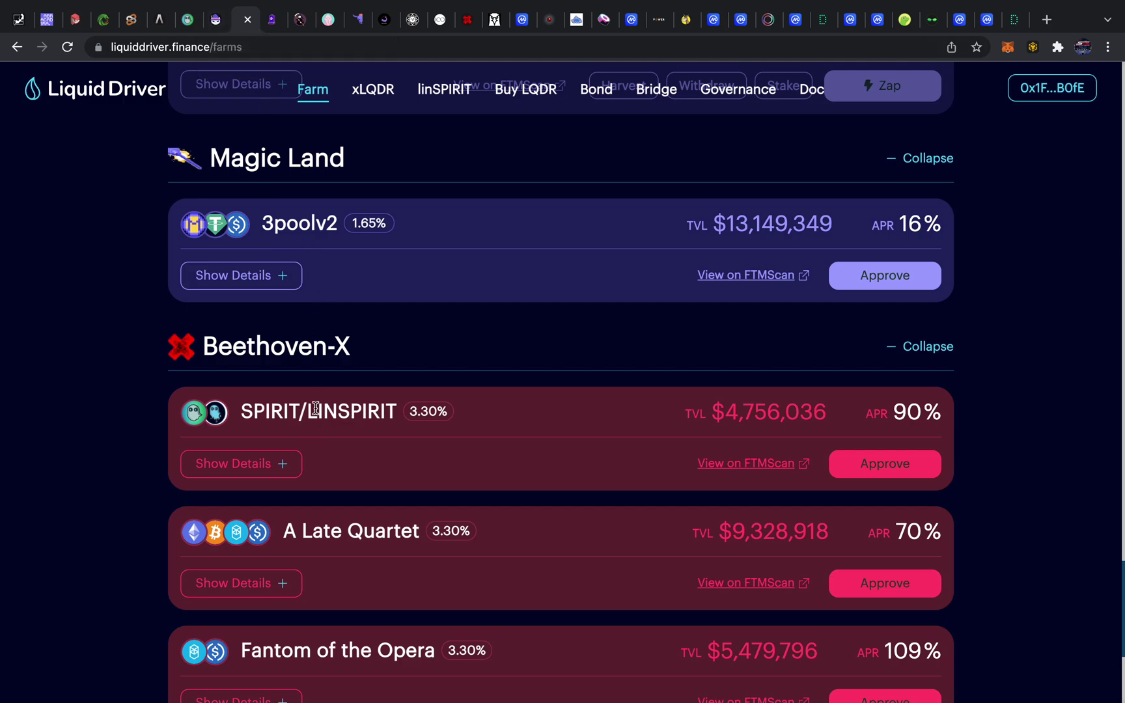
{"action": "left_click", "coordinate": [466, 25]}
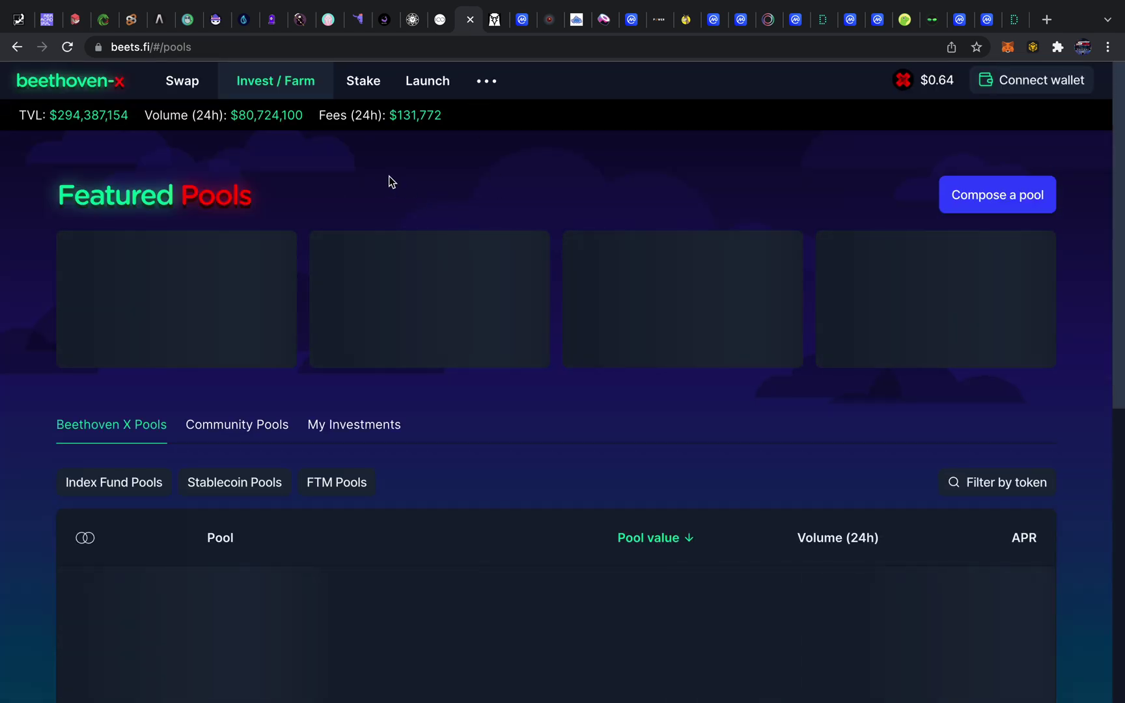
{"action": "left_click", "coordinate": [1011, 89]}
{"action": "left_click", "coordinate": [500, 244]}
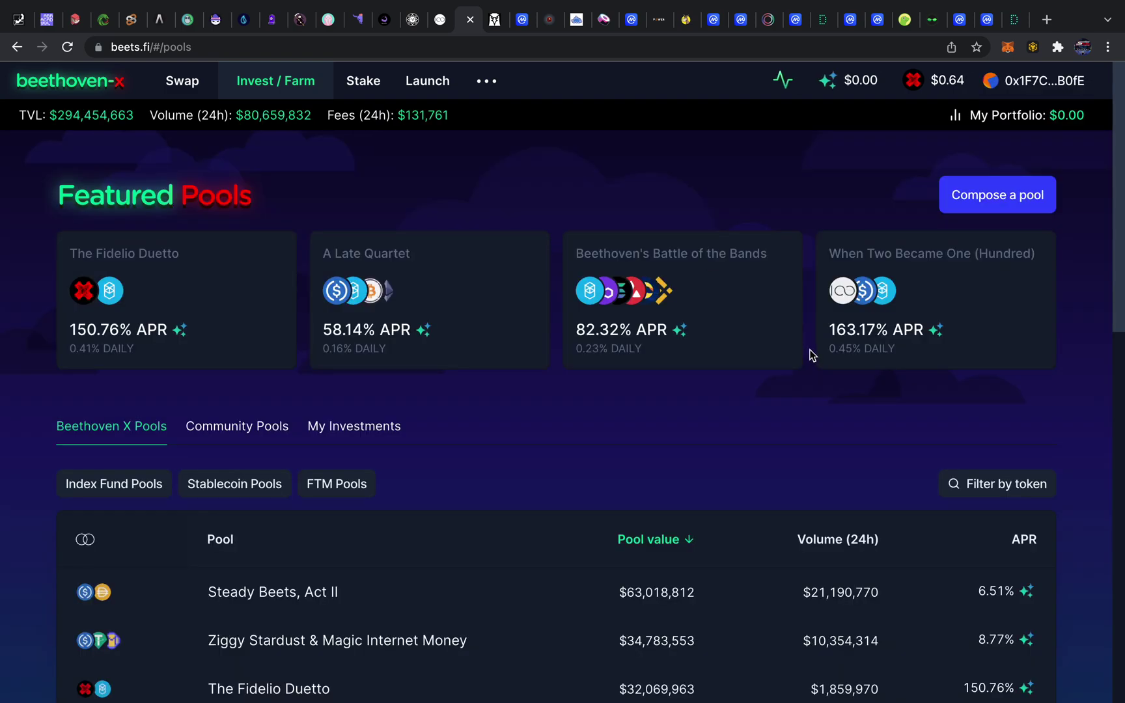
Check Liquid Driver's Beethoven-X farms, and set up a Beethoven-X swap of 24 FTM for SPIRIT
{"action": "left_click", "coordinate": [179, 87]}
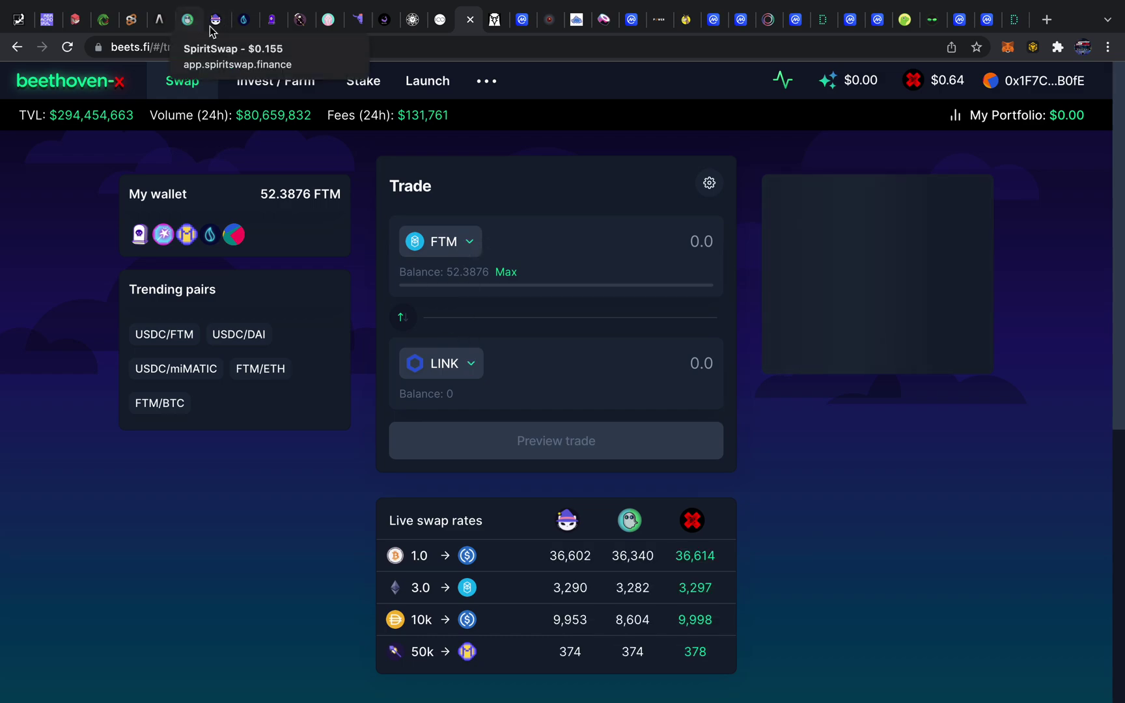
{"action": "left_click", "coordinate": [243, 19]}
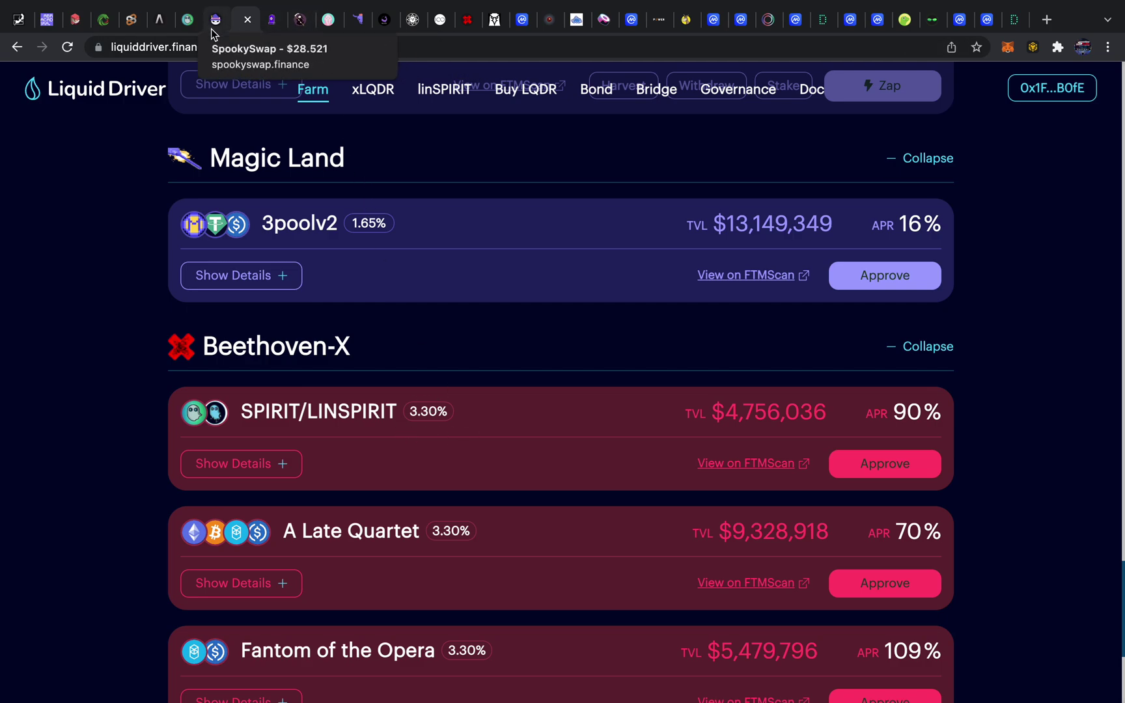
{"action": "left_click", "coordinate": [467, 21]}
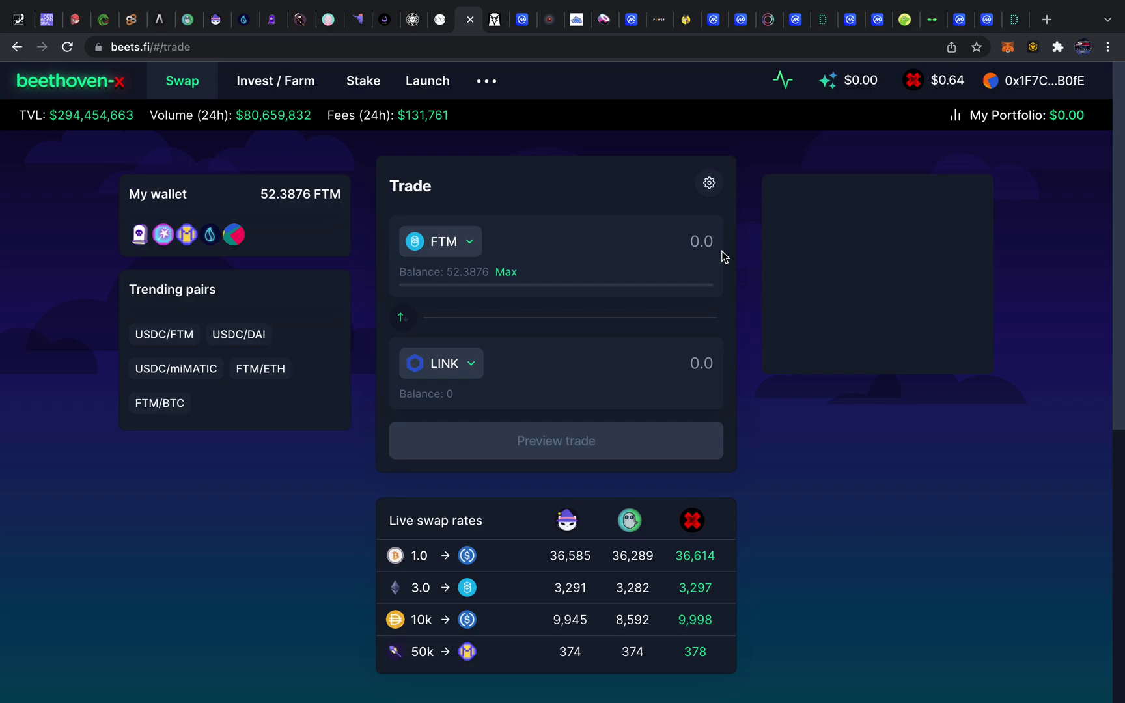
{"action": "type", "text": "24"}
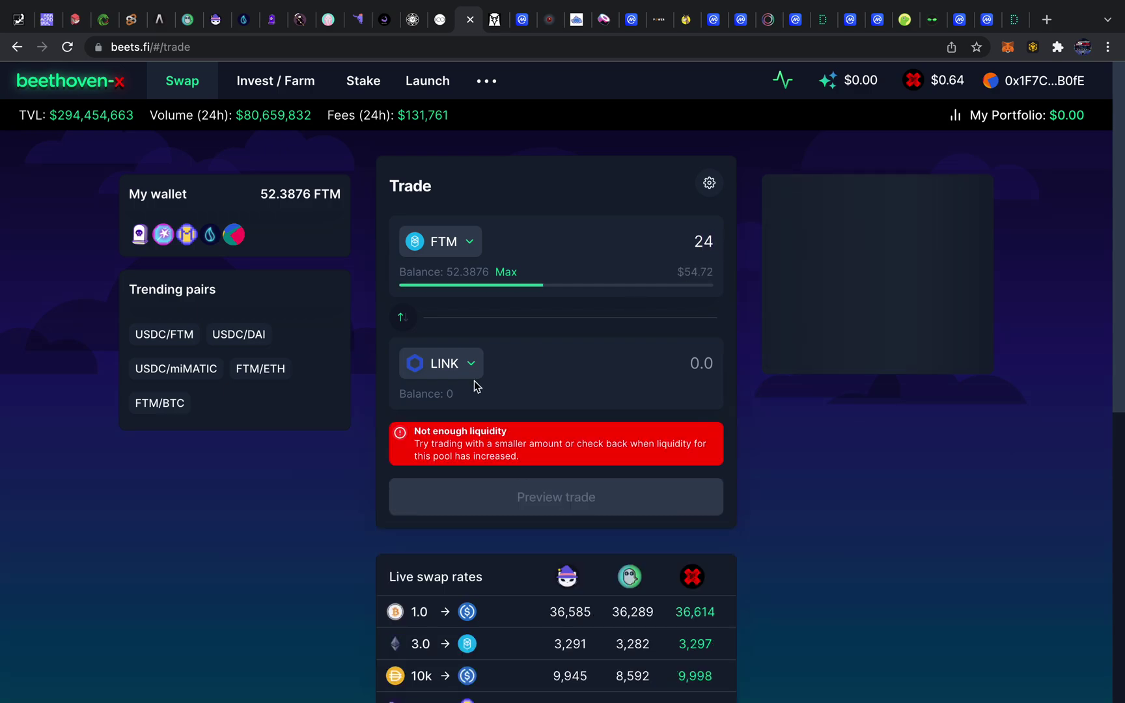
{"action": "left_click", "coordinate": [445, 368]}
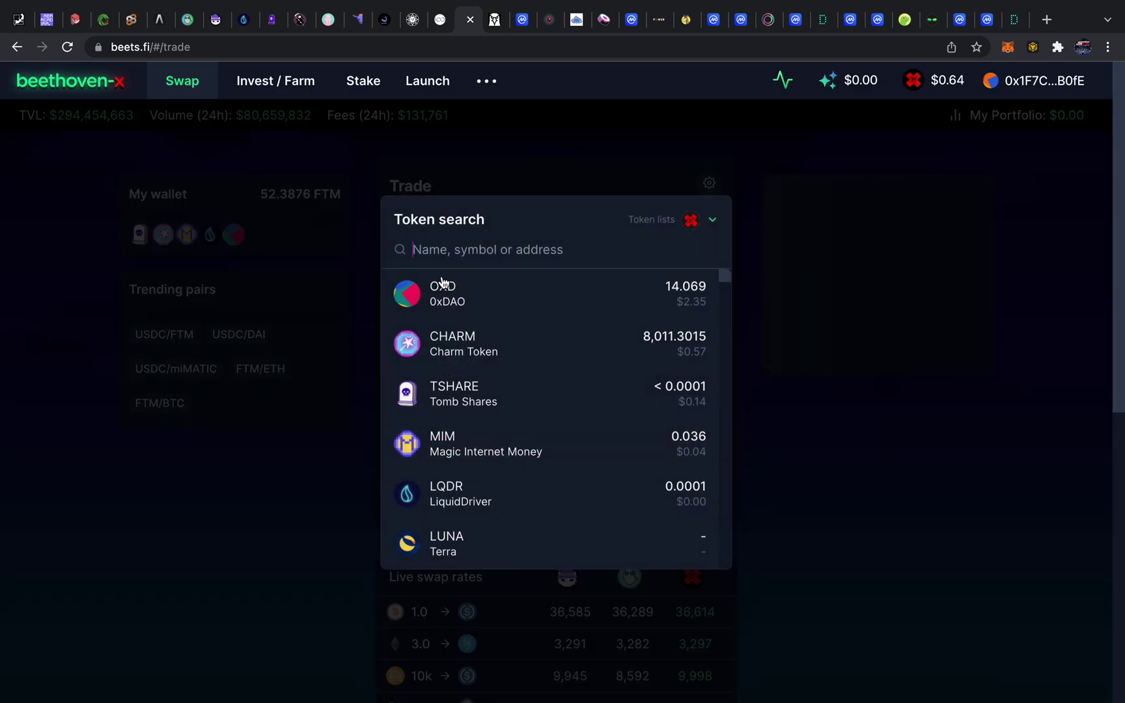
{"action": "type", "text": "spirit"}
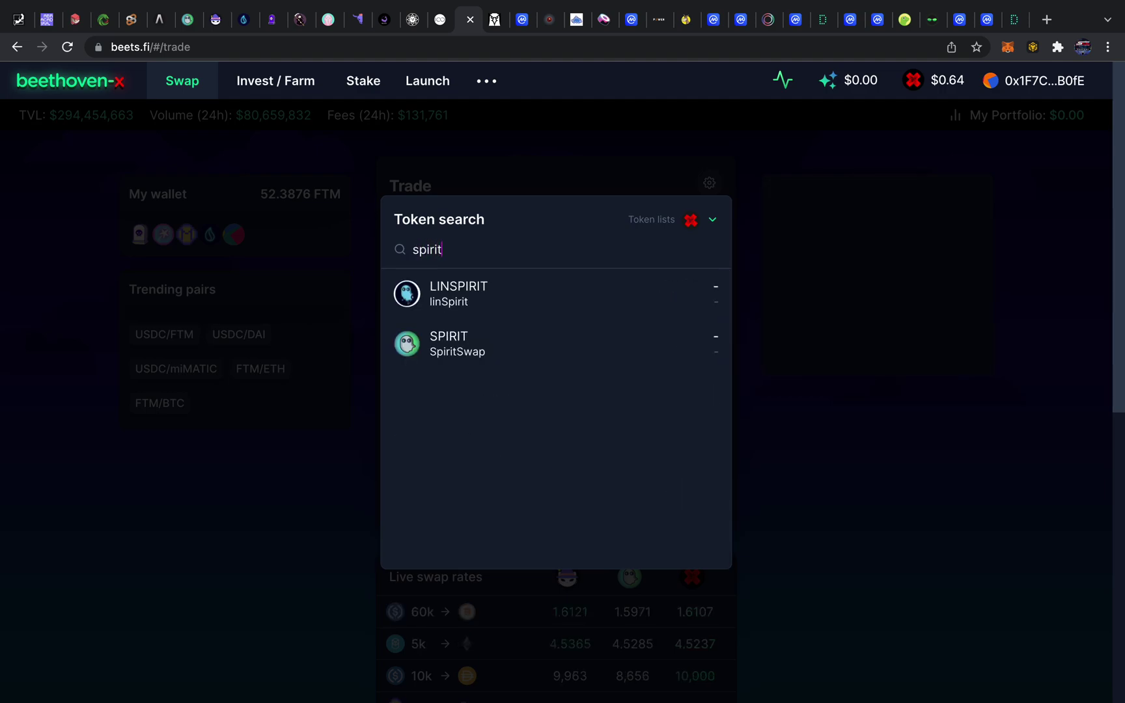
{"action": "left_click", "coordinate": [458, 339]}
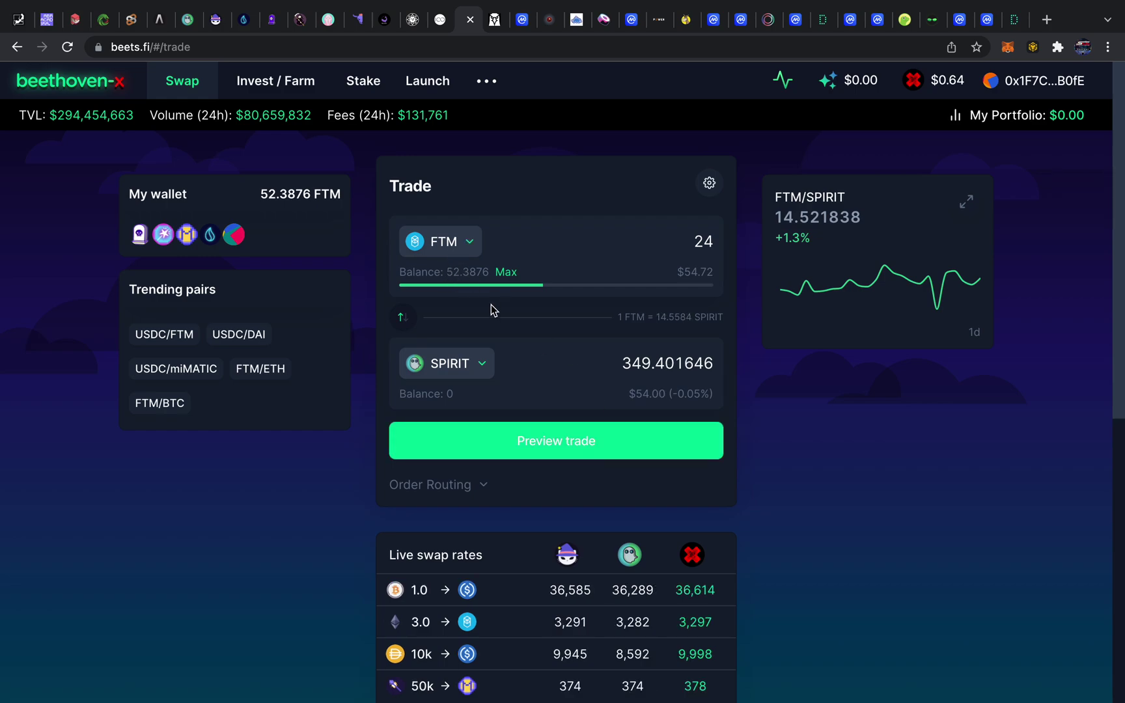
Preview the 24 FTM to SPIRIT trade, and confirm it on Beethoven-X and in MetaMask
{"action": "left_click", "coordinate": [667, 448]}
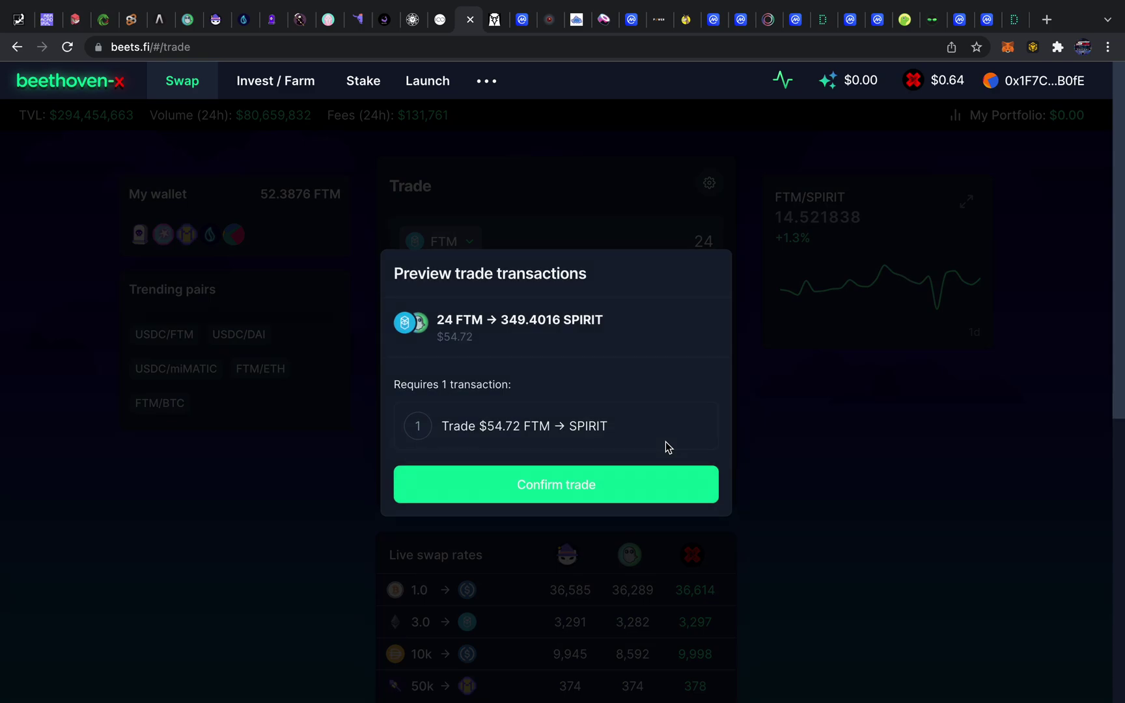
{"action": "left_click", "coordinate": [661, 483]}
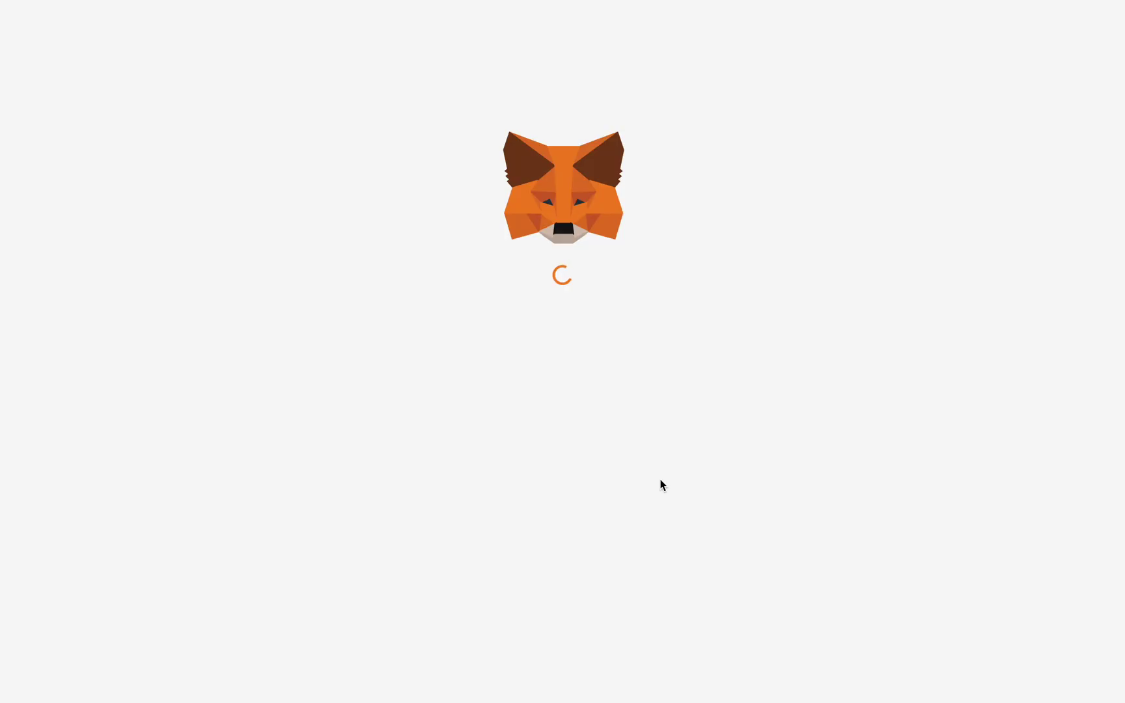
{"action": "scroll", "coordinate": [663, 514], "scroll_direction": "down", "scroll_amount": 2}
{"action": "left_click", "coordinate": [664, 543]}
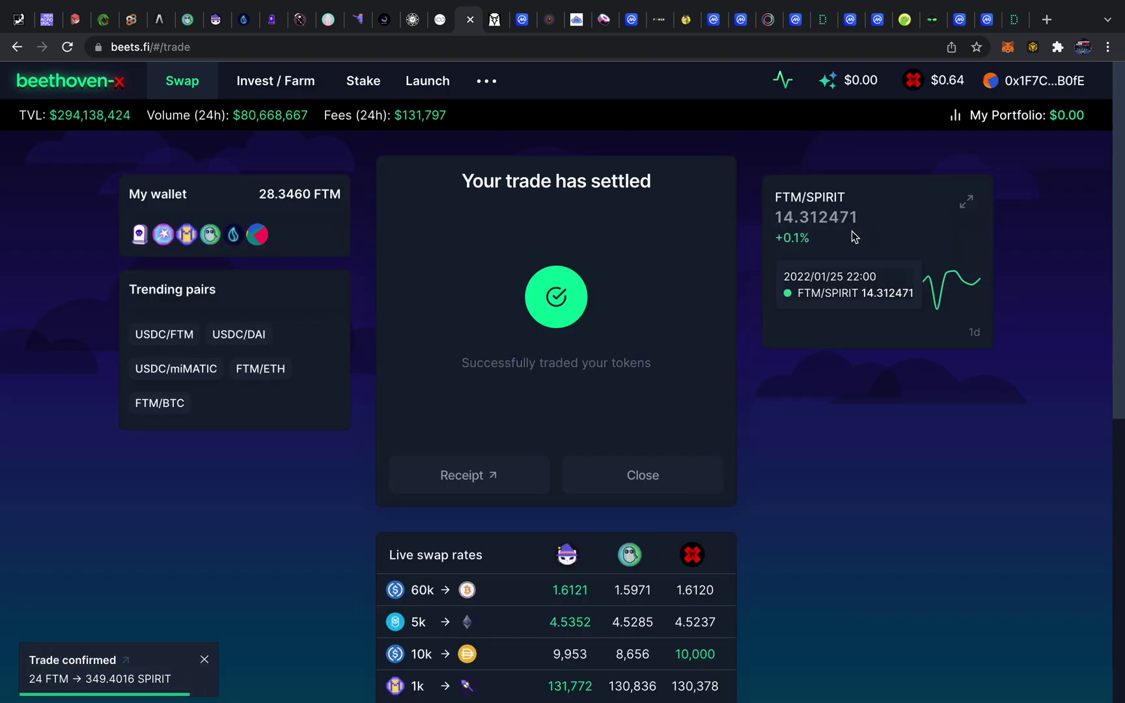
Look through the MetaMask asset list for the SPIRIT token
{"action": "left_click", "coordinate": [1007, 49]}
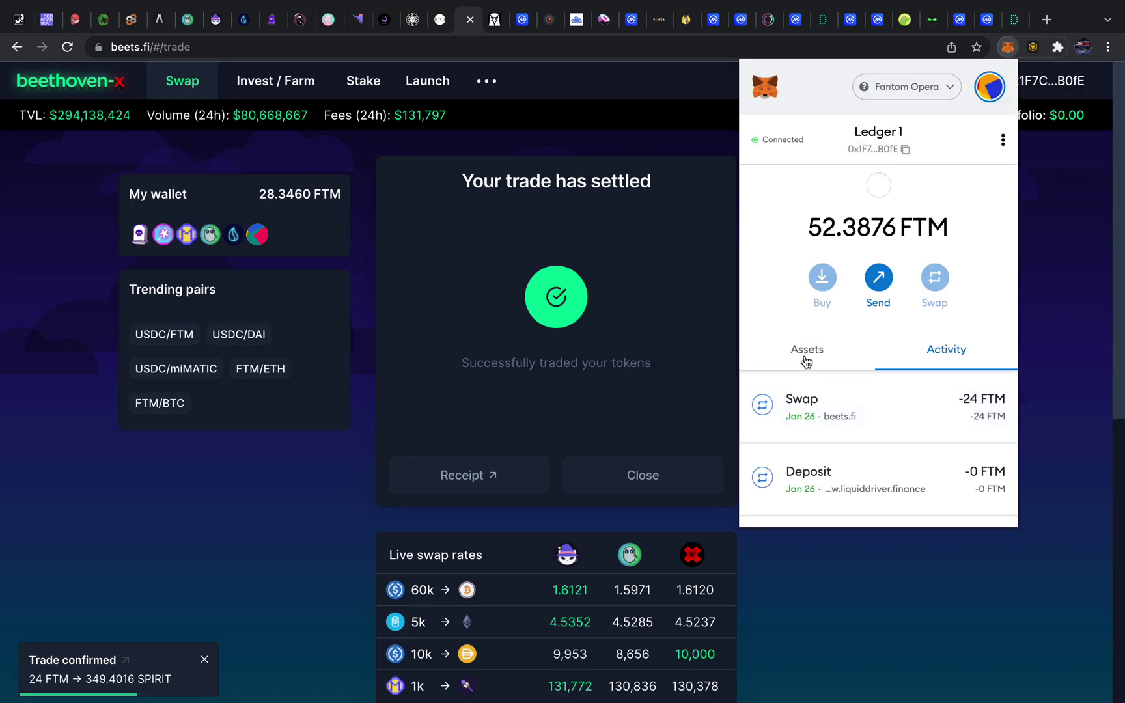
{"action": "left_click", "coordinate": [807, 362]}
{"action": "scroll", "coordinate": [895, 442], "scroll_direction": "down", "scroll_amount": 5}
{"action": "scroll", "coordinate": [897, 442], "scroll_direction": "down", "scroll_amount": 9}
{"action": "scroll", "coordinate": [897, 442], "scroll_direction": "down", "scroll_amount": 7}
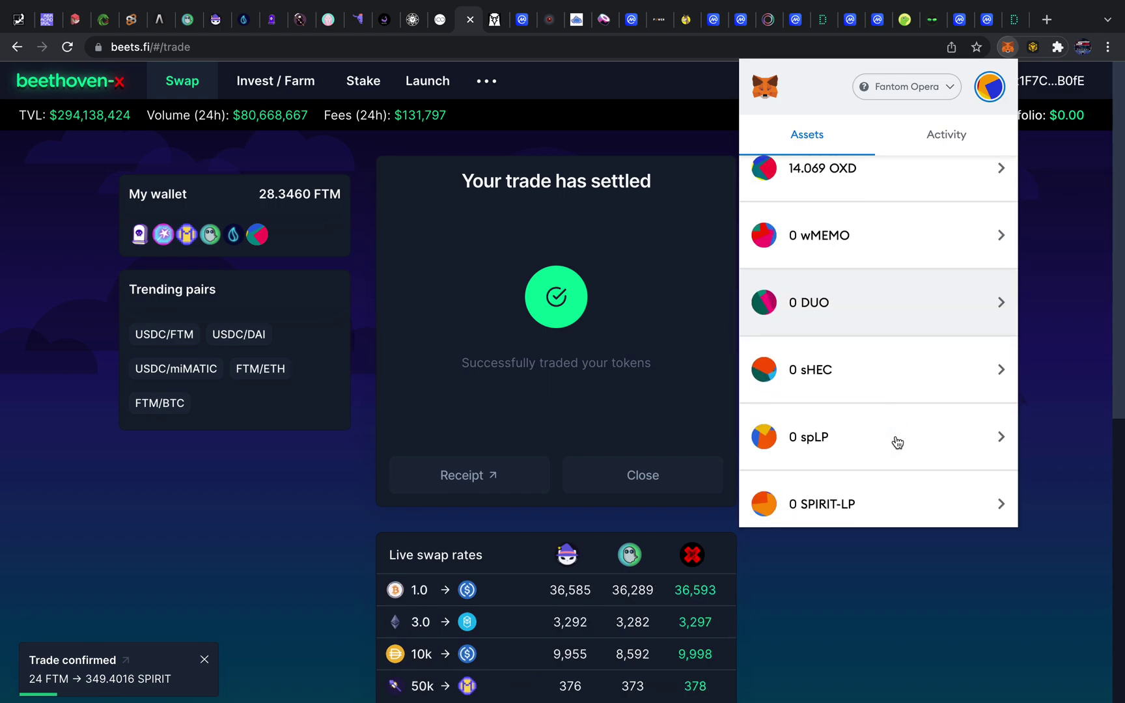
{"action": "scroll", "coordinate": [897, 442], "scroll_direction": "down", "scroll_amount": 4}
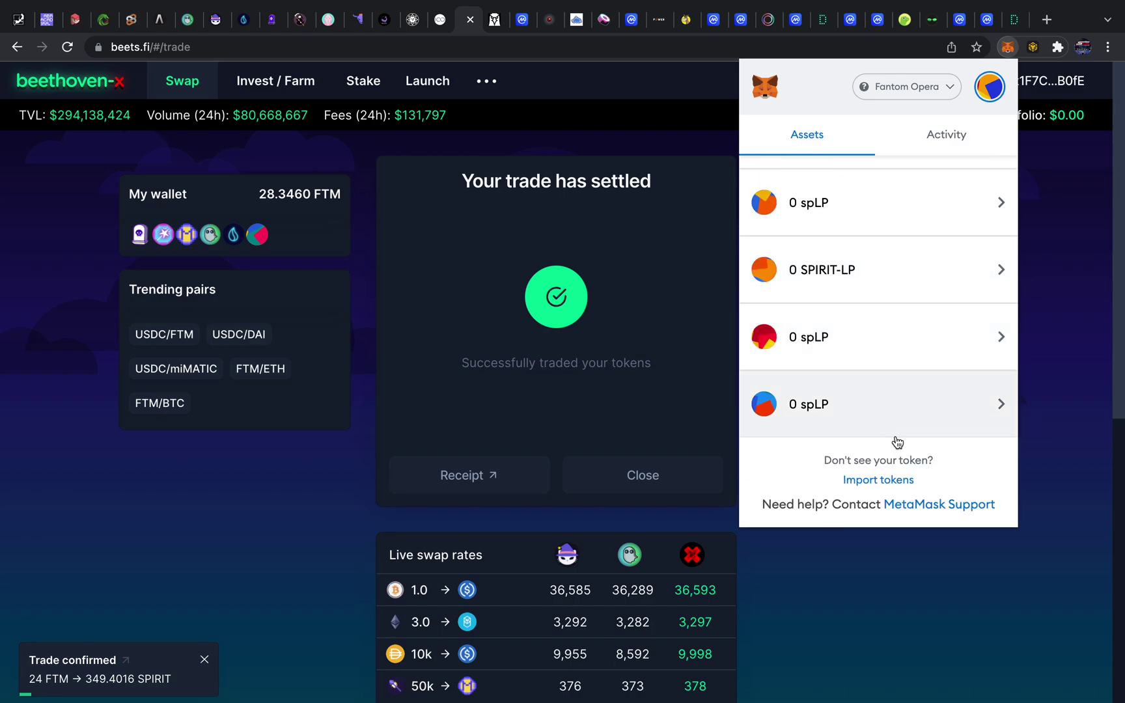
{"action": "scroll", "coordinate": [897, 442], "scroll_direction": "up", "scroll_amount": 9}
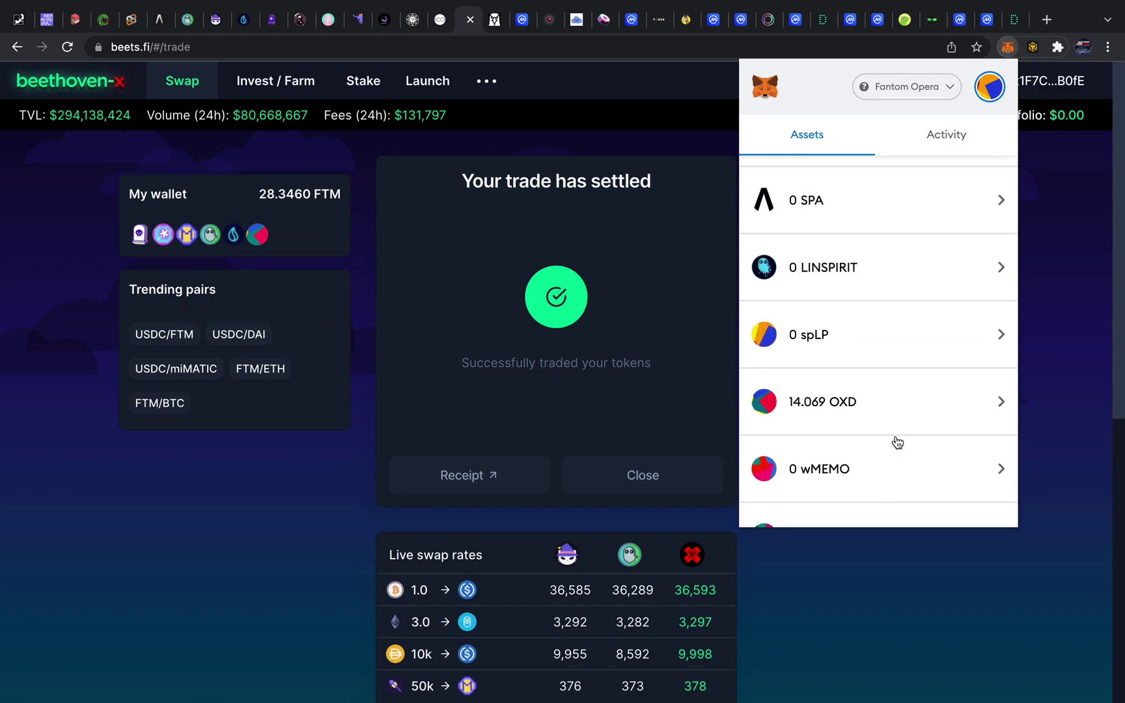
{"action": "scroll", "coordinate": [881, 373], "scroll_direction": "up", "scroll_amount": 8}
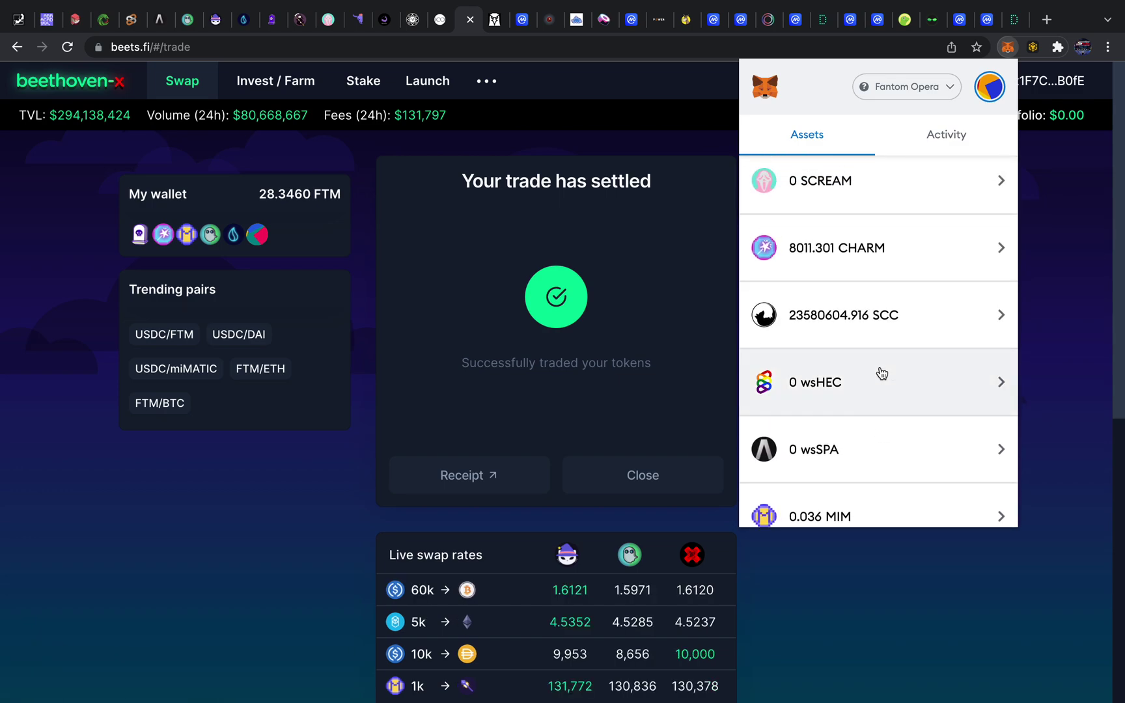
{"action": "scroll", "coordinate": [881, 372], "scroll_direction": "up", "scroll_amount": 8}
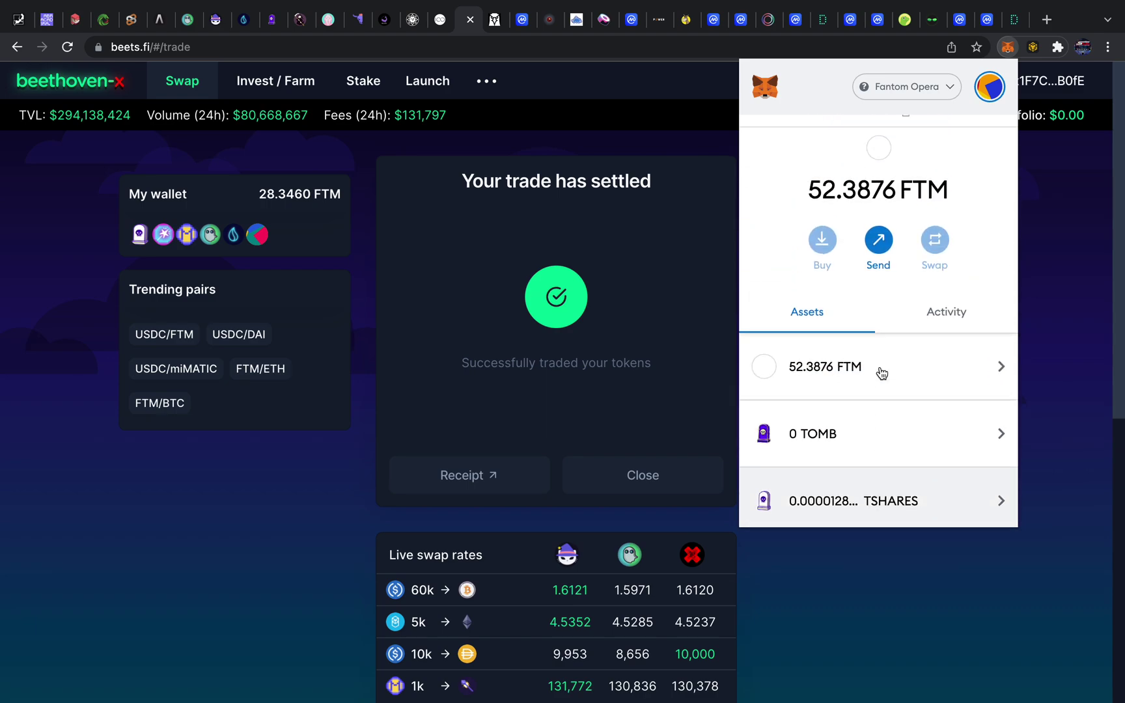
Switch to SpiritSwap's exchange page, return to Beethoven-X to dismiss the settled trade, and open the list of tokens to receive
{"action": "left_click", "coordinate": [187, 20]}
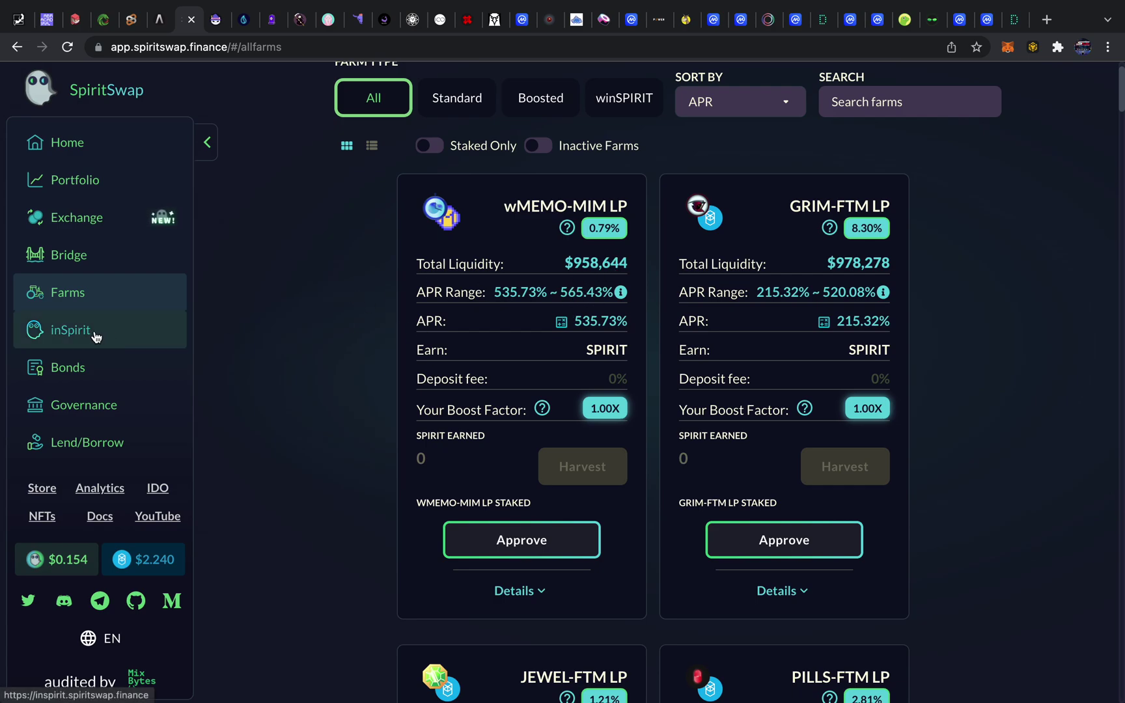
{"action": "left_click", "coordinate": [89, 233]}
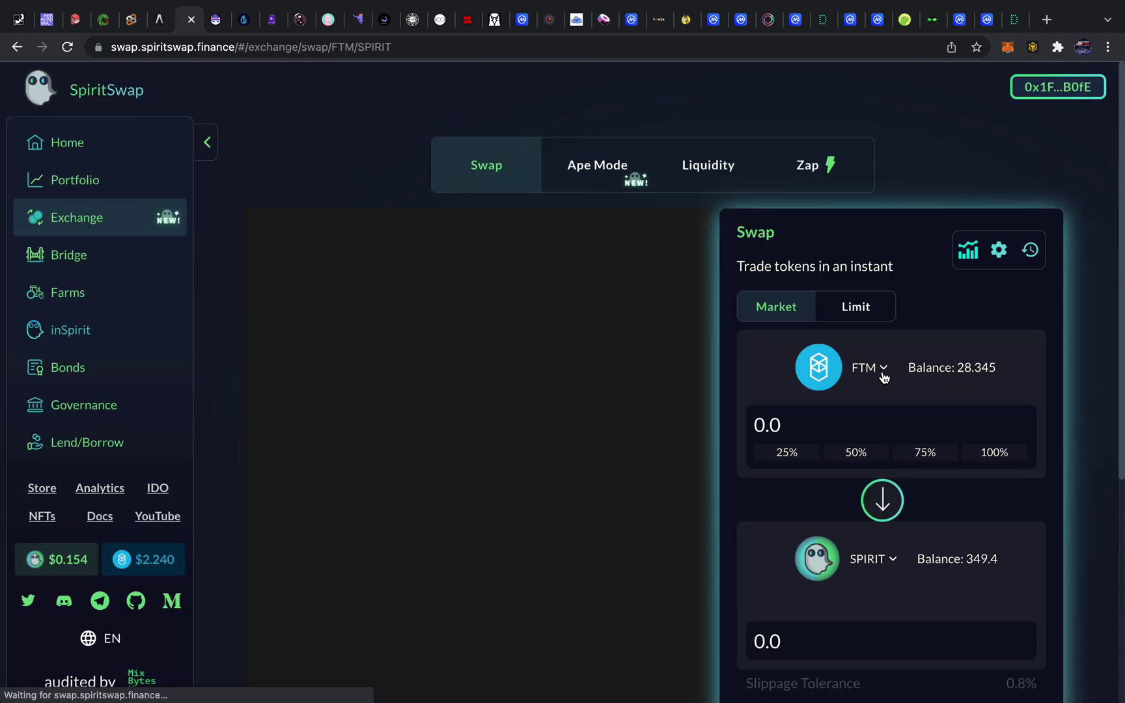
{"action": "left_click", "coordinate": [470, 19]}
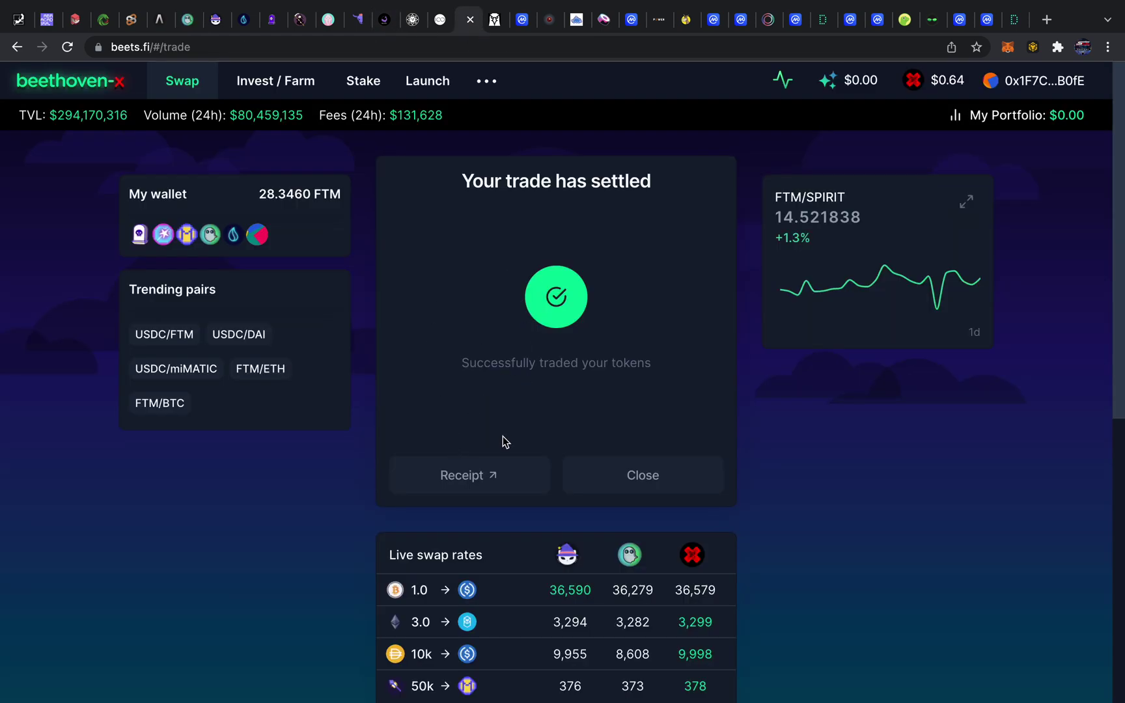
{"action": "left_click", "coordinate": [636, 478]}
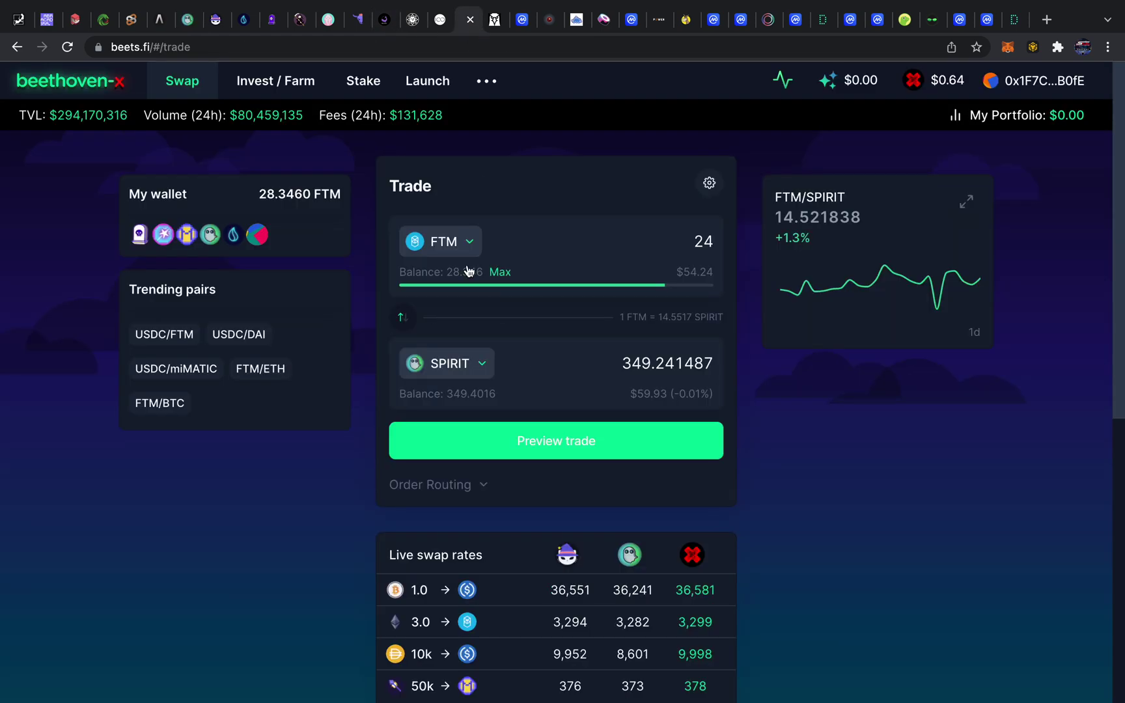
{"action": "left_click", "coordinate": [458, 376]}
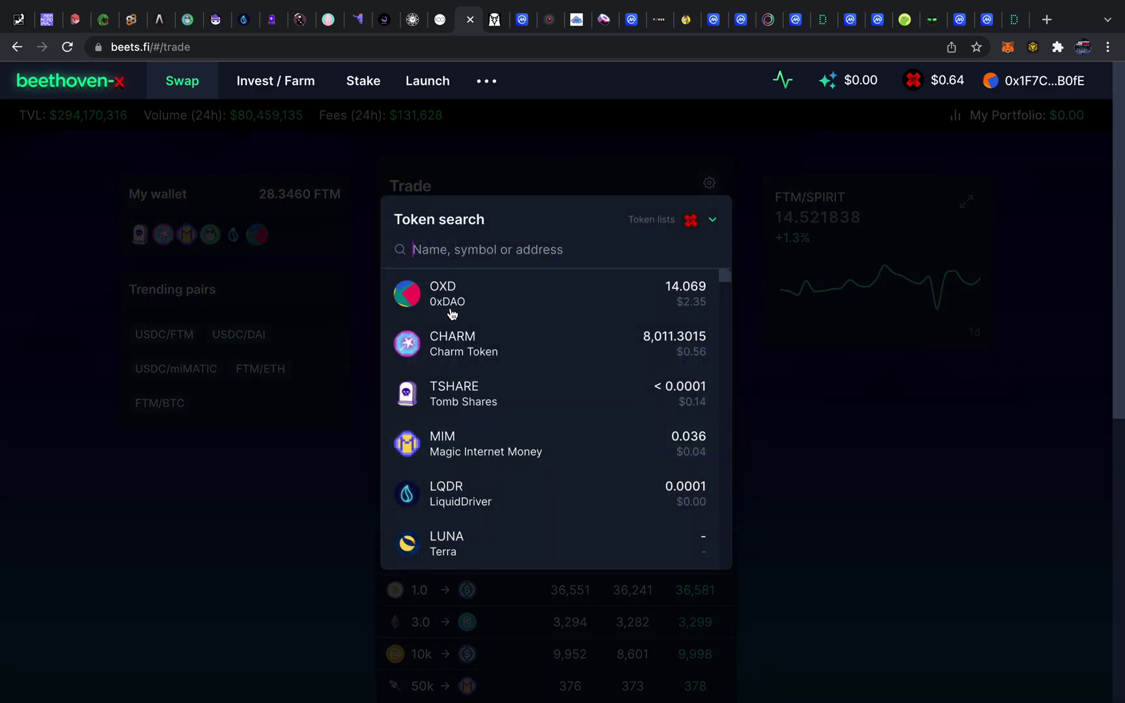
Add the SPIRIT token to MetaMask from SpiritSwap's token list, and approve the addition in the wallet
{"action": "left_click", "coordinate": [188, 19]}
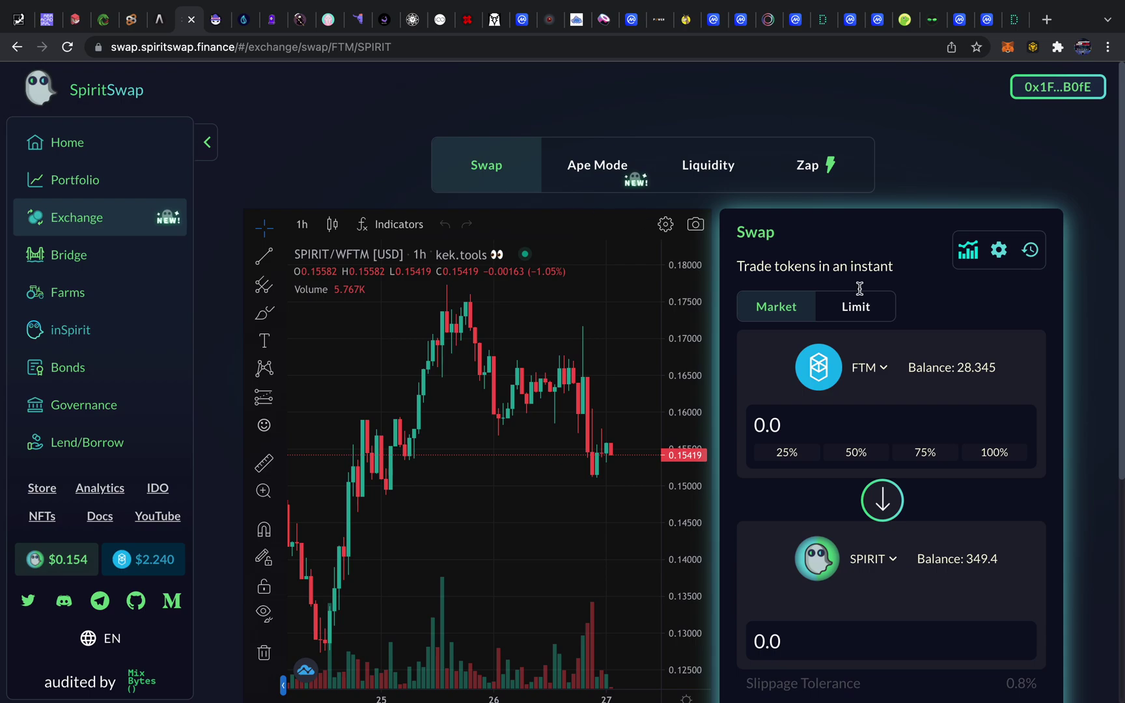
{"action": "left_click", "coordinate": [854, 552]}
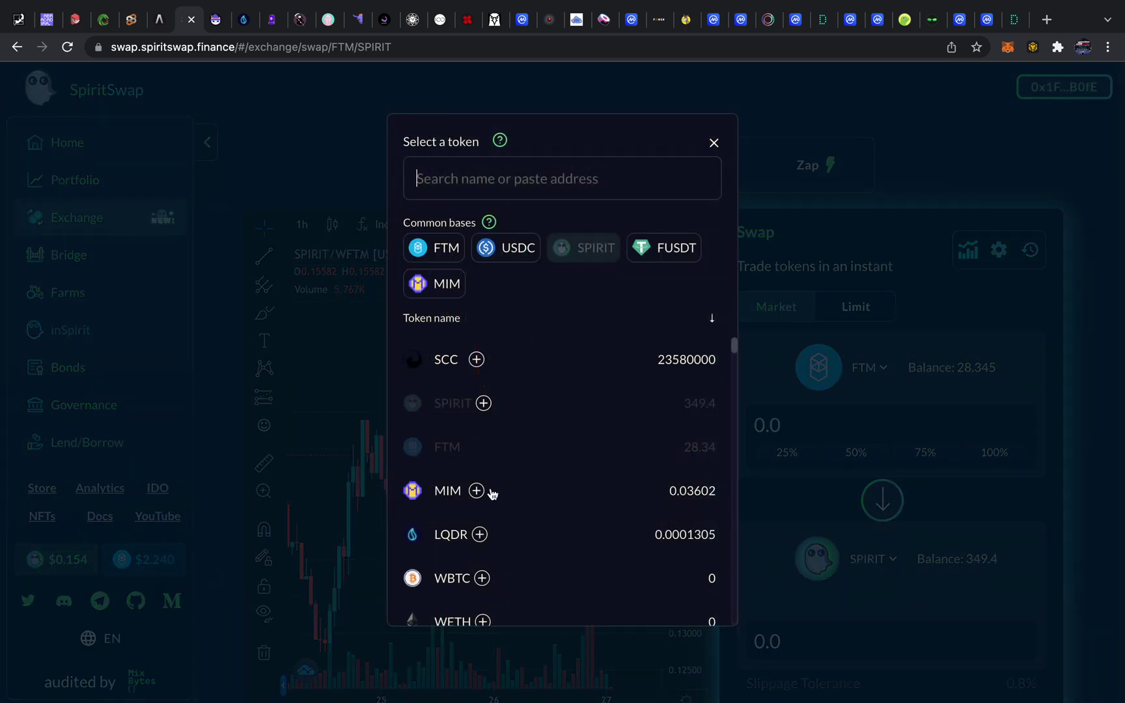
{"action": "left_click", "coordinate": [483, 404]}
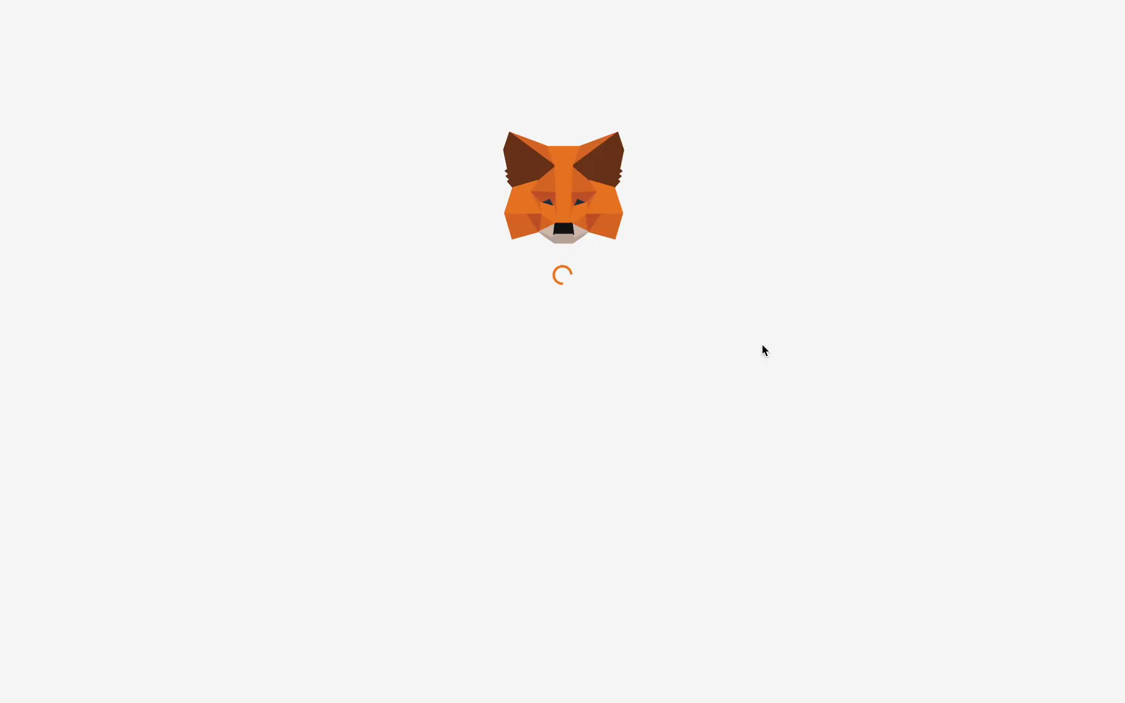
{"action": "left_click", "coordinate": [654, 540]}
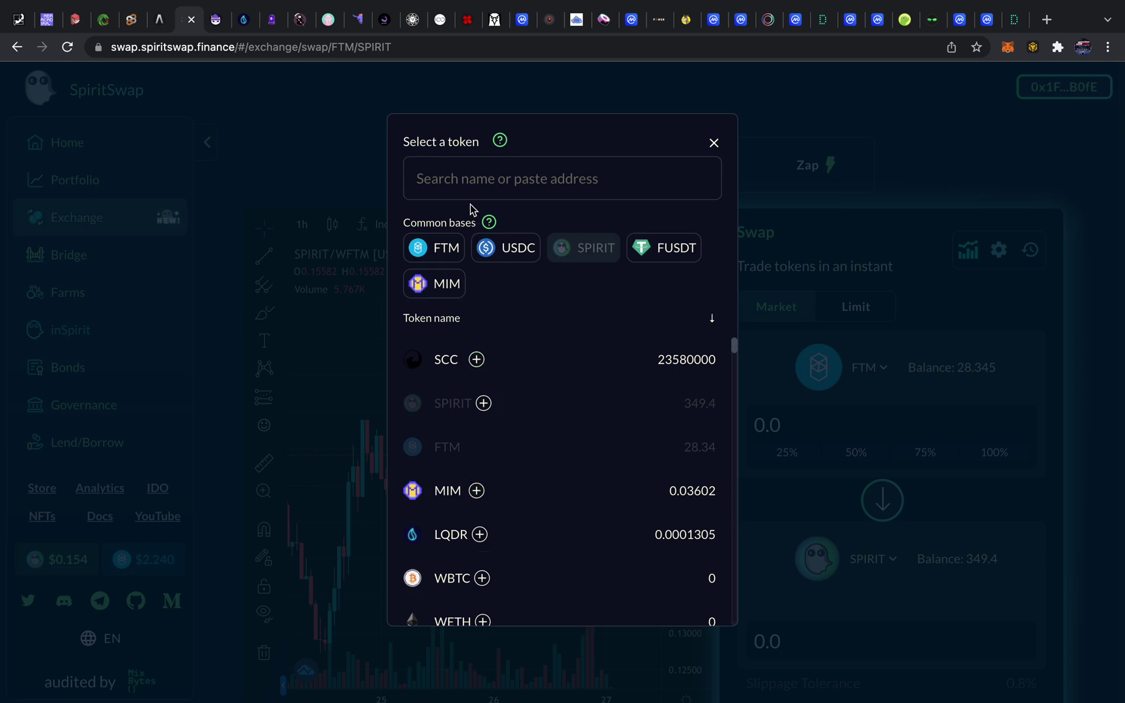
Search SpiritSwap's token list for "insp" and close the list
{"action": "left_click", "coordinate": [461, 167]}
{"action": "type", "text": "in"}
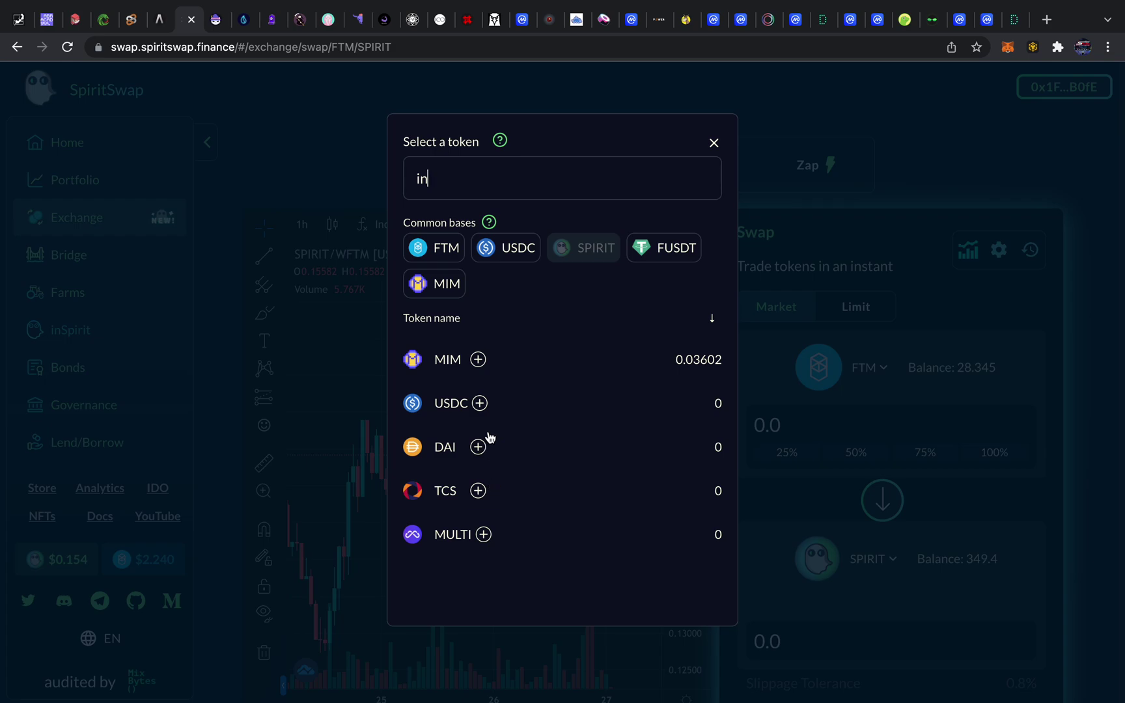
{"action": "type", "text": "sp"}
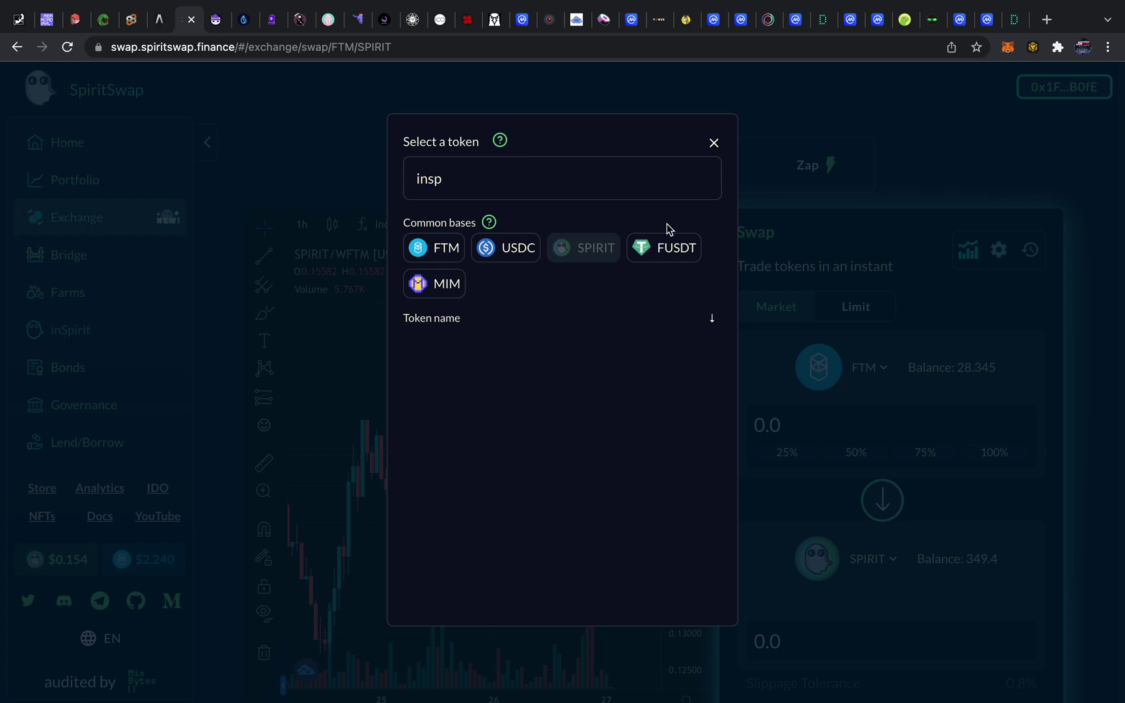
{"action": "left_click", "coordinate": [714, 143]}
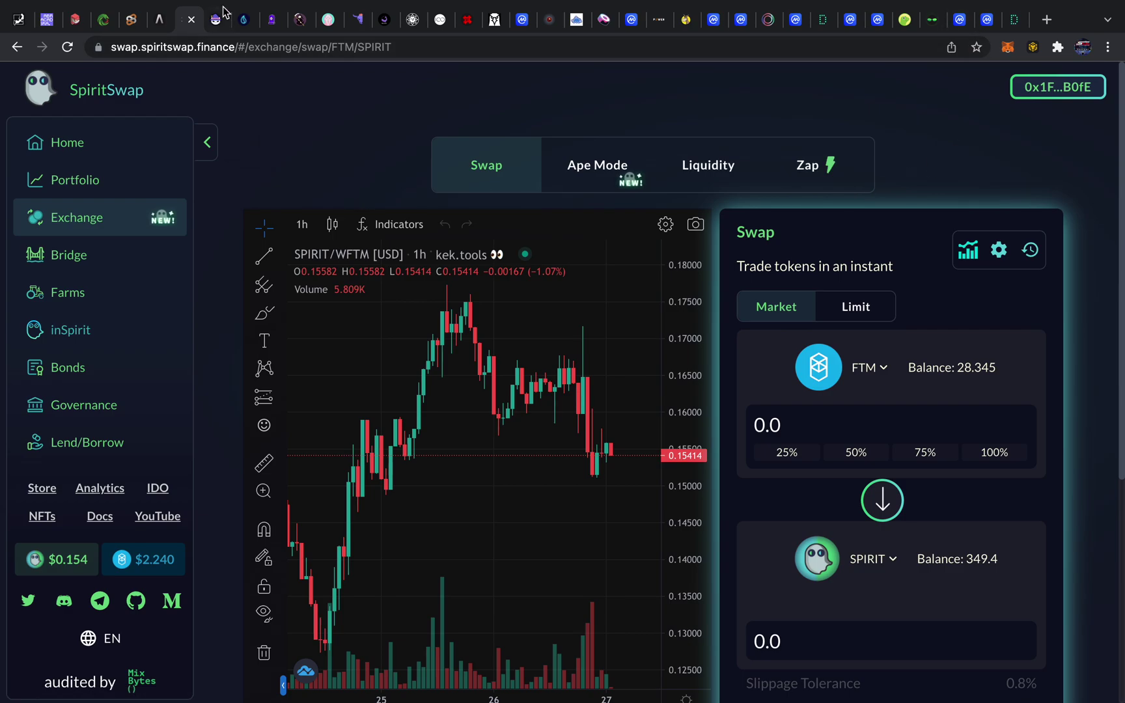
Switch back to Beethoven-X and set LINSPIRIT as the token to receive for 24 FTM
{"action": "left_click", "coordinate": [467, 19]}
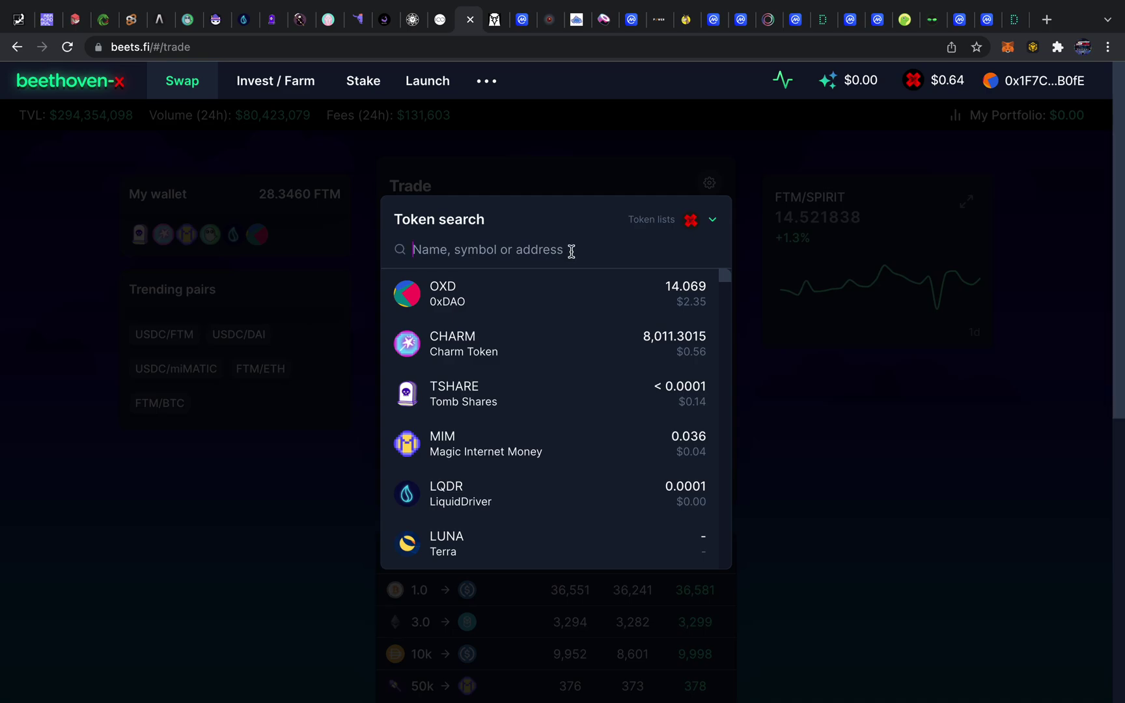
{"action": "type", "text": "ftm"}
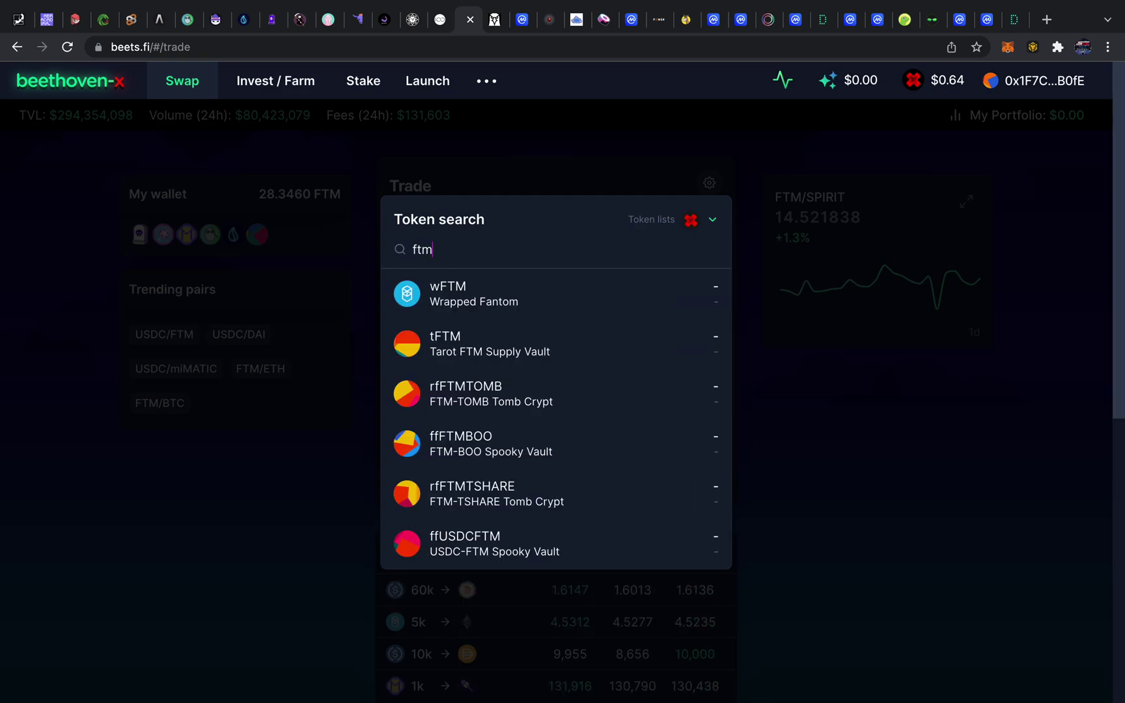
{"action": "left_click", "coordinate": [658, 149]}
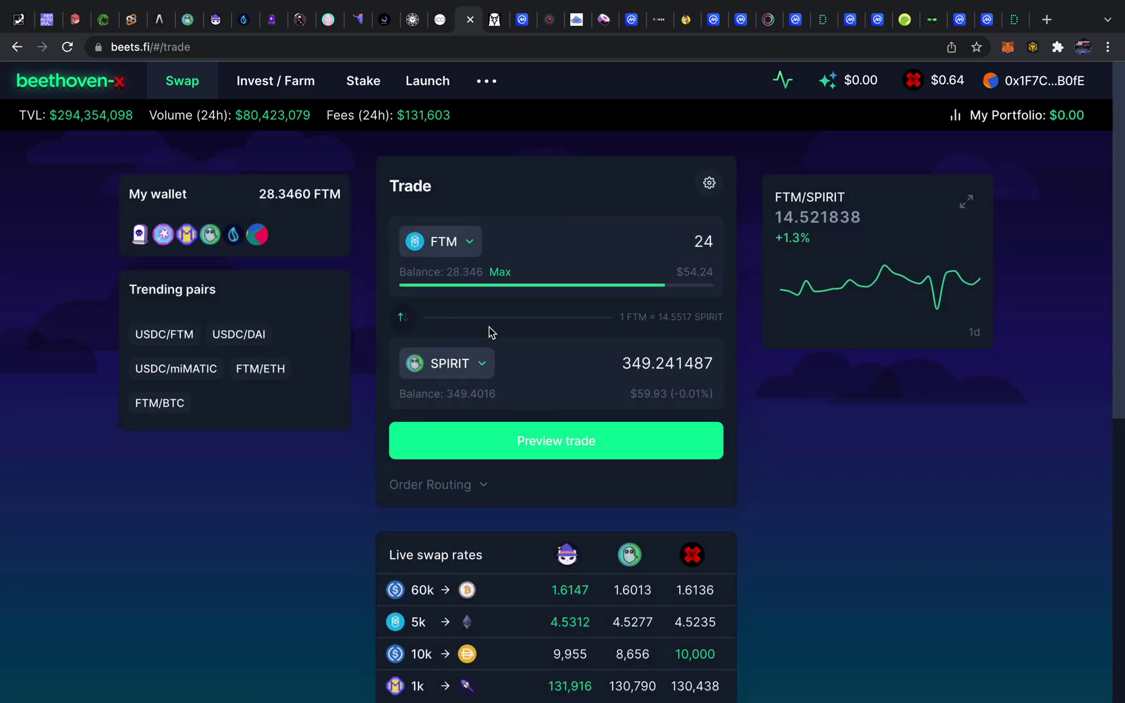
{"action": "left_click", "coordinate": [448, 362]}
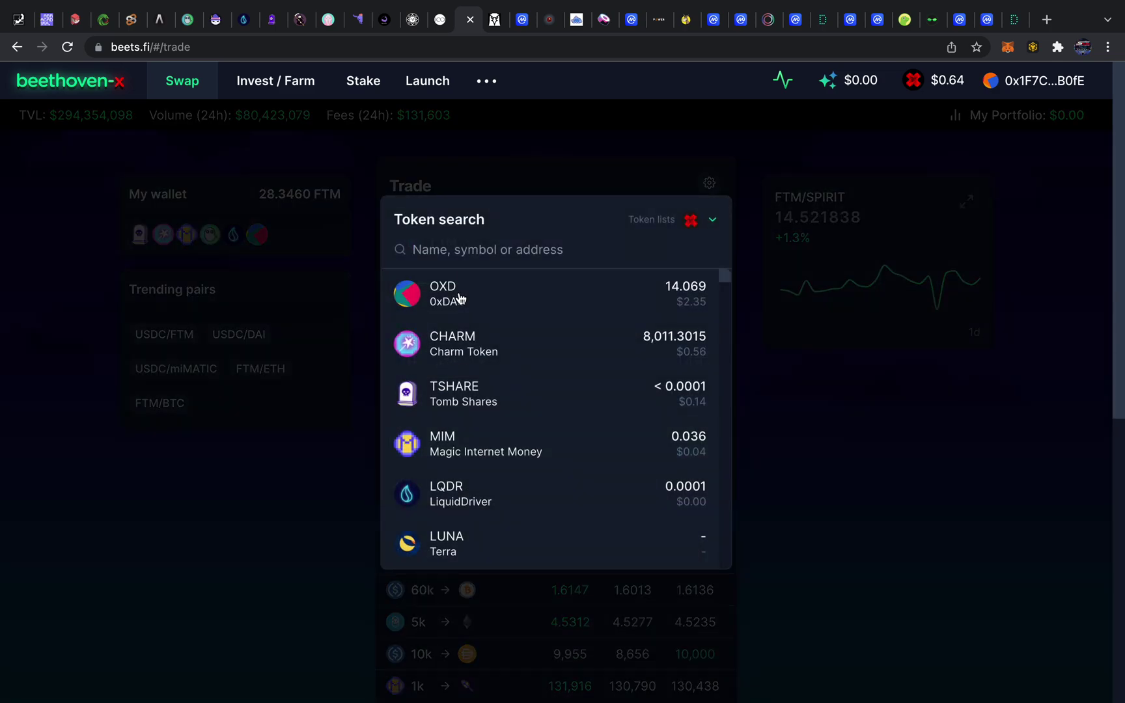
{"action": "scroll", "coordinate": [448, 296], "scroll_direction": "down", "scroll_amount": 3}
{"action": "type", "text": "lin"}
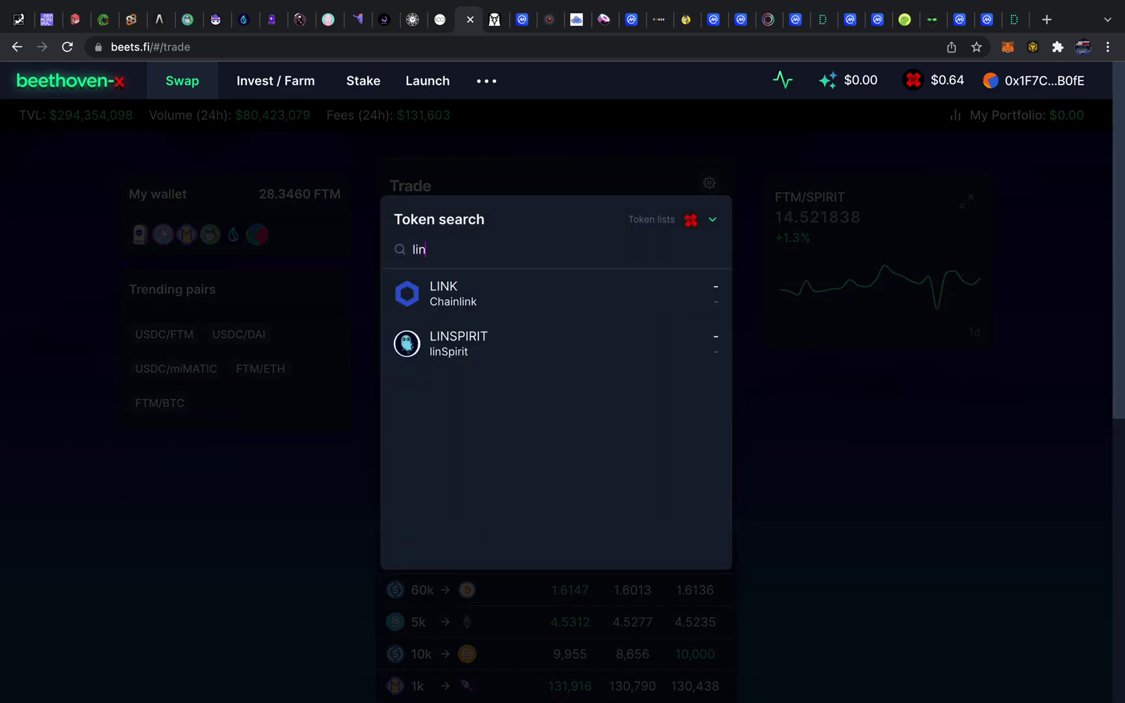
{"action": "left_click", "coordinate": [465, 342]}
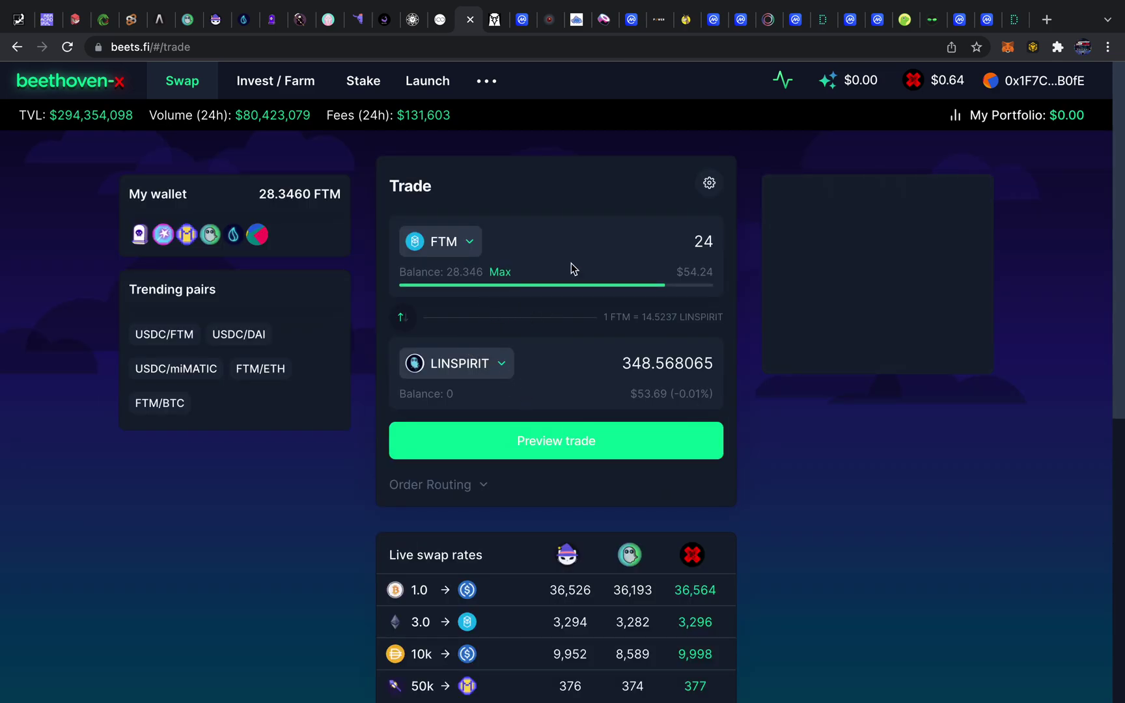
Preview and submit the trade of 24 FTM for LINSPIRIT, confirm it in MetaMask, and dismiss the settled trade
{"action": "left_click", "coordinate": [611, 443]}
{"action": "left_click", "coordinate": [623, 482]}
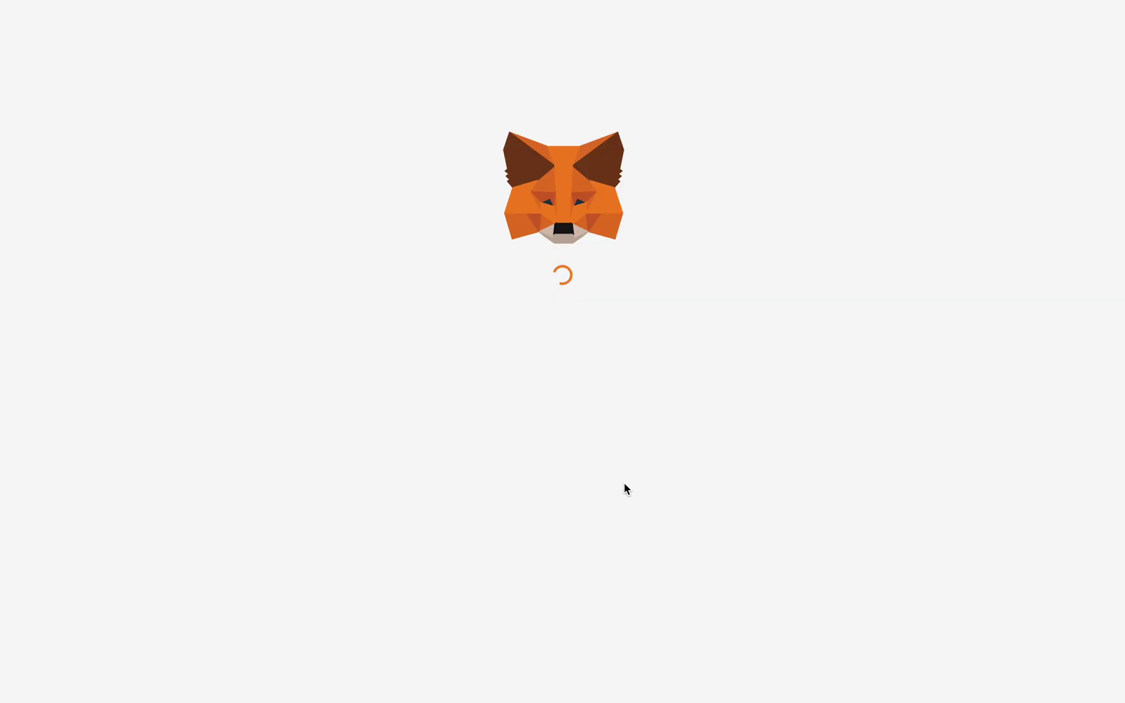
{"action": "scroll", "coordinate": [645, 550], "scroll_direction": "down", "scroll_amount": 2}
{"action": "left_click", "coordinate": [649, 565]}
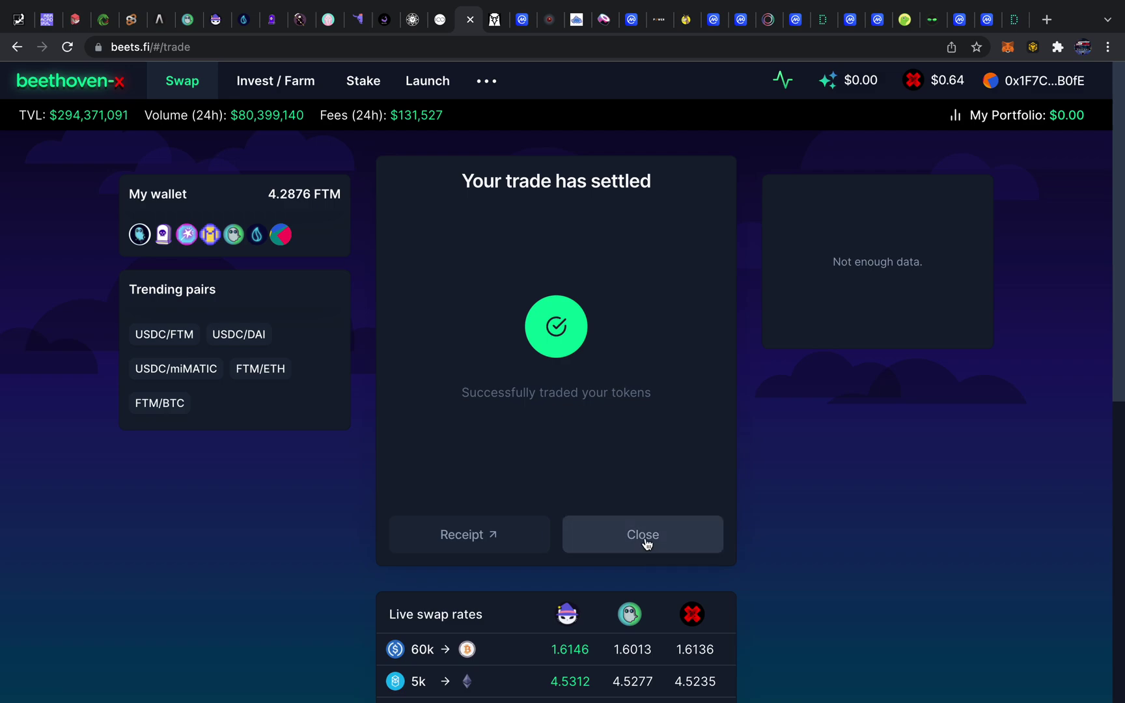
{"action": "left_click", "coordinate": [645, 535]}
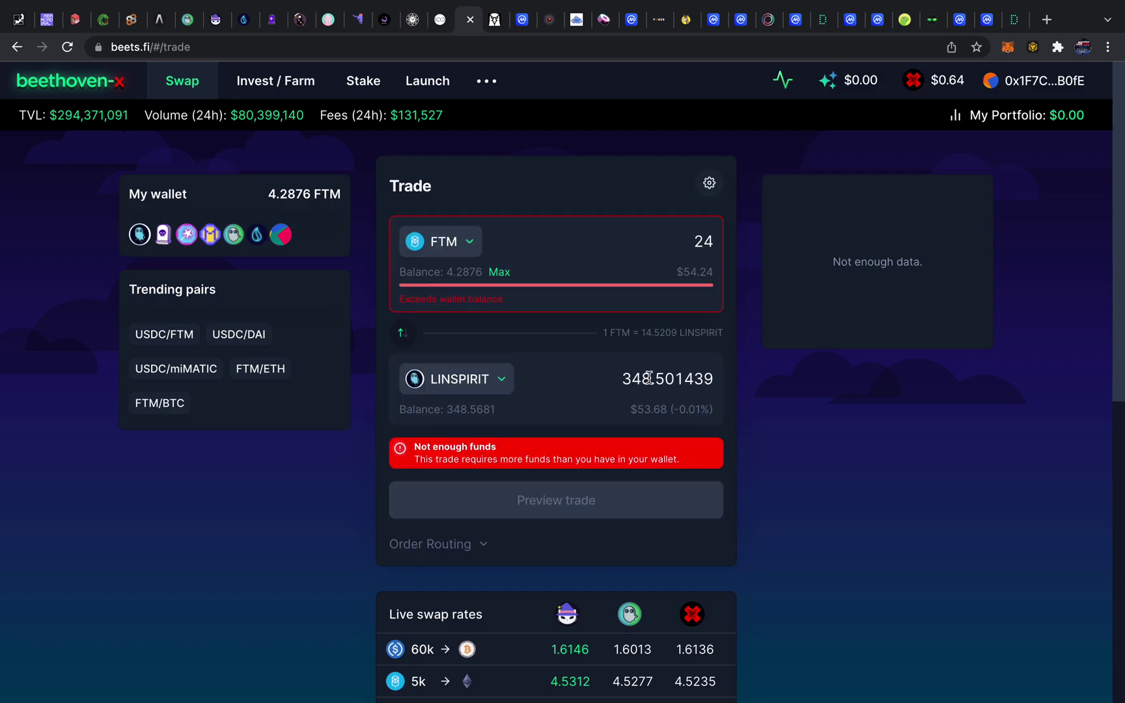
{"action": "left_click", "coordinate": [1007, 51]}
{"action": "left_click", "coordinate": [490, 123]}
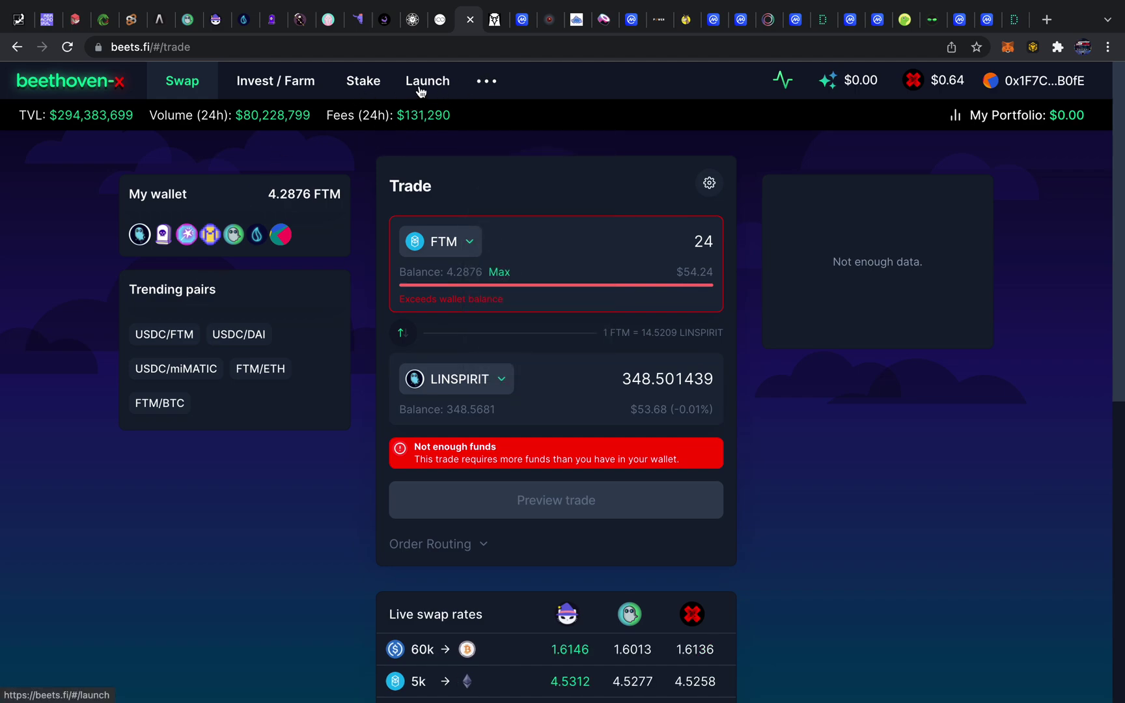
Switch to Liquid Driver's farms and approve the SPIRIT/LINSPIRIT farm under Beethoven-X, confirming the permission in MetaMask
{"action": "left_click", "coordinate": [240, 27]}
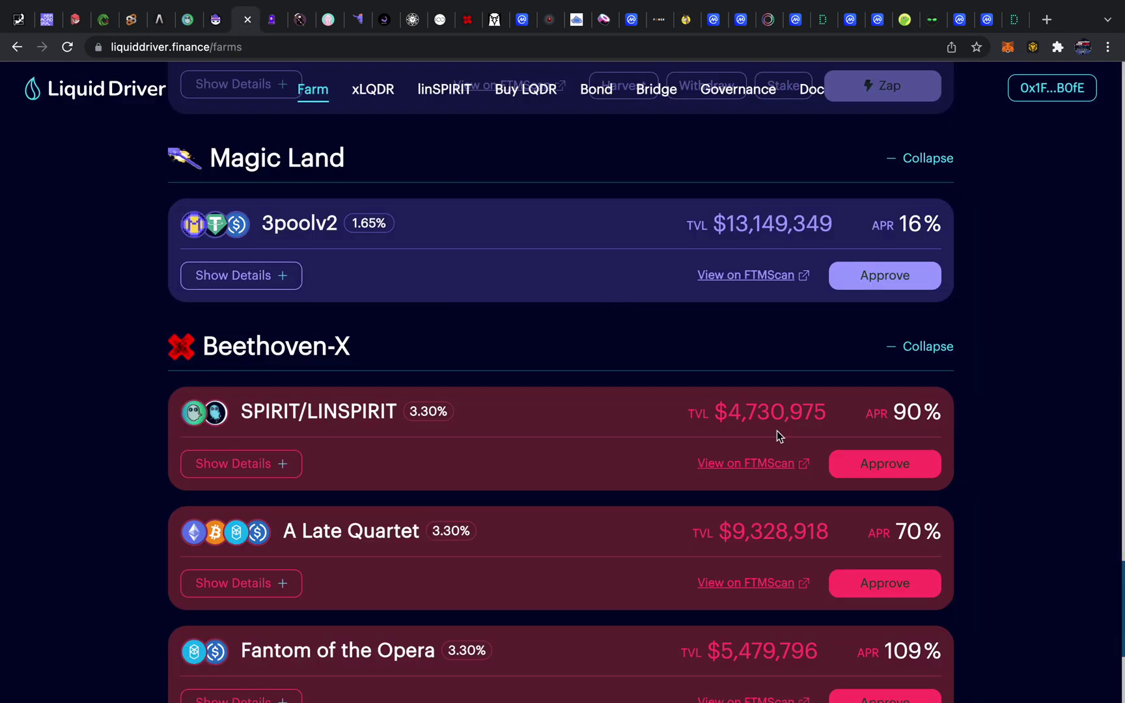
{"action": "left_click", "coordinate": [866, 463]}
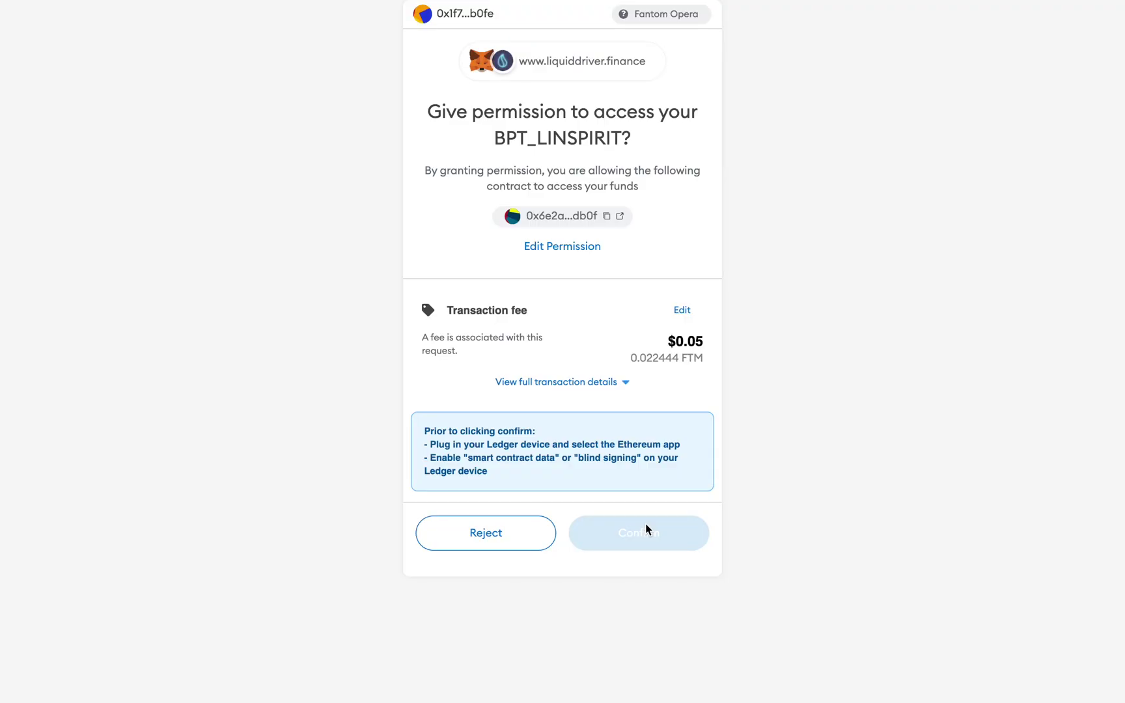
{"action": "left_click", "coordinate": [651, 533]}
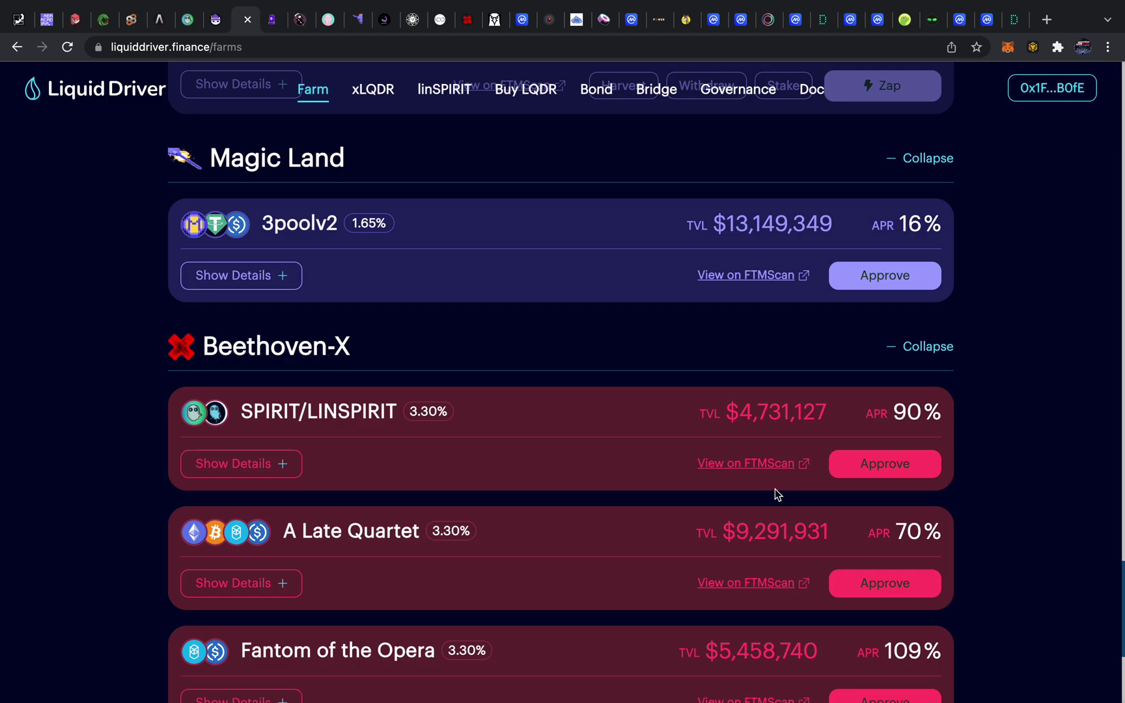
Look through Beethoven-X's investment pools, staking, launch and swap pages for a way to pair SPIRIT with LINSPIRIT
{"action": "left_click", "coordinate": [467, 21]}
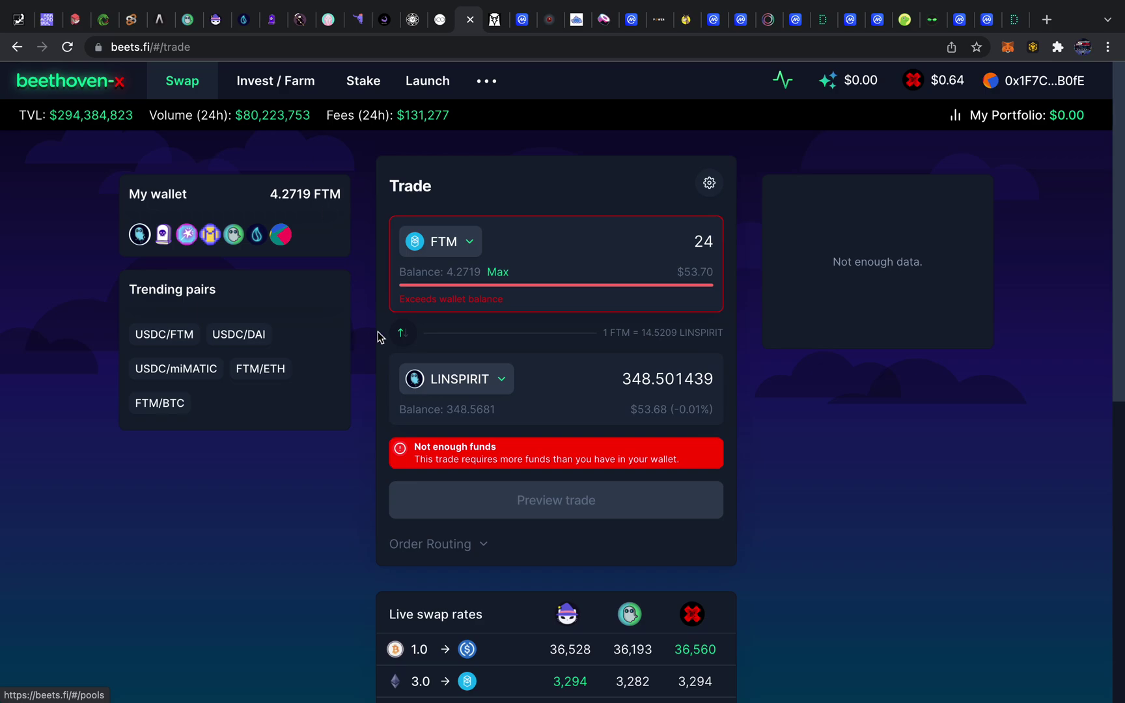
{"action": "scroll", "coordinate": [348, 408], "scroll_direction": "down", "scroll_amount": 5}
{"action": "scroll", "coordinate": [348, 414], "scroll_direction": "up", "scroll_amount": 5}
{"action": "left_click", "coordinate": [279, 82]}
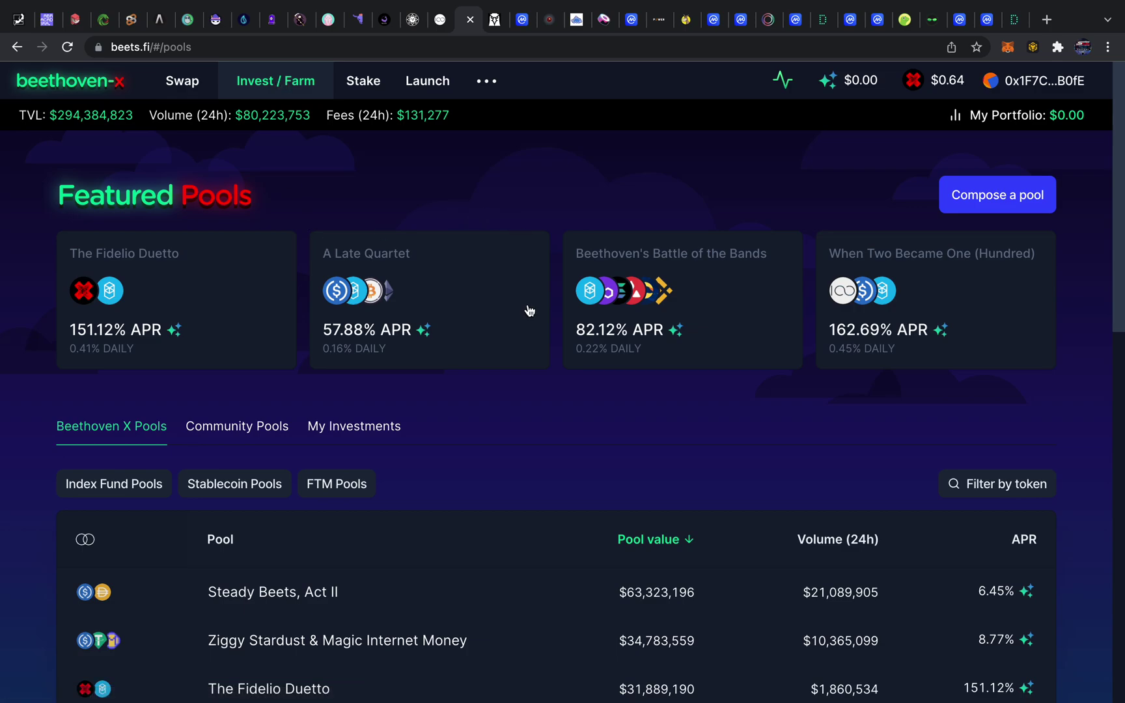
{"action": "scroll", "coordinate": [518, 394], "scroll_direction": "down", "scroll_amount": 1}
{"action": "scroll", "coordinate": [519, 394], "scroll_direction": "down", "scroll_amount": 1}
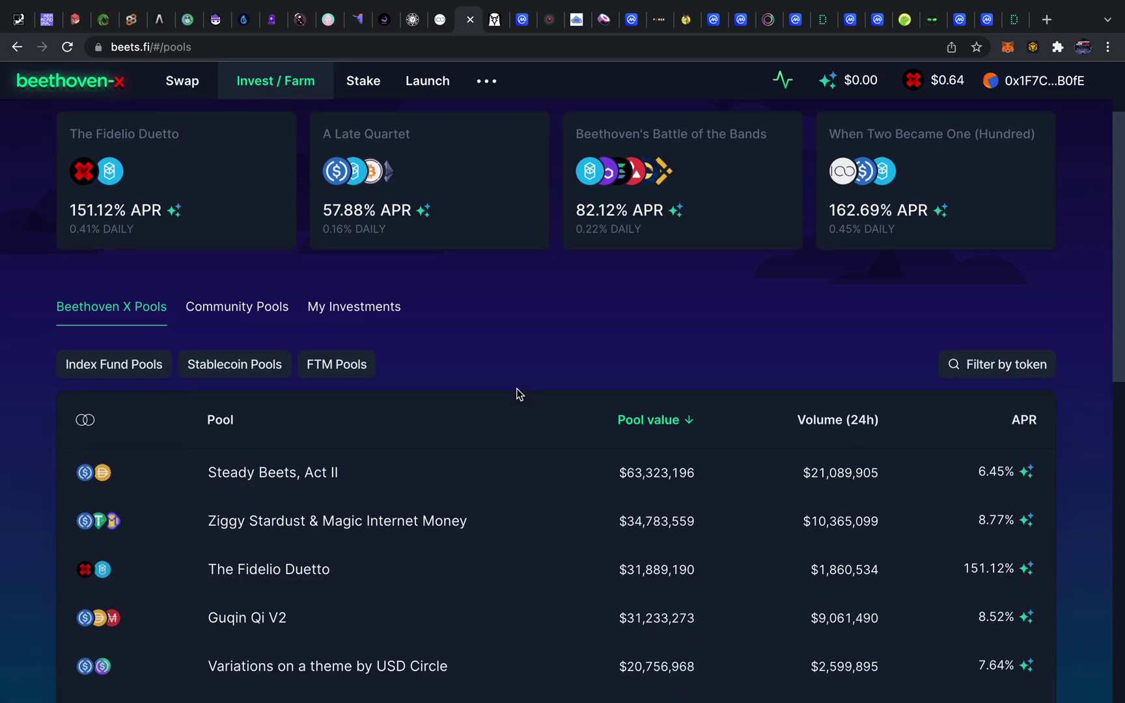
{"action": "scroll", "coordinate": [519, 394], "scroll_direction": "up", "scroll_amount": 2}
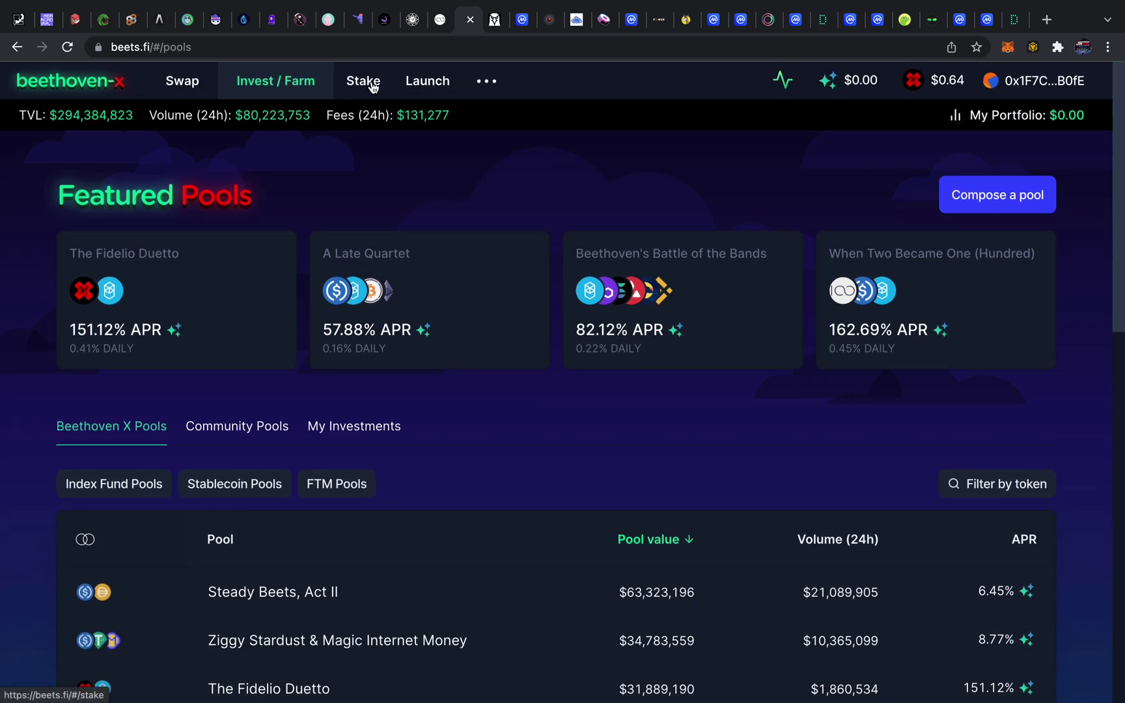
{"action": "left_click", "coordinate": [373, 87]}
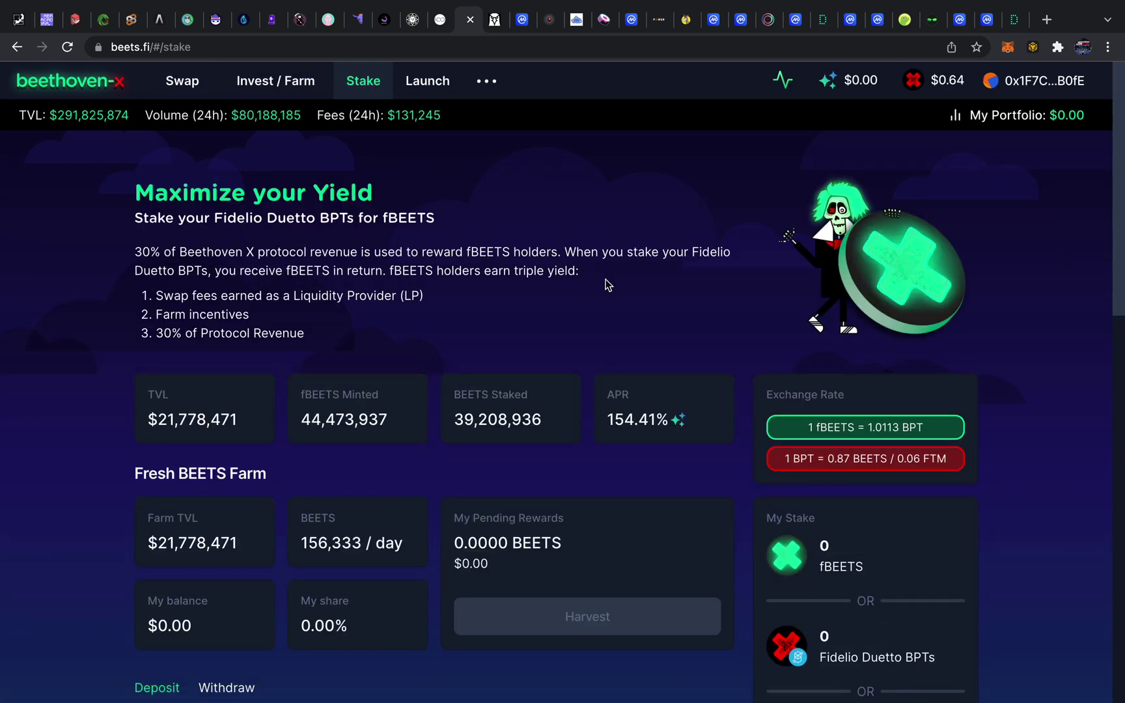
{"action": "scroll", "coordinate": [605, 284], "scroll_direction": "down", "scroll_amount": 4}
{"action": "scroll", "coordinate": [604, 285], "scroll_direction": "up", "scroll_amount": 4}
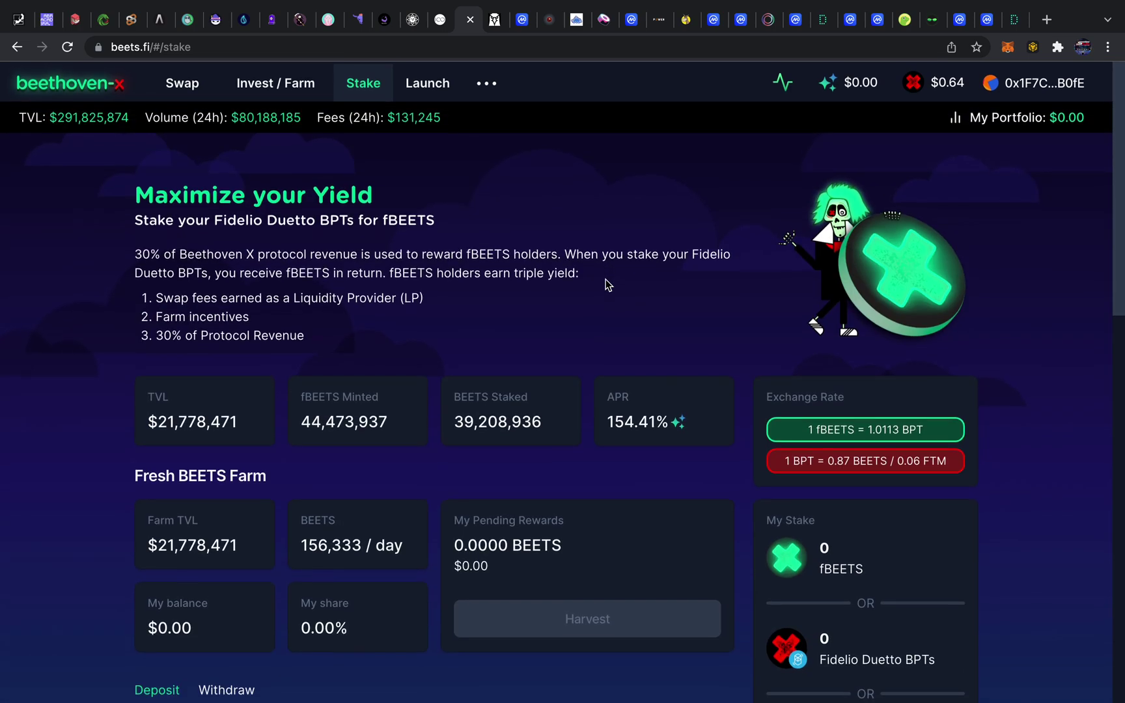
{"action": "left_click", "coordinate": [445, 86]}
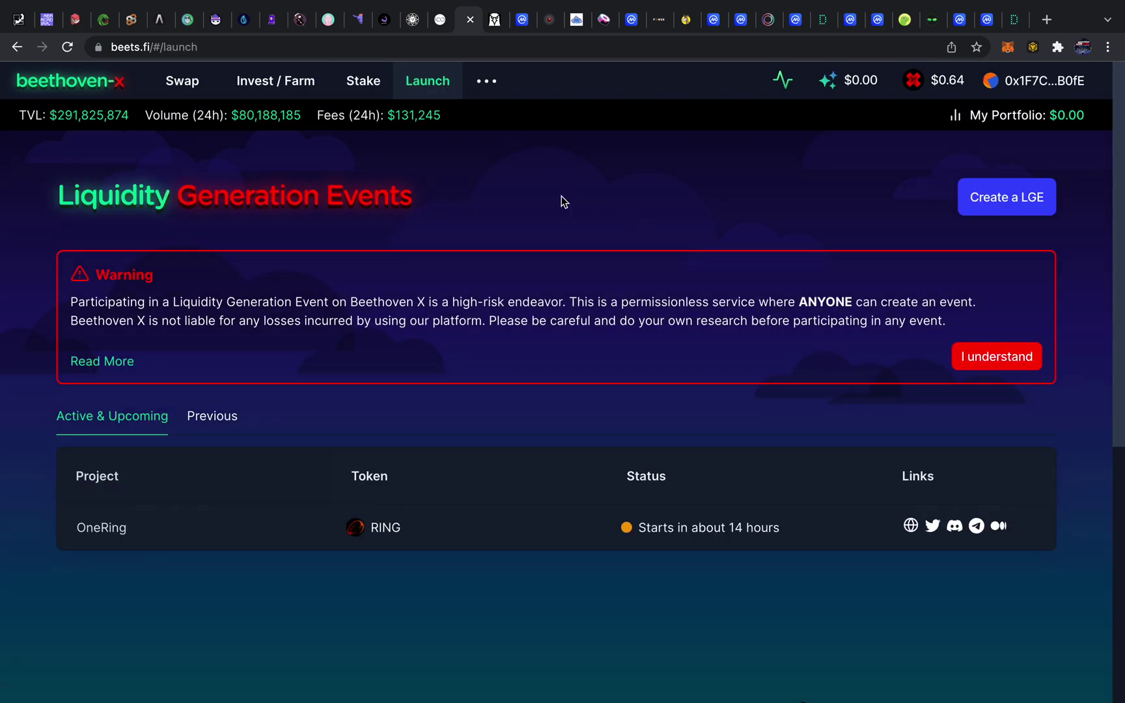
{"action": "left_click", "coordinate": [486, 81]}
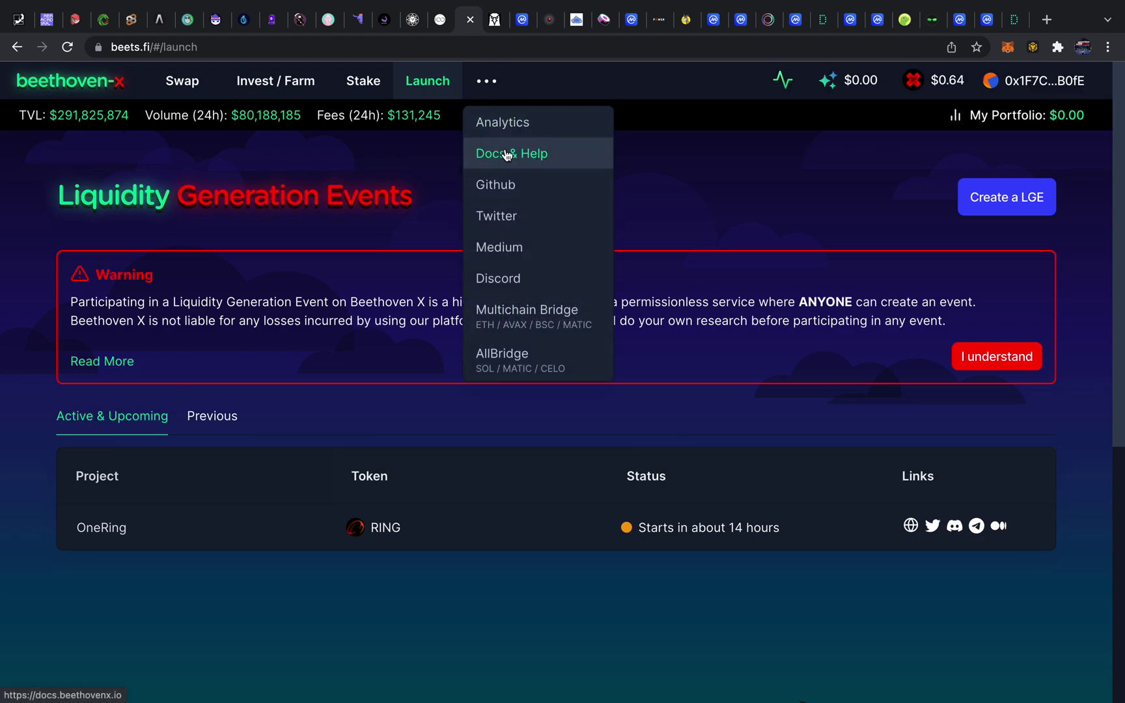
{"action": "left_click", "coordinate": [179, 89]}
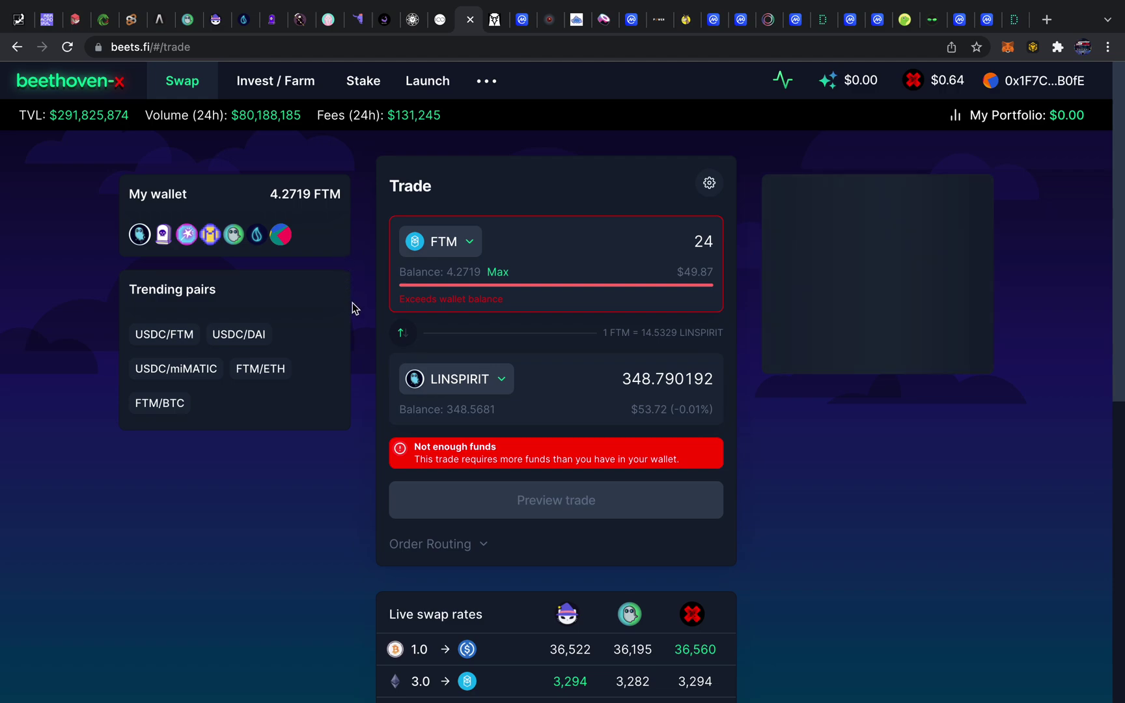
{"action": "scroll", "coordinate": [353, 339], "scroll_direction": "down", "scroll_amount": 3}
{"action": "scroll", "coordinate": [354, 382], "scroll_direction": "up", "scroll_amount": 3}
{"action": "left_click", "coordinate": [243, 19]}
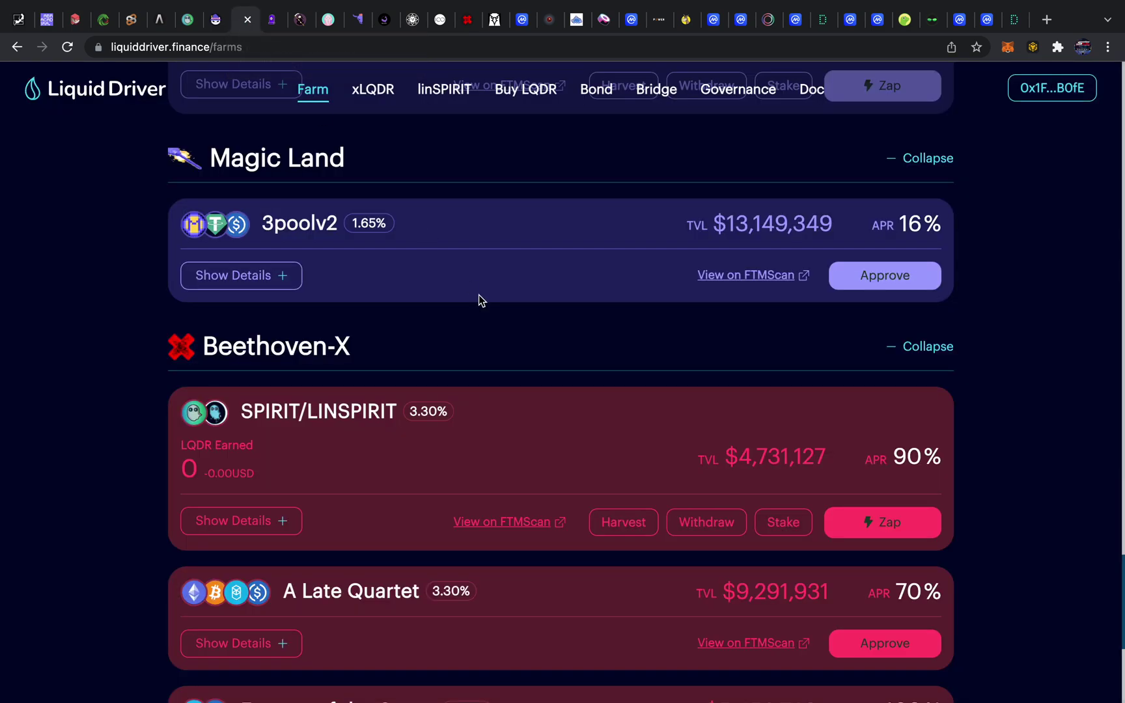
{"action": "left_click", "coordinate": [878, 525]}
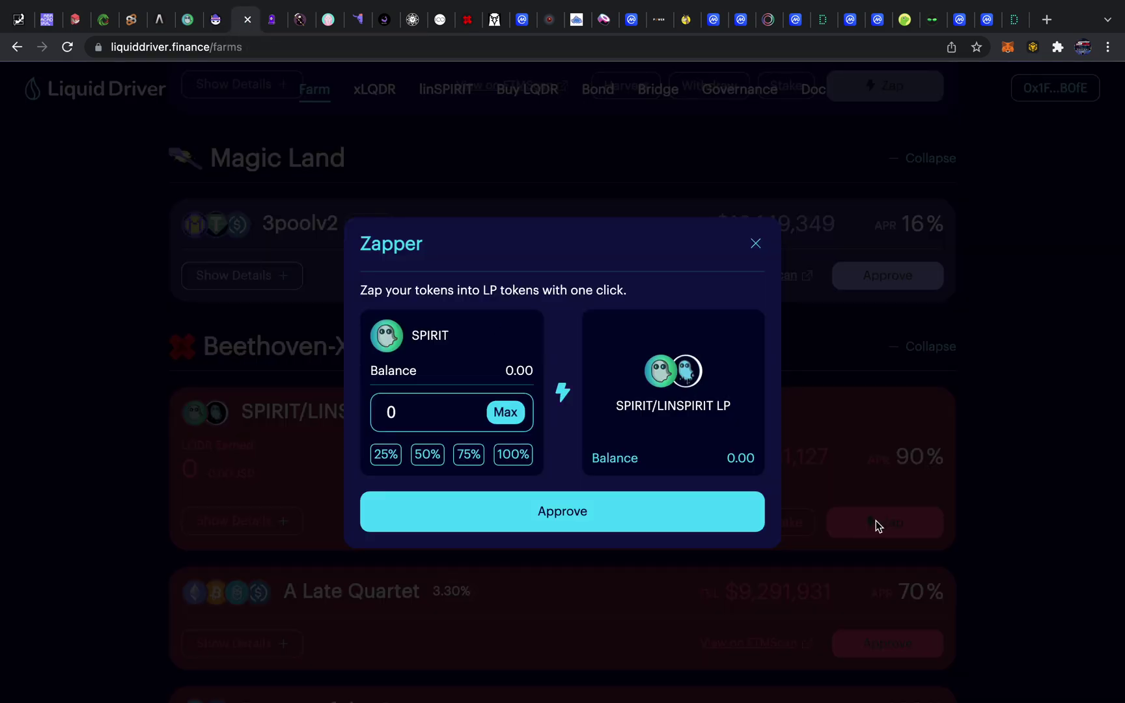
{"action": "left_click", "coordinate": [507, 413]}
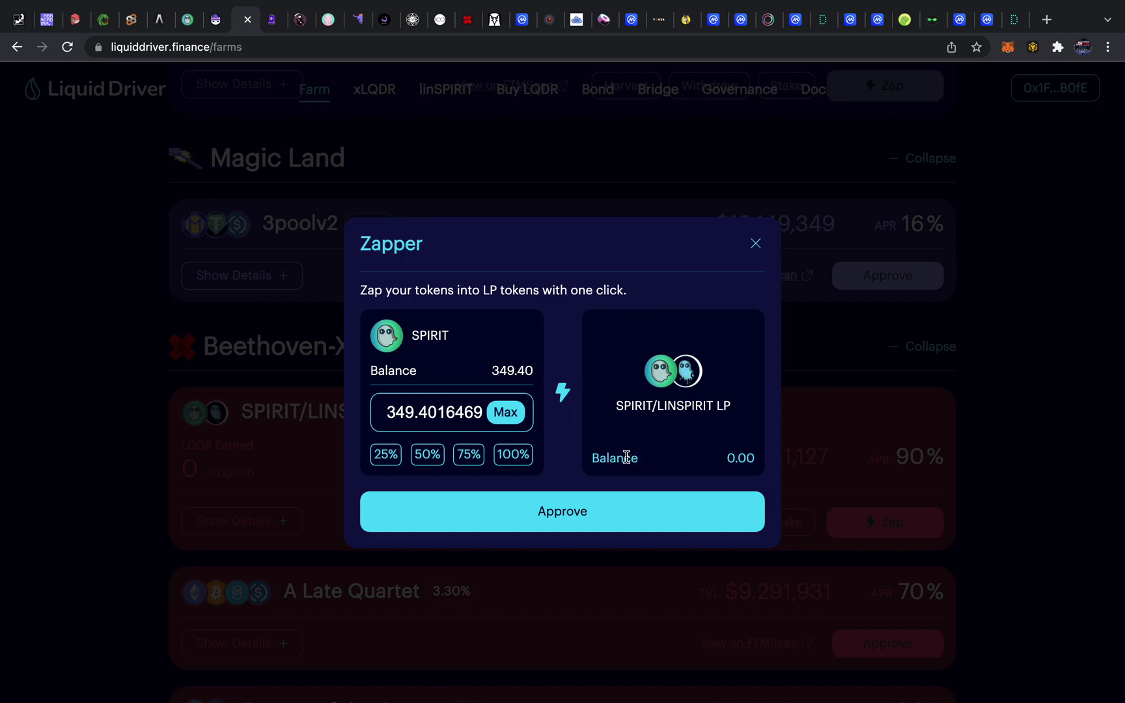
{"action": "left_click", "coordinate": [480, 457]}
{"action": "left_click", "coordinate": [505, 459]}
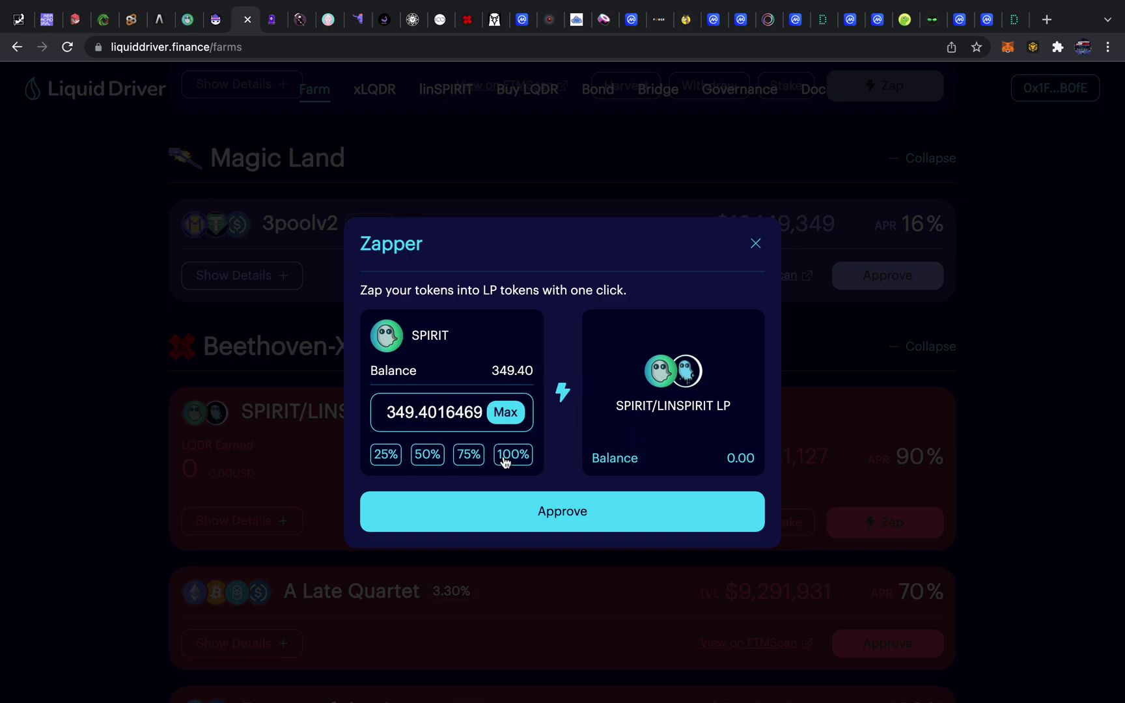
{"action": "left_click", "coordinate": [756, 246]}
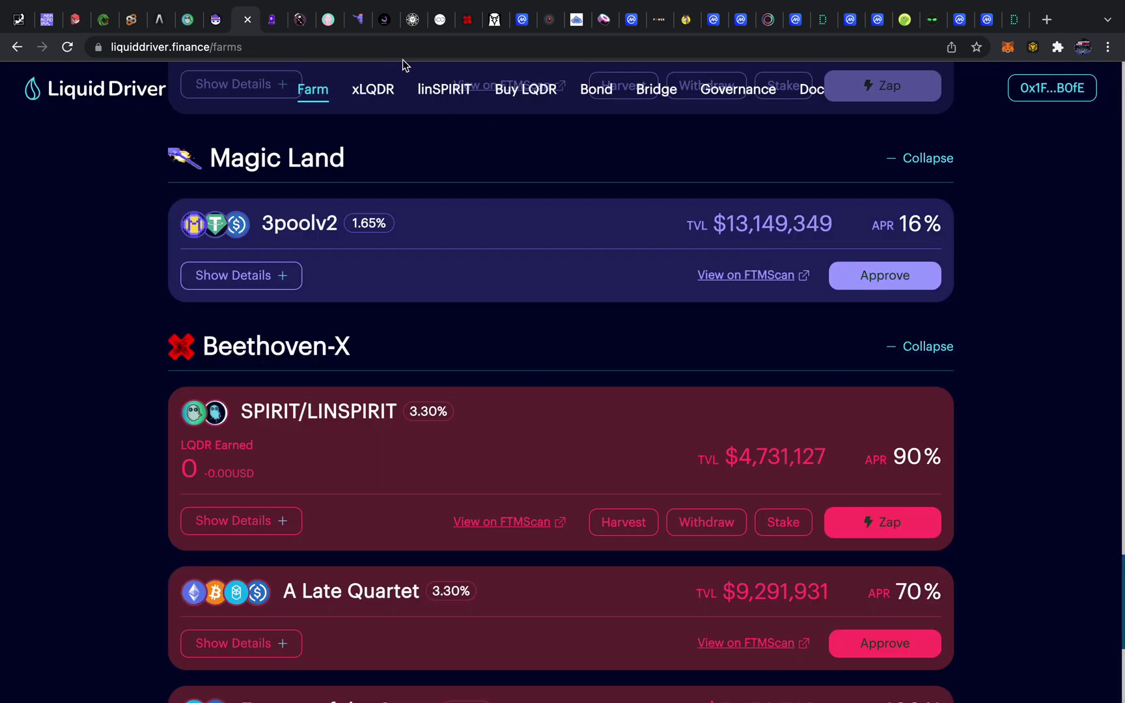
Switch to Beethoven-X's swap page and set the trade to pay with SPIRIT and receive LINSPIRIT
{"action": "left_click", "coordinate": [467, 25]}
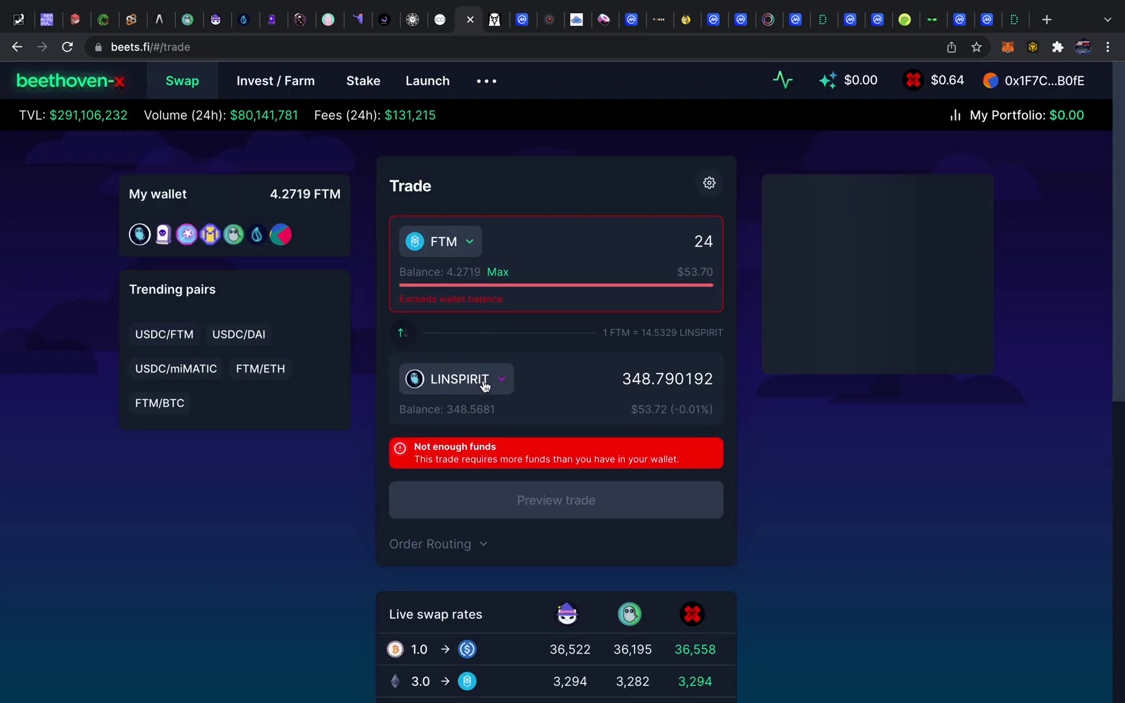
{"action": "scroll", "coordinate": [338, 417], "scroll_direction": "down", "scroll_amount": 3}
{"action": "scroll", "coordinate": [339, 416], "scroll_direction": "down", "scroll_amount": 4}
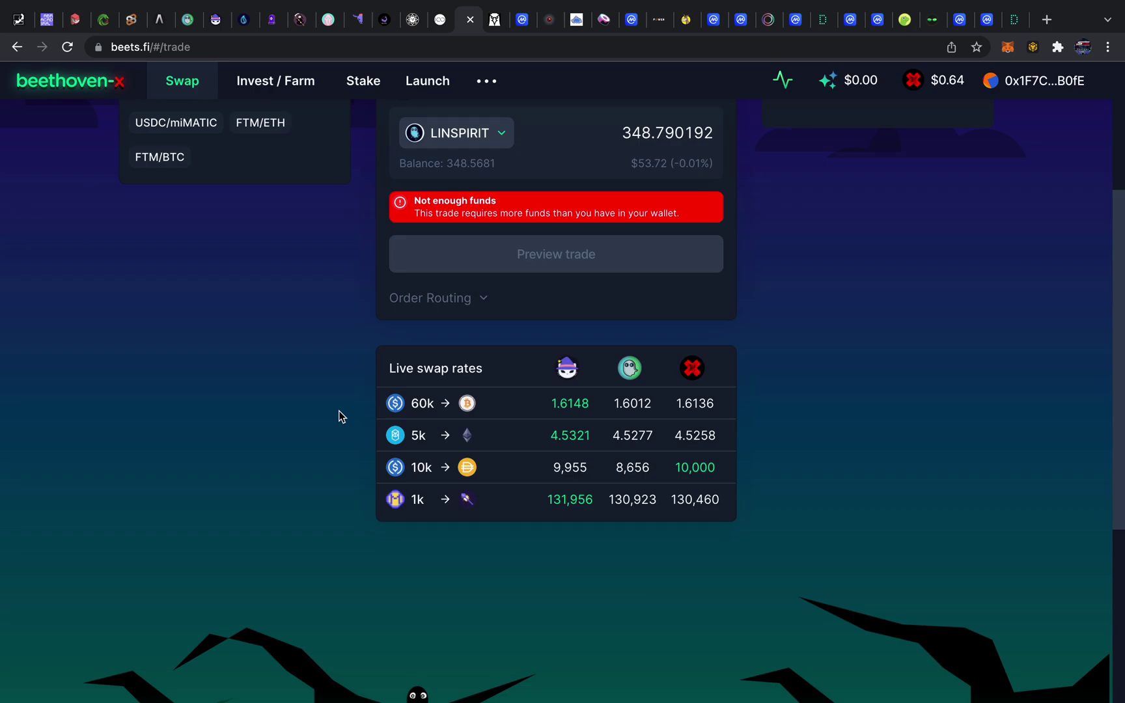
{"action": "scroll", "coordinate": [339, 416], "scroll_direction": "up", "scroll_amount": 7}
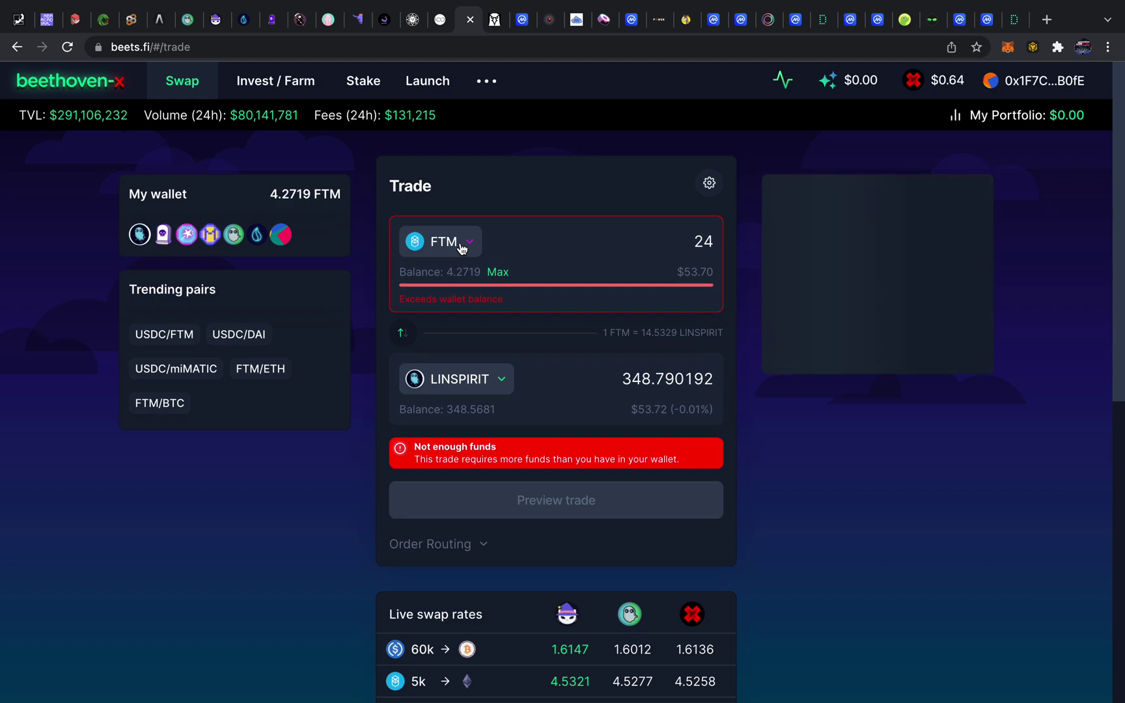
{"action": "left_click", "coordinate": [402, 333]}
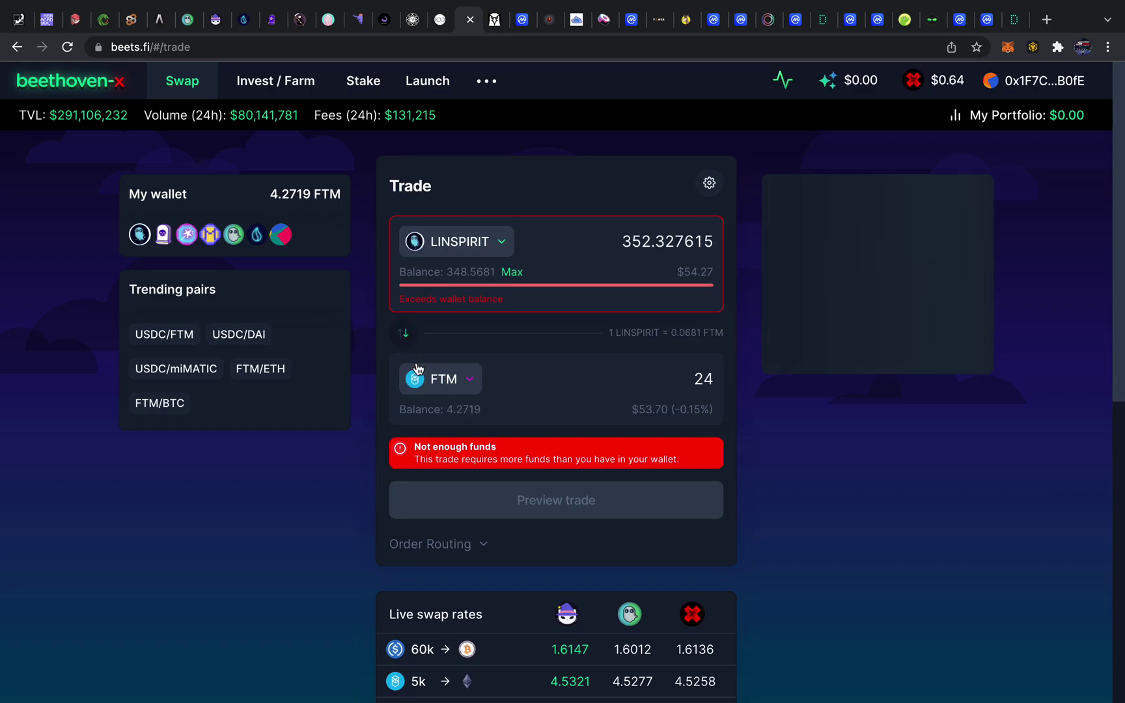
{"action": "left_click", "coordinate": [443, 382]}
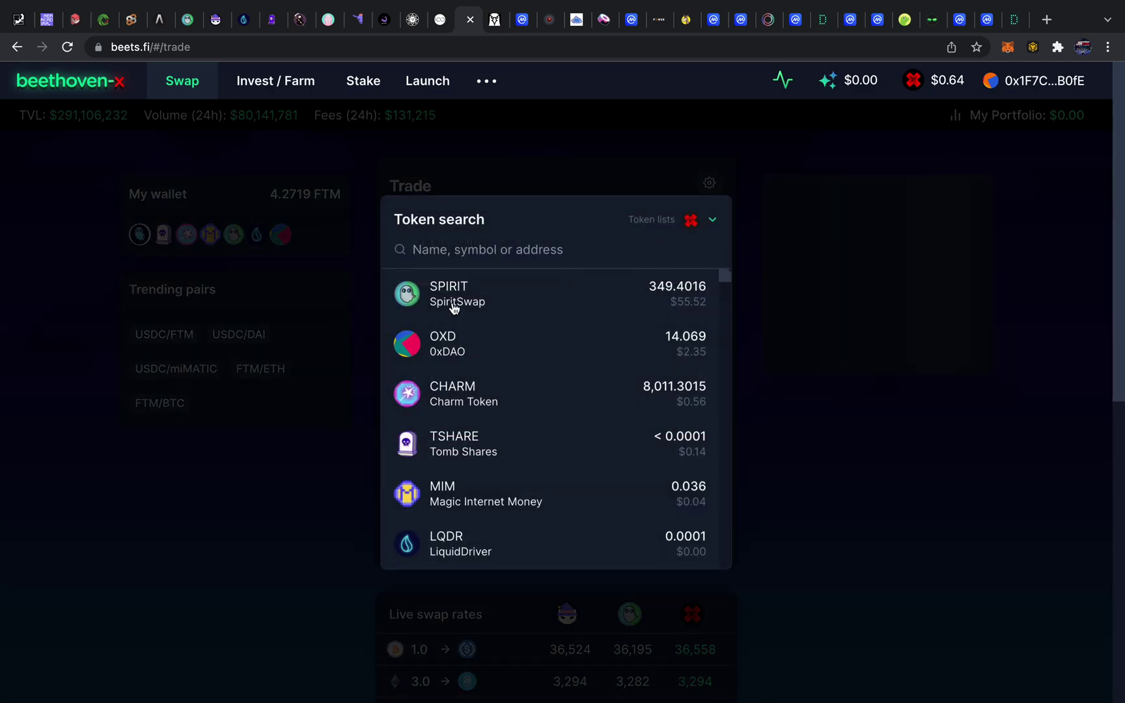
{"action": "left_click", "coordinate": [453, 309]}
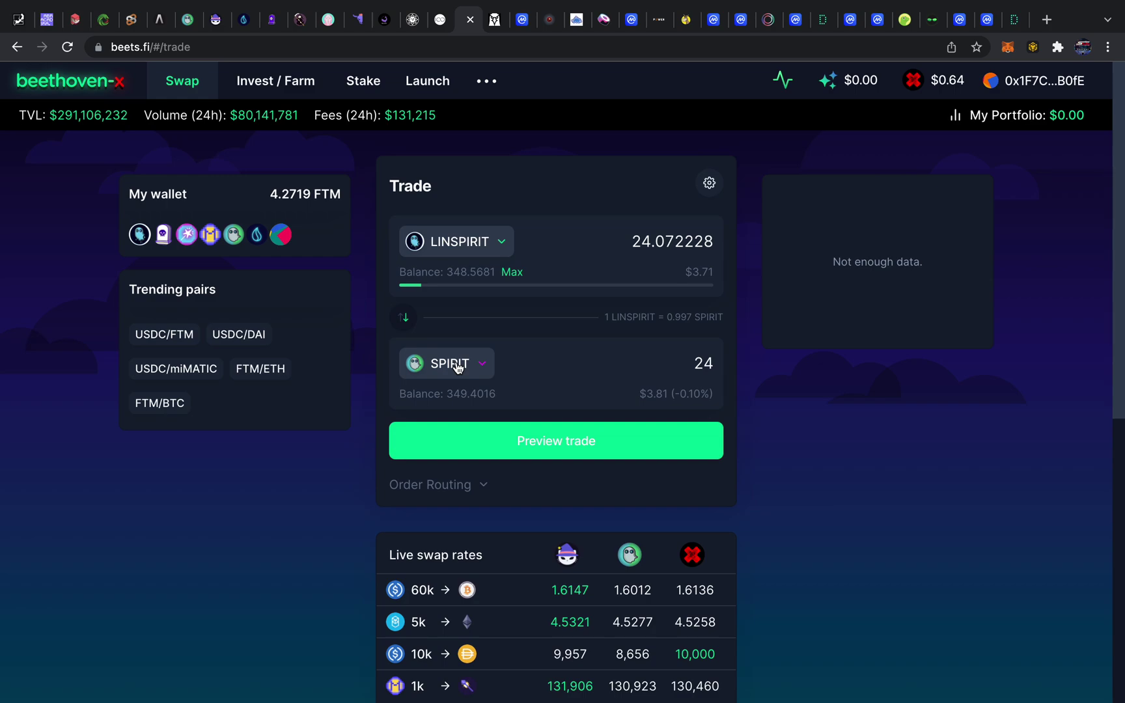
{"action": "left_click", "coordinate": [404, 317]}
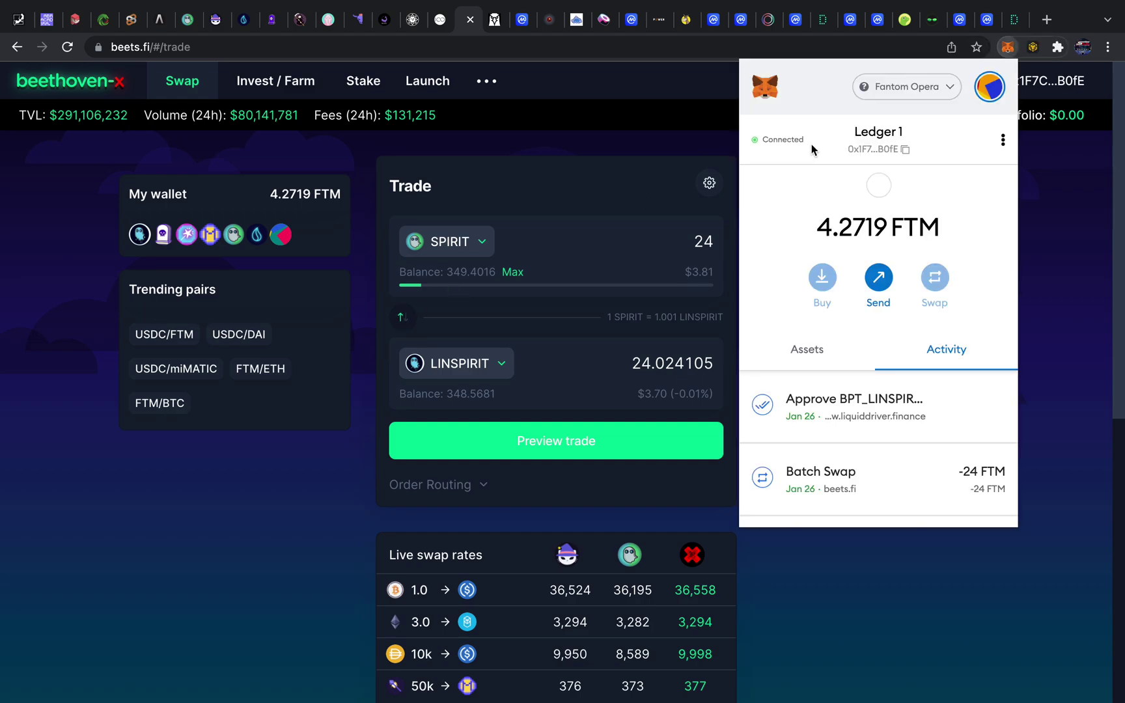
Check the SPIRIT and LINSPIRIT holdings in MetaMask's asset list
{"action": "left_click", "coordinate": [805, 352]}
{"action": "scroll", "coordinate": [839, 429], "scroll_direction": "down", "scroll_amount": 10}
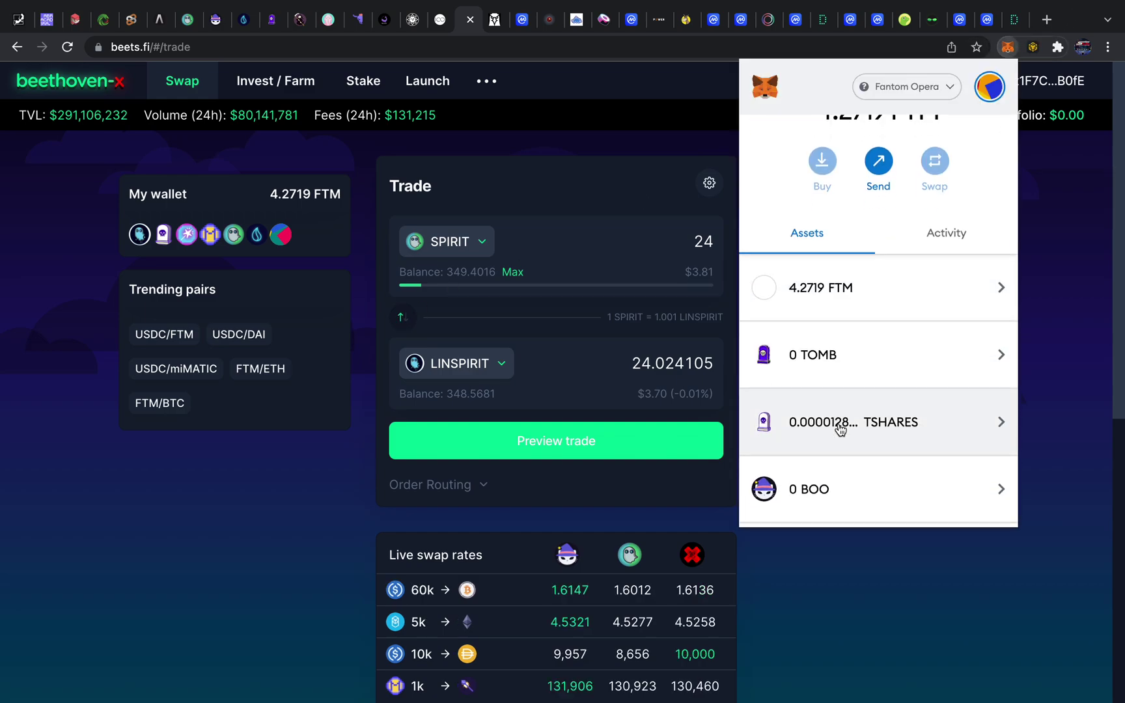
{"action": "scroll", "coordinate": [840, 428], "scroll_direction": "down", "scroll_amount": 7}
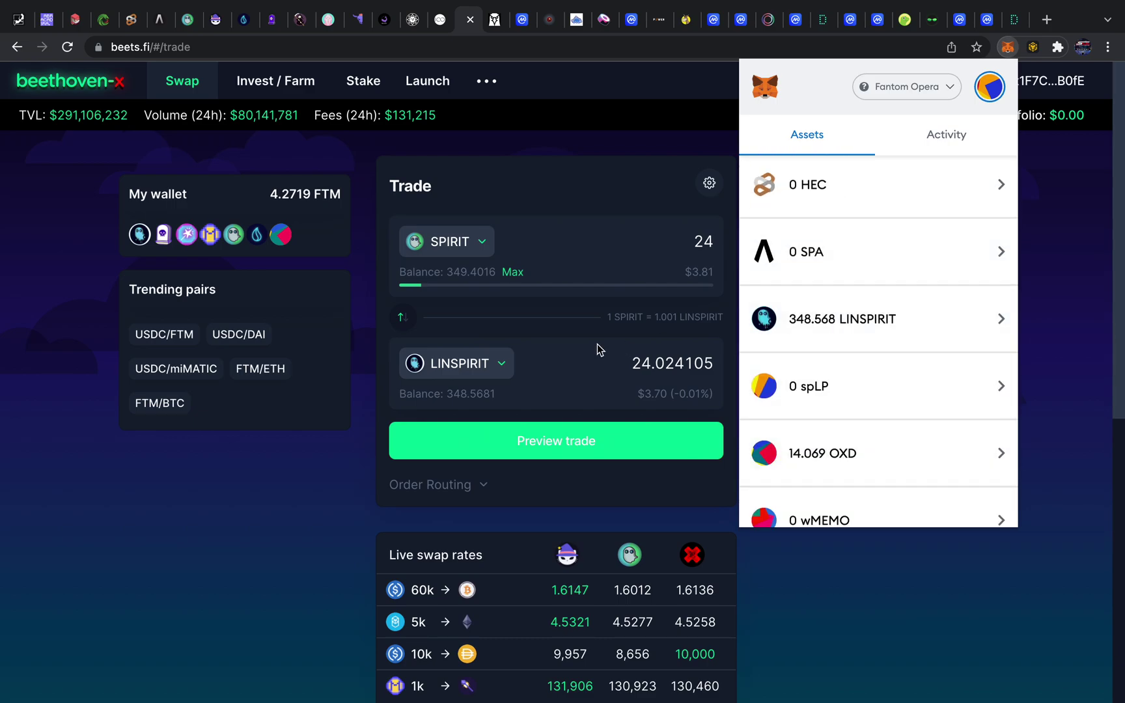
Reload the swap page so the trade pays with LINSPIRIT for SPIRIT, and enter the full LINSPIRIT balance as the amount
{"action": "left_click", "coordinate": [402, 319]}
{"action": "left_click", "coordinate": [403, 320]}
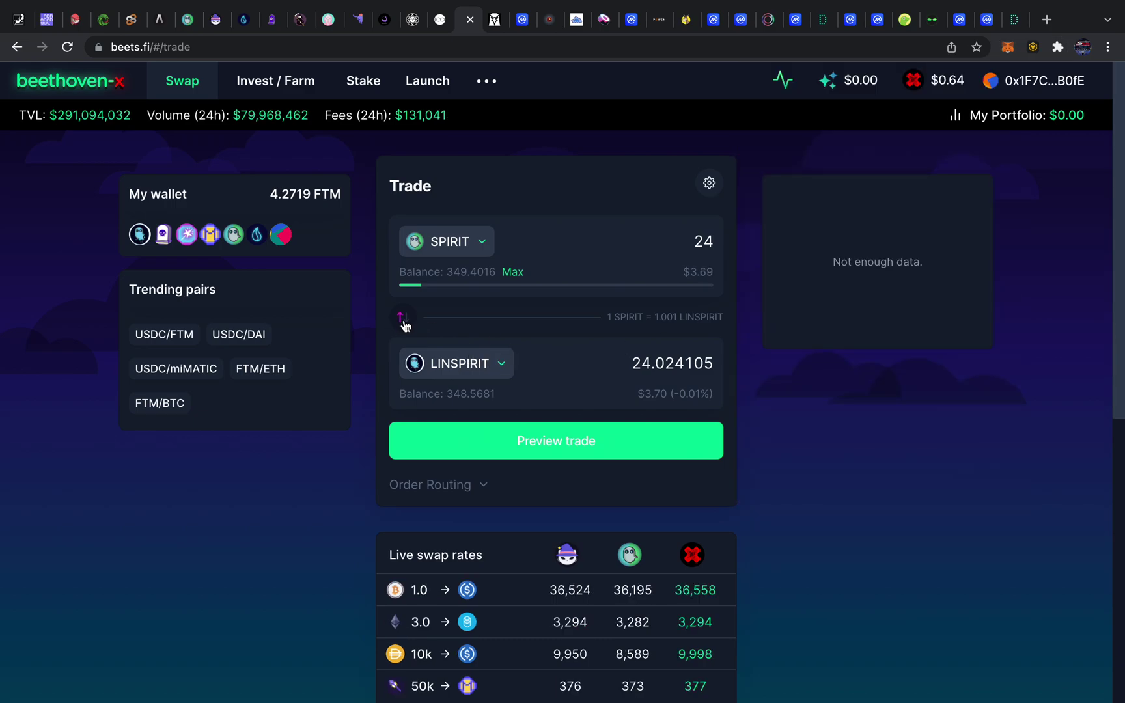
{"action": "left_click", "coordinate": [68, 47]}
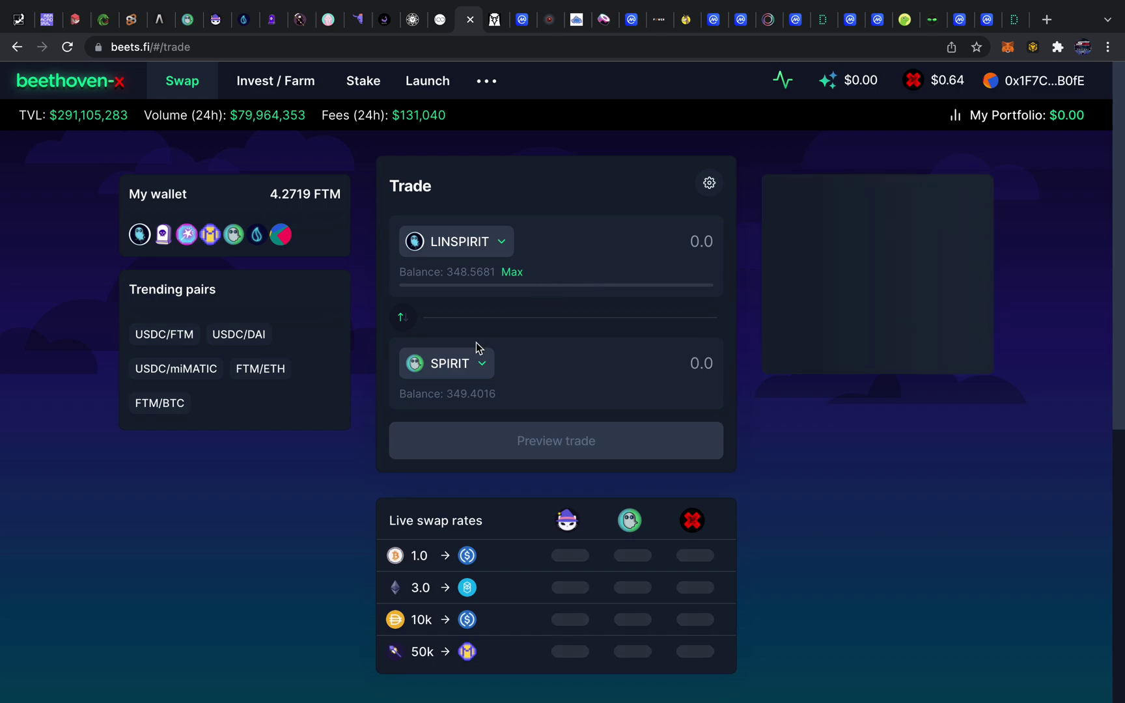
{"action": "left_click", "coordinate": [513, 273]}
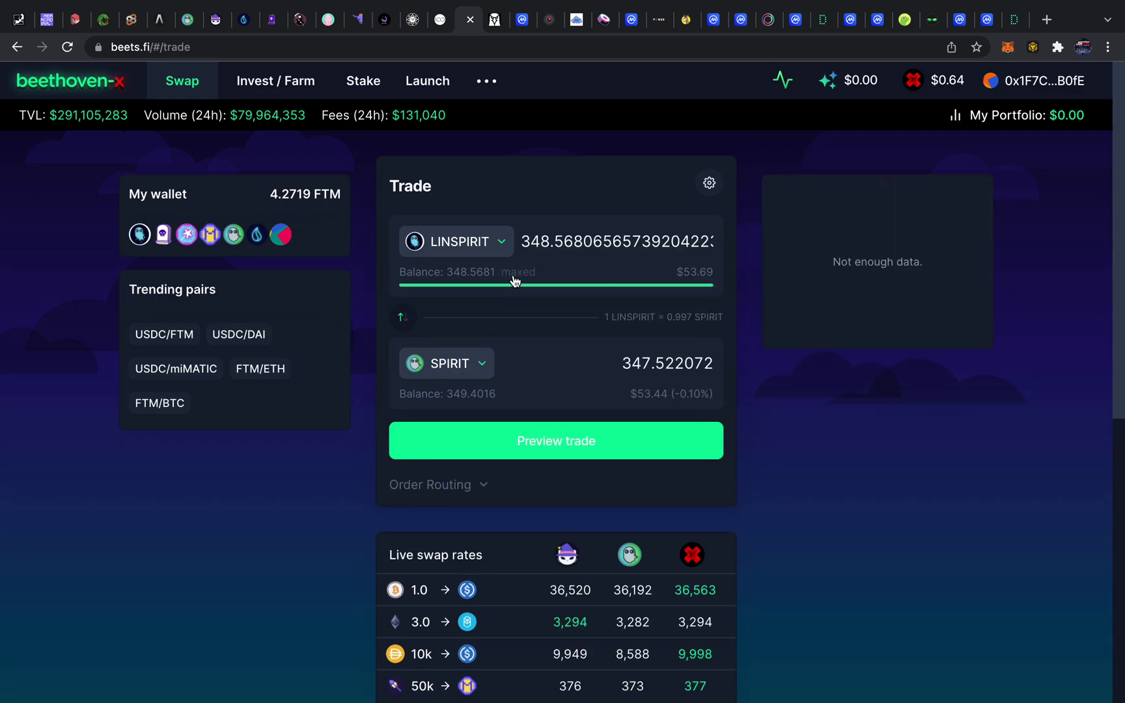
Approve LINSPIRIT for trading and execute its trade into SPIRIT, confirming both transactions in MetaMask
{"action": "left_click", "coordinate": [622, 441]}
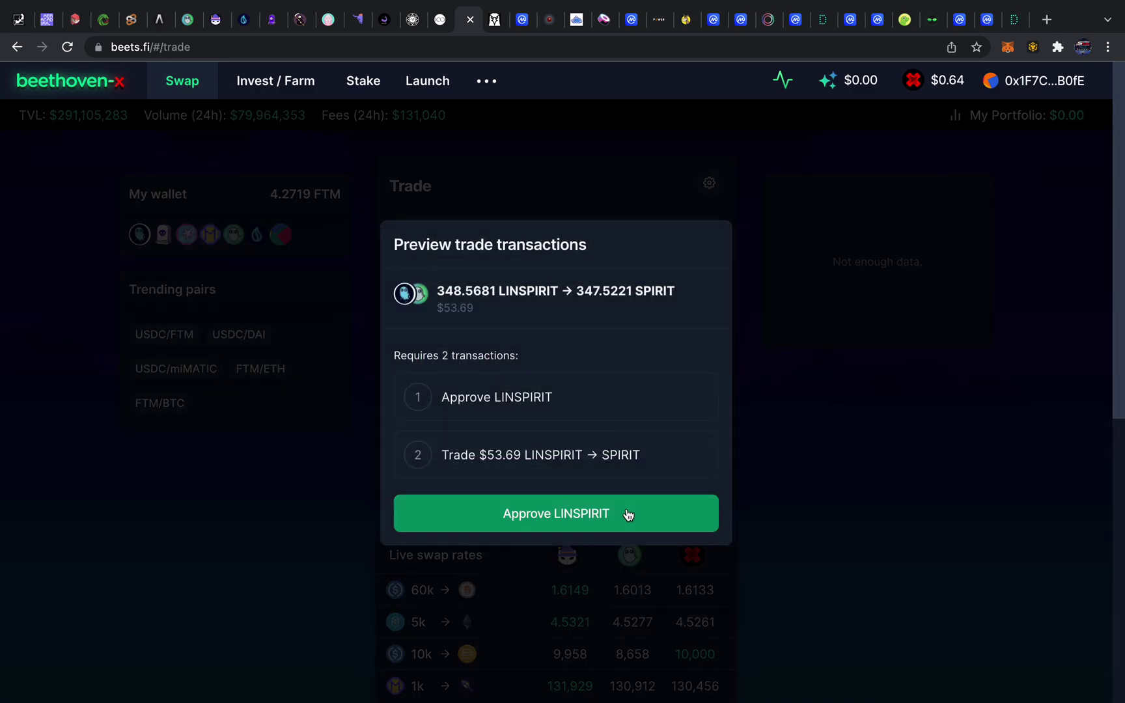
{"action": "left_click", "coordinate": [627, 514]}
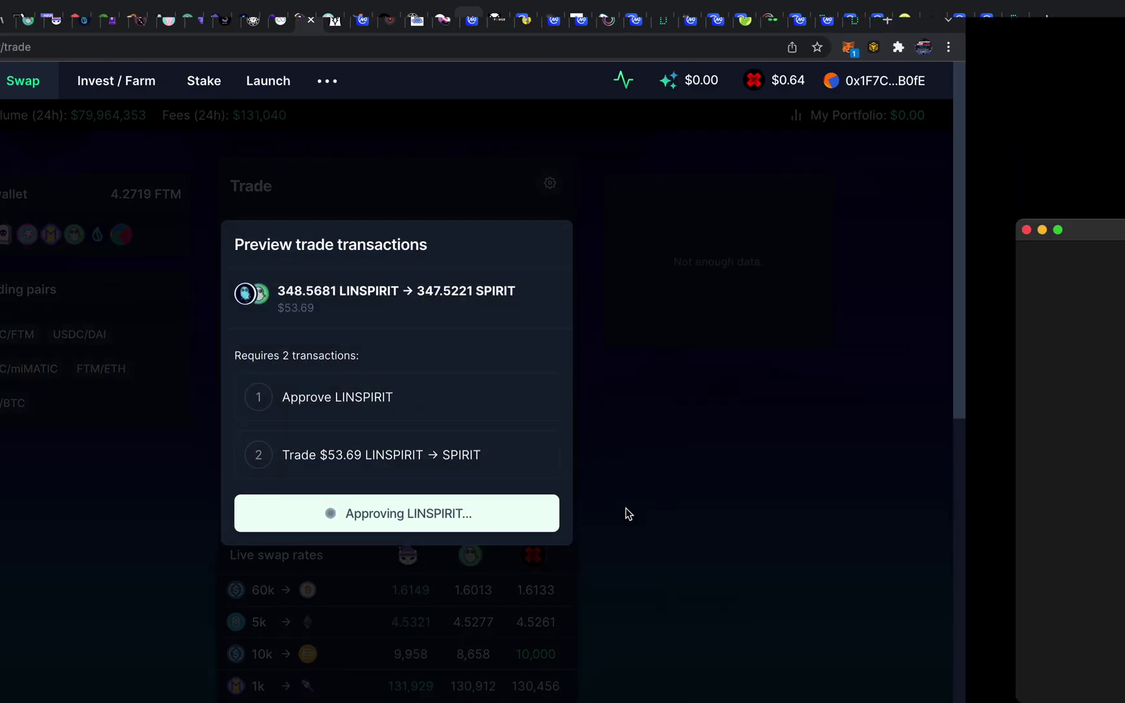
{"action": "left_click", "coordinate": [675, 528]}
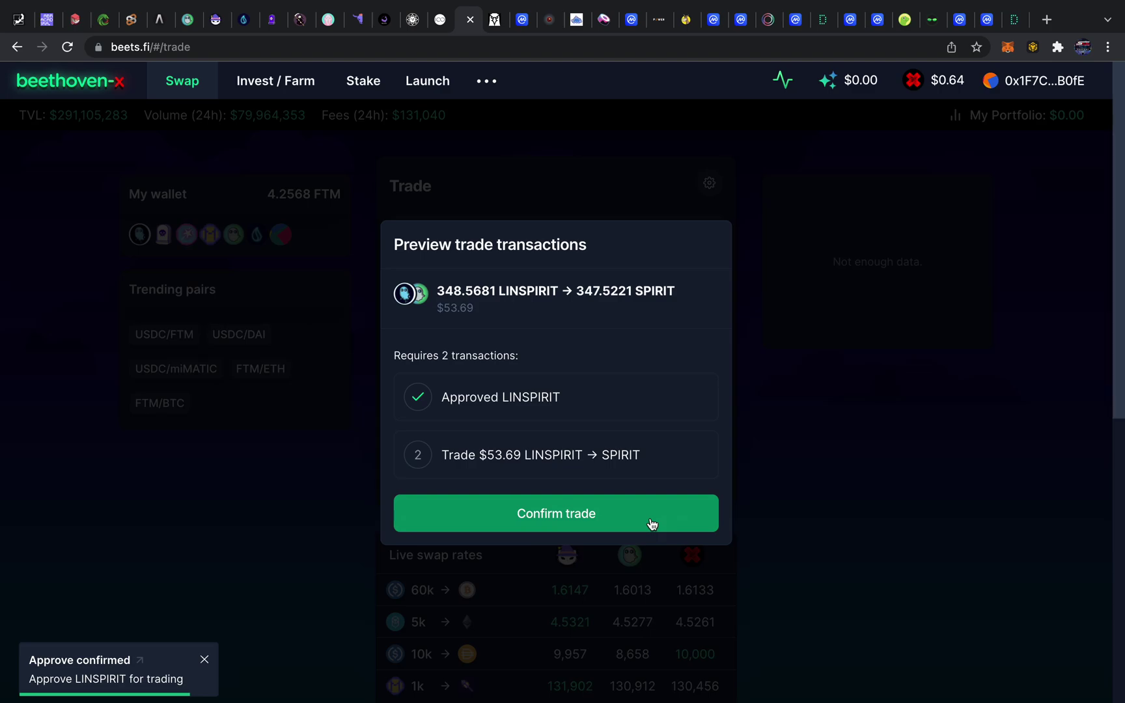
{"action": "left_click", "coordinate": [651, 523]}
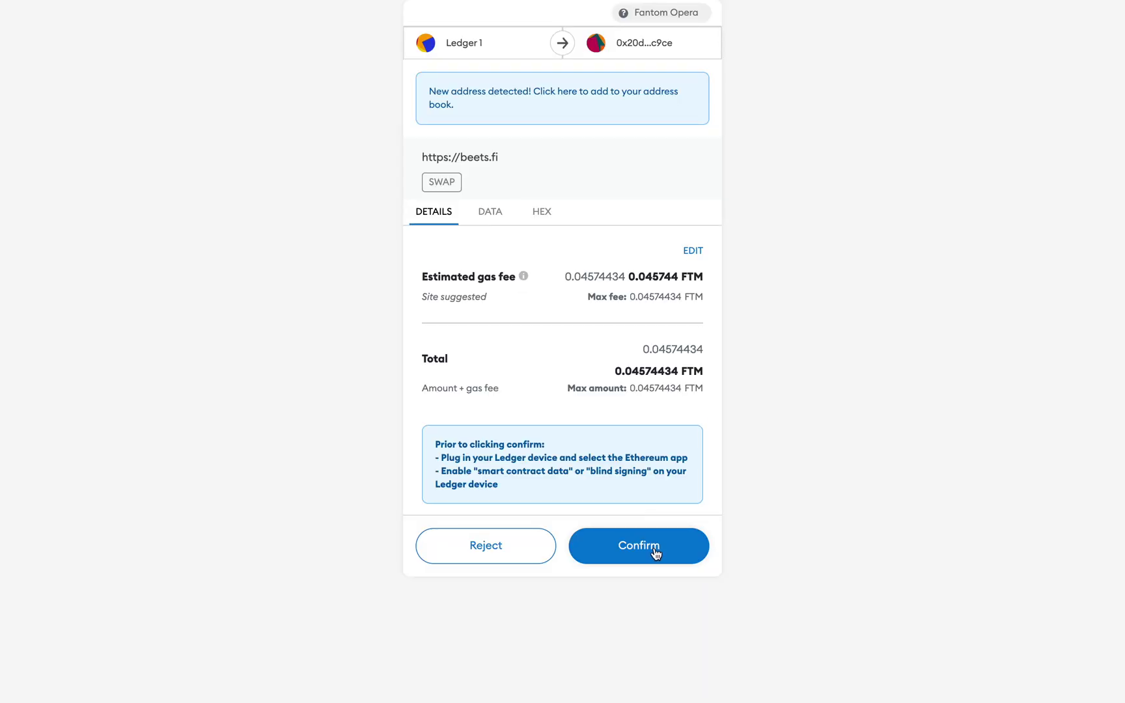
{"action": "left_click", "coordinate": [655, 552]}
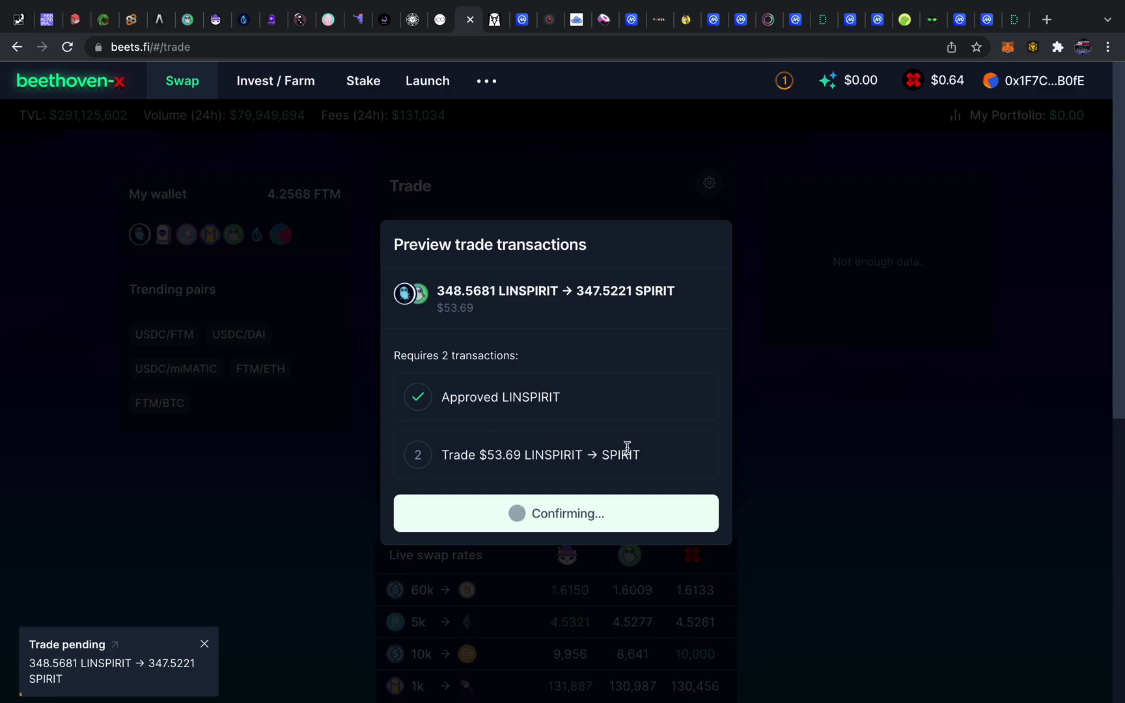
Check MetaMask's asset list and activity for the SPIRIT and LINSPIRIT balances after the trade
{"action": "left_click", "coordinate": [1007, 47]}
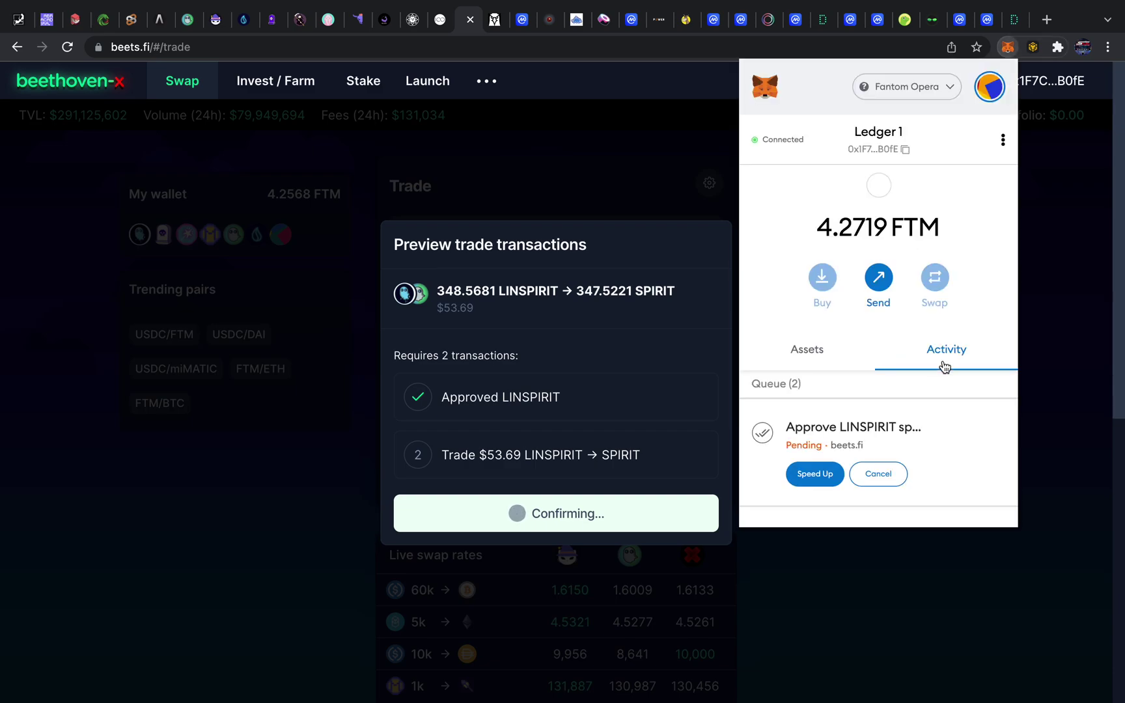
{"action": "left_click", "coordinate": [822, 360]}
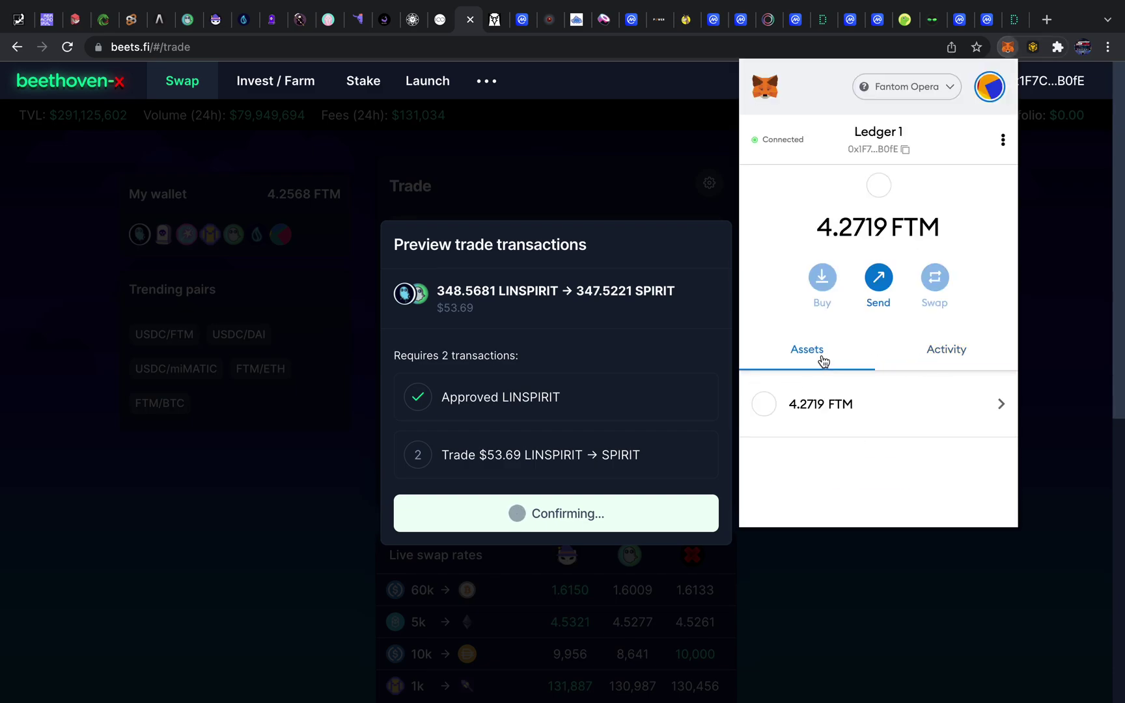
{"action": "scroll", "coordinate": [854, 416], "scroll_direction": "down", "scroll_amount": 9}
{"action": "scroll", "coordinate": [858, 418], "scroll_direction": "down", "scroll_amount": 8}
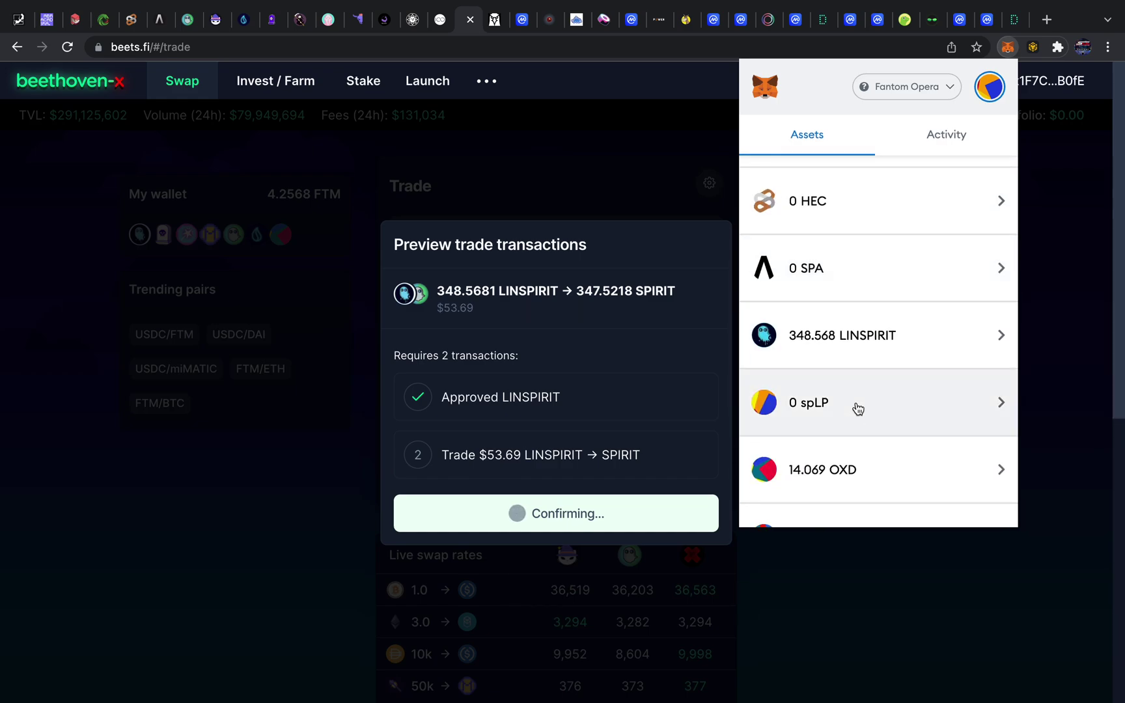
{"action": "scroll", "coordinate": [887, 345], "scroll_direction": "down", "scroll_amount": 7}
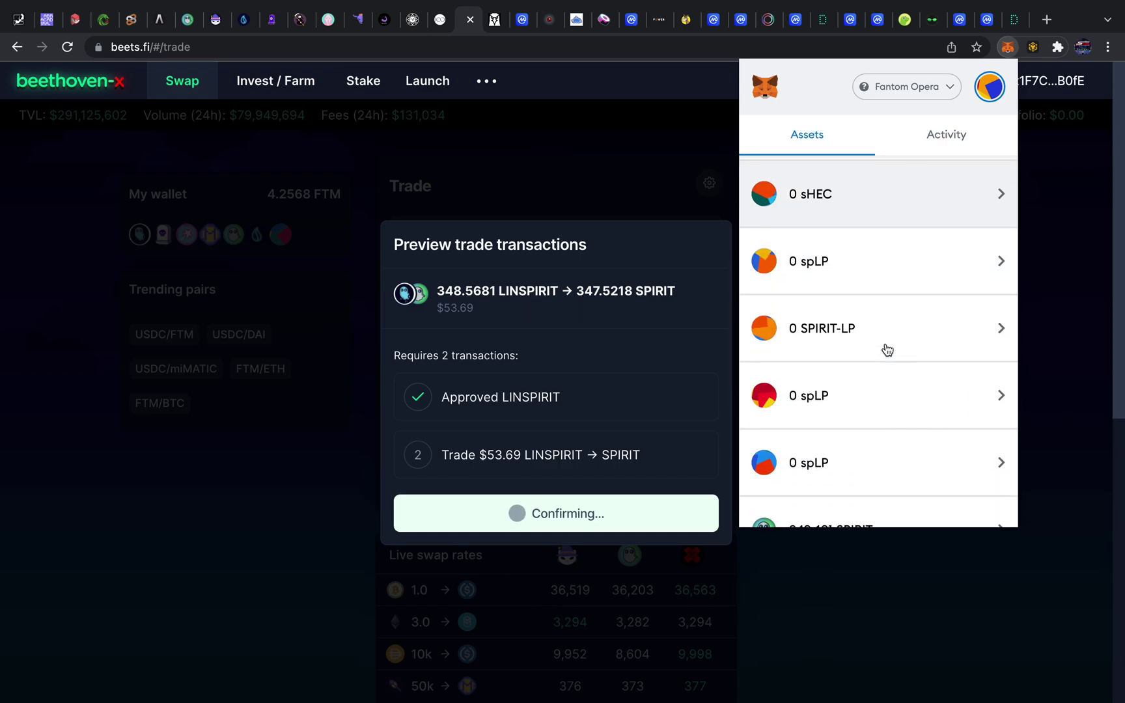
{"action": "scroll", "coordinate": [887, 350], "scroll_direction": "down", "scroll_amount": 5}
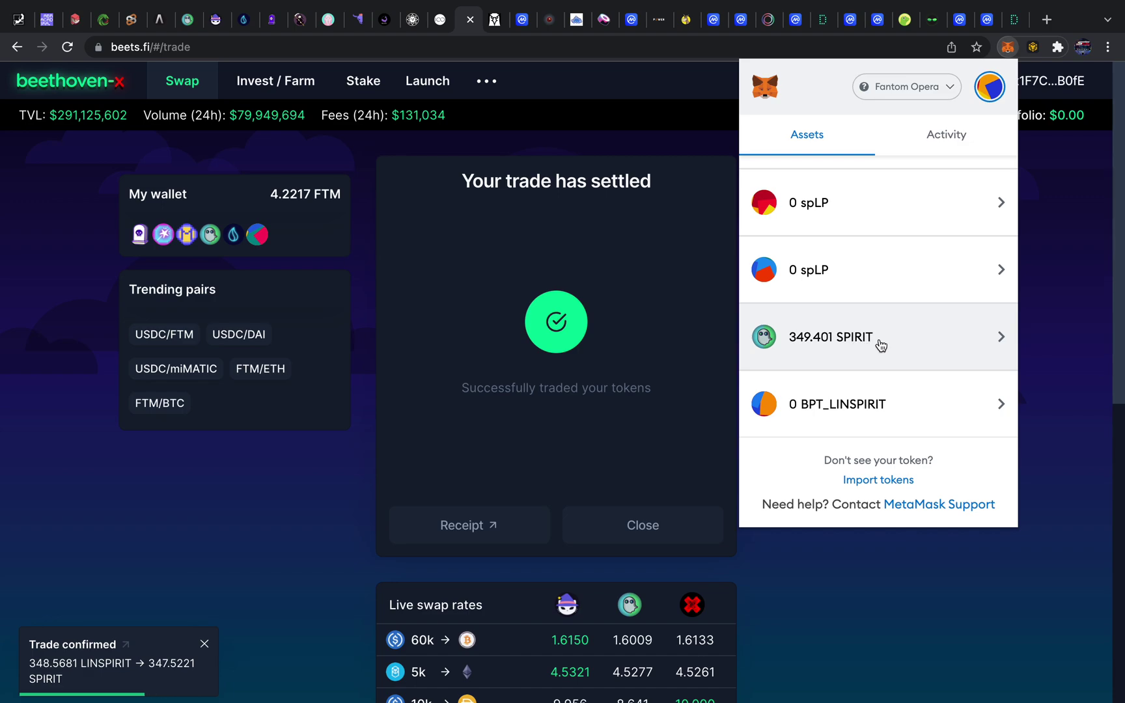
{"action": "scroll", "coordinate": [879, 345], "scroll_direction": "up", "scroll_amount": 1}
{"action": "scroll", "coordinate": [921, 344], "scroll_direction": "down", "scroll_amount": 1}
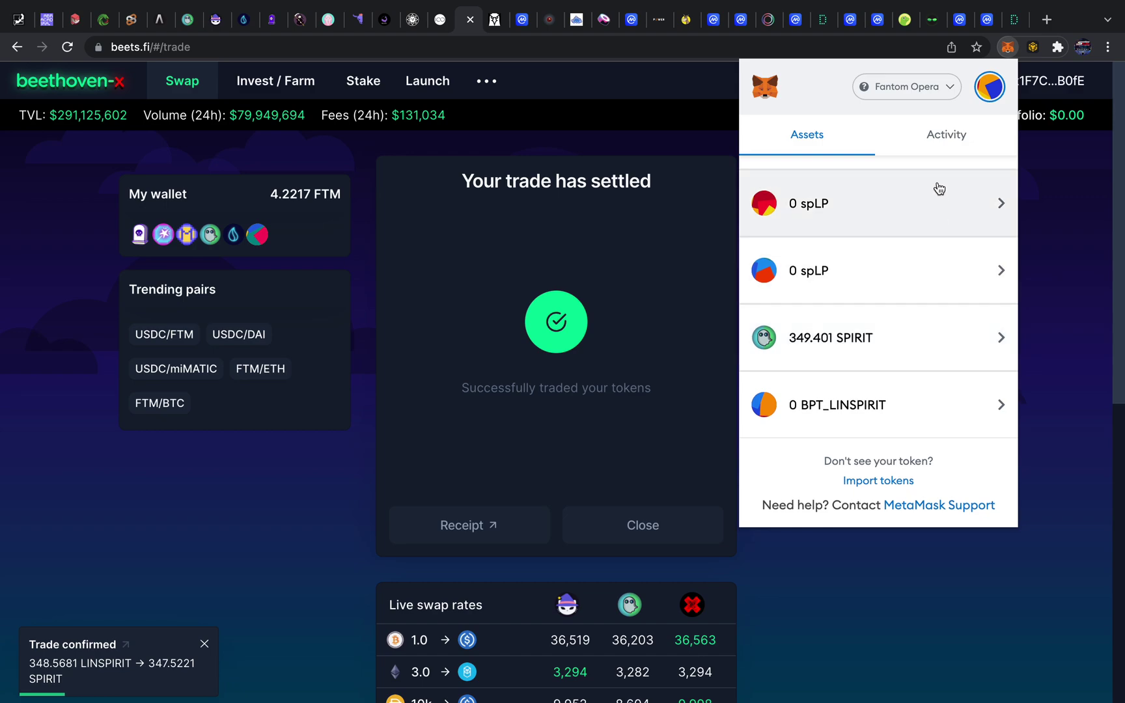
{"action": "left_click", "coordinate": [938, 139]}
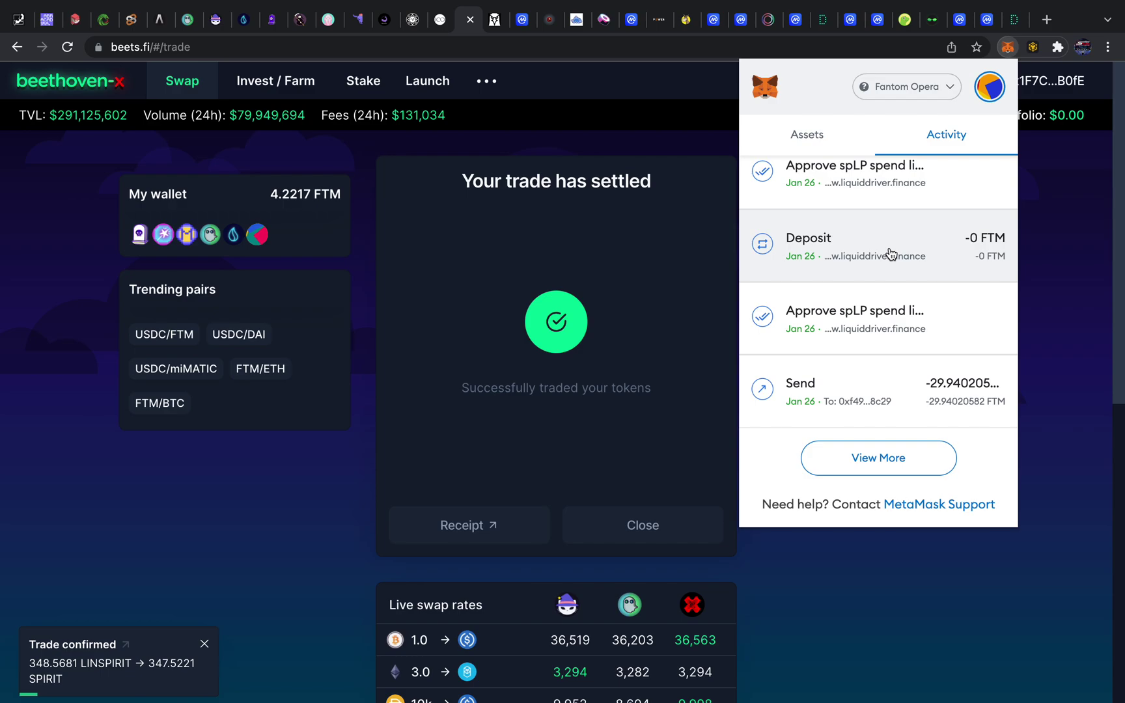
{"action": "scroll", "coordinate": [889, 251], "scroll_direction": "up", "scroll_amount": 5}
{"action": "scroll", "coordinate": [885, 250], "scroll_direction": "down", "scroll_amount": 1}
{"action": "left_click", "coordinate": [807, 243]}
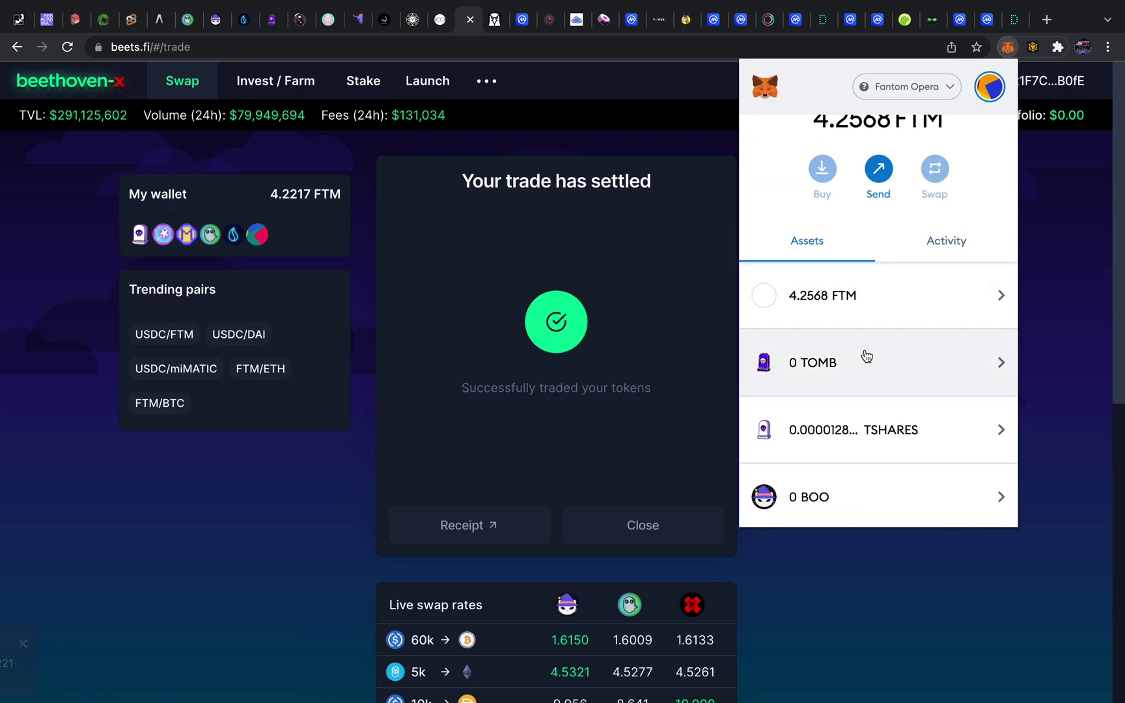
{"action": "scroll", "coordinate": [866, 356], "scroll_direction": "down", "scroll_amount": 5}
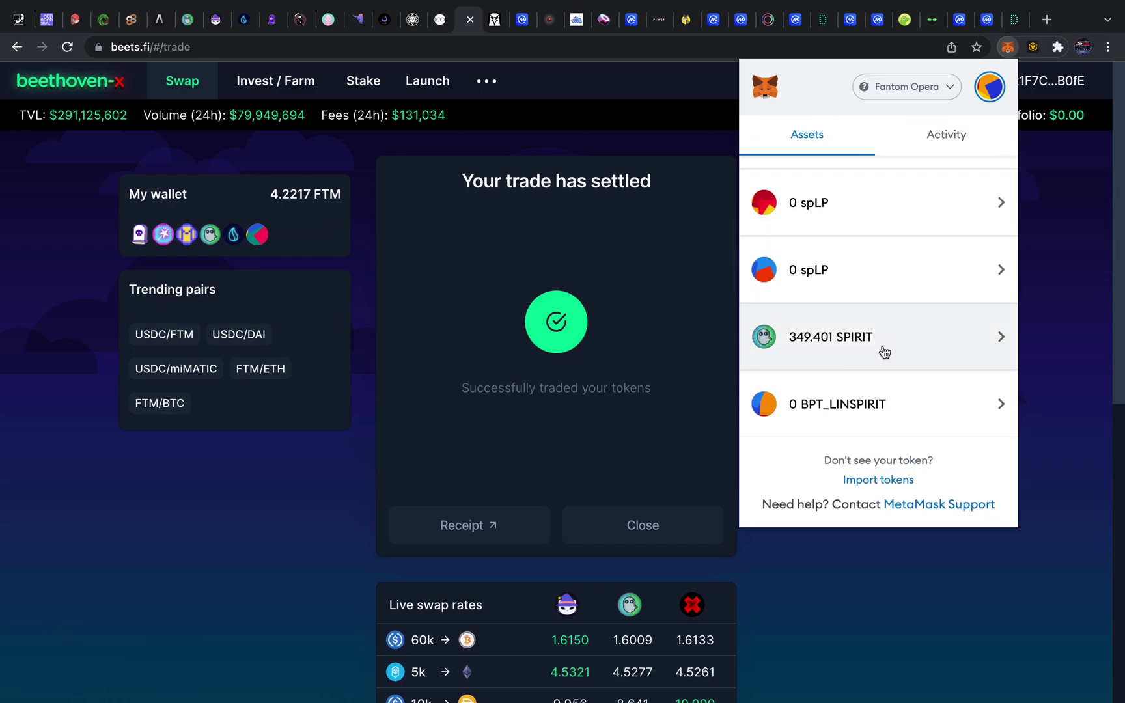
{"action": "scroll", "coordinate": [884, 352], "scroll_direction": "up", "scroll_amount": 10}
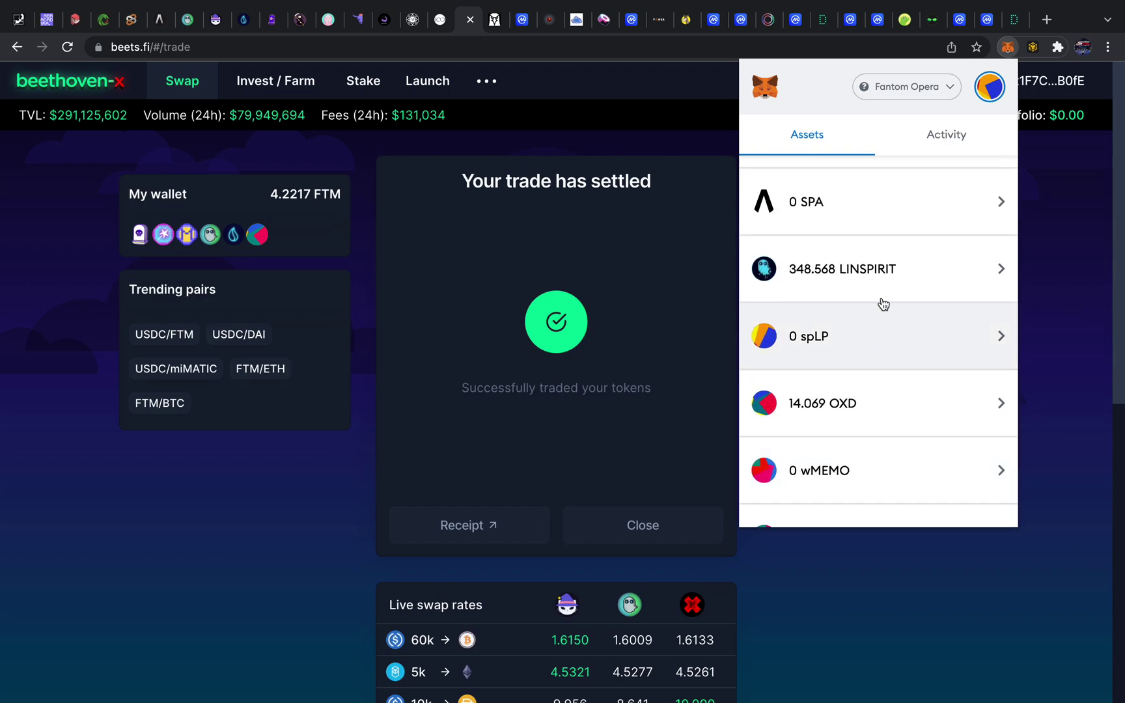
{"action": "left_click", "coordinate": [313, 454]}
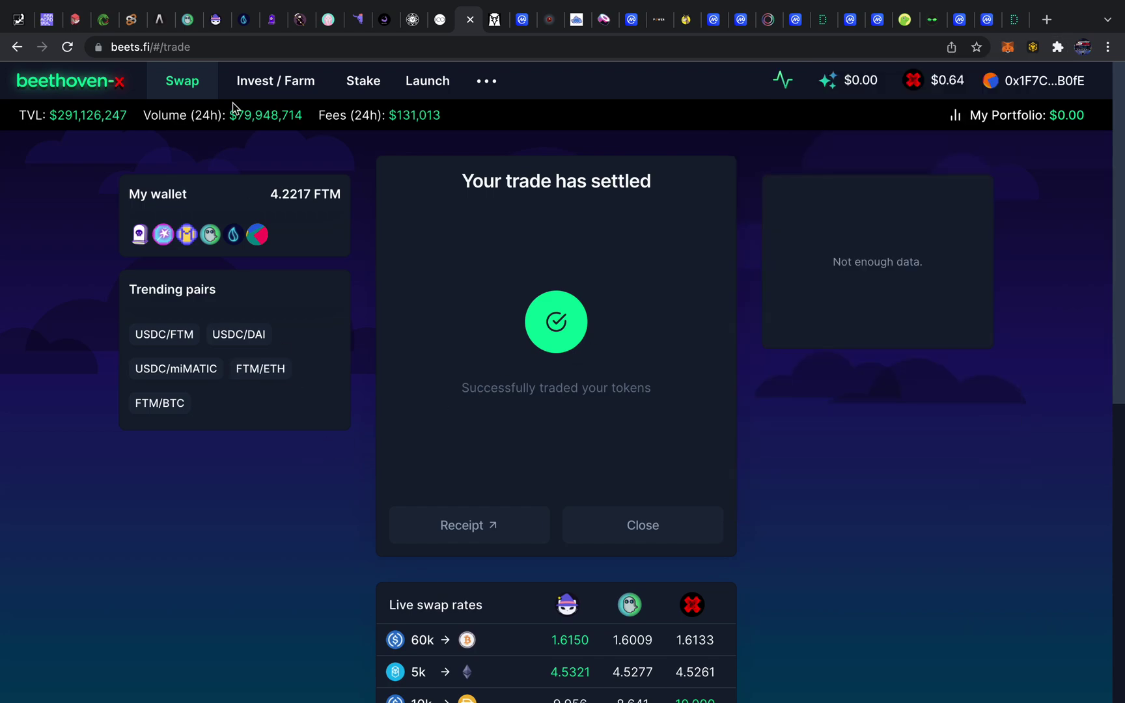
On Liquid Driver, set the SPIRIT/LINSPIRIT zap to the maximum SPIRIT amount and approve SPIRIT spending, confirming it in MetaMask
{"action": "left_click", "coordinate": [246, 20]}
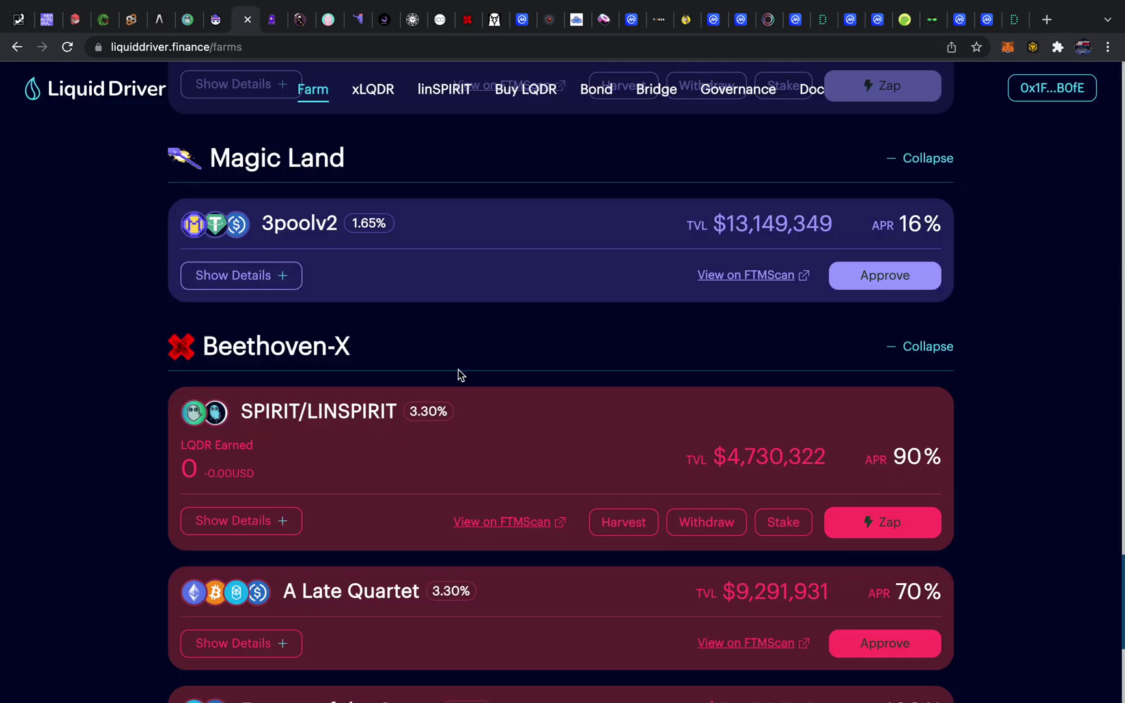
{"action": "left_click", "coordinate": [878, 527]}
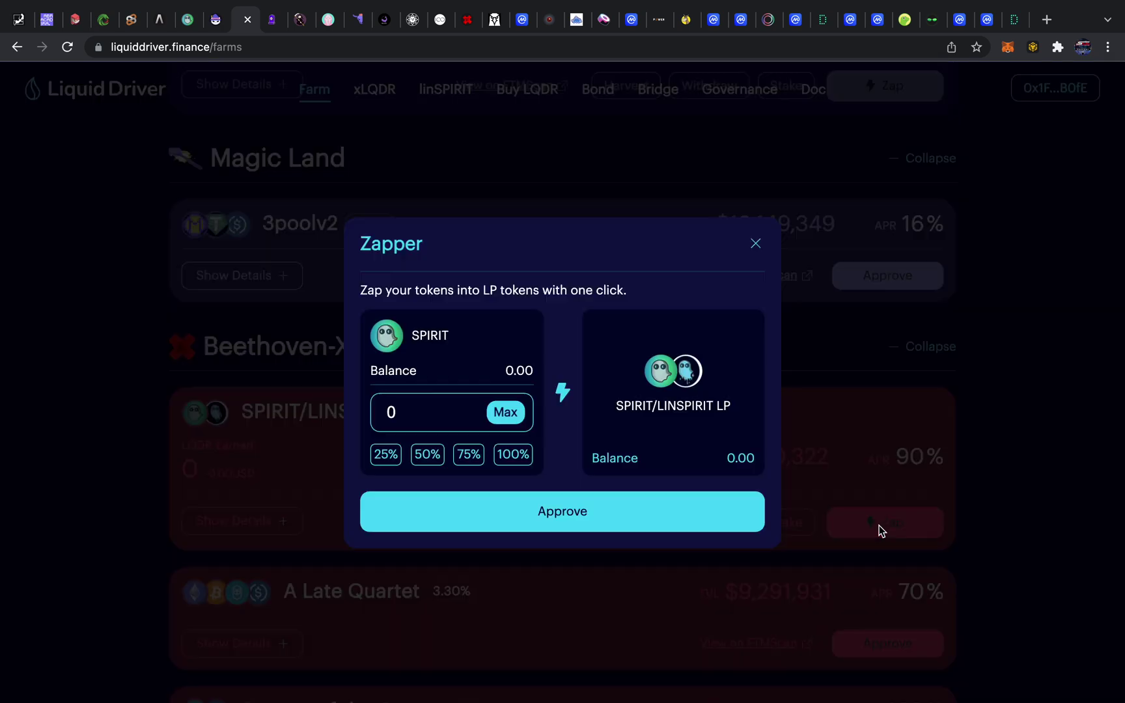
{"action": "left_click", "coordinate": [508, 417]}
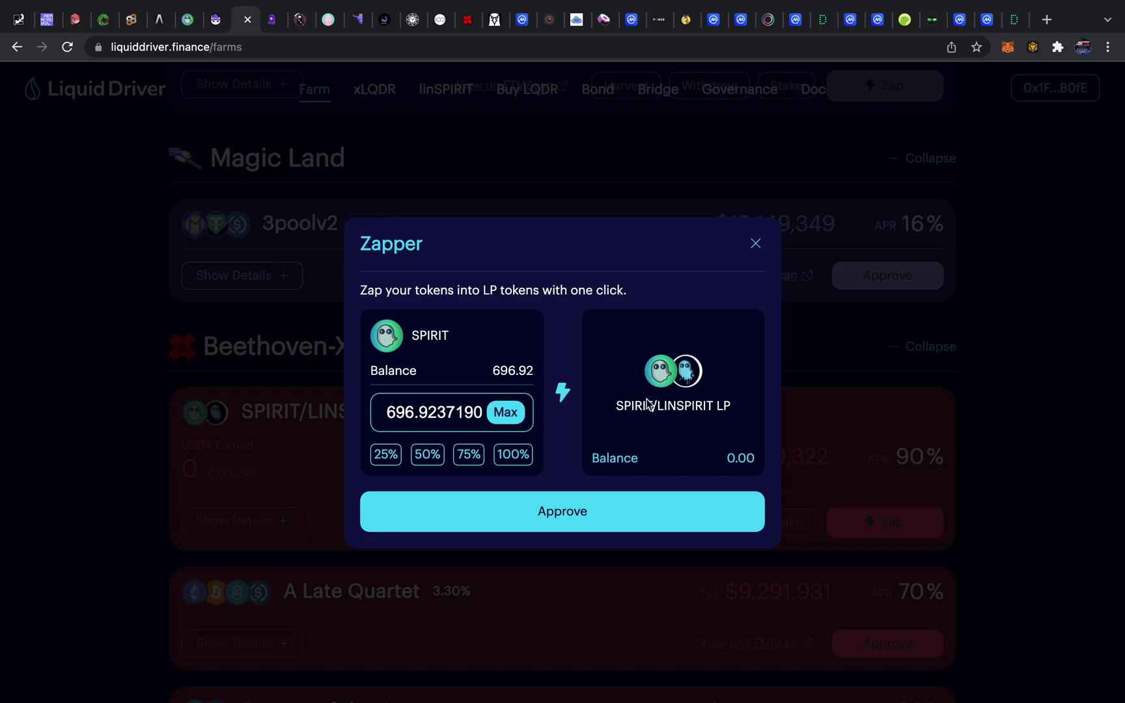
{"action": "left_click", "coordinate": [659, 523]}
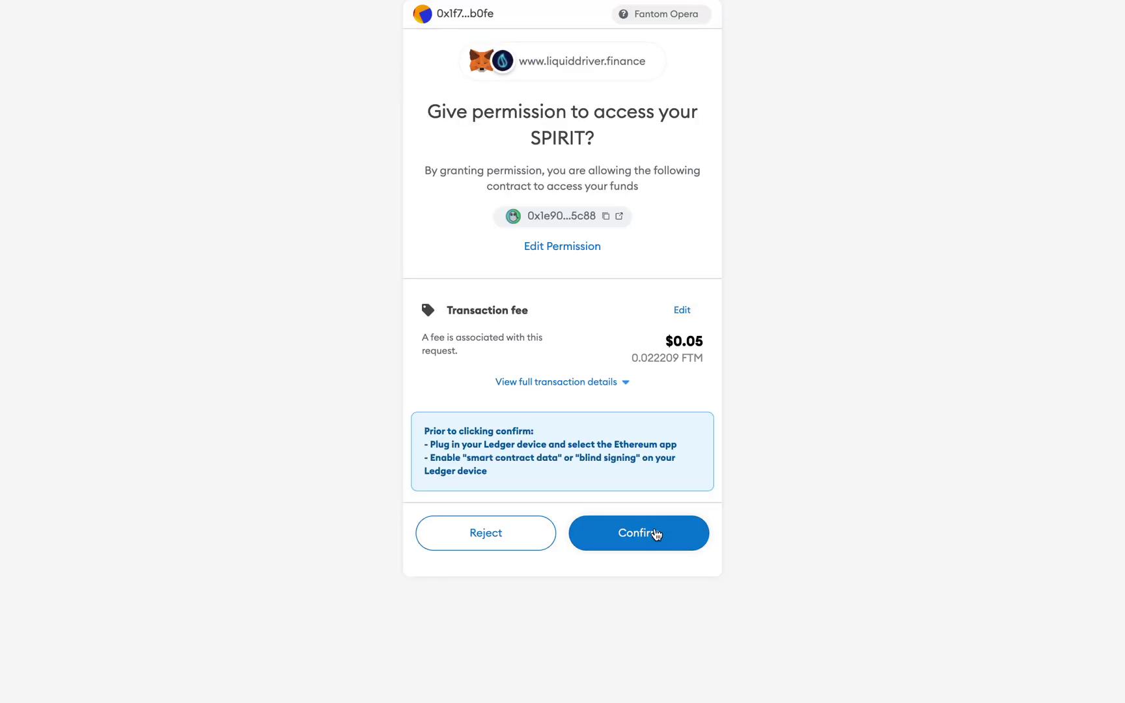
{"action": "left_click", "coordinate": [654, 536]}
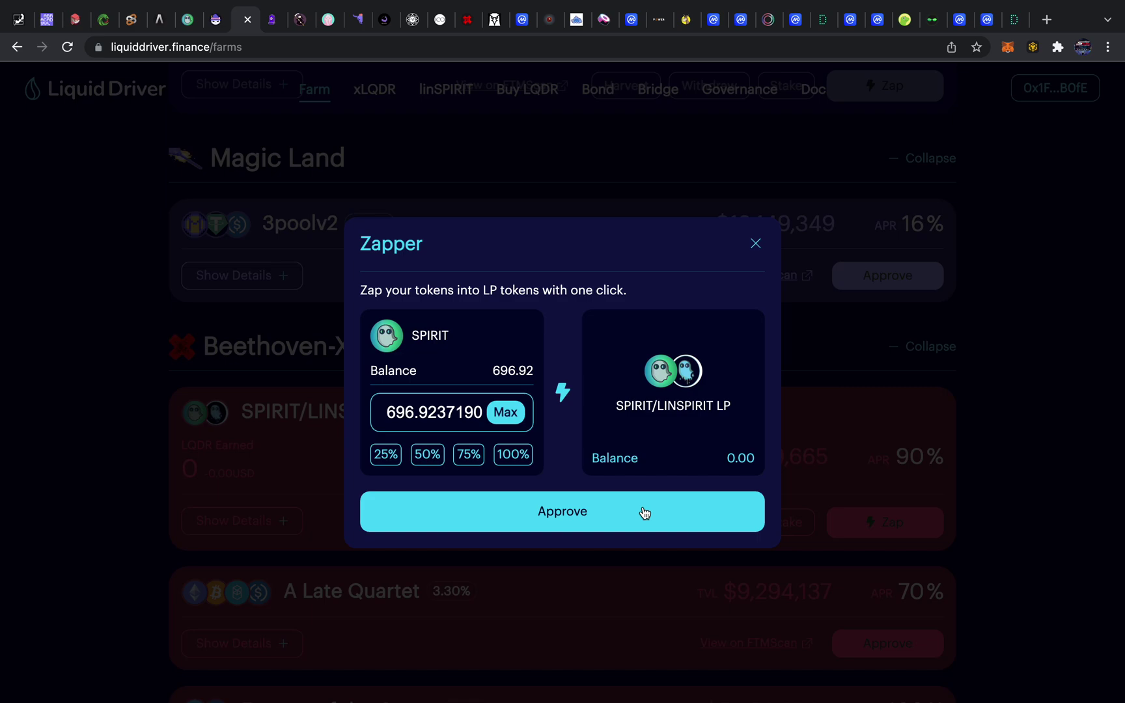
Check the status of Liquid Driver's SPIRIT spending approval in MetaMask's activity
{"action": "left_click", "coordinate": [1008, 47]}
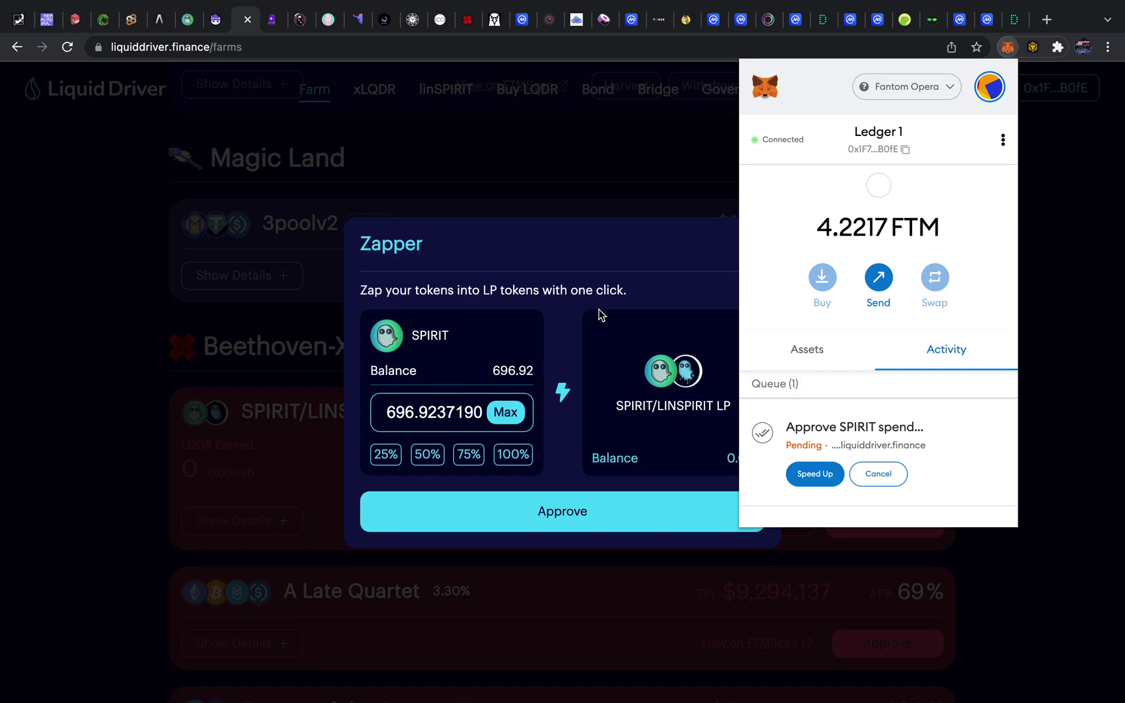
{"action": "left_click", "coordinate": [572, 340]}
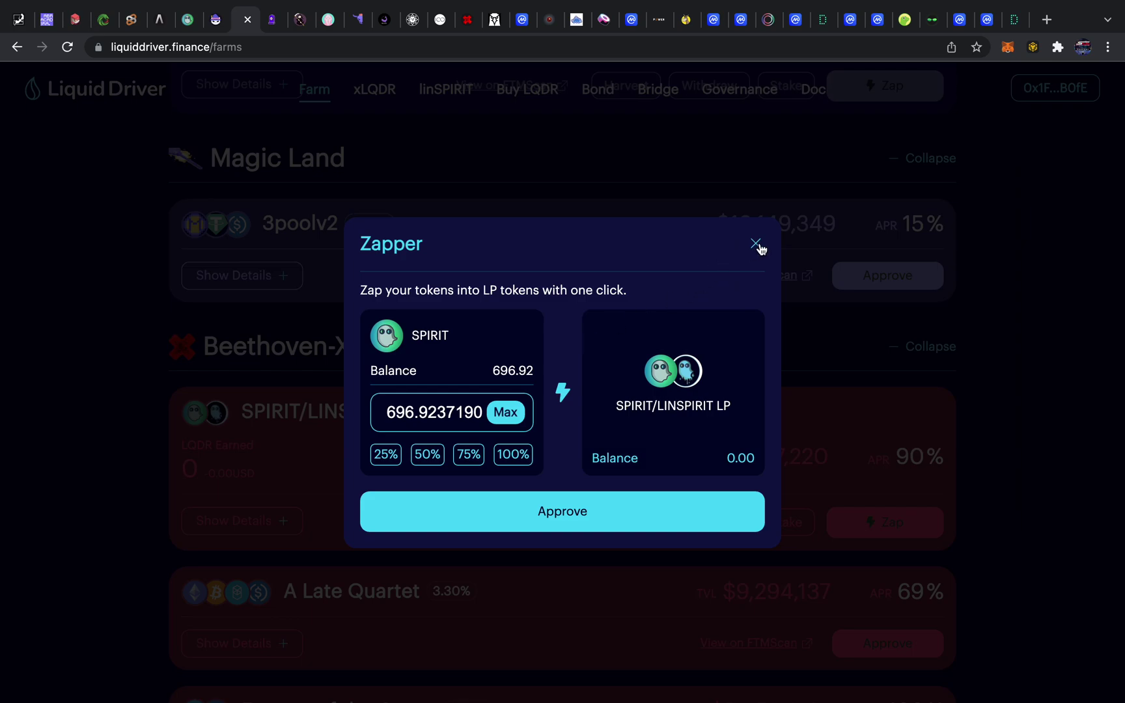
{"action": "left_click", "coordinate": [1008, 47]}
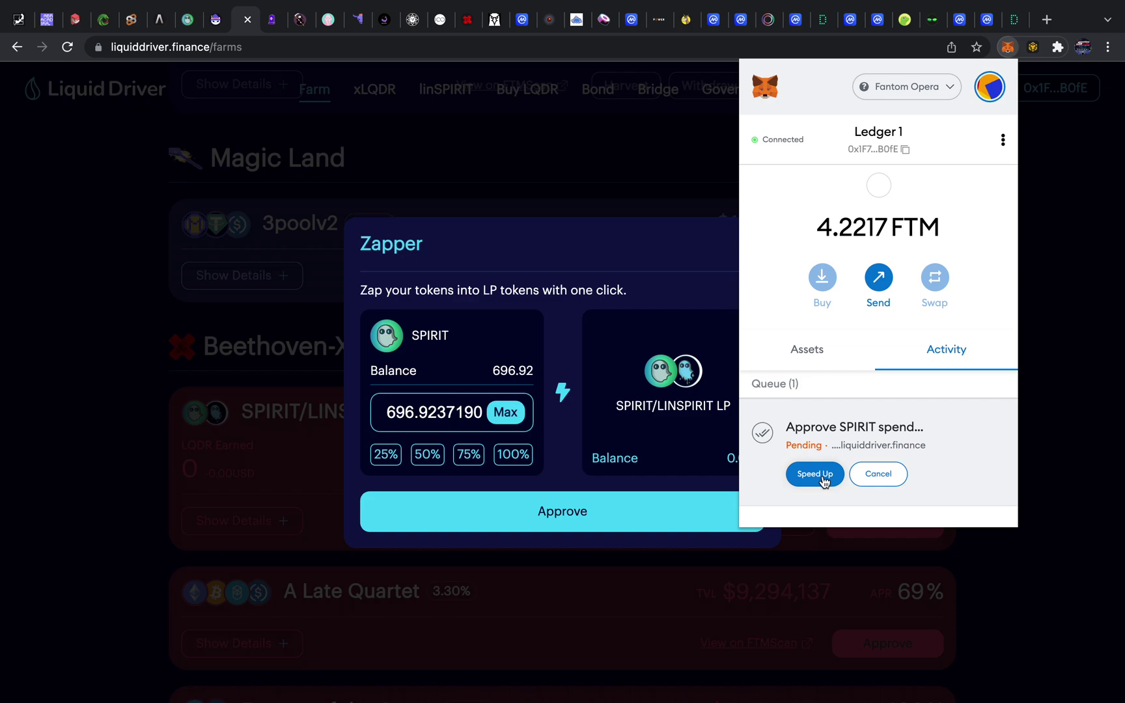
{"action": "left_click", "coordinate": [813, 356]}
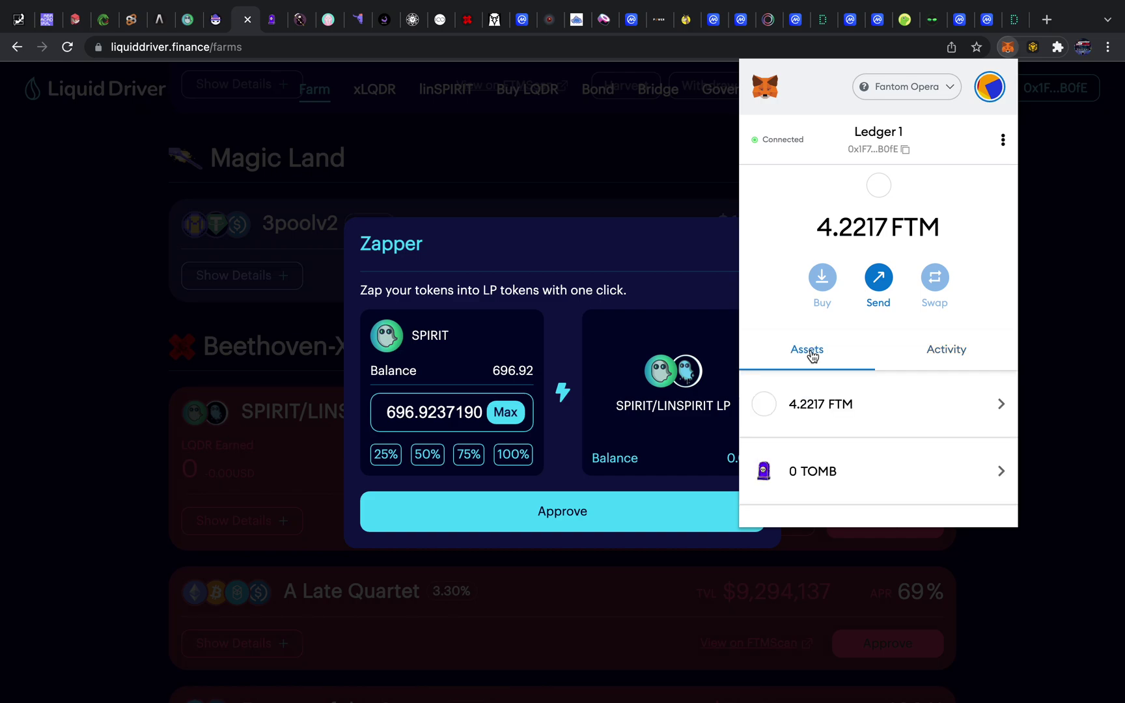
{"action": "left_click", "coordinate": [921, 355]}
{"action": "scroll", "coordinate": [823, 447], "scroll_direction": "down", "scroll_amount": 1}
{"action": "scroll", "coordinate": [825, 435], "scroll_direction": "down", "scroll_amount": 1}
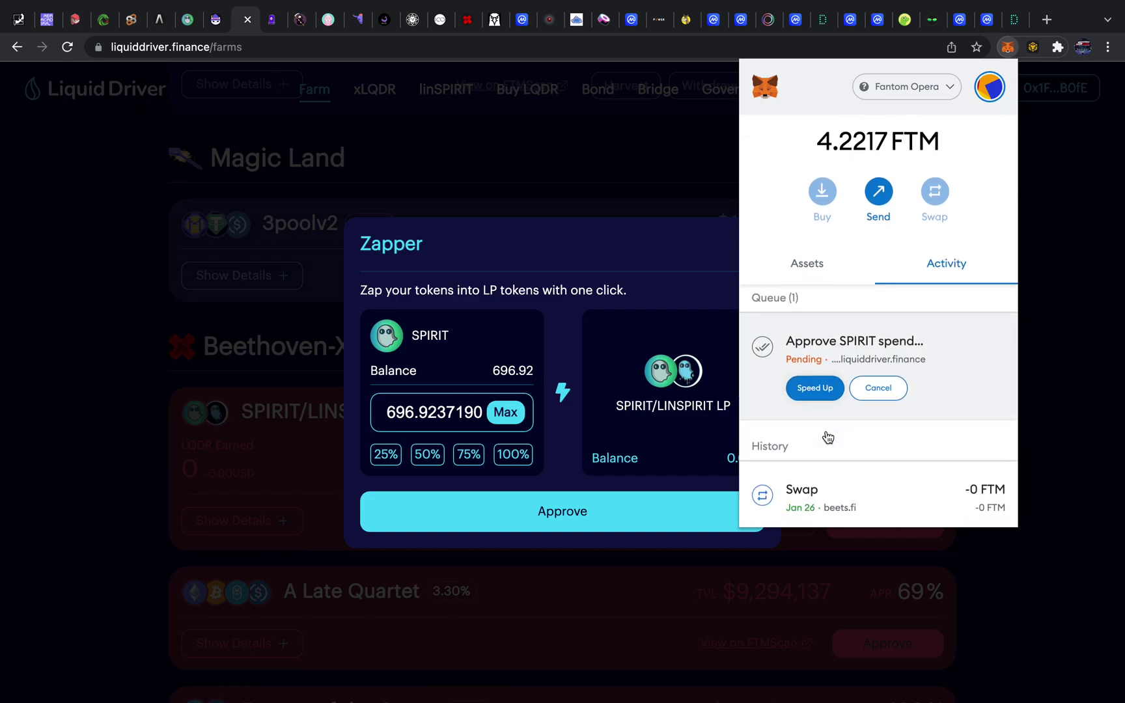
Close the settled trade on Beethoven-X, then search Google in a new tab for "create lp token beethoven" and skim the results
{"action": "left_click", "coordinate": [467, 19]}
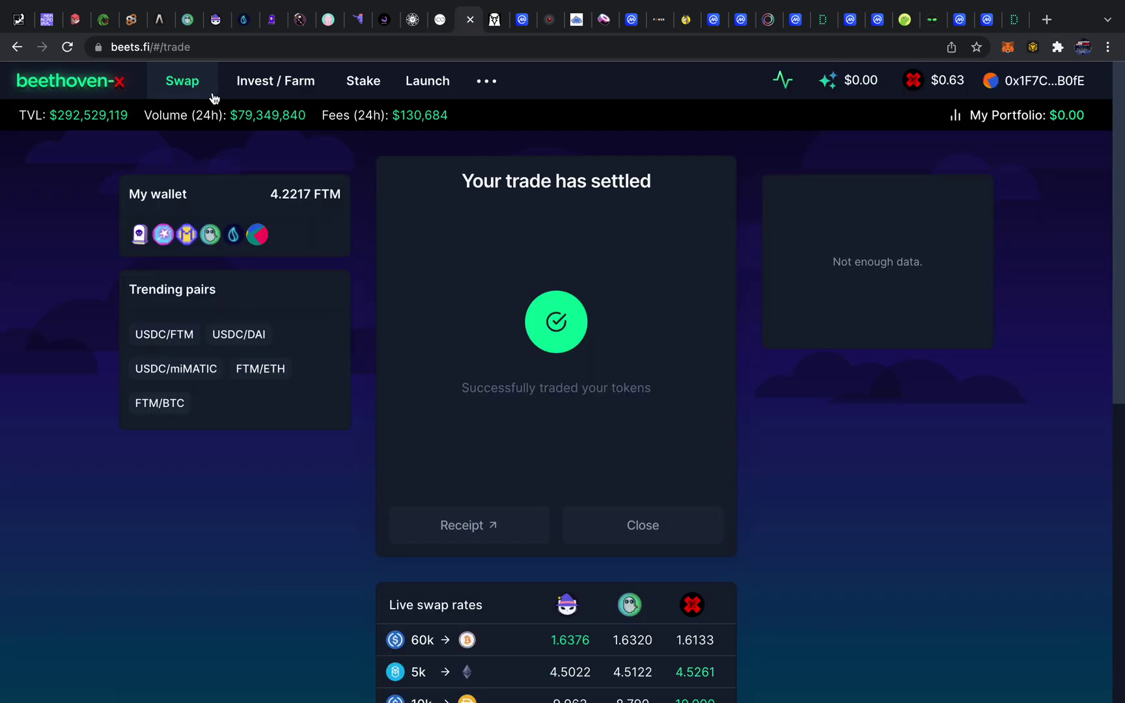
{"action": "left_click", "coordinate": [658, 516]}
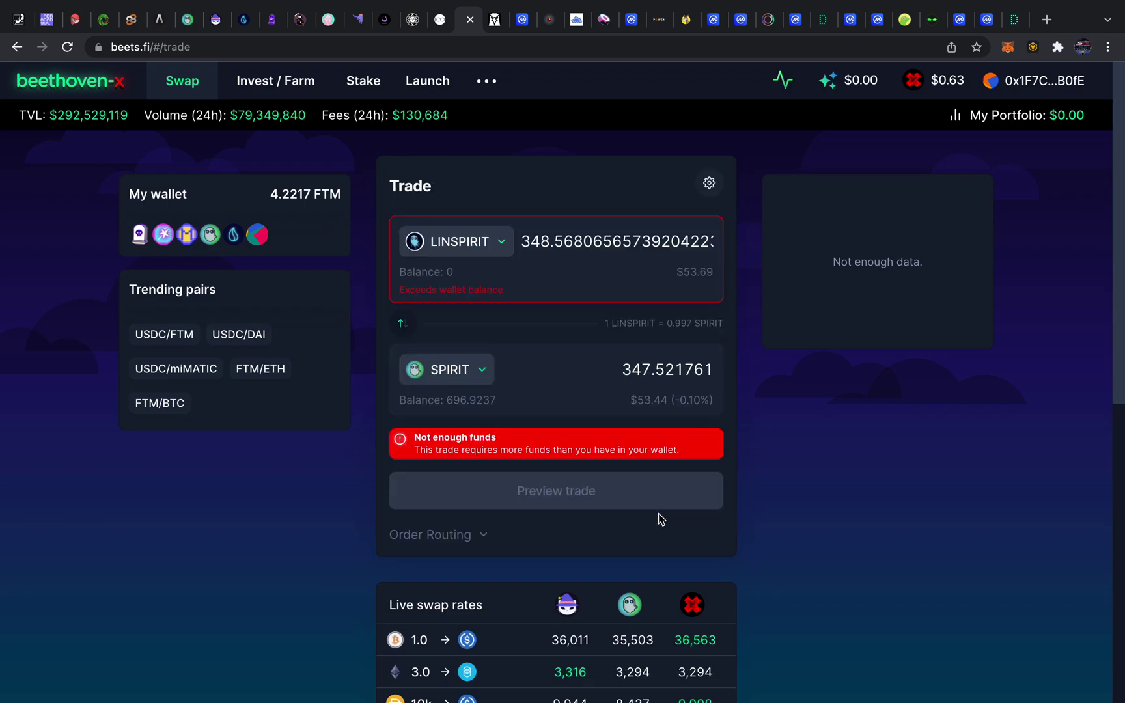
{"action": "left_click", "coordinate": [1045, 20]}
{"action": "type", "text": "l"}
{"action": "key", "text": "BackSpace"}
{"action": "key", "text": "BackSpace"}
{"action": "type", "text": "create lp"}
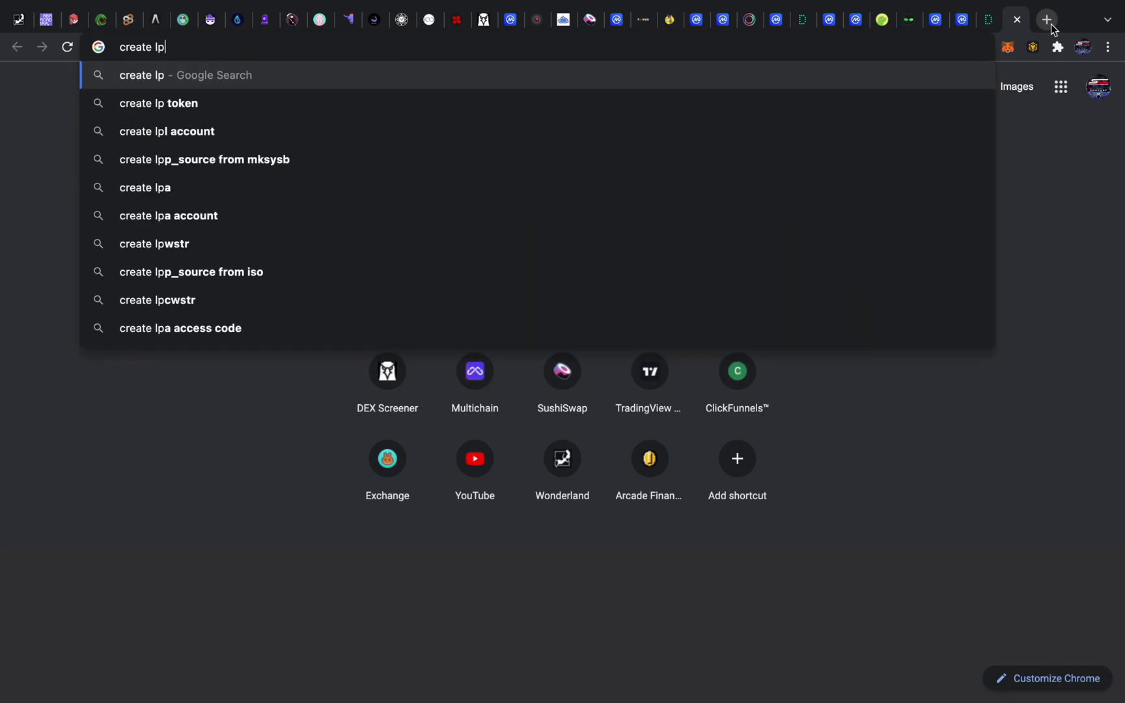
{"action": "type", "text": " token beethoven"}
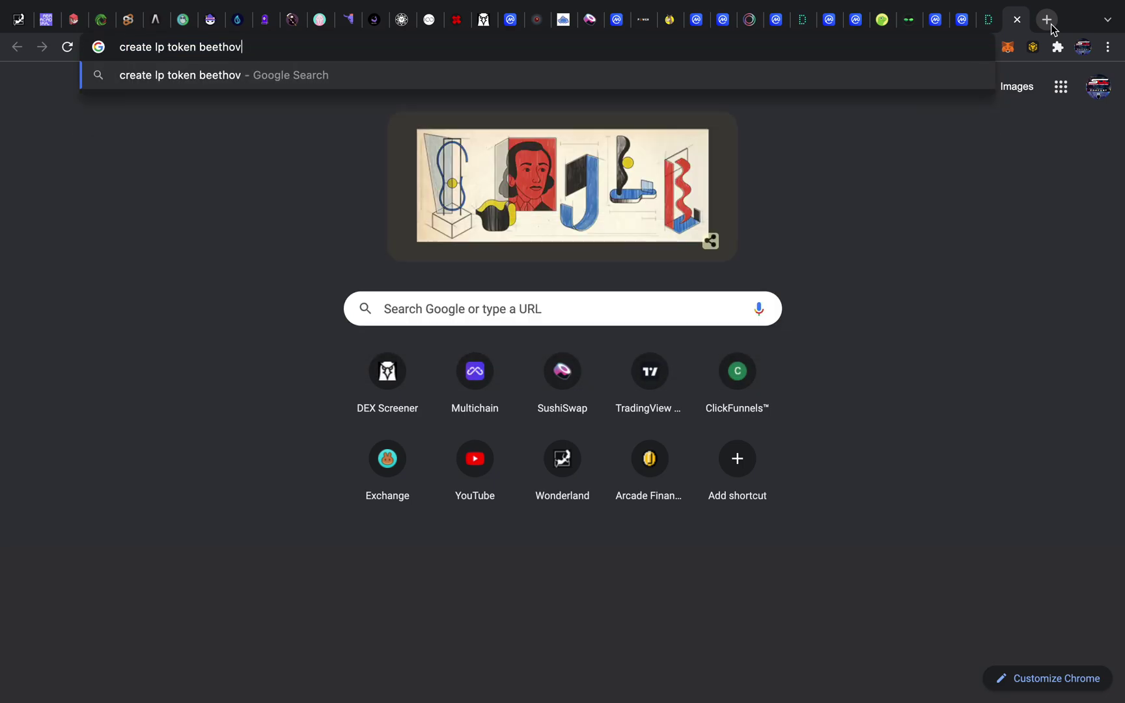
{"action": "key", "text": "Return"}
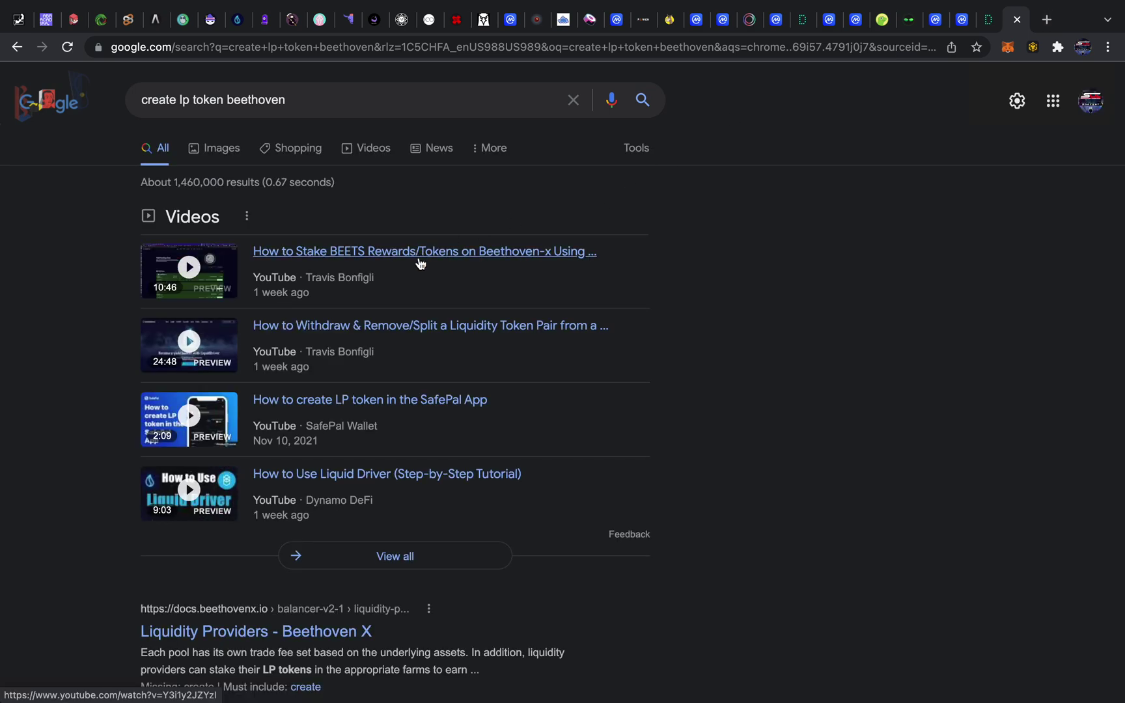
{"action": "scroll", "coordinate": [464, 290], "scroll_direction": "down", "scroll_amount": 3}
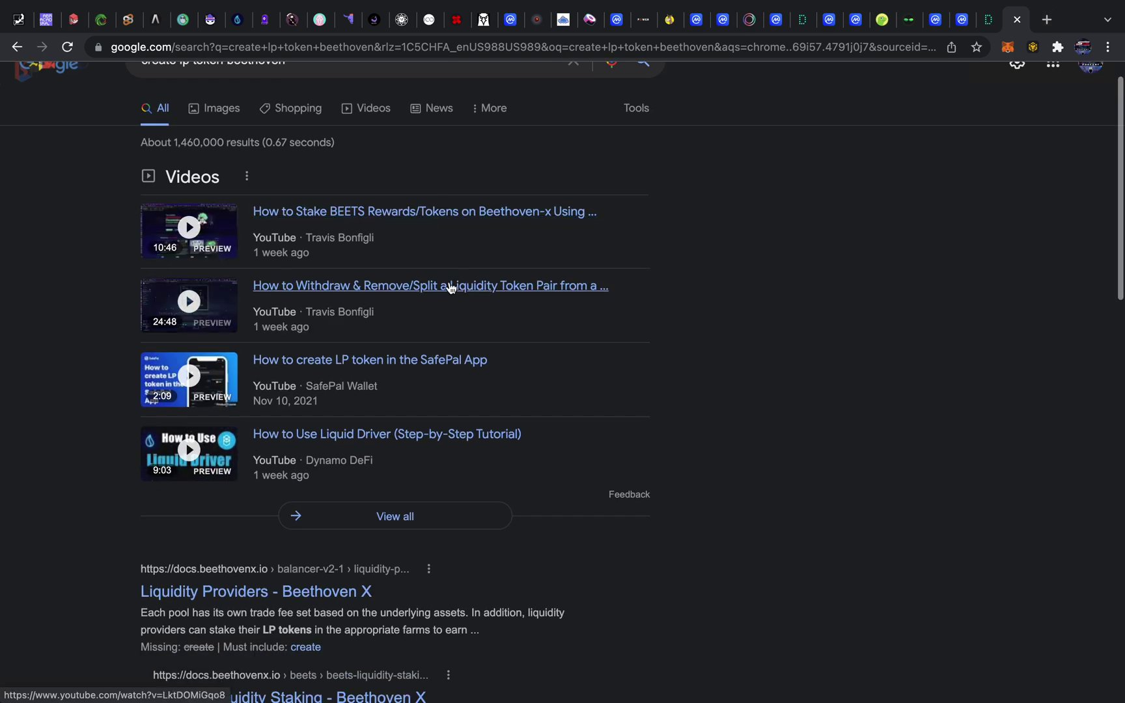
Look through the search results for LP token creation instructions, checking the Beethoven X documentation page on Liquidity Providers
{"action": "scroll", "coordinate": [442, 316], "scroll_direction": "down", "scroll_amount": 3}
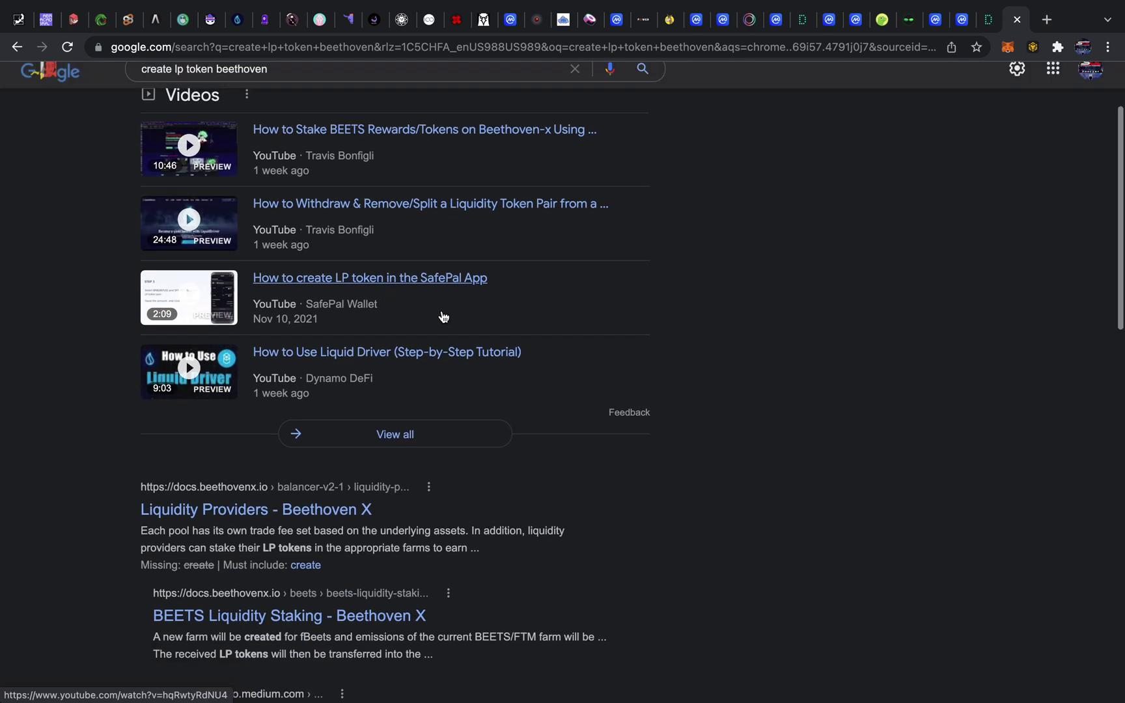
{"action": "scroll", "coordinate": [442, 316], "scroll_direction": "up", "scroll_amount": 1}
{"action": "scroll", "coordinate": [455, 202], "scroll_direction": "down", "scroll_amount": 4}
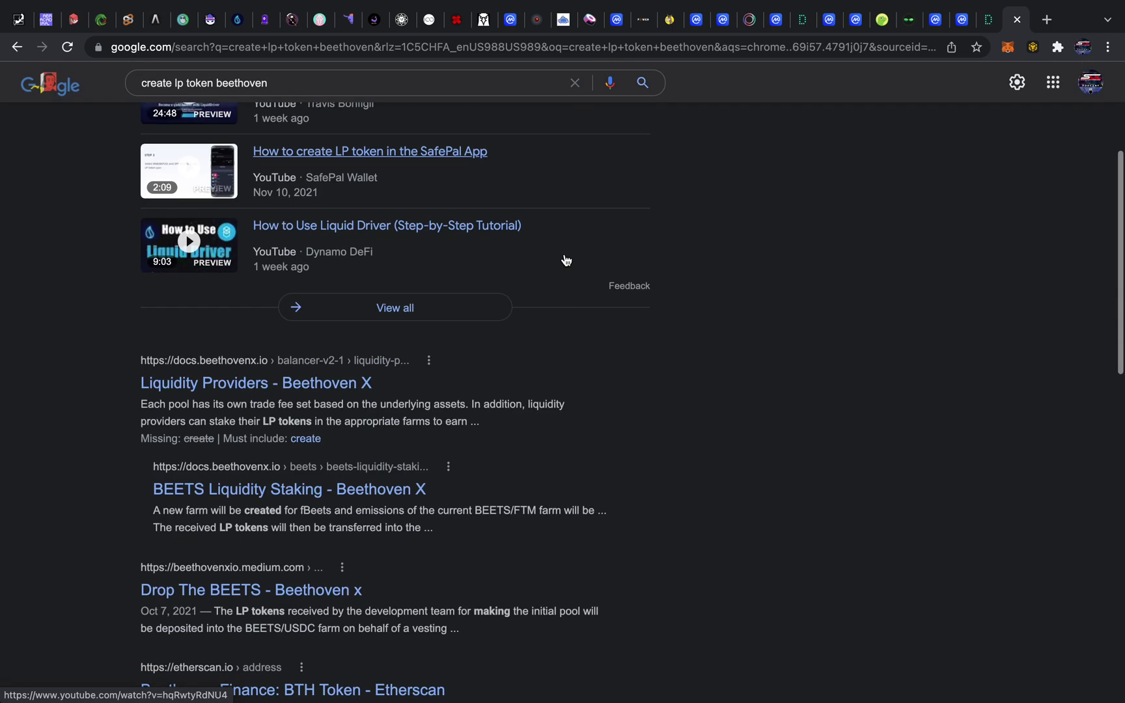
{"action": "left_click", "coordinate": [352, 361]}
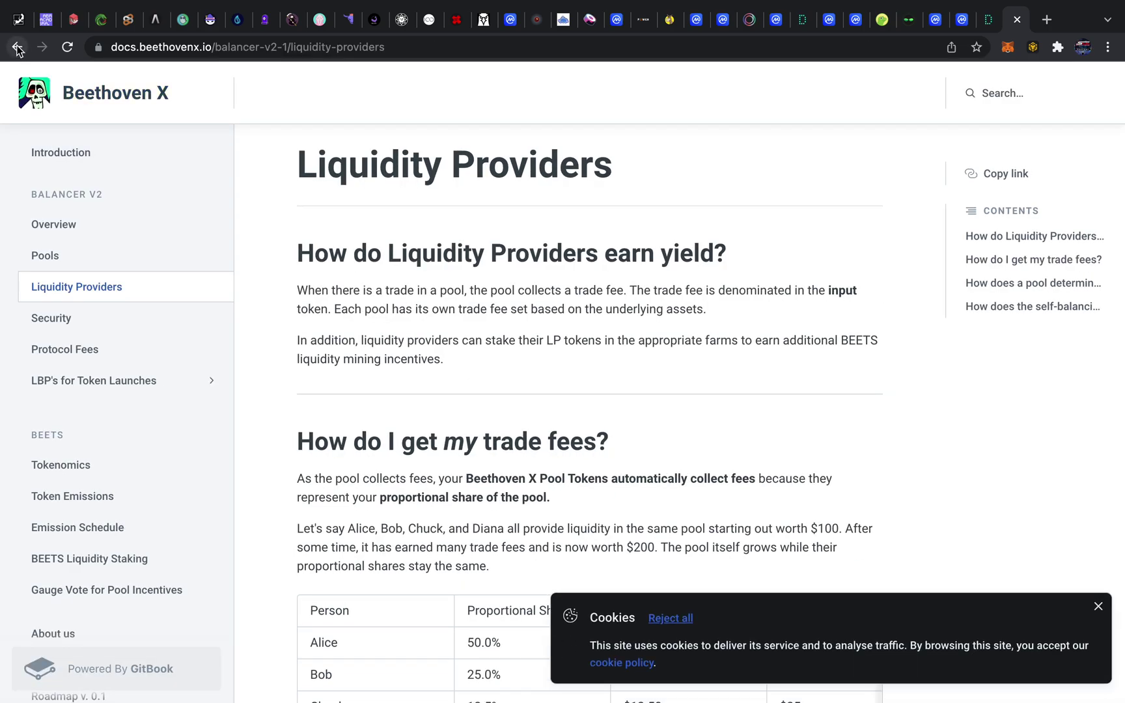
{"action": "left_click", "coordinate": [18, 47]}
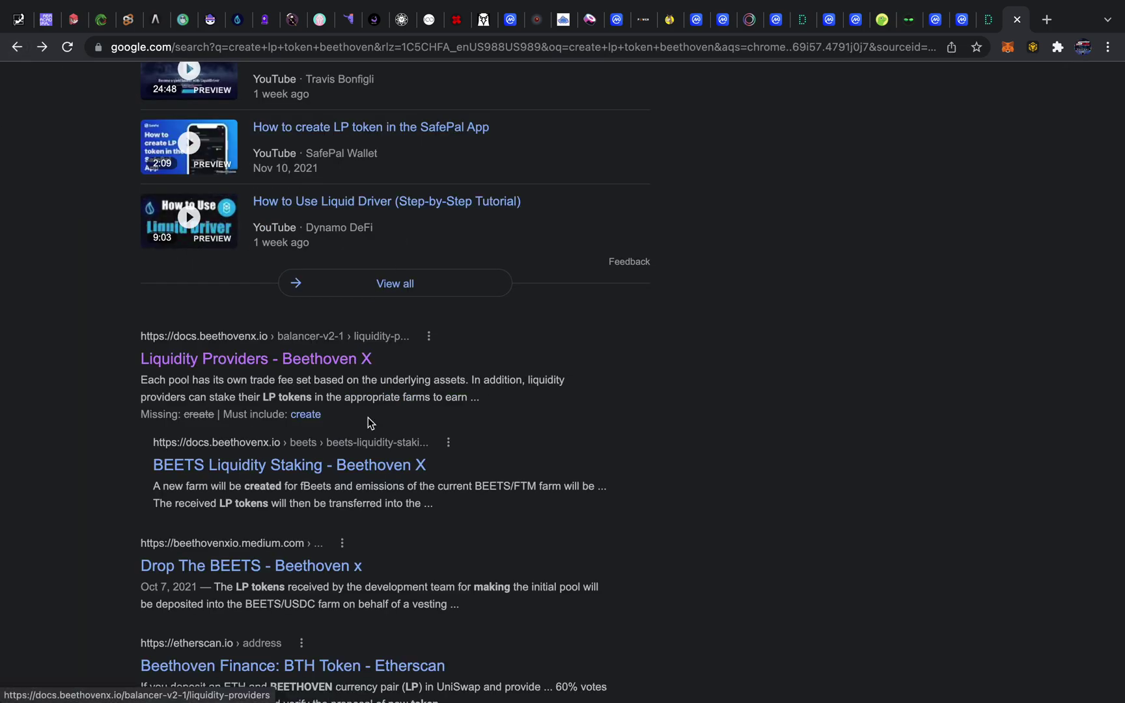
{"action": "scroll", "coordinate": [369, 417], "scroll_direction": "down", "scroll_amount": 2}
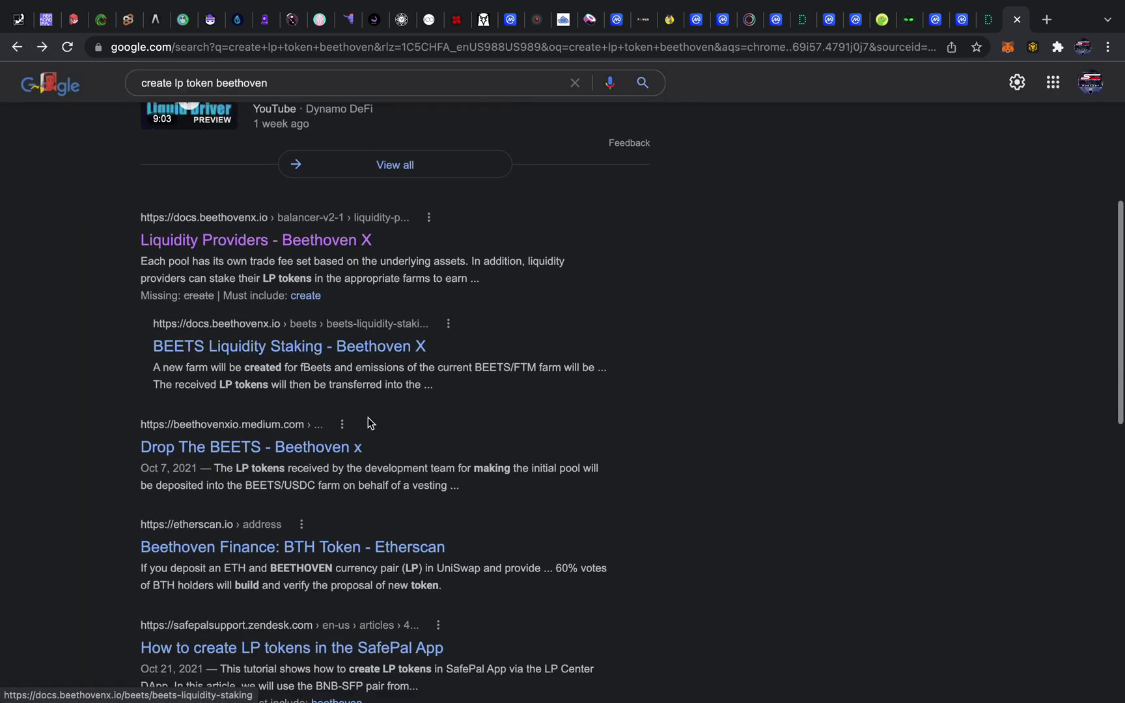
Close the search results, check the pending SPIRIT approval in MetaMask, and return to Liquid Driver's SPIRIT/LINSPIRIT zapper
{"action": "left_click", "coordinate": [1016, 19]}
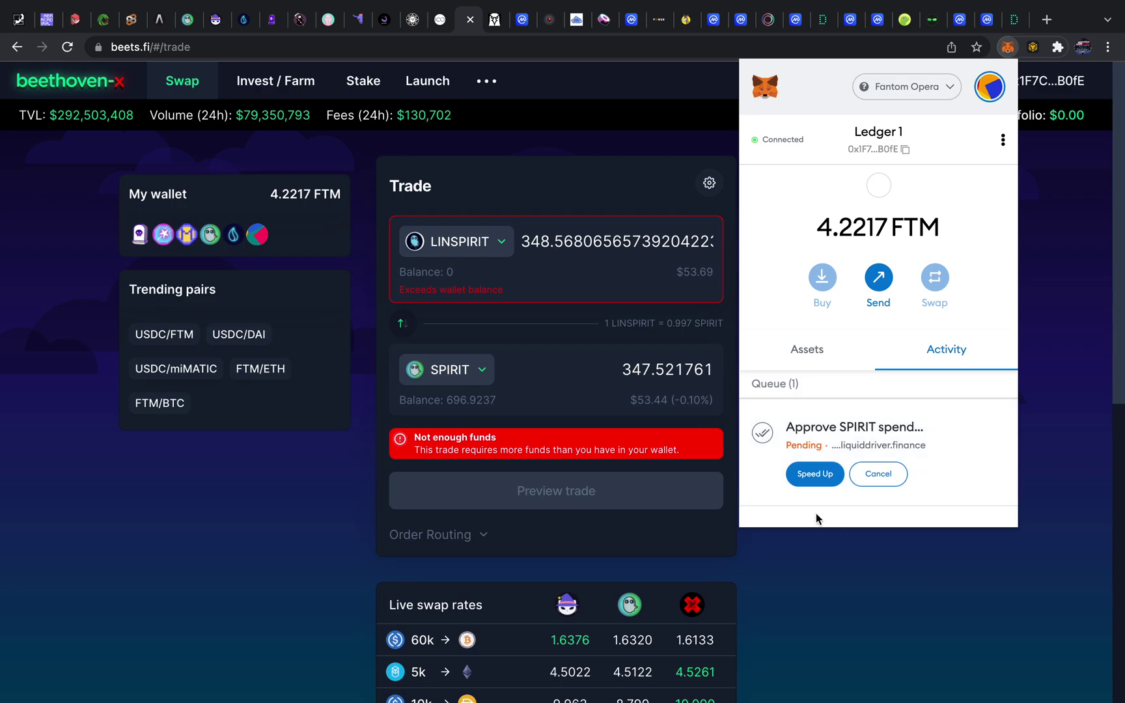
{"action": "left_click", "coordinate": [245, 25]}
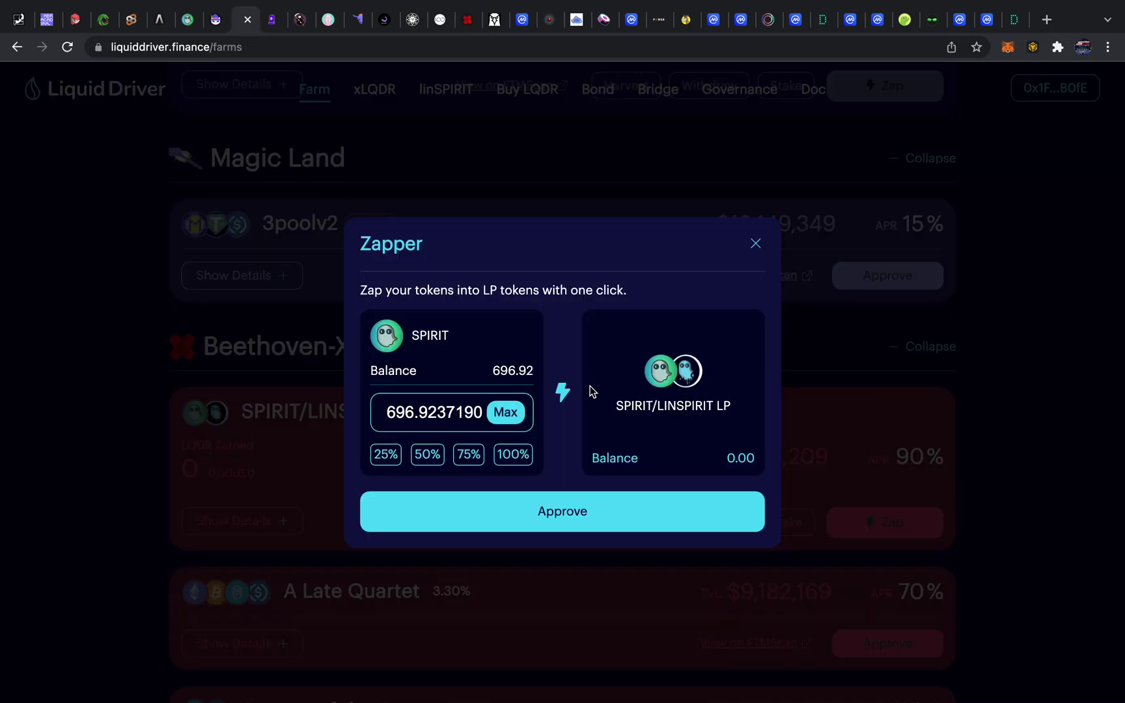